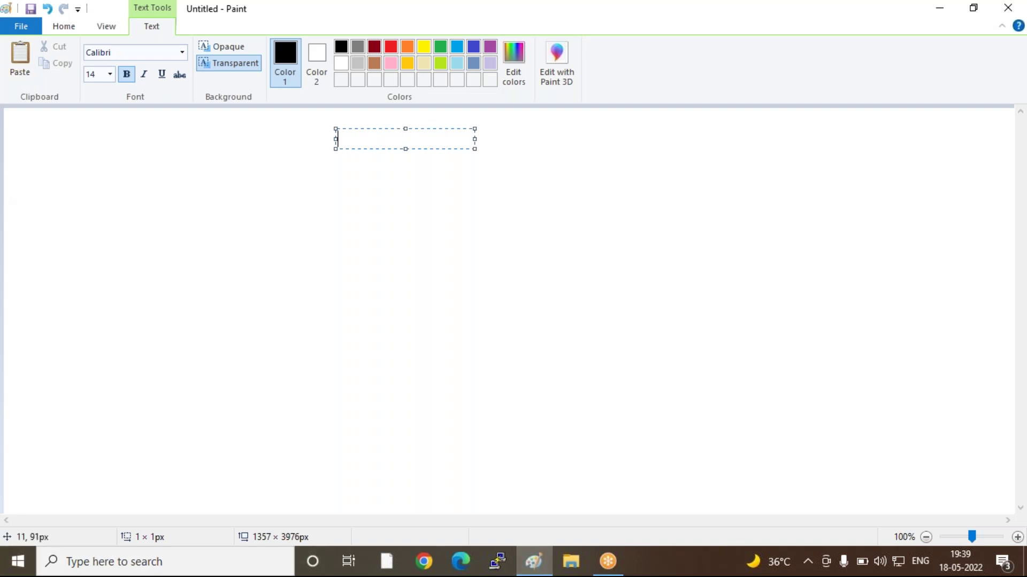
Draw a large rounded-rectangle outer frame on the Paint canvas
left_click(183, 175)
left_click(346, 48)
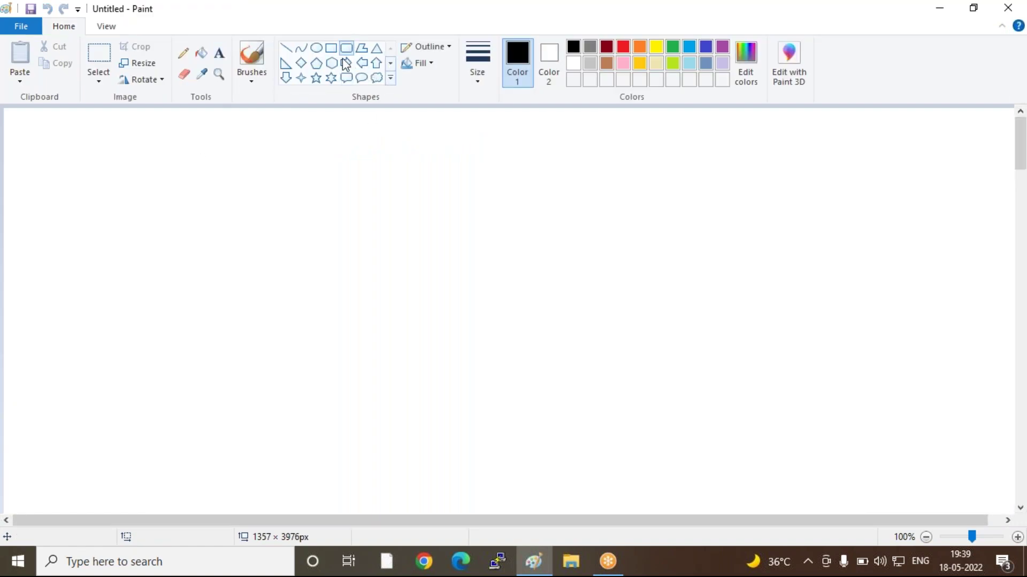
left_click_drag(131, 138, 627, 411)
left_click(62, 172)
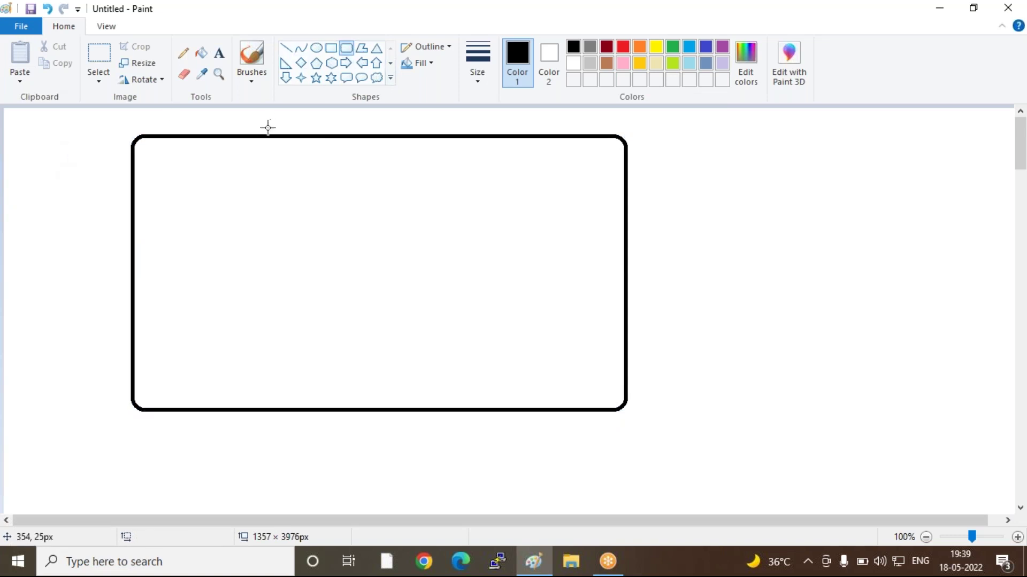
Add tab boxes along the frame's top and small boxes down its right side
left_click_drag(196, 141, 420, 166)
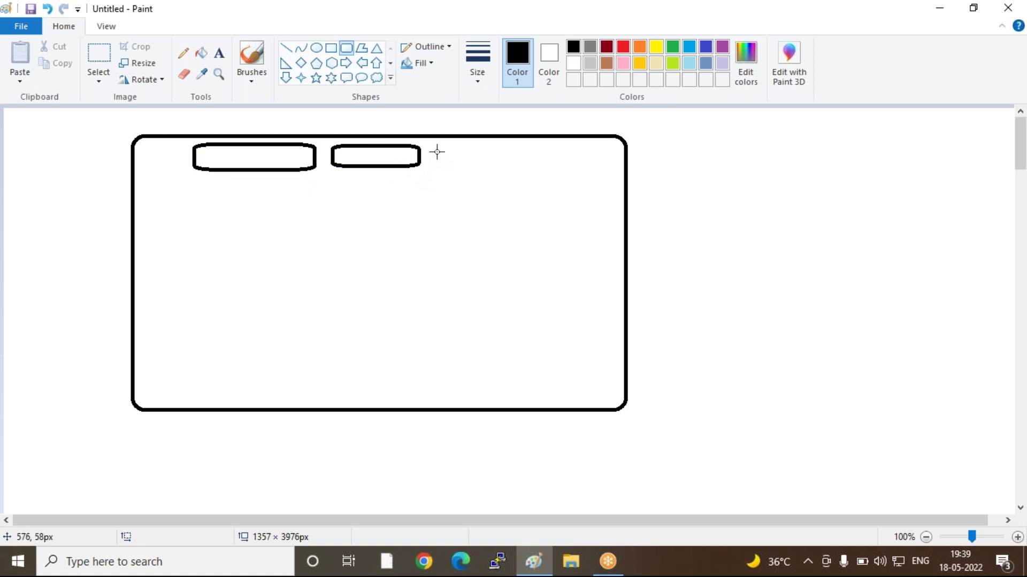
left_click_drag(428, 144, 604, 173)
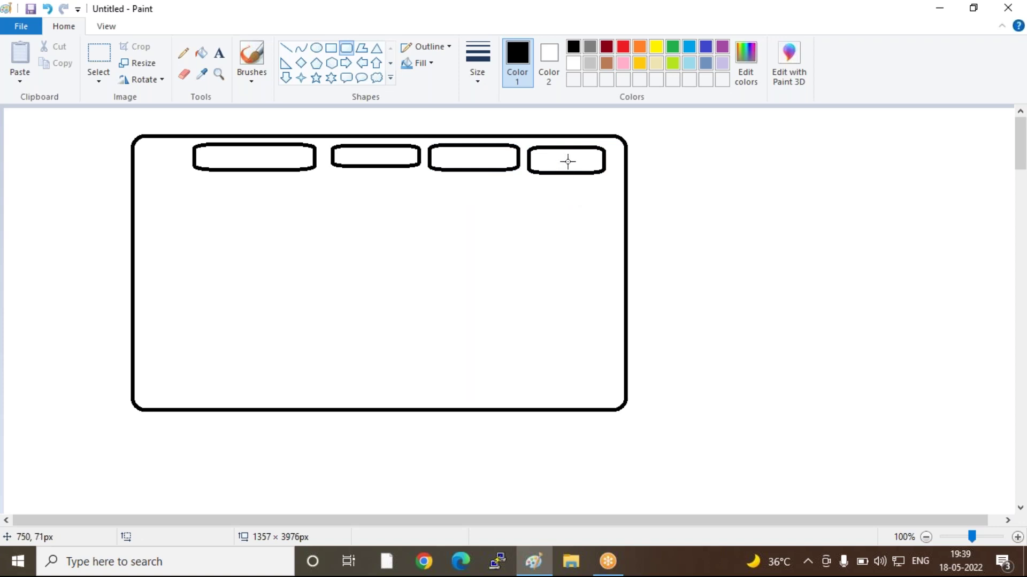
left_click_drag(564, 183, 614, 289)
left_click(571, 219)
left_click(585, 242)
left_click(582, 273)
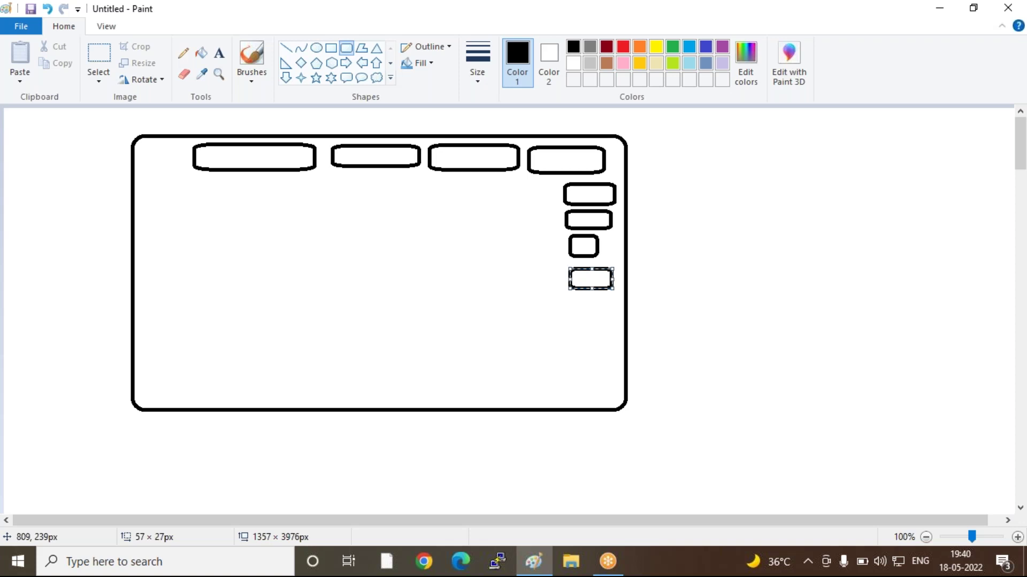
Open Paint's File menu
left_click(20, 23)
left_click(35, 58)
left_click(19, 28)
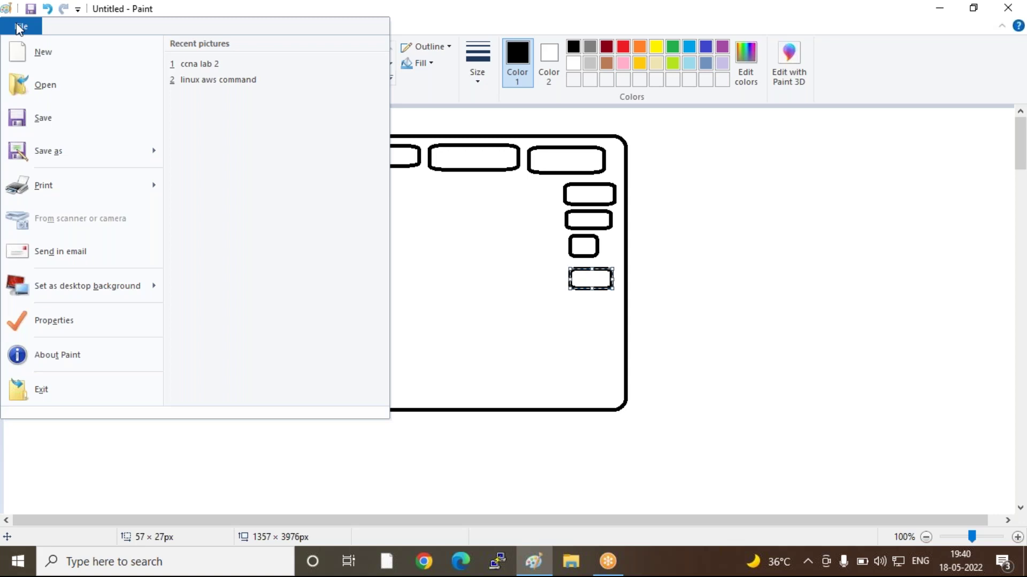
Close the File menu and discard an empty text box placed below the wireframe
left_click(644, 316)
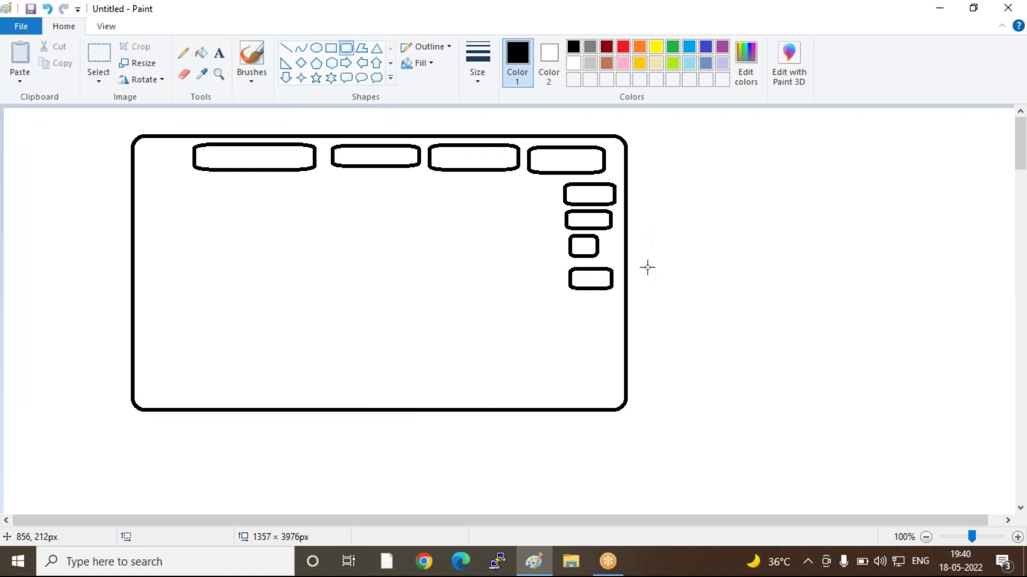
left_click(219, 53)
left_click(282, 425)
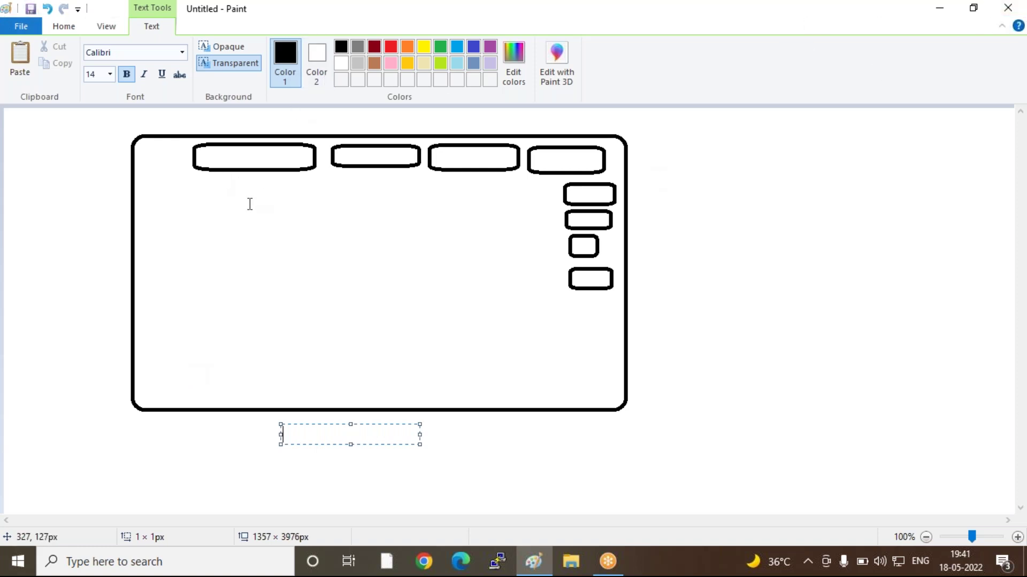
left_click(250, 209)
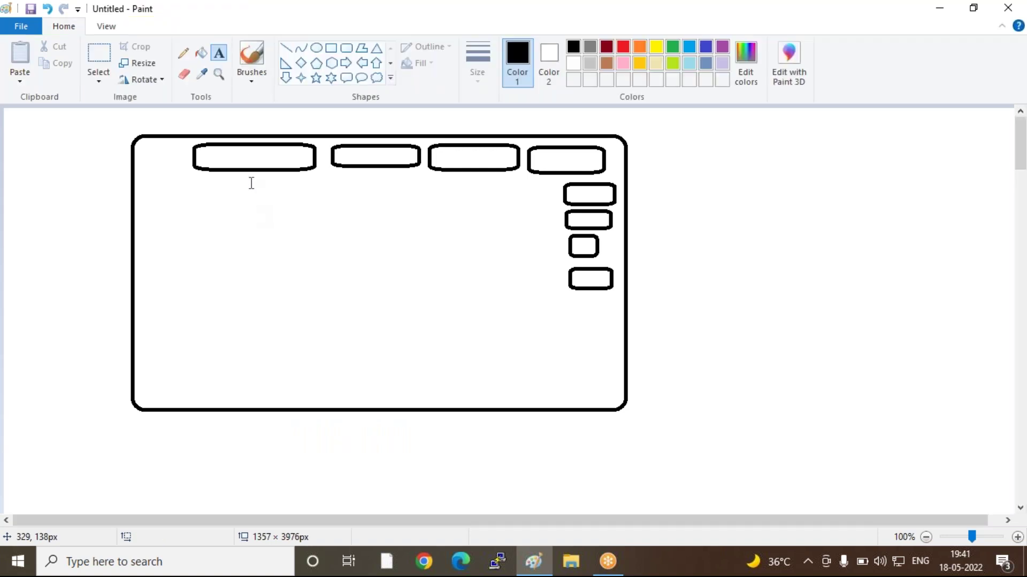
left_click(347, 48)
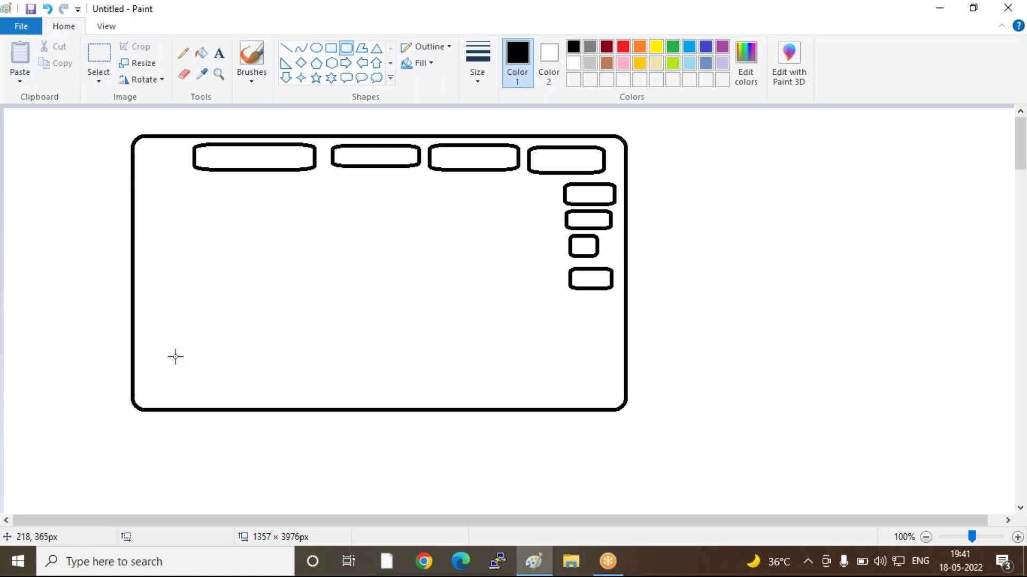
left_click(219, 53)
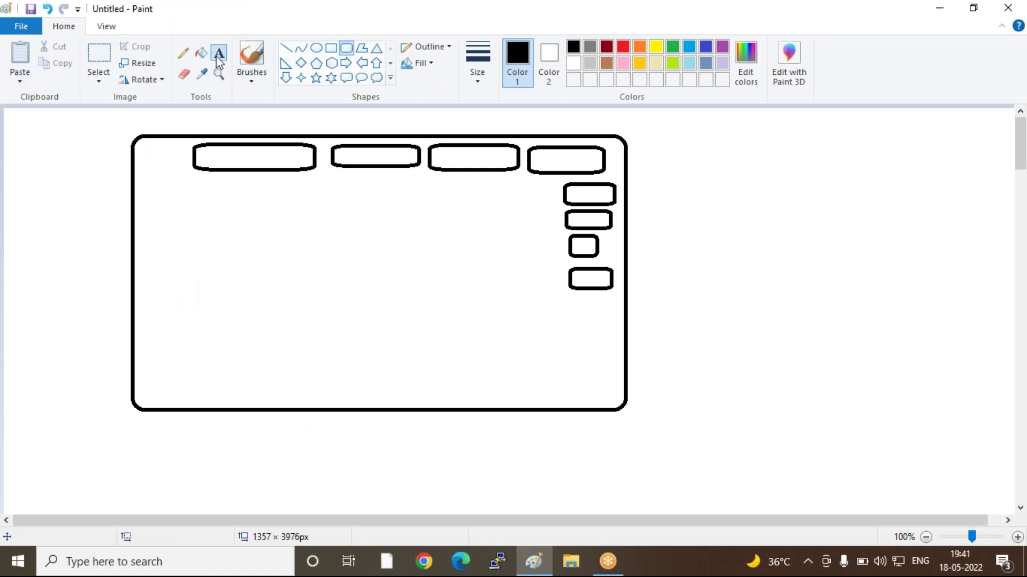
Draw a new rounded box below the wireframe
scroll(445, 347, "down", 8)
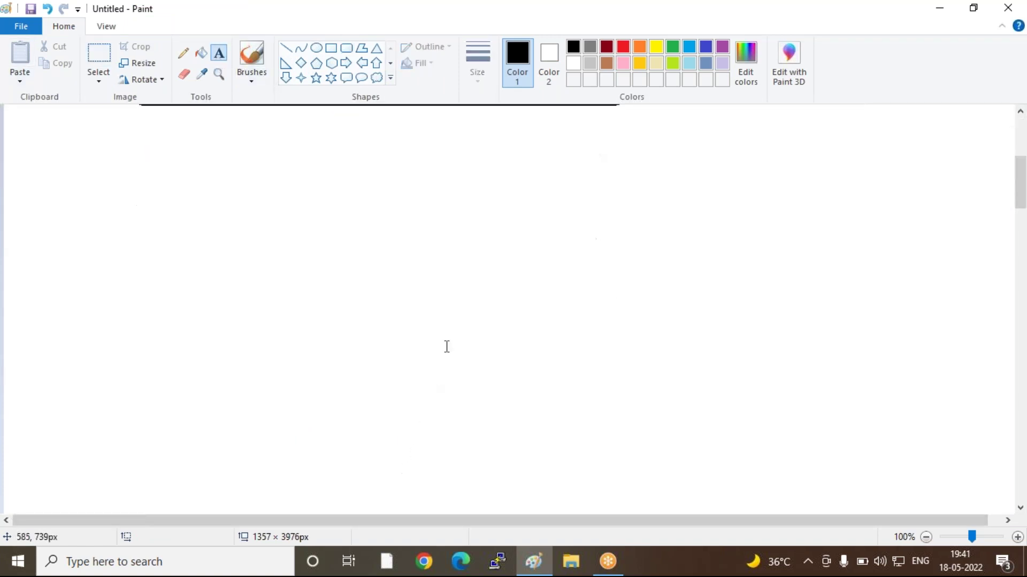
left_click(346, 48)
mouse_move(214, 131)
left_mouse_down()
mouse_move(346, 166)
mouse_move(484, 291)
mouse_move(518, 266)
left_mouse_up()
left_click(426, 327)
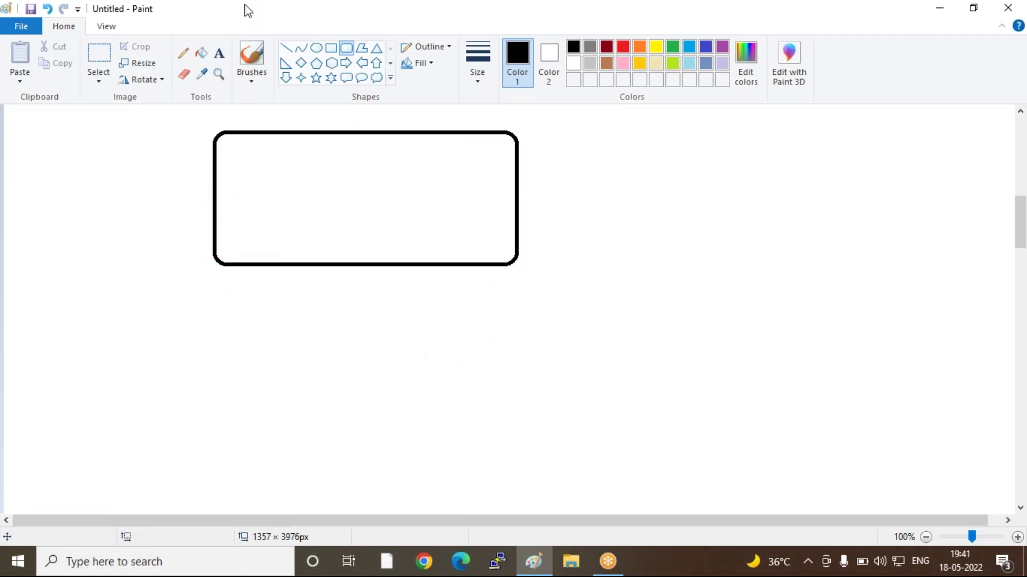
Label the new box 'login' and launch Chrome from the taskbar
left_click(219, 52)
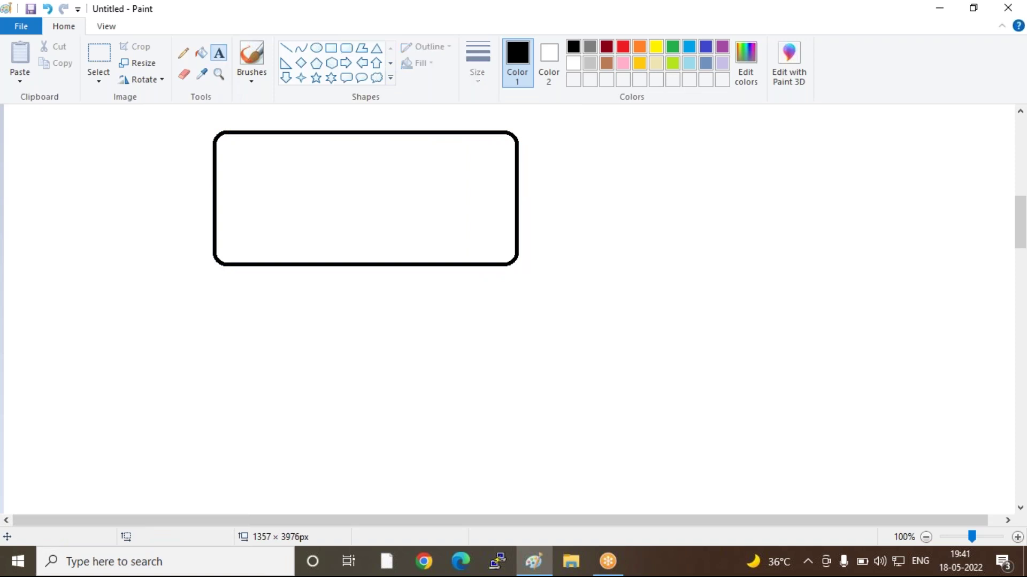
left_click(298, 140)
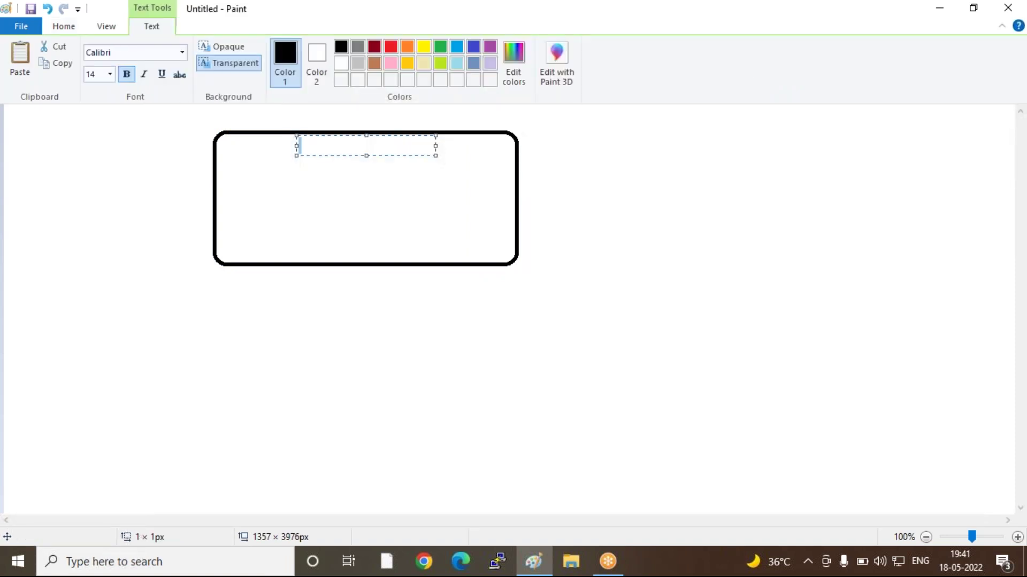
type("login")
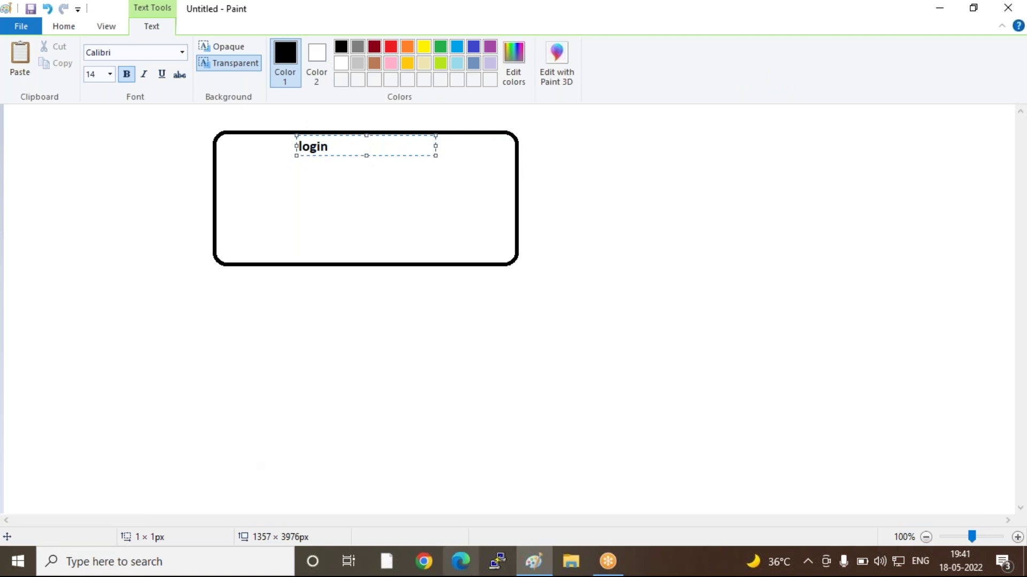
left_click(425, 561)
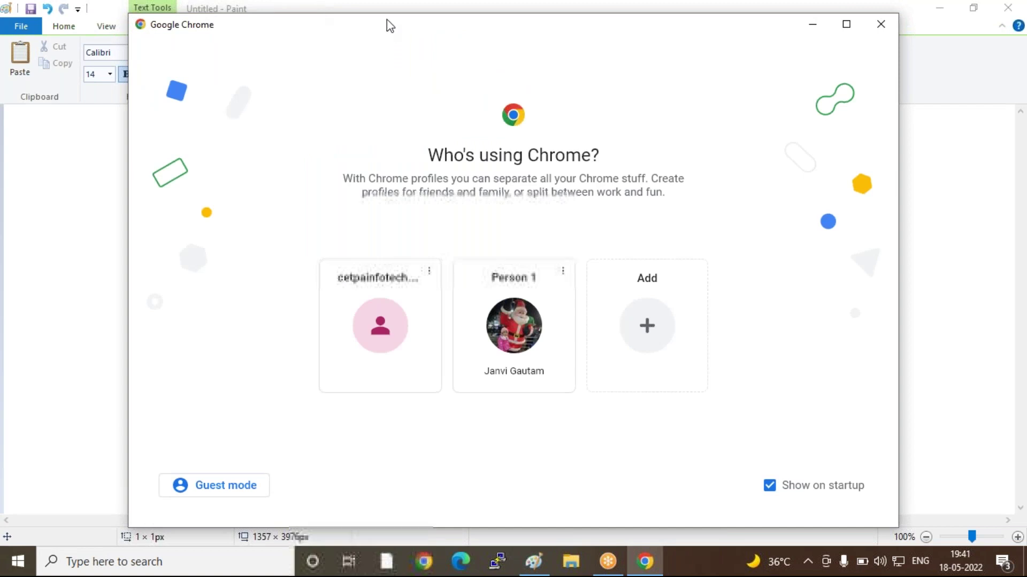
Log in at login.salesforce.com with the saved username and the account password
left_click(514, 348)
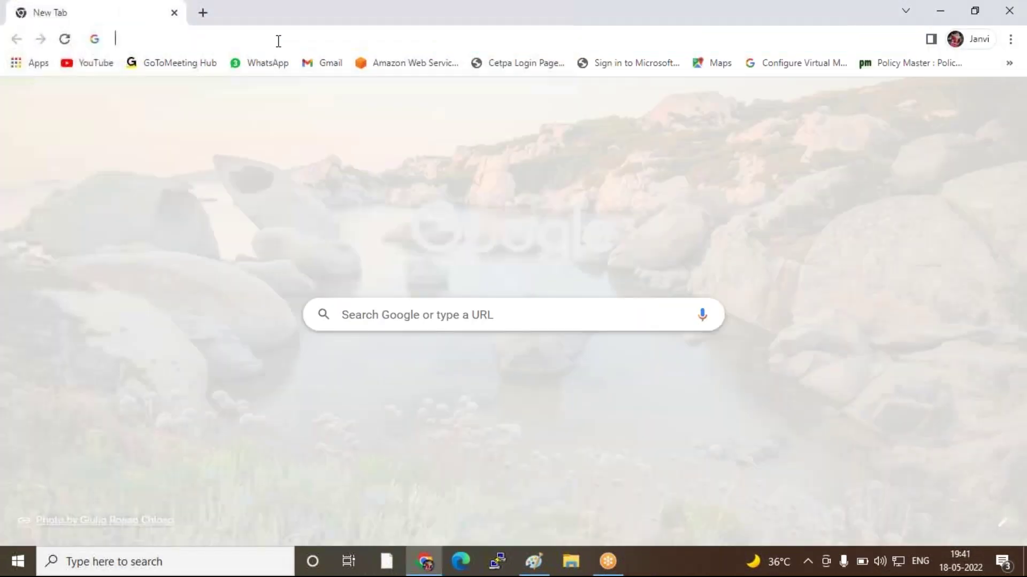
left_click(277, 41)
type("login.salesforce.com")
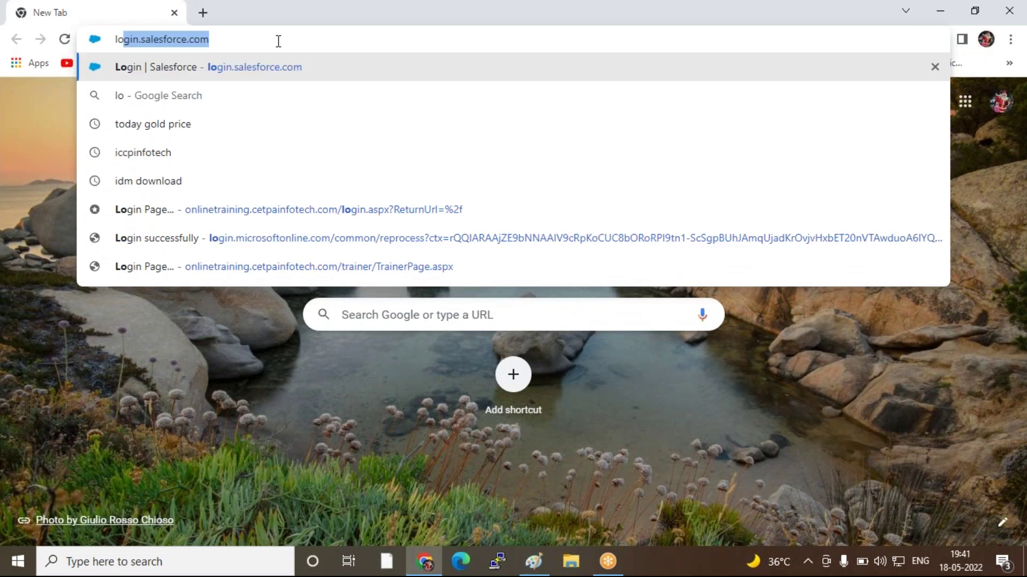
left_click(268, 70)
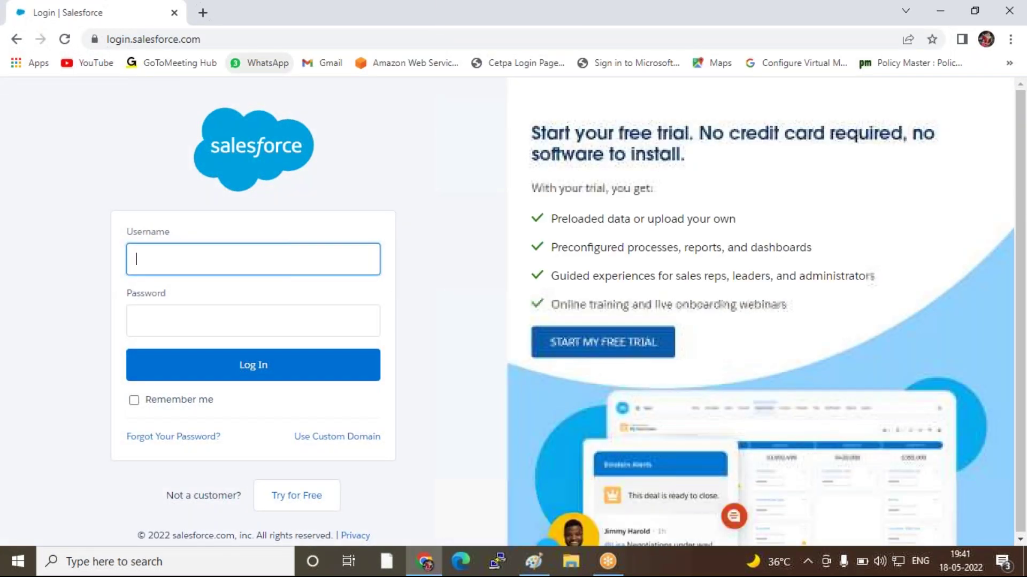
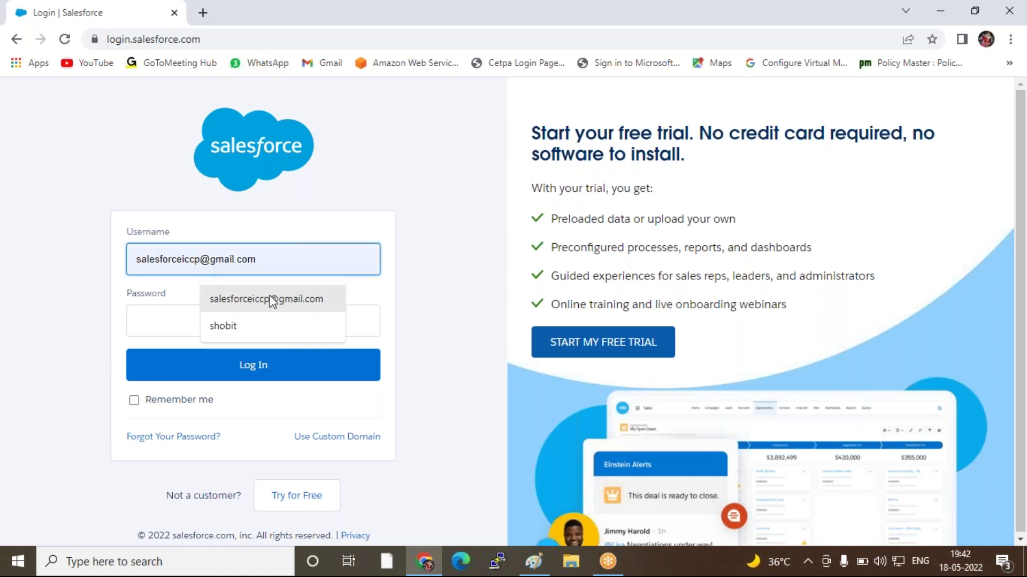
left_click(273, 299)
left_click(246, 323)
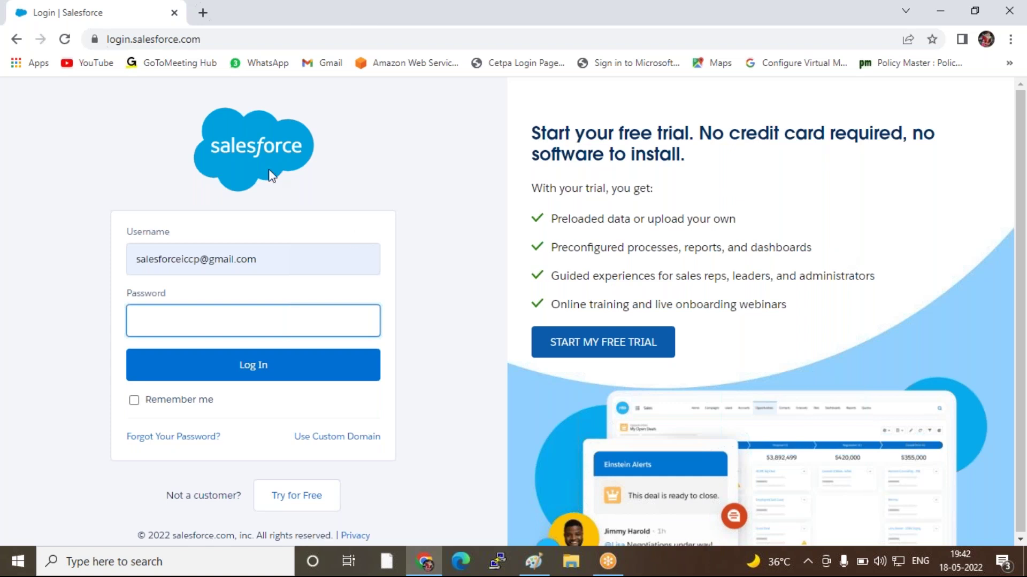
type("••••••••••••••")
key("Return")
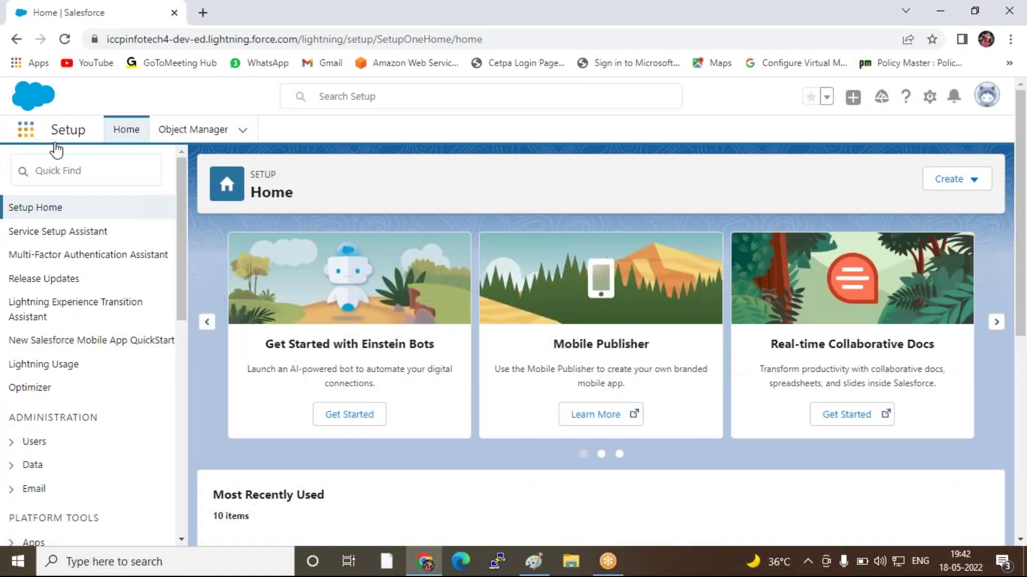
Open ICCP-Institute from the App Launcher's View All list in a new browser tab
left_click(26, 130)
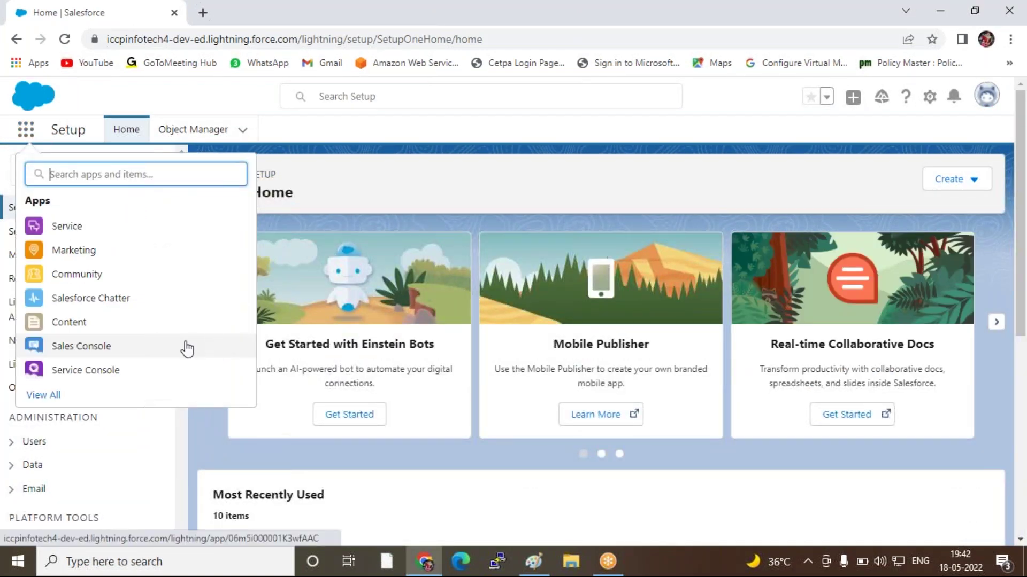
left_click(56, 398)
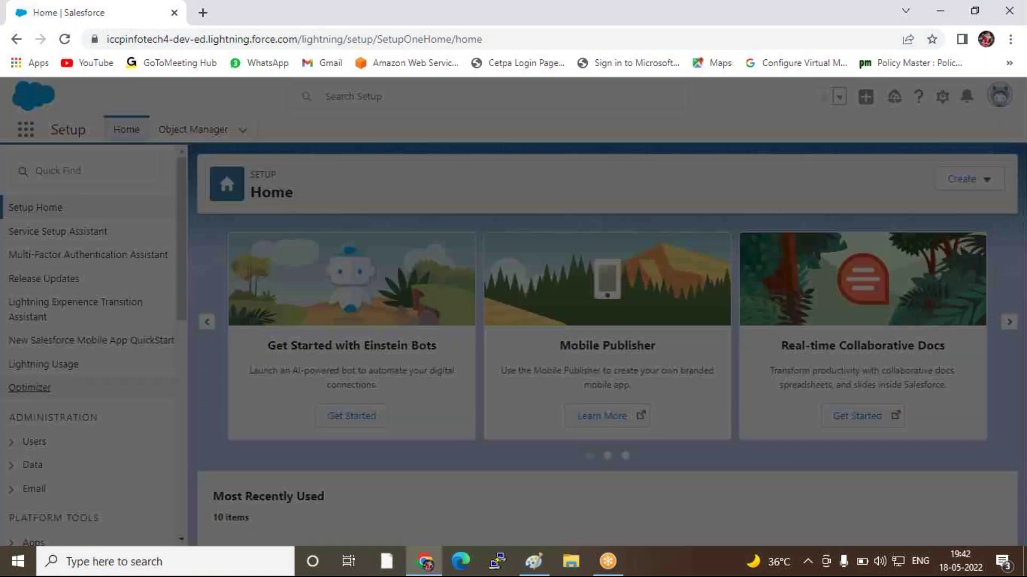
scroll(510, 318, "down", 6)
scroll(501, 329, "up", 3)
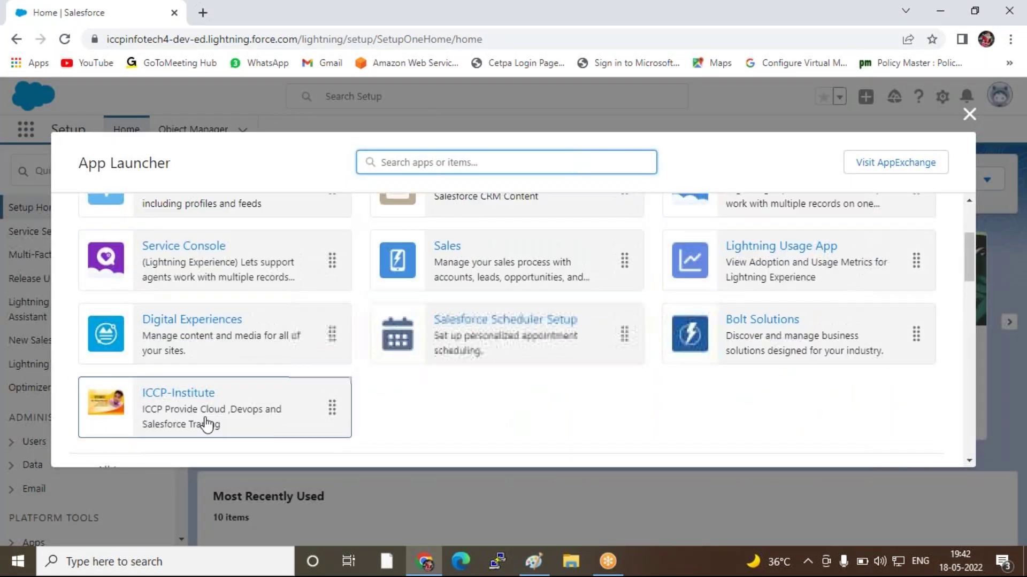
right_click(195, 399)
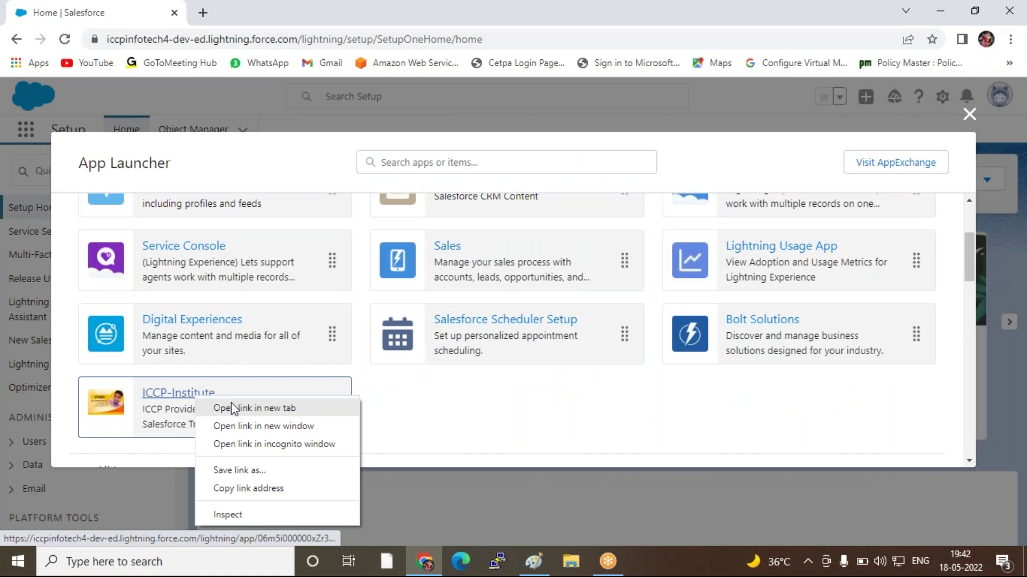
left_click(232, 408)
left_click(969, 113)
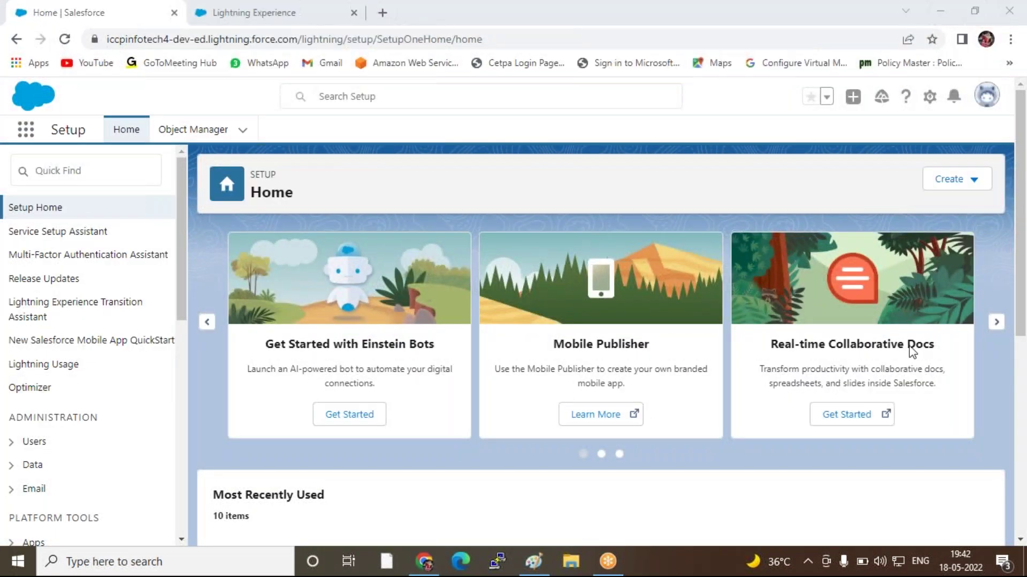
left_click(242, 13)
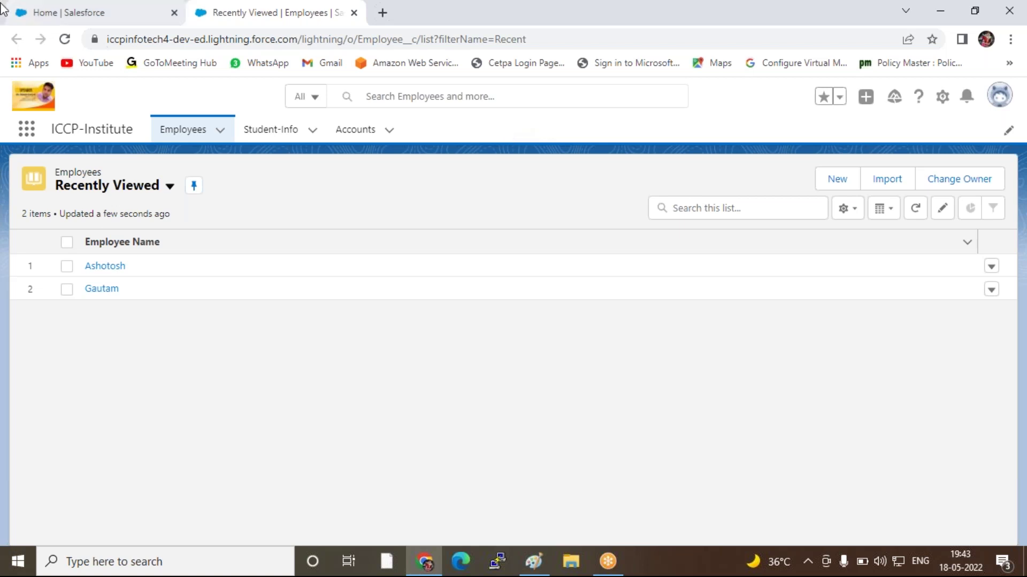
Check the app's Employees and empty Accounts lists, ending back on the Setup Home tab
left_click(71, 12)
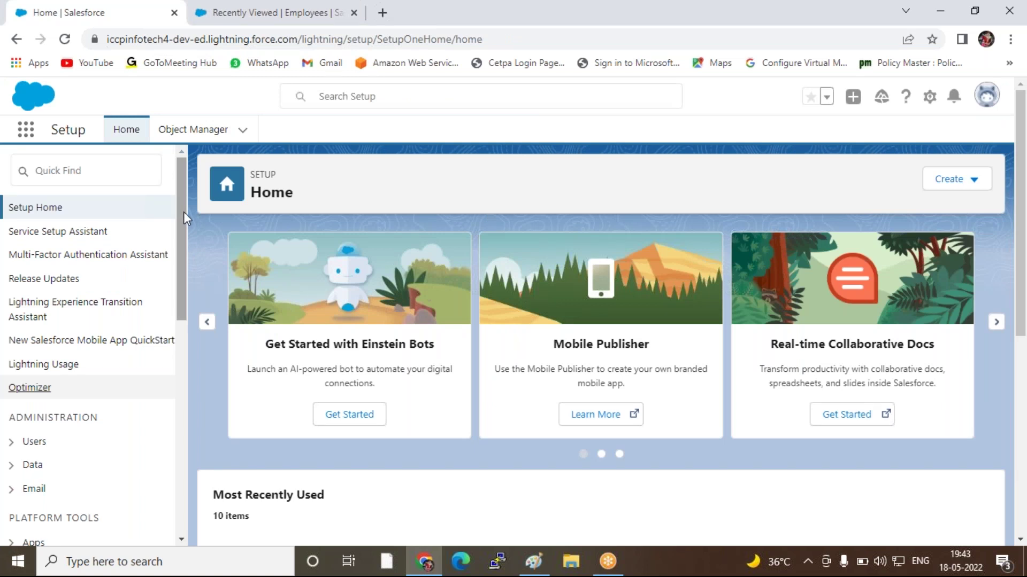
left_click(291, 12)
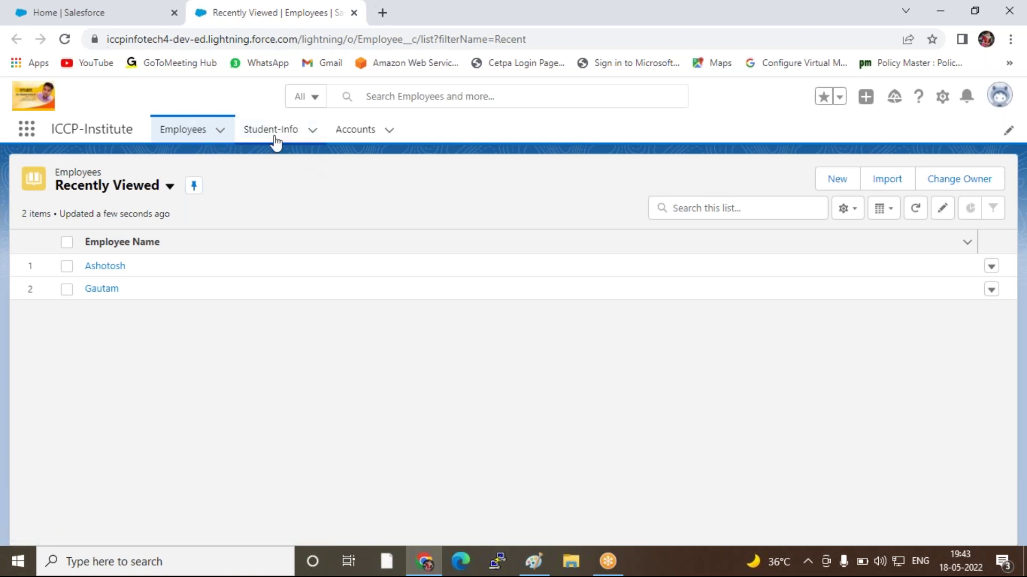
left_click(371, 133)
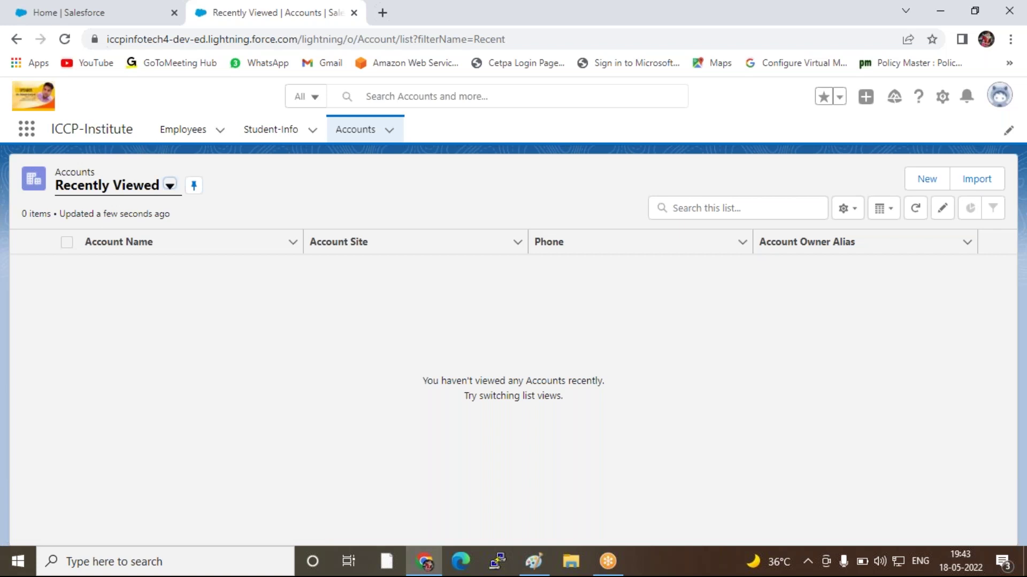
left_click(53, 15)
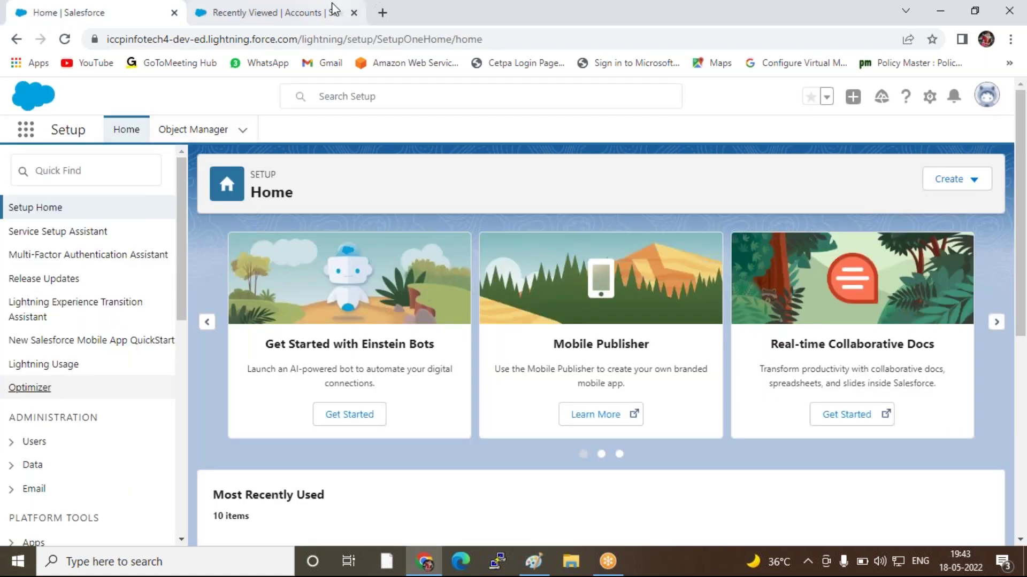
left_click(278, 13)
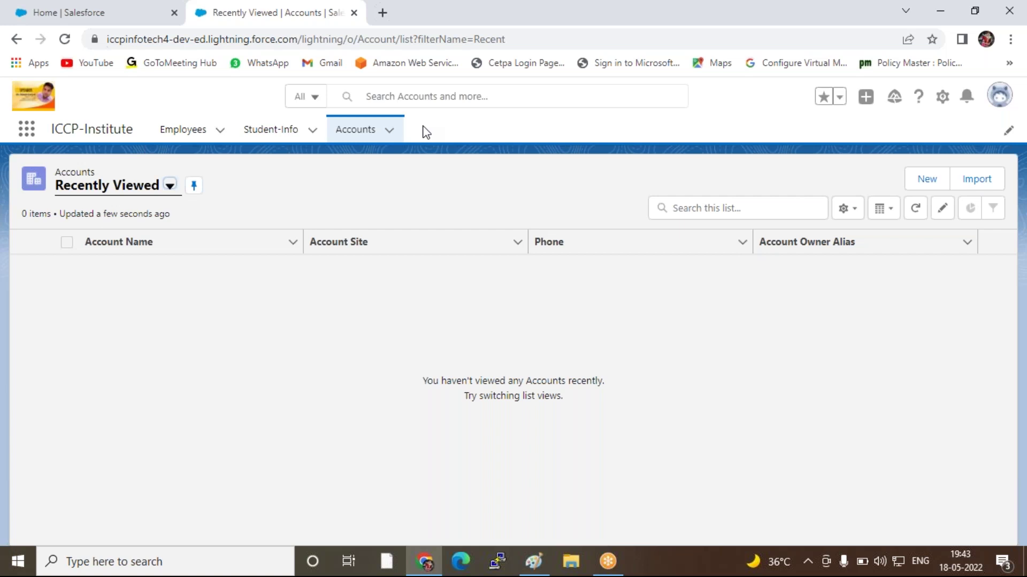
left_click(110, 16)
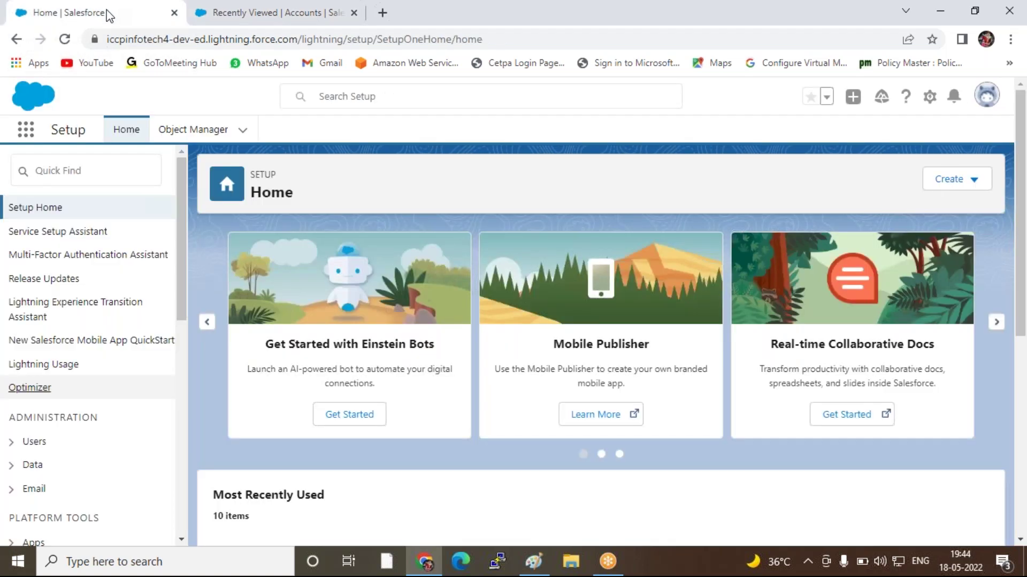
Start a new custom object from Object Manager's Create menu
left_click(195, 131)
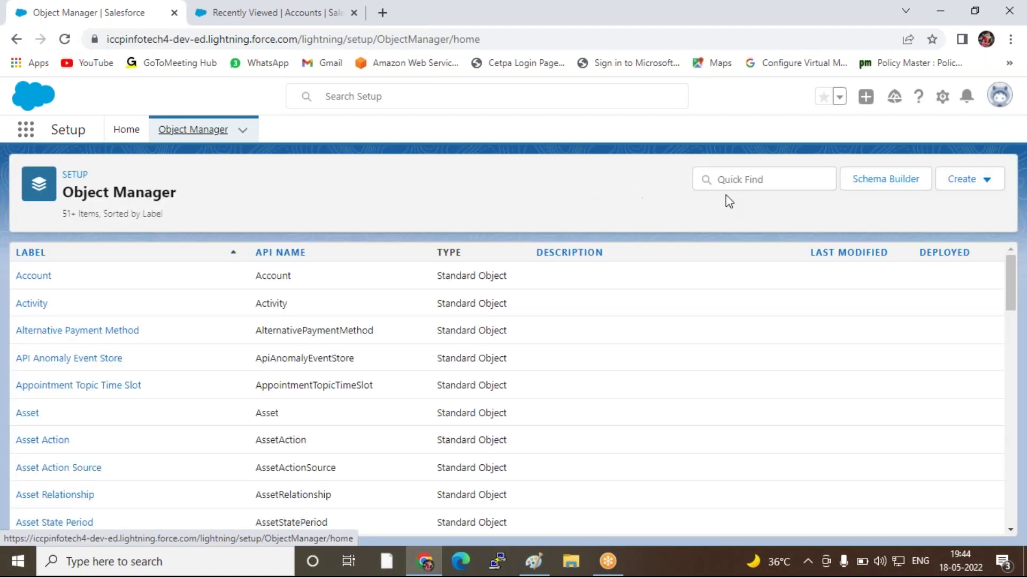
left_click(734, 180)
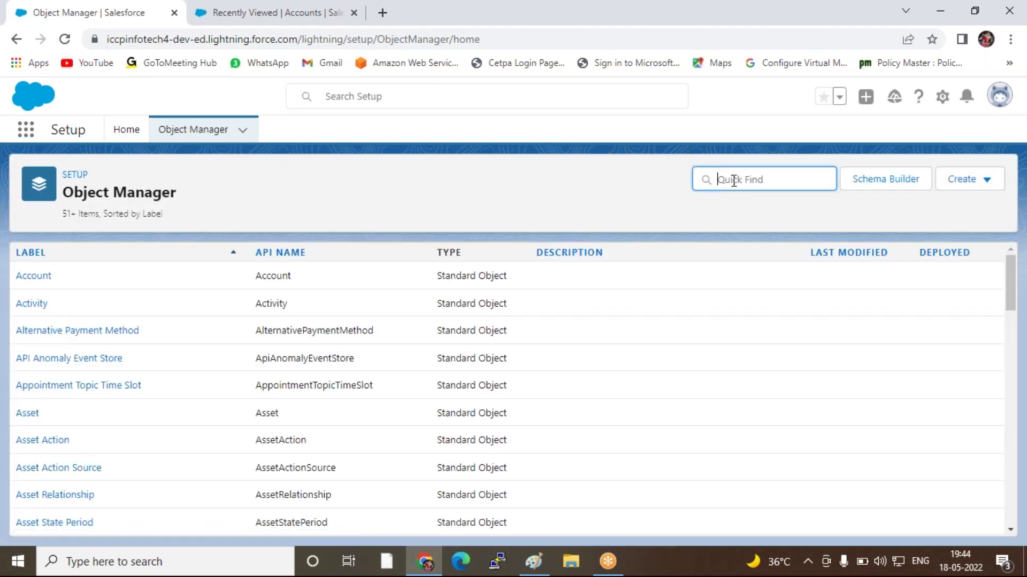
left_click(970, 182)
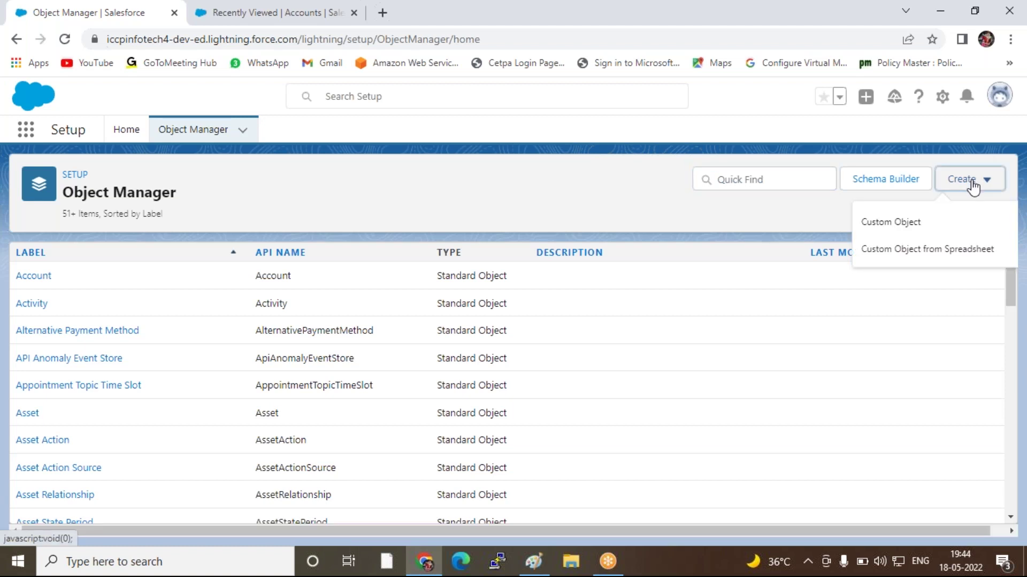
left_click(909, 224)
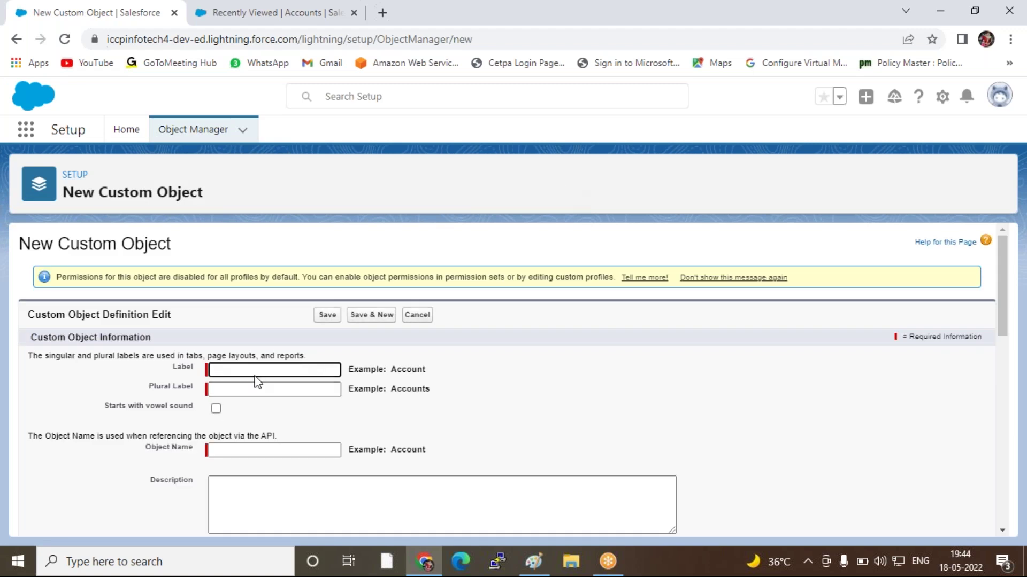
Enter Label 'Login' and Plural Label 'ICCP-Login' for the new object
type("L")
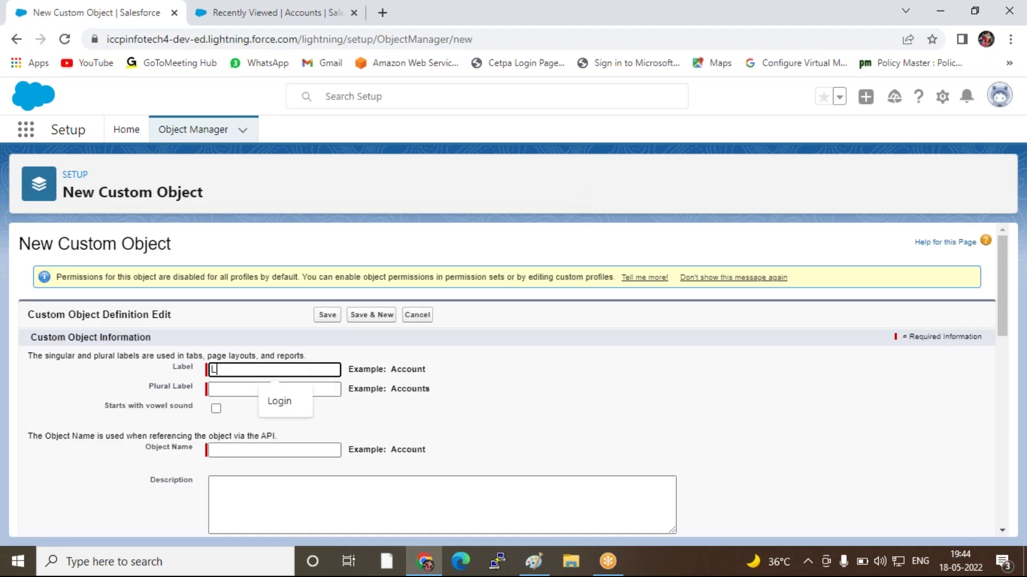
type("ogin")
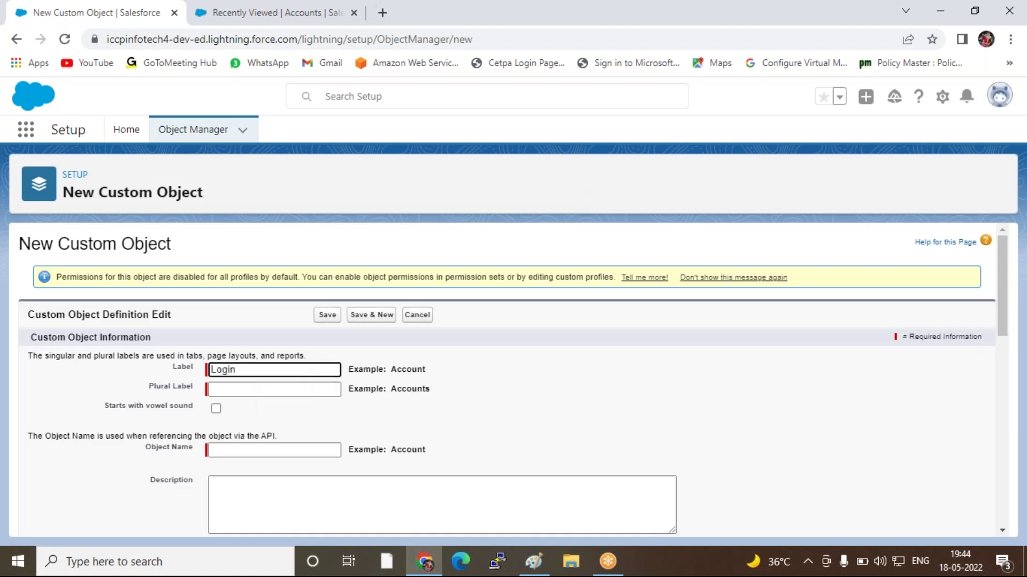
left_click(240, 390)
double_click(532, 407)
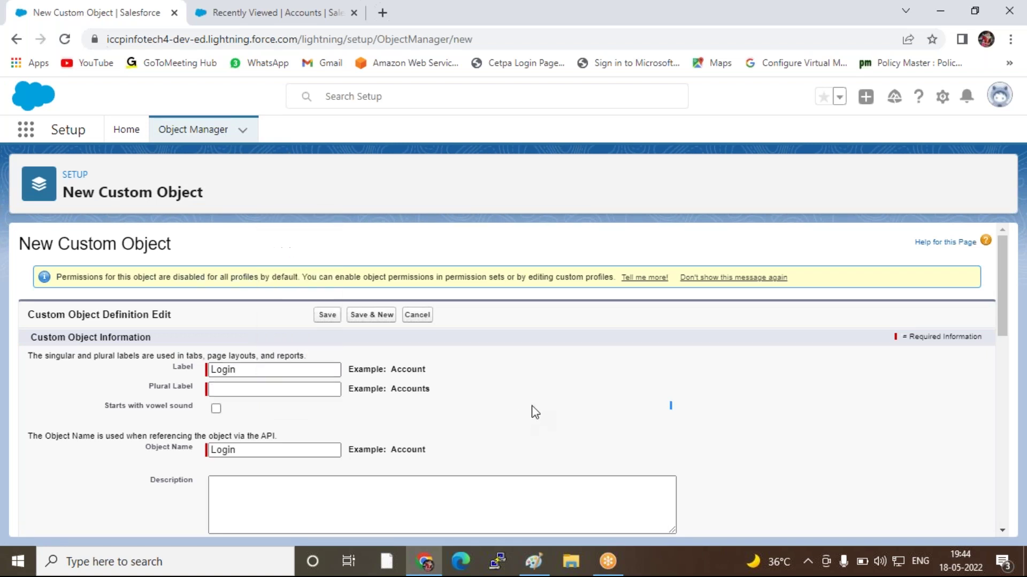
left_click(239, 390)
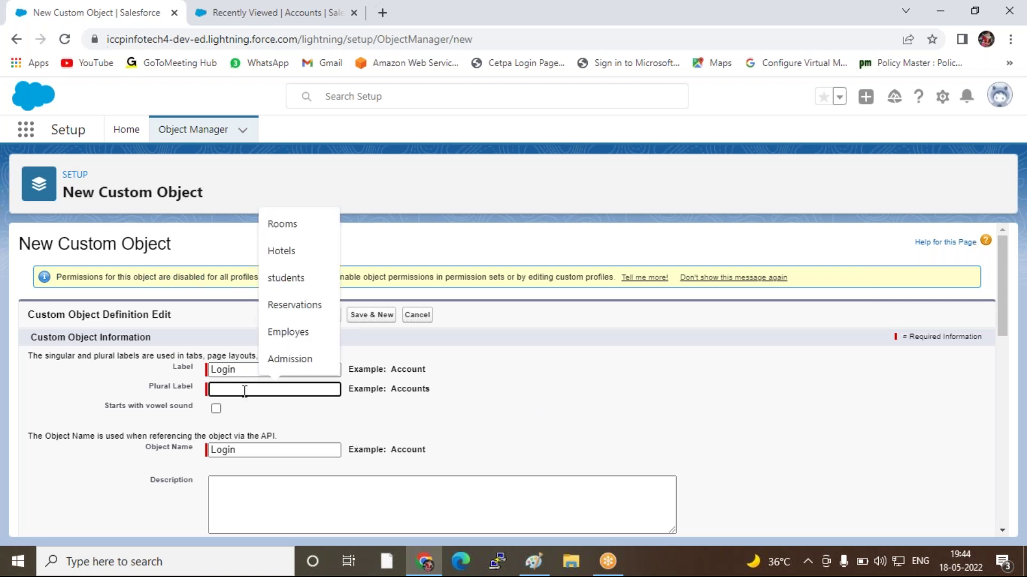
left_click(762, 381)
scroll(764, 384, "down", 3)
scroll(765, 384, "up", 4)
scroll(618, 394, "down", 2)
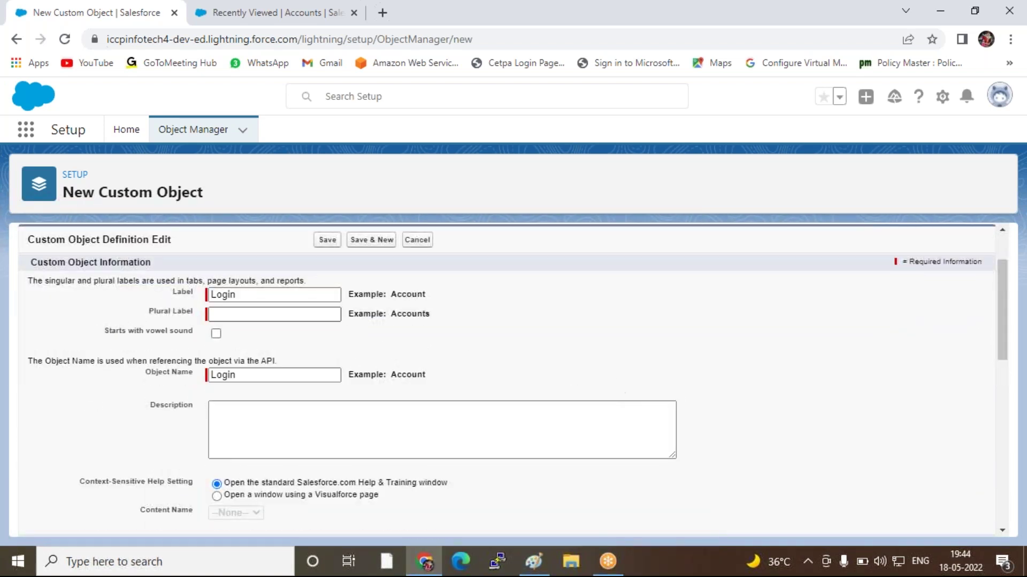
left_click(236, 313)
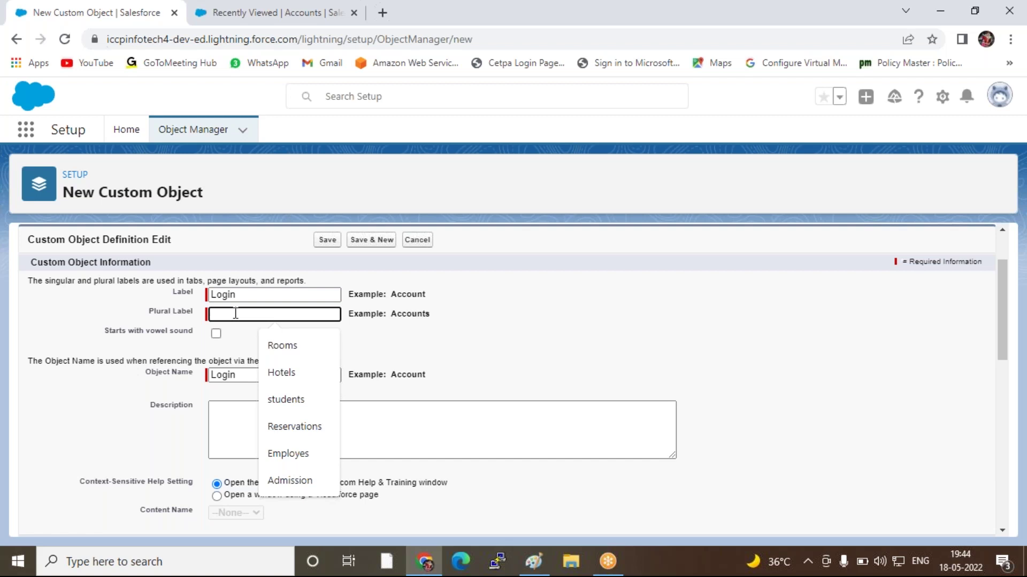
type("ICCP")
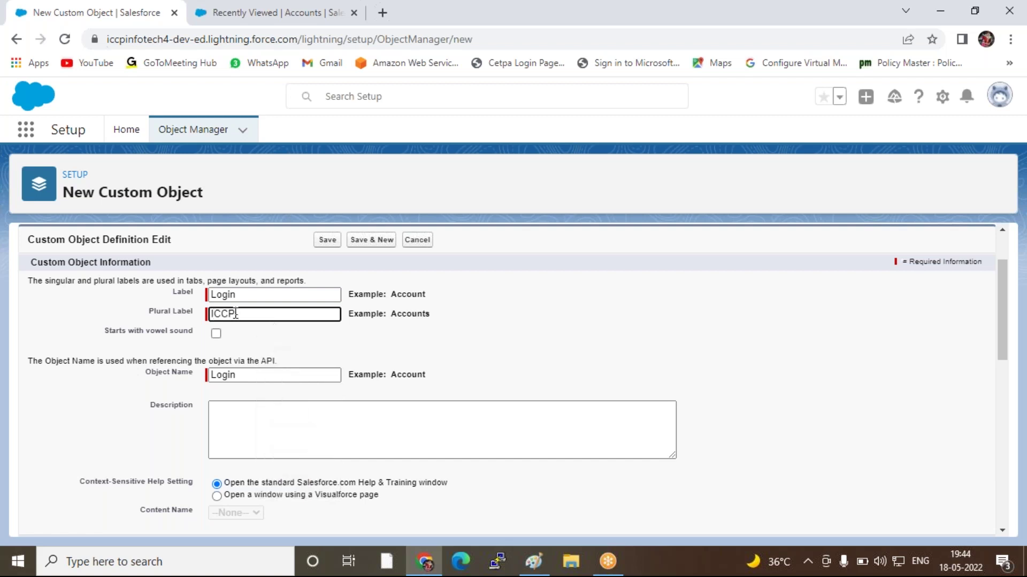
type(" Logi")
Tick Launch New Custom Tab Wizard and save the Login object
scroll(614, 304, "down", 1)
scroll(615, 304, "down", 3)
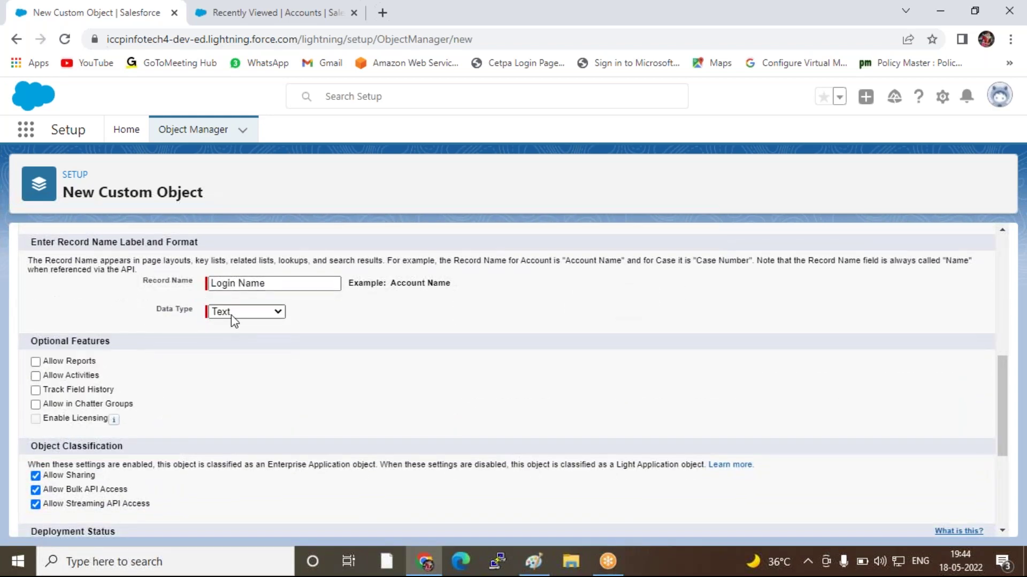
scroll(458, 356, "down", 3)
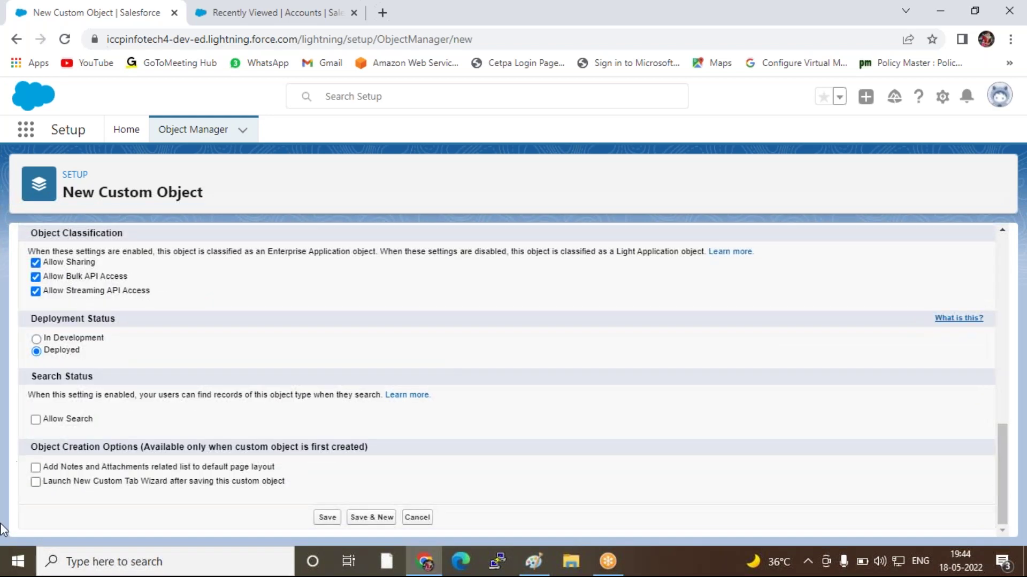
left_click(36, 482)
left_click(327, 518)
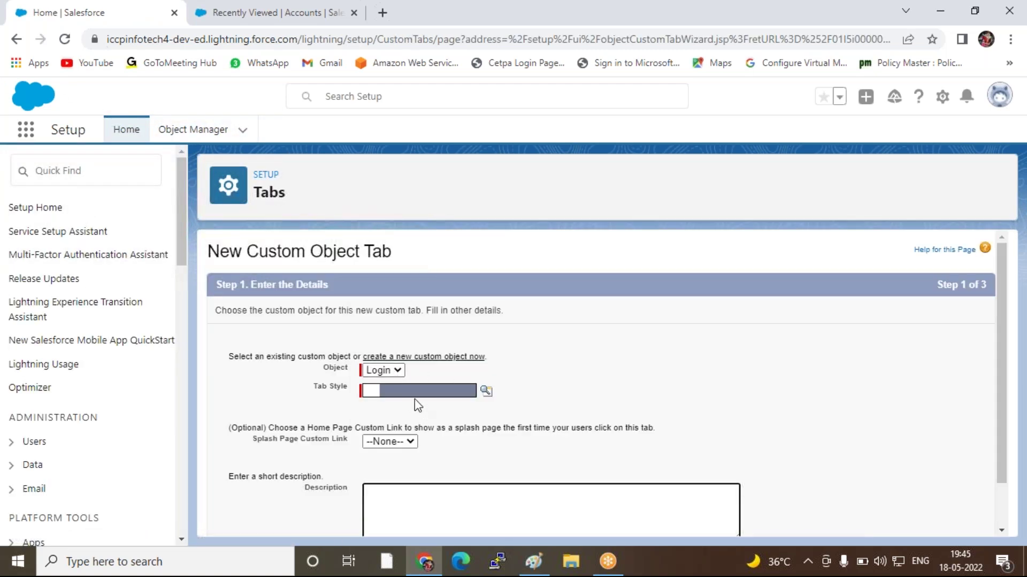
Give the Login tab the Books tab style
left_click(415, 399)
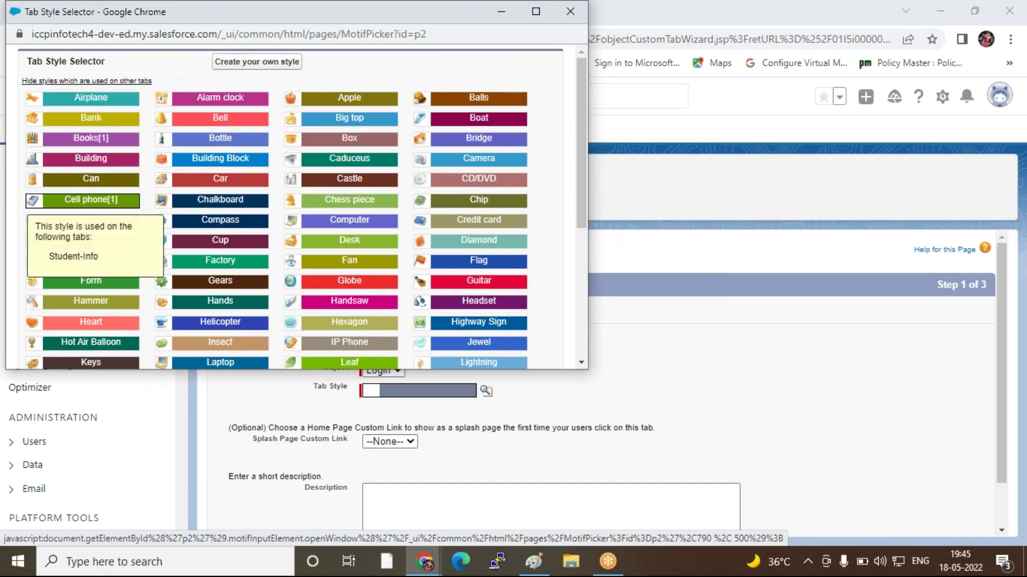
left_click(91, 140)
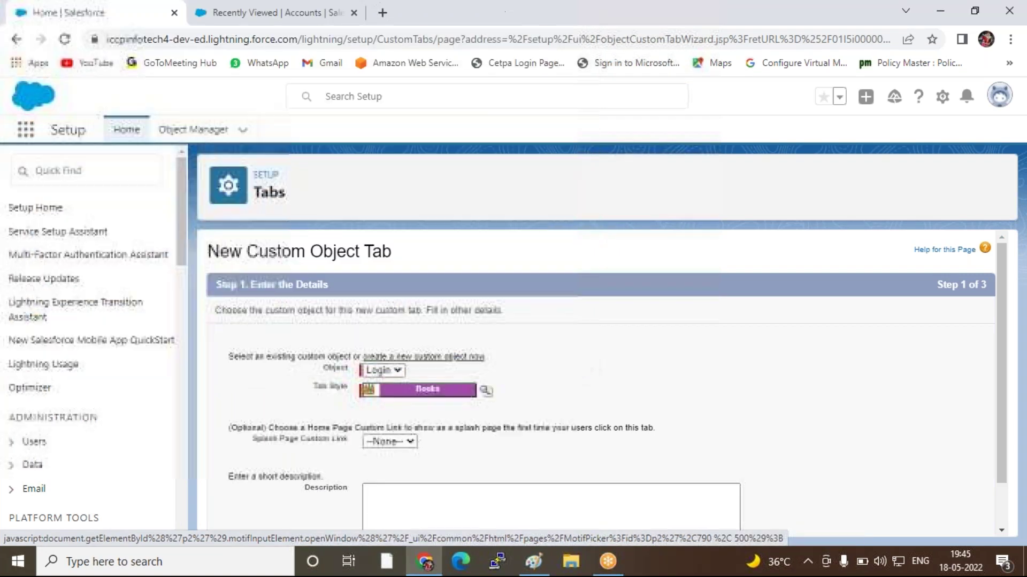
scroll(689, 420, "down", 1)
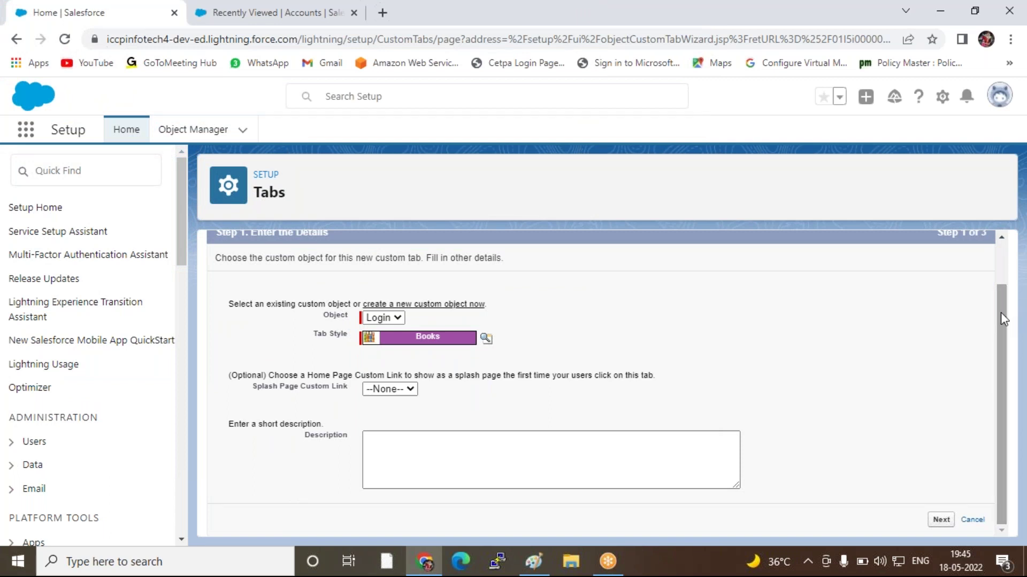
left_click_drag(1001, 320, 993, 275)
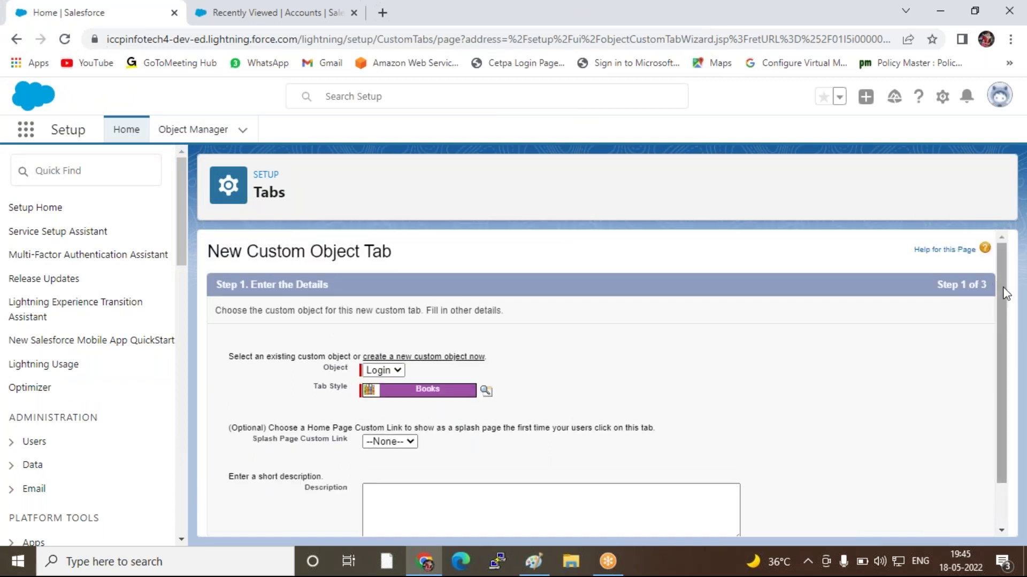
scroll(990, 394, "down", 1)
left_click(739, 542)
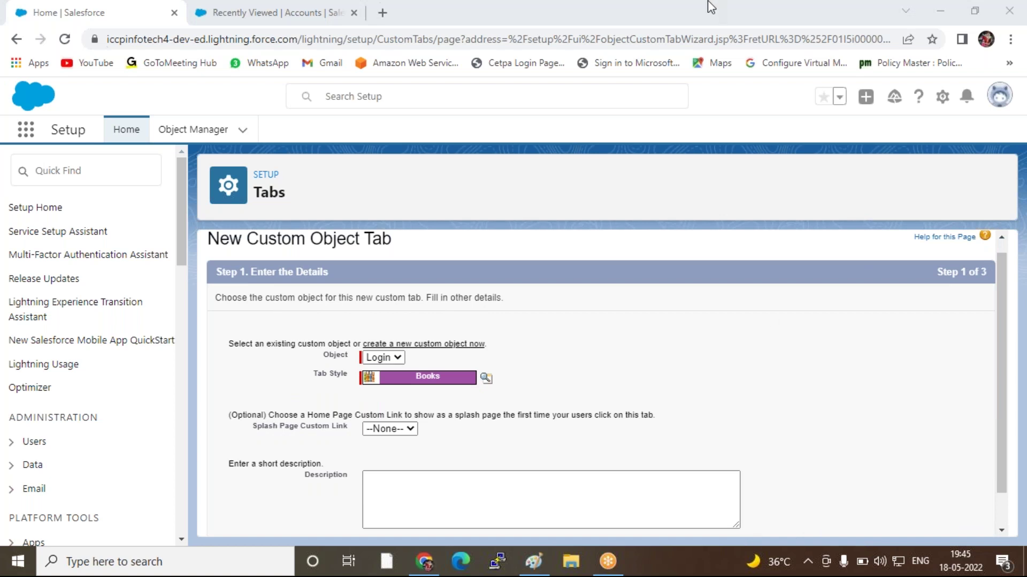
left_click(540, 14)
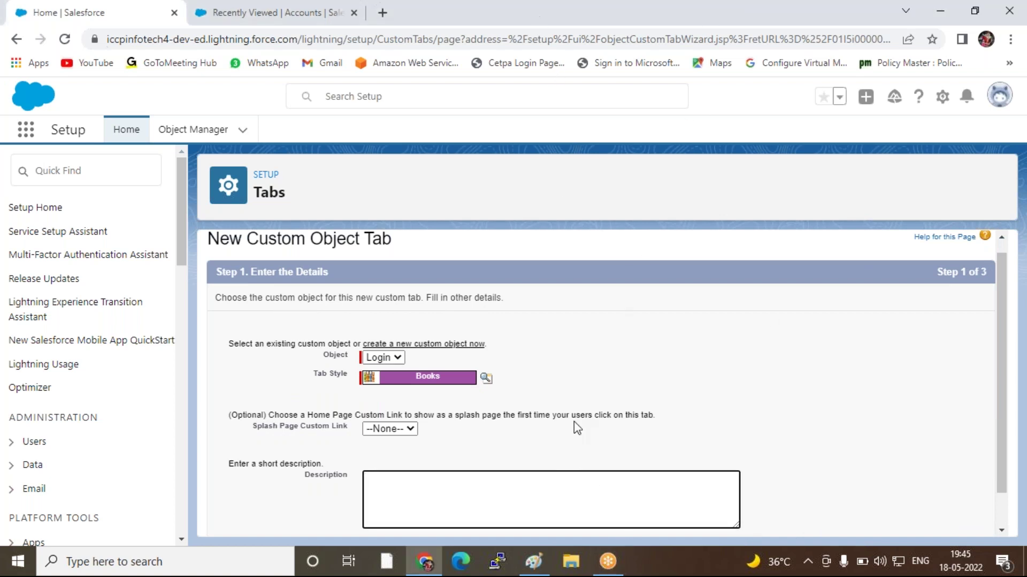
left_click(635, 542)
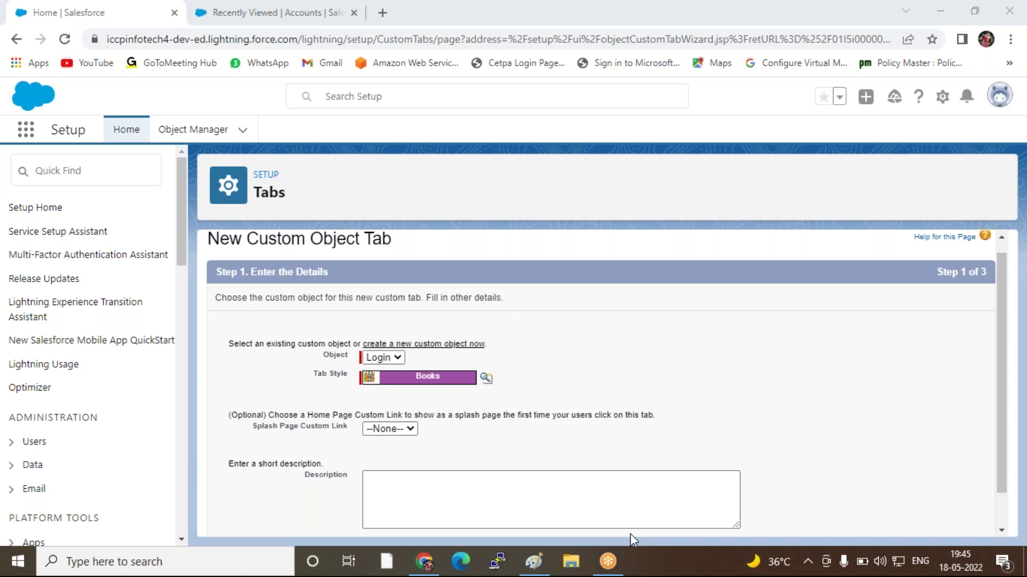
Advance the tab wizard to the app-selection step
scroll(989, 441, "down", 1)
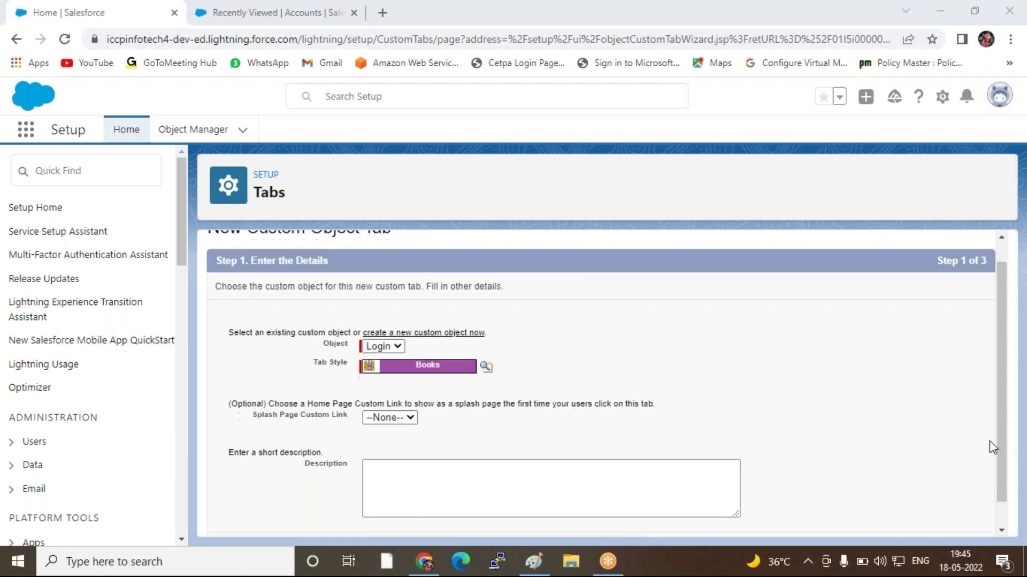
scroll(990, 441, "down", 1)
left_click(941, 520)
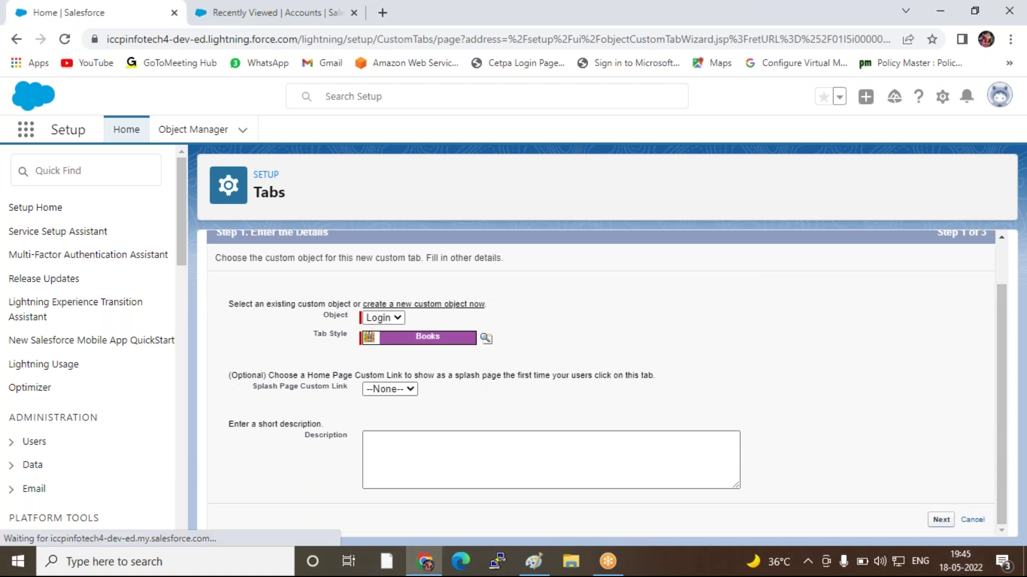
scroll(832, 361, "down", 6)
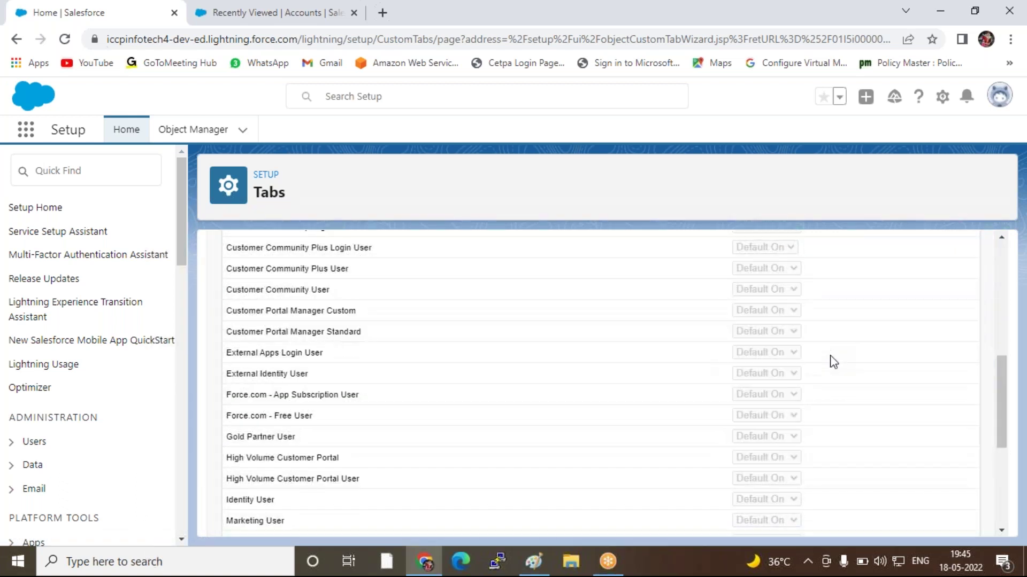
scroll(832, 361, "down", 4)
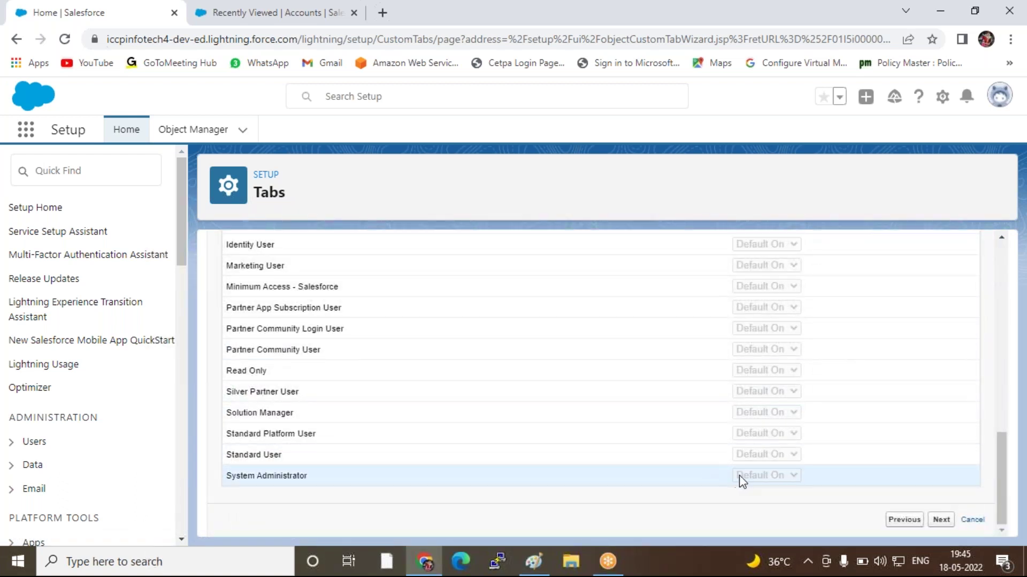
left_click(941, 519)
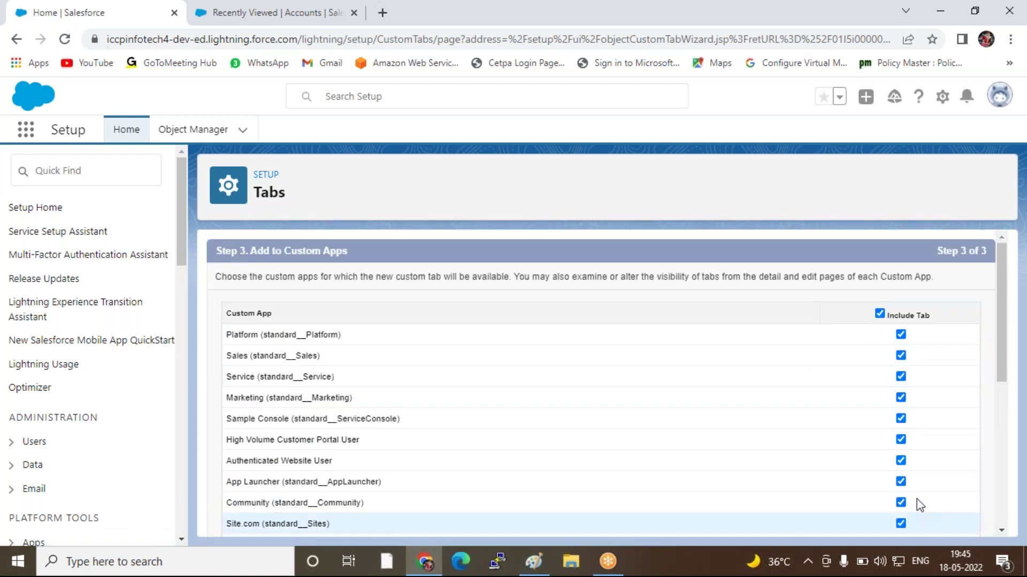
Limit the tab to the ICCP-Institute app only and save
left_click(880, 314)
scroll(800, 364, "down", 8)
left_click(901, 463)
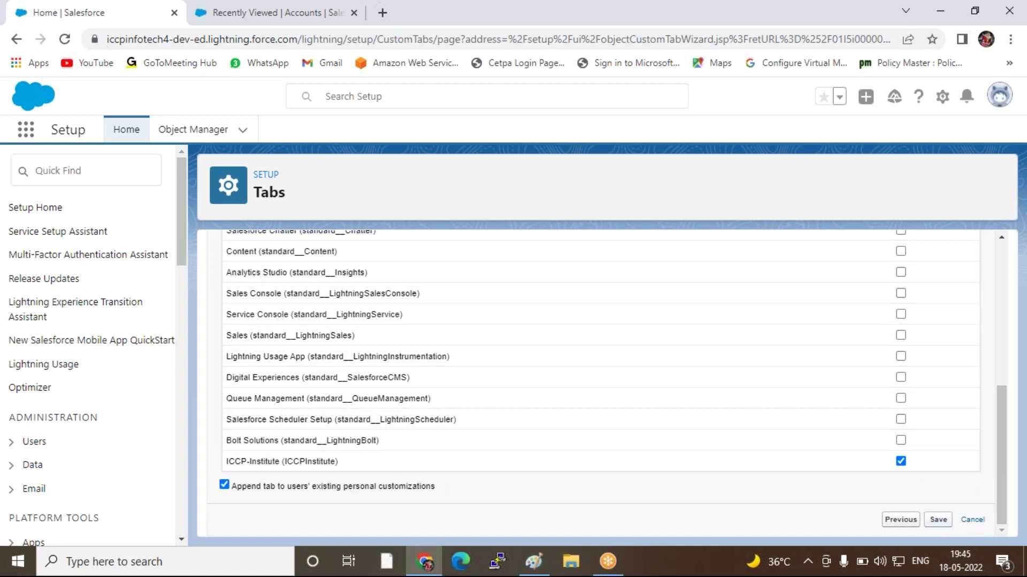
left_click(937, 520)
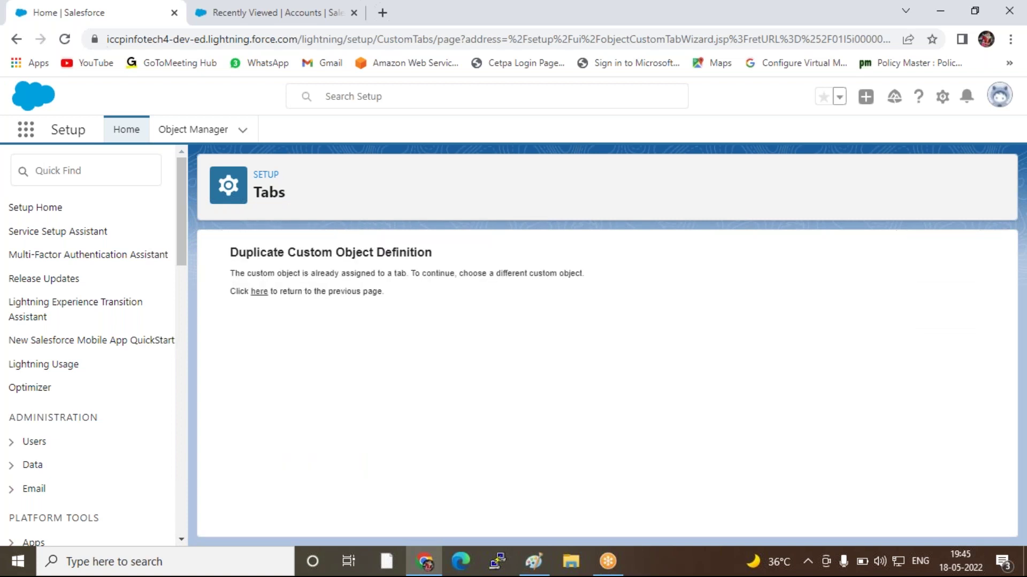
Follow the error page's 'here' link and open the Login object's Fields & Relationships
left_click(259, 292)
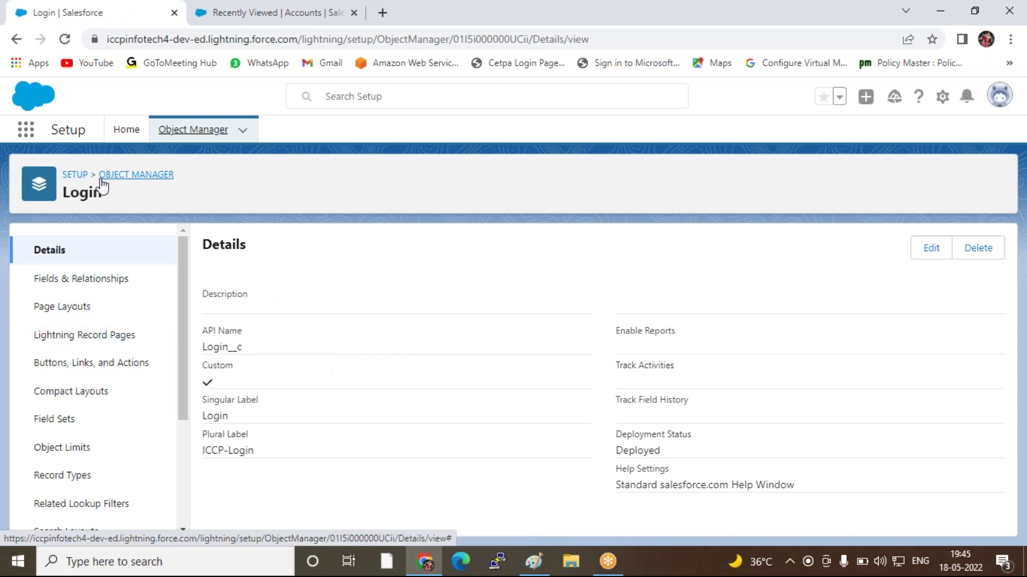
left_click(56, 282)
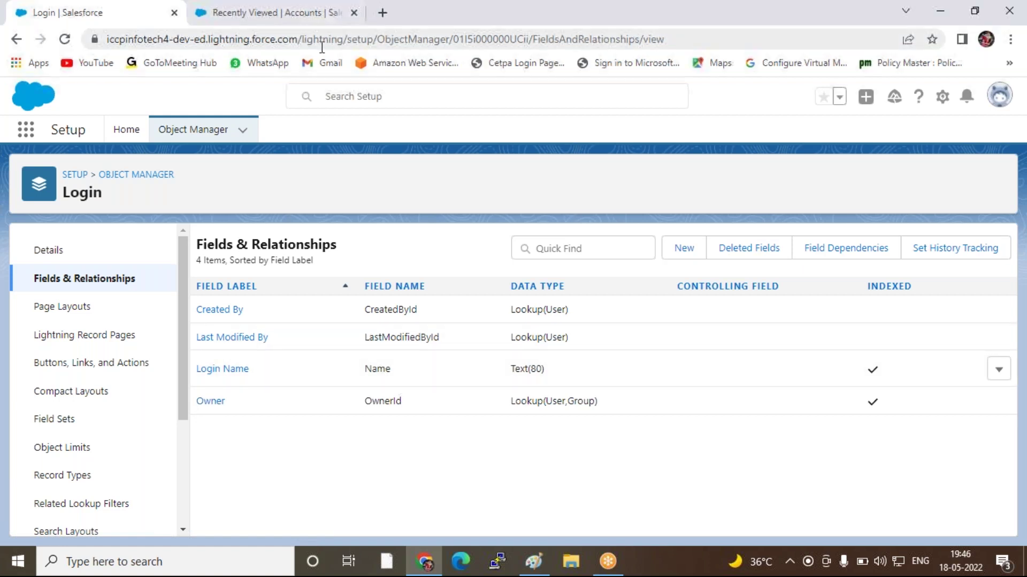
Reload ICCP-Institute and open then cancel a New Login form from the ICCP-Login tab
left_click(279, 17)
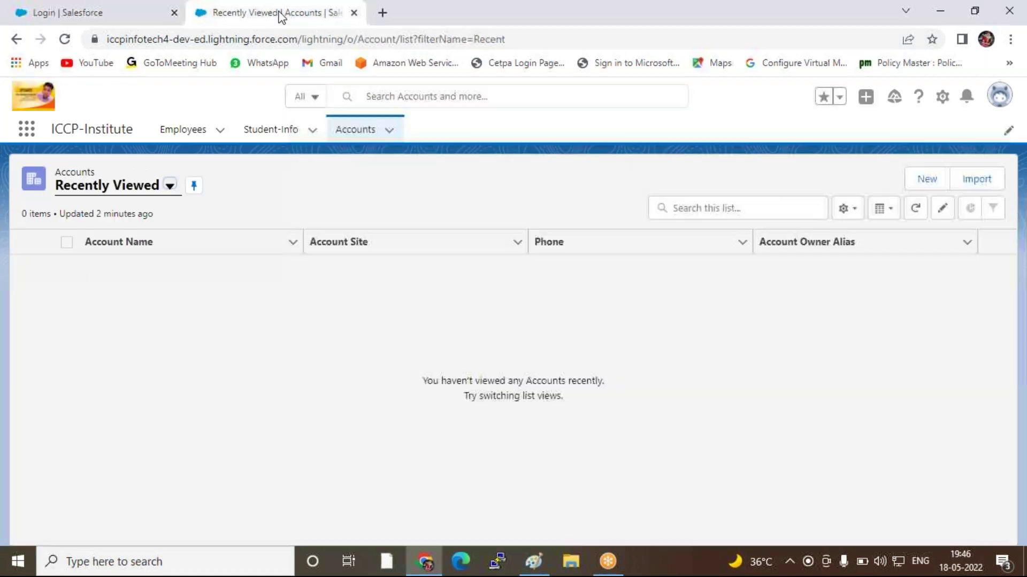
left_click(64, 40)
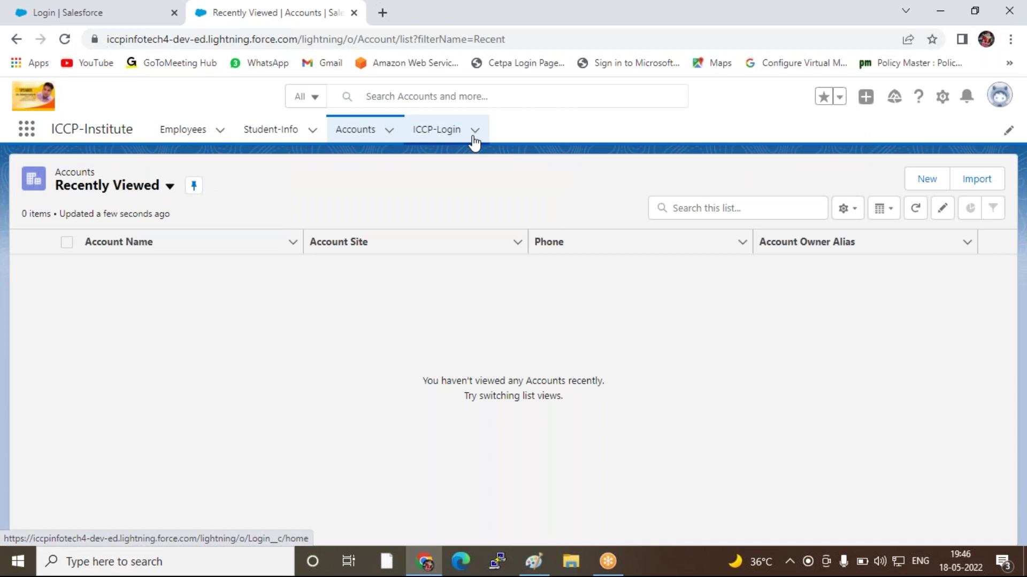
left_click(474, 131)
left_click(483, 160)
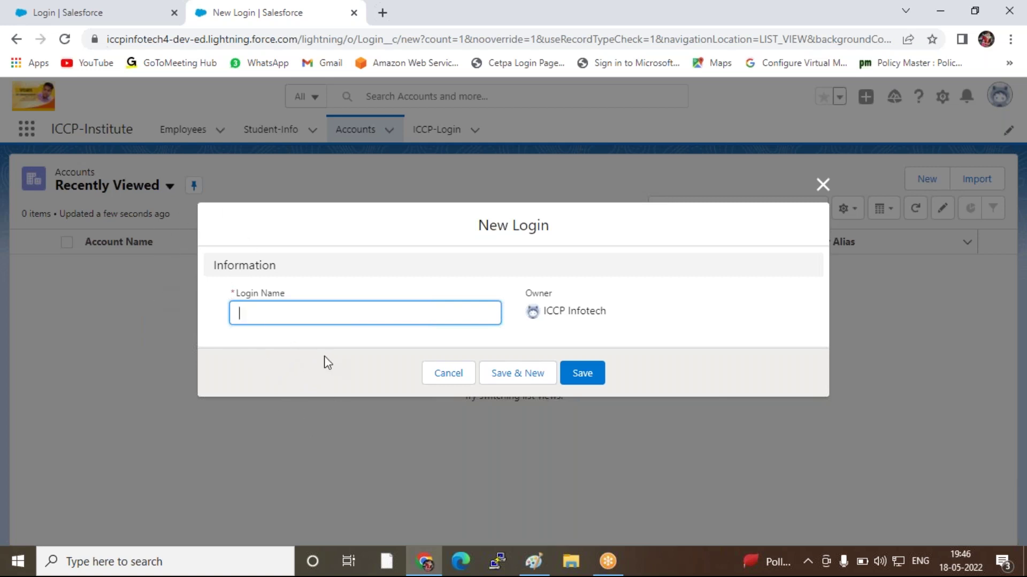
left_click(822, 184)
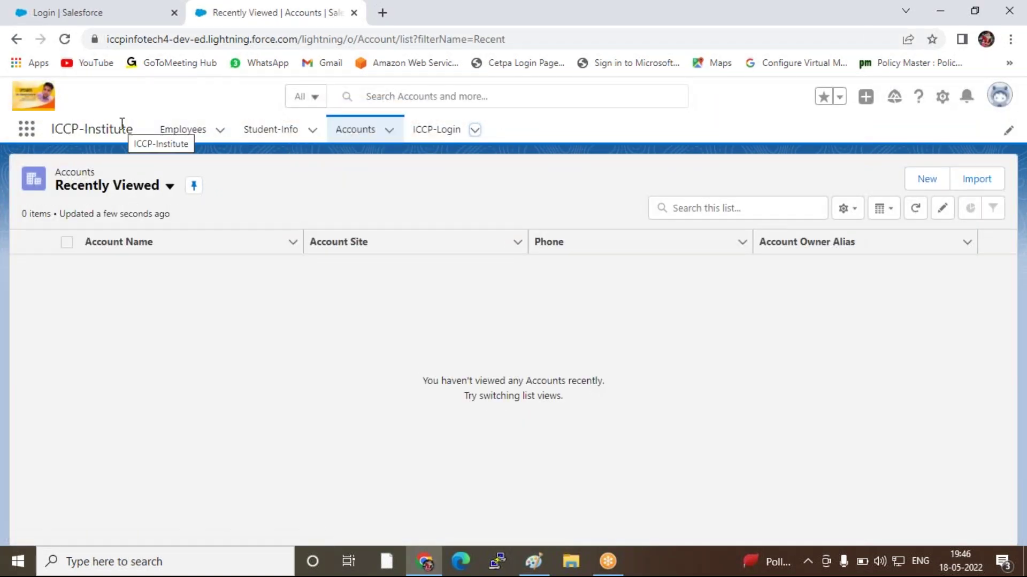
Open the Login object's Page Layouts in Object Manager
left_click(95, 11)
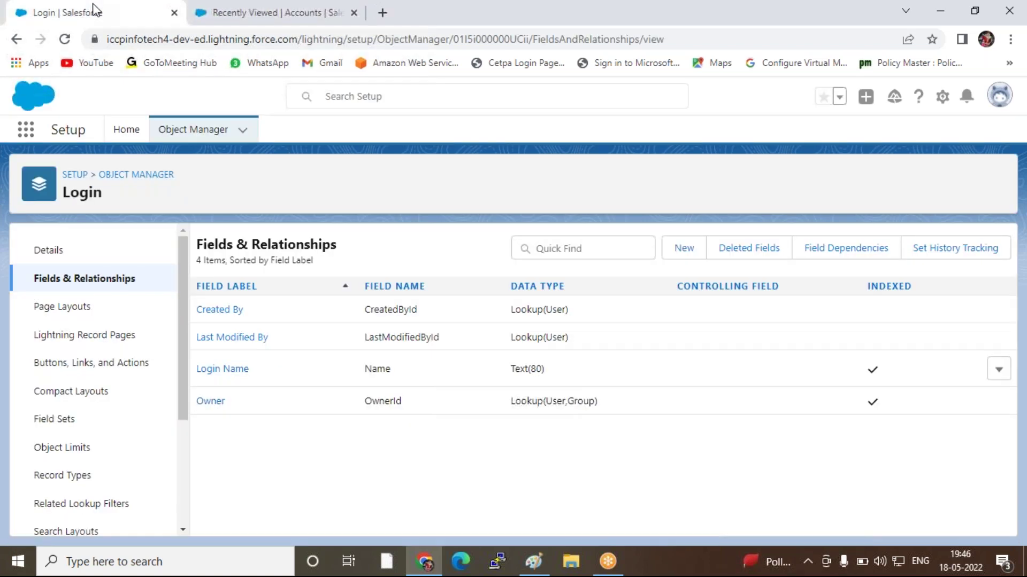
left_click(74, 312)
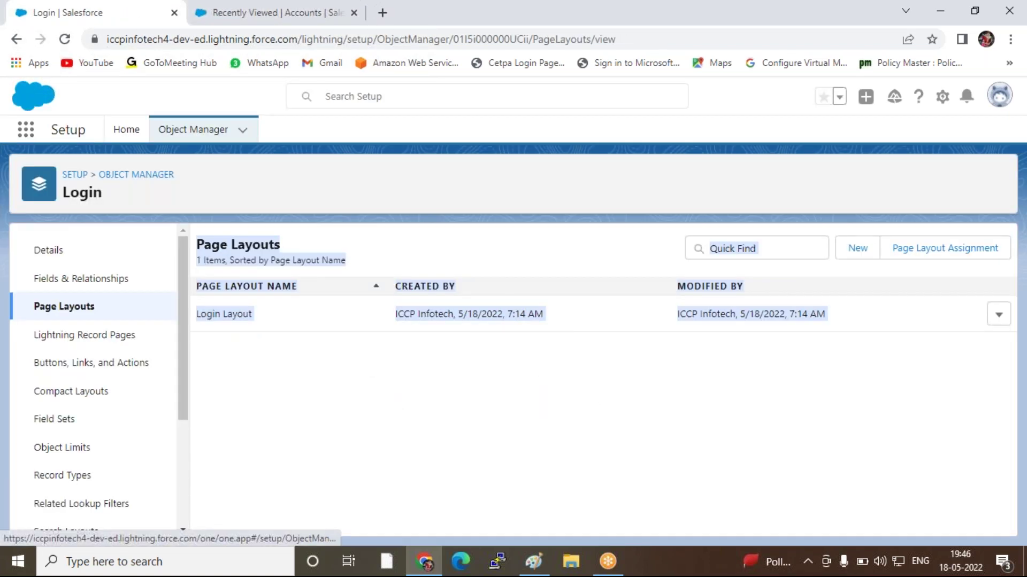
left_click(255, 14)
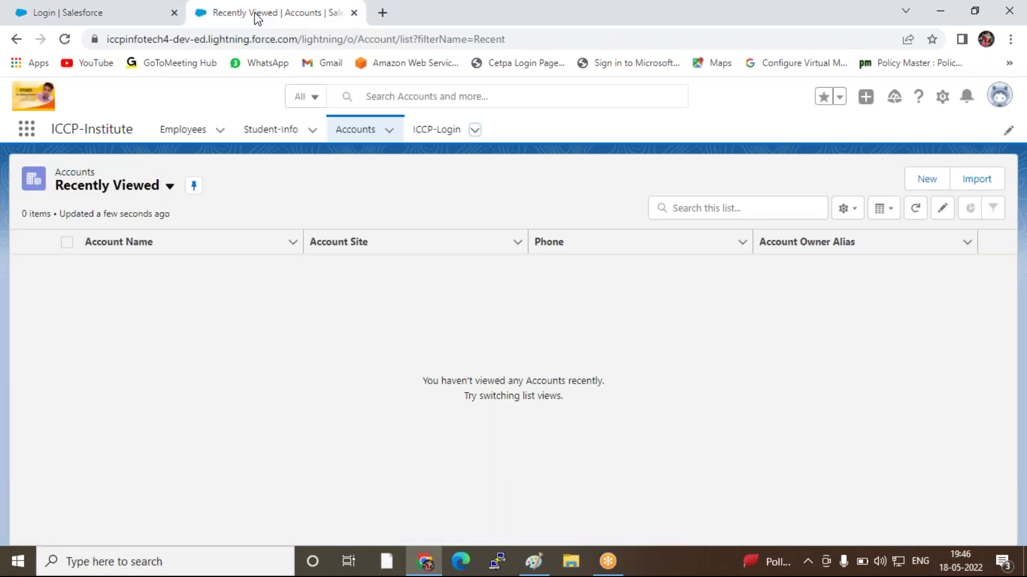
left_click(473, 132)
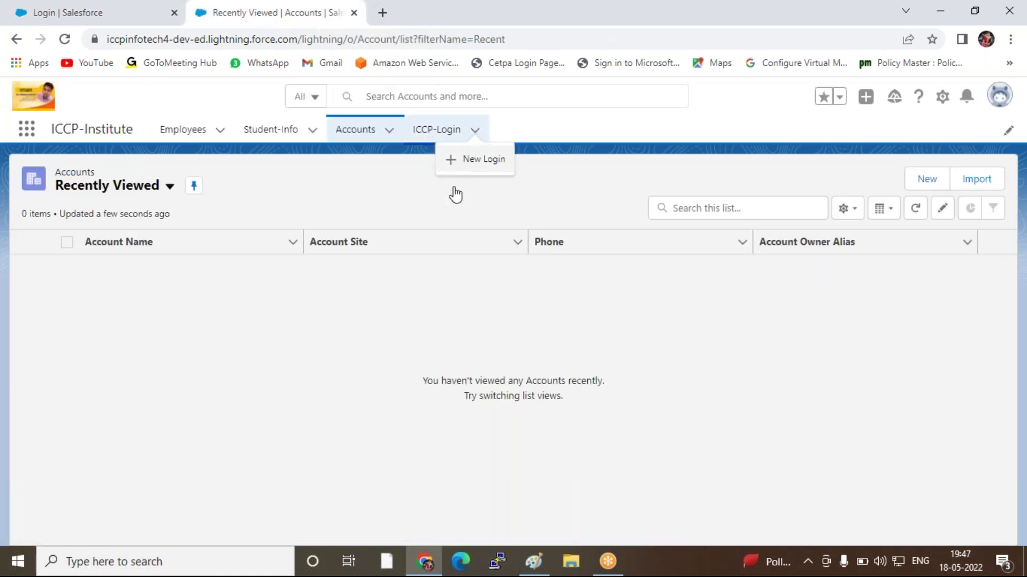
left_click(115, 14)
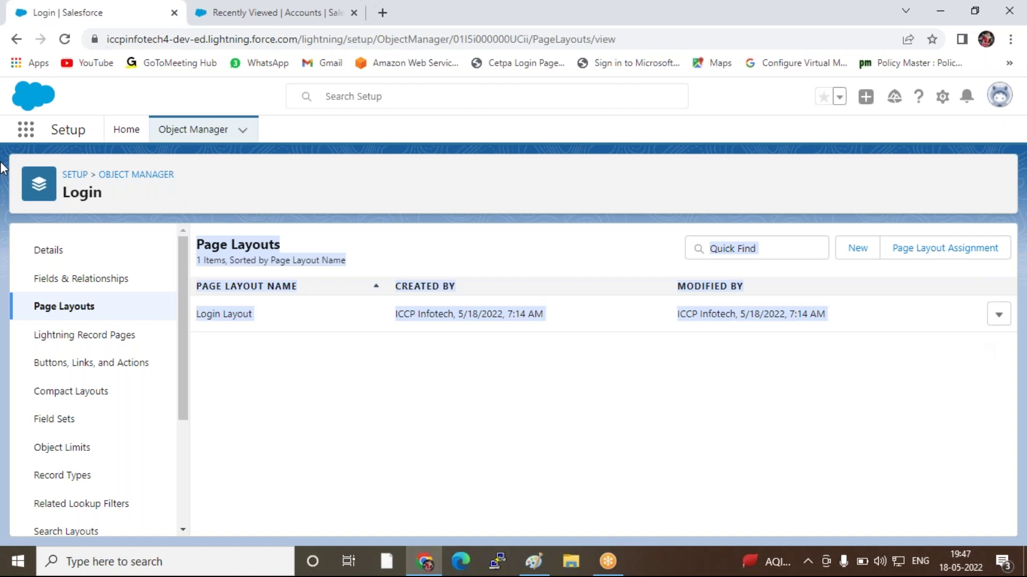
From the Object Manager list, start defining a new custom object
left_click(135, 177)
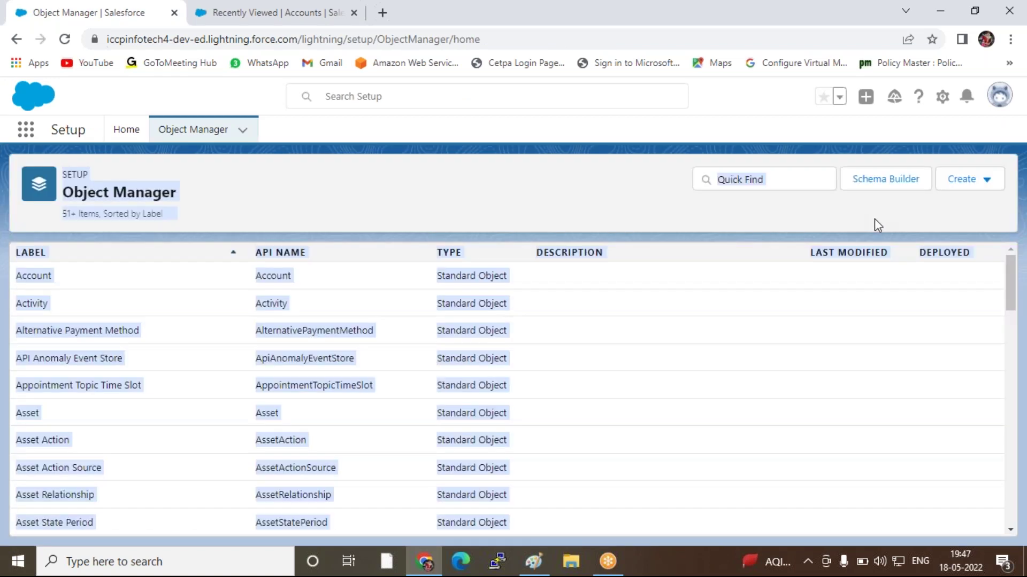
left_click(986, 186)
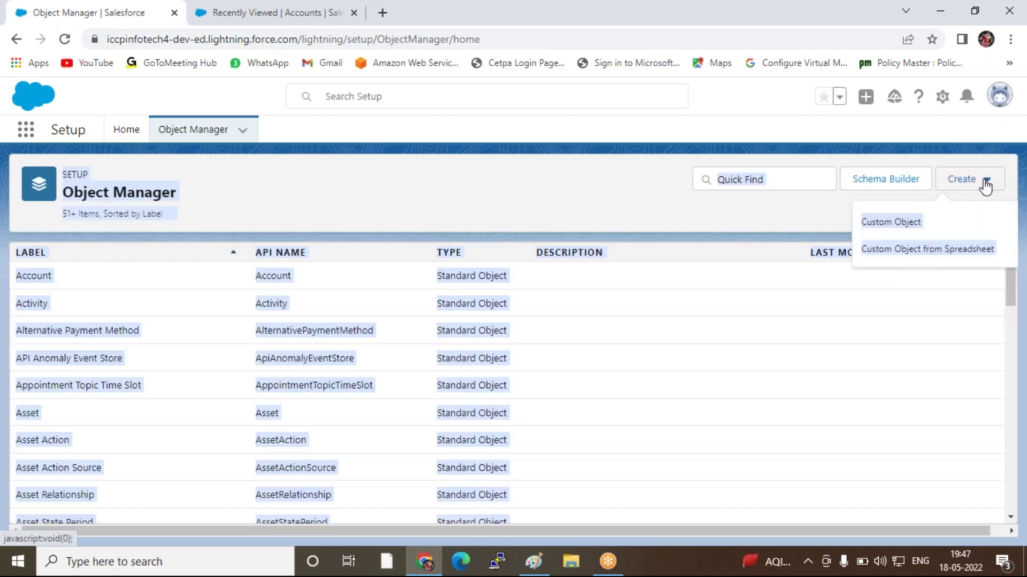
left_click(899, 224)
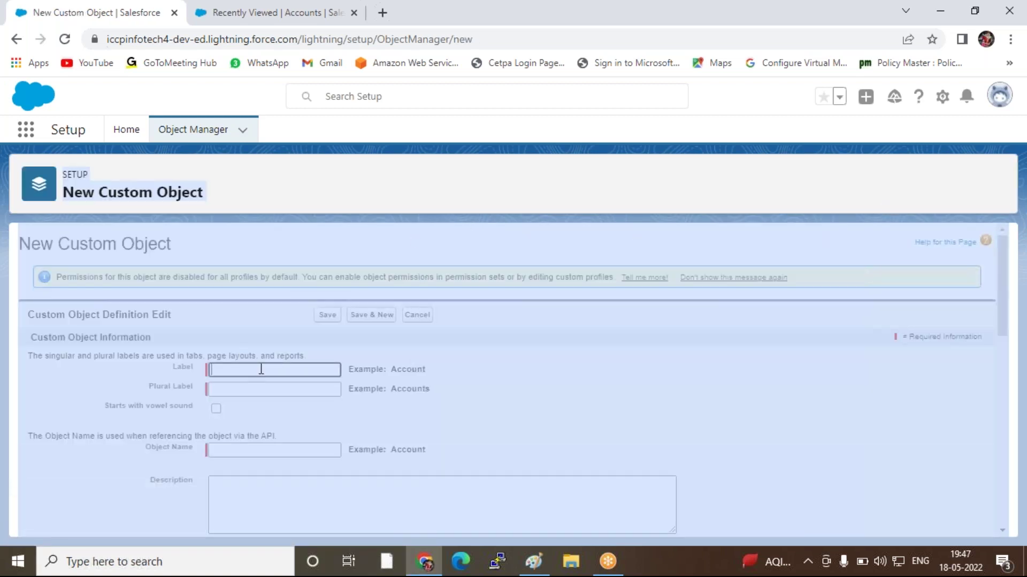
left_click(261, 369)
left_click_drag(648, 175, 207, 388)
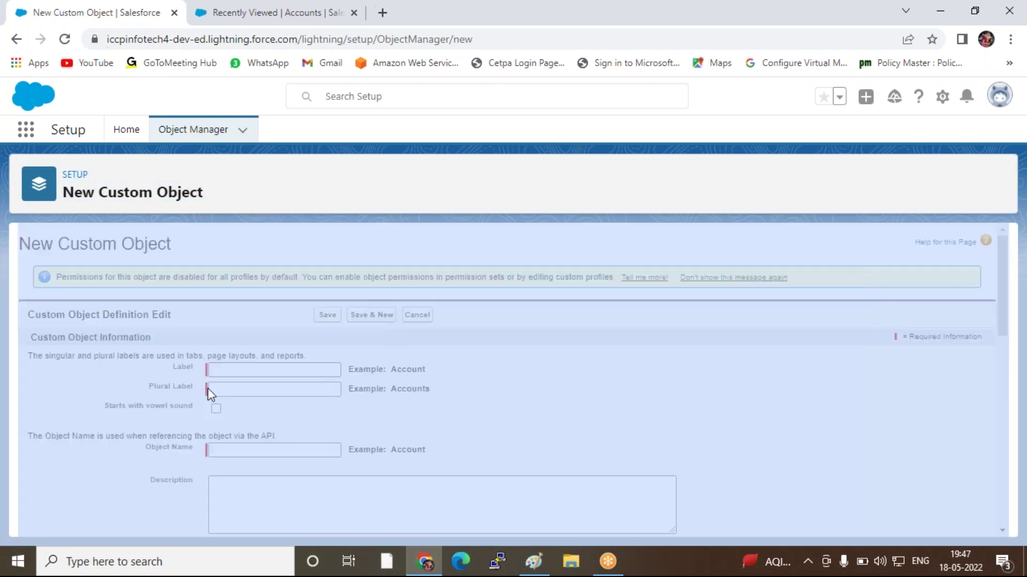
left_click(265, 201)
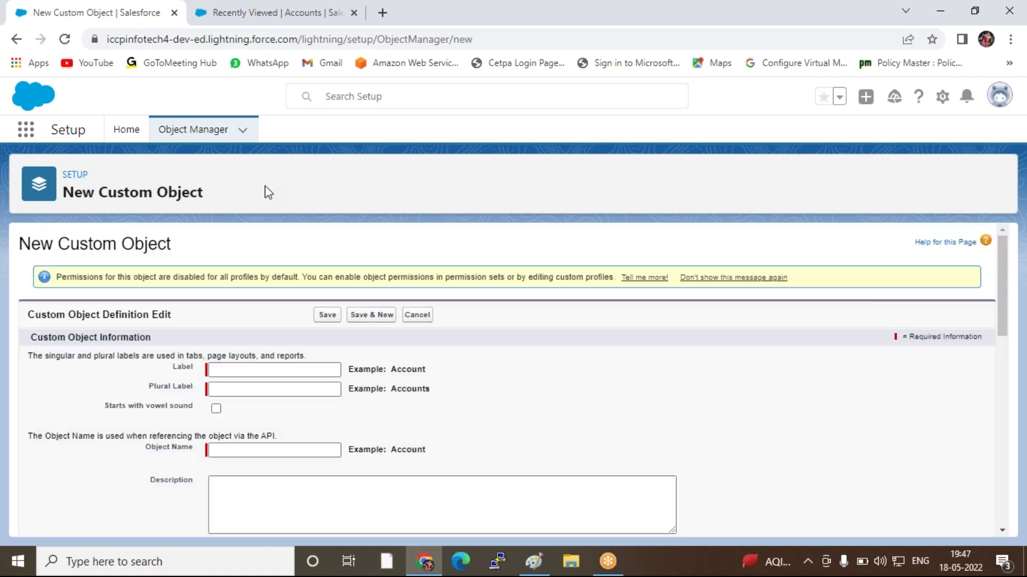
Enter Courses as the object label and correct the plural label to MY-Courses
left_click(248, 371)
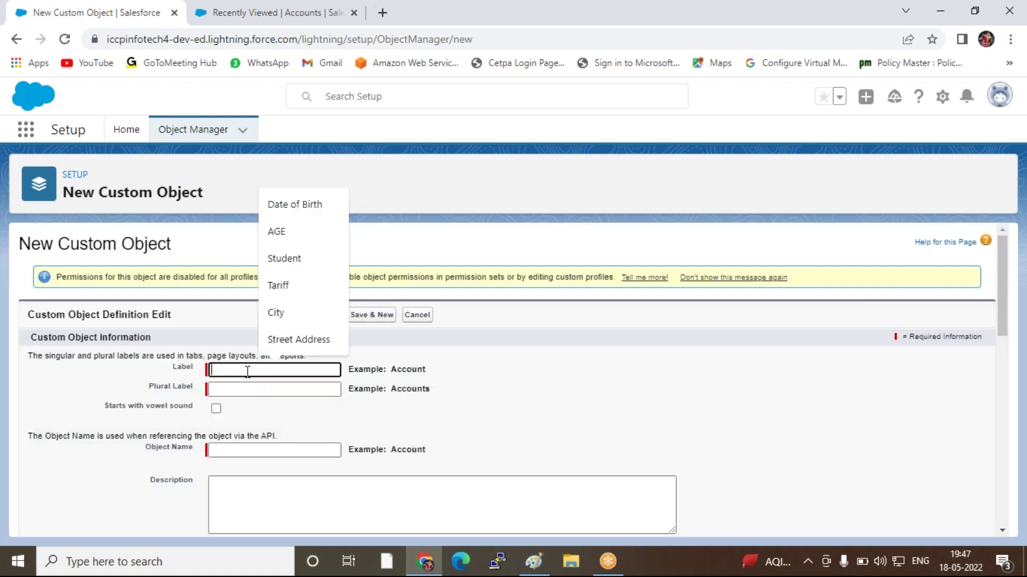
type("Courses")
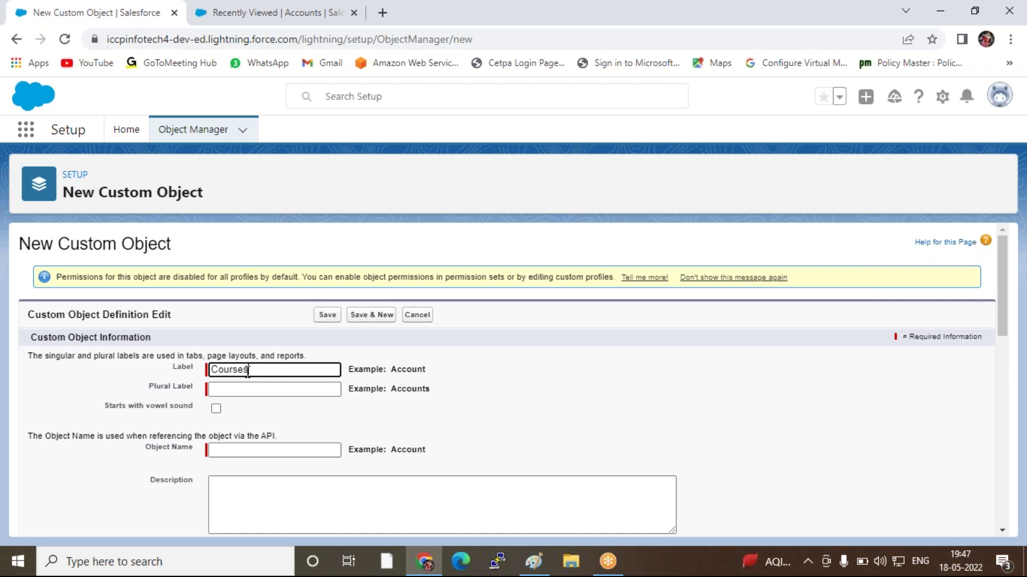
left_click(273, 388)
type("I")
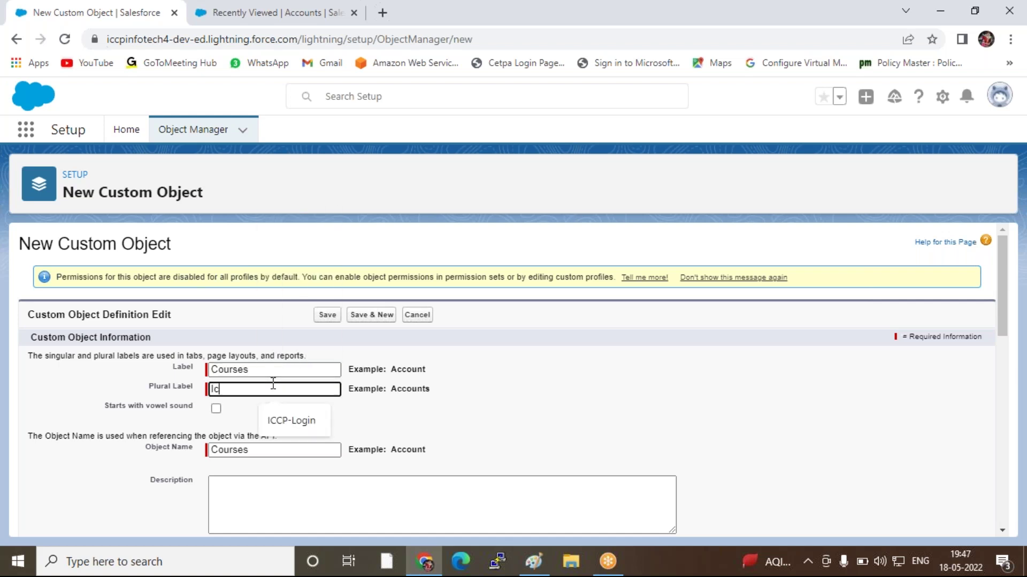
key("BackSpace")
type("ICCP-Courxes")
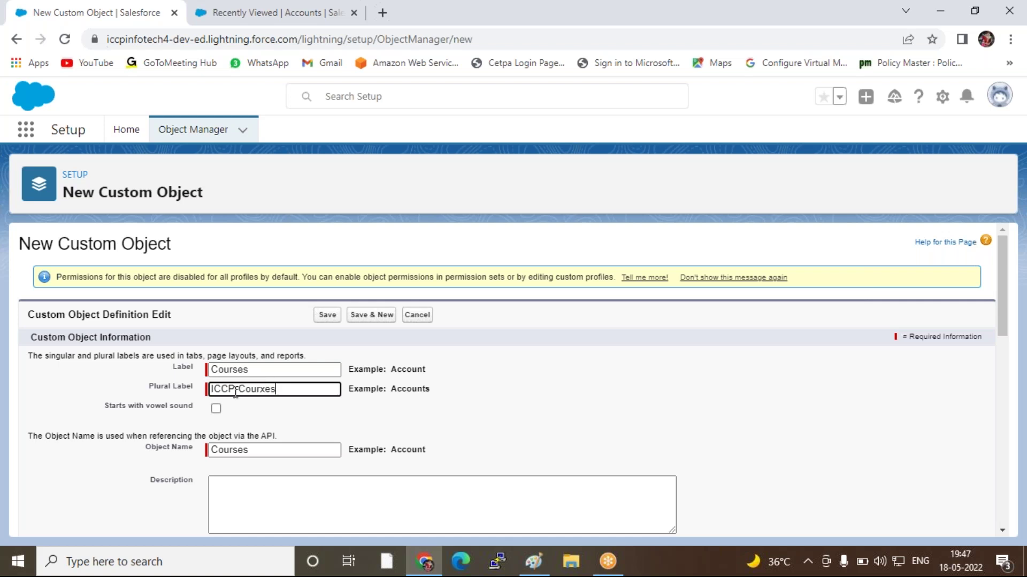
double_click(304, 379)
double_click(263, 390)
key("BackSpace")
key("BackSpace")
key("BackSpace")
key("BackSpace")
Enable Launch New Custom Tab Wizard and save the Courses object
scroll(467, 380, "down", 10)
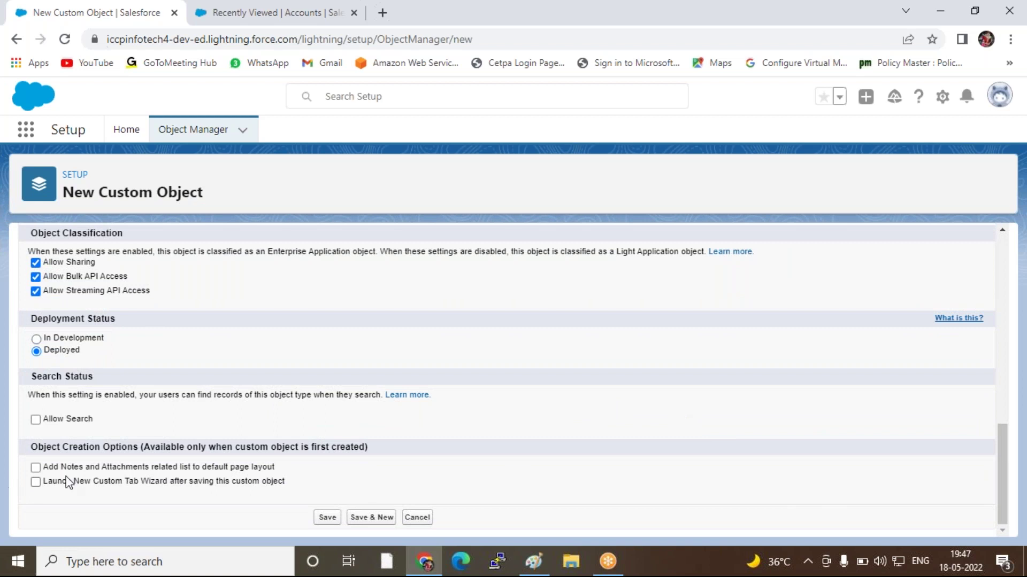
left_click(35, 482)
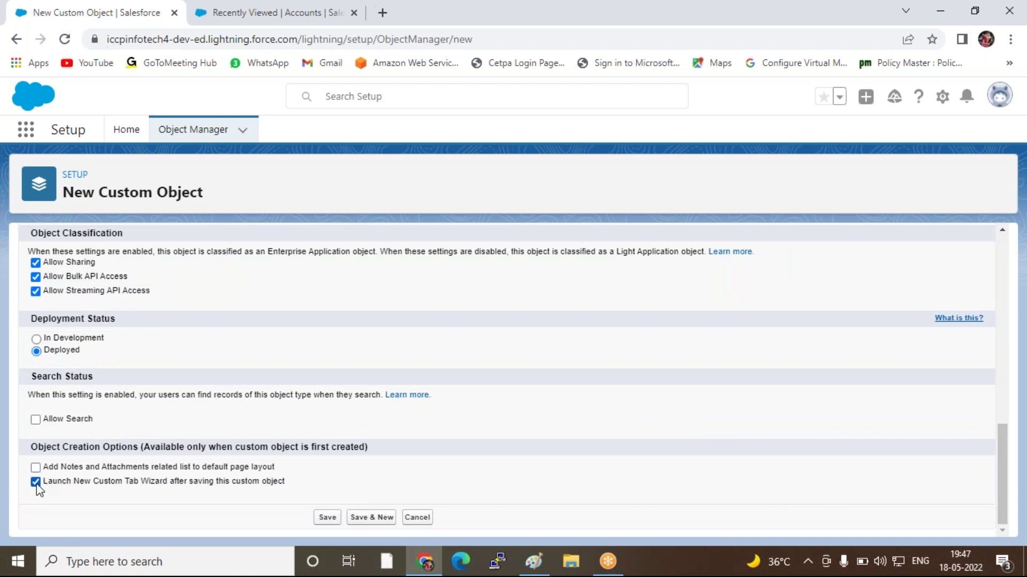
left_click(327, 517)
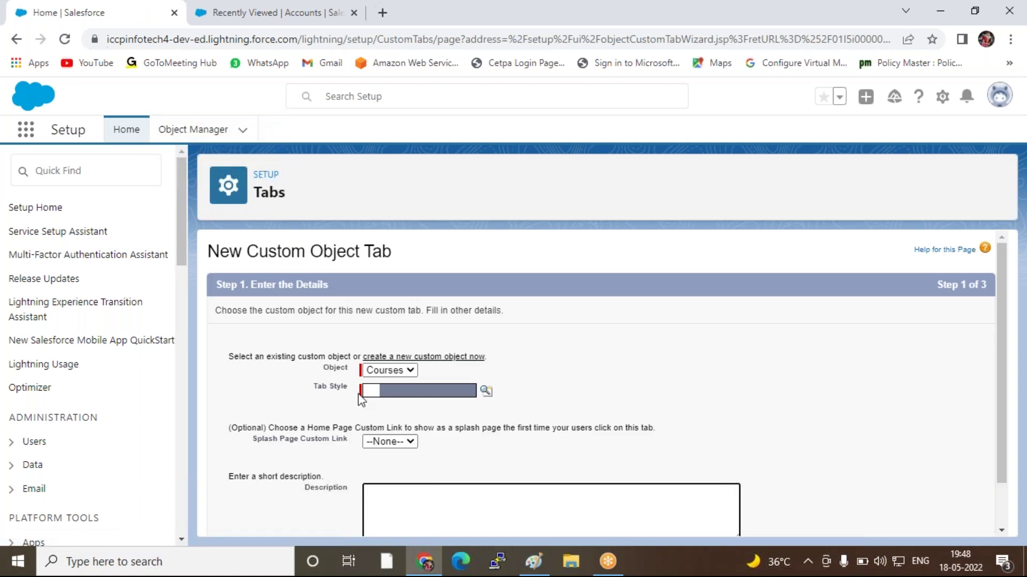
Give the Courses tab the Books tab style and continue
left_click(422, 396)
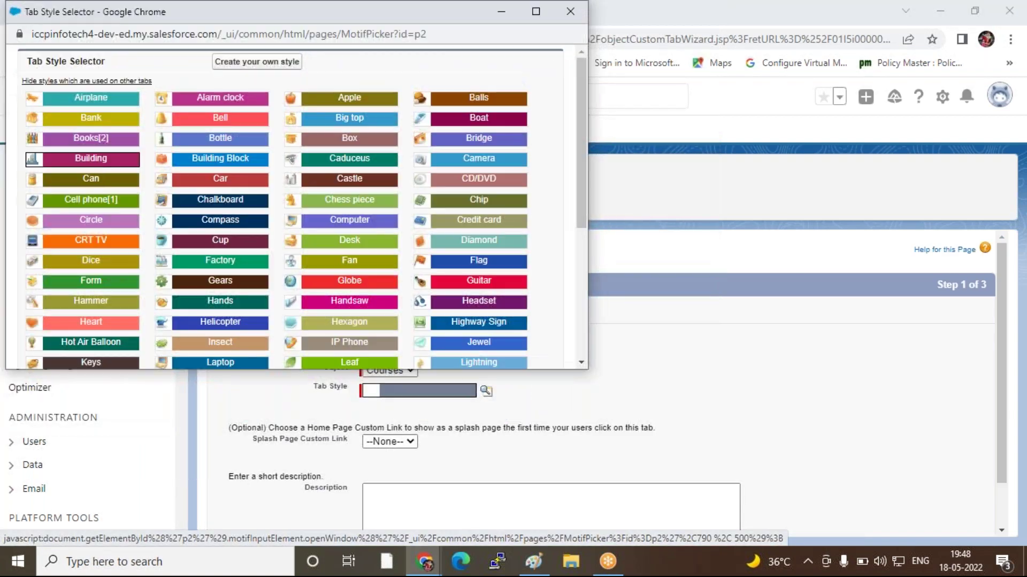
left_click(126, 140)
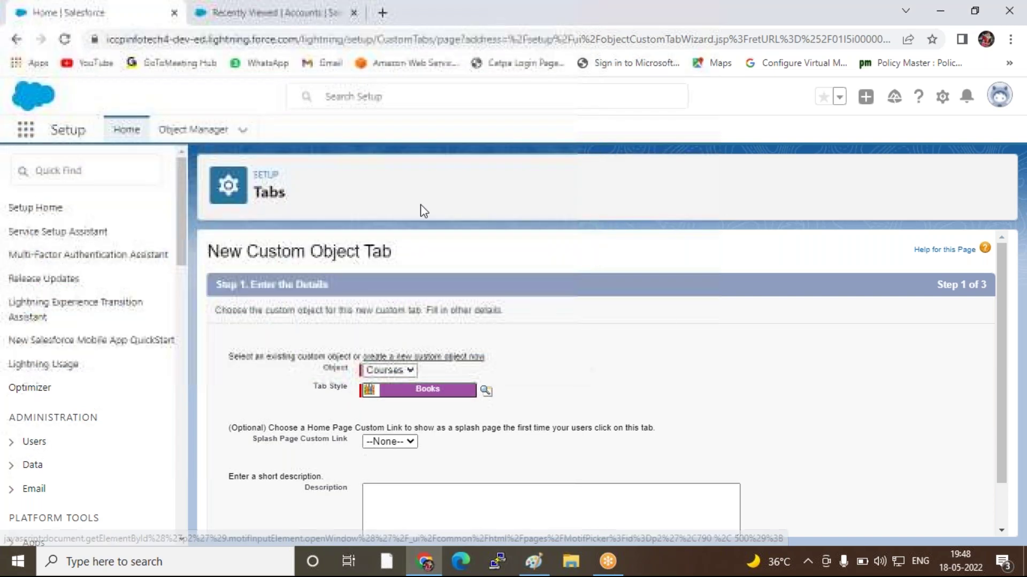
scroll(603, 377, "down", 1)
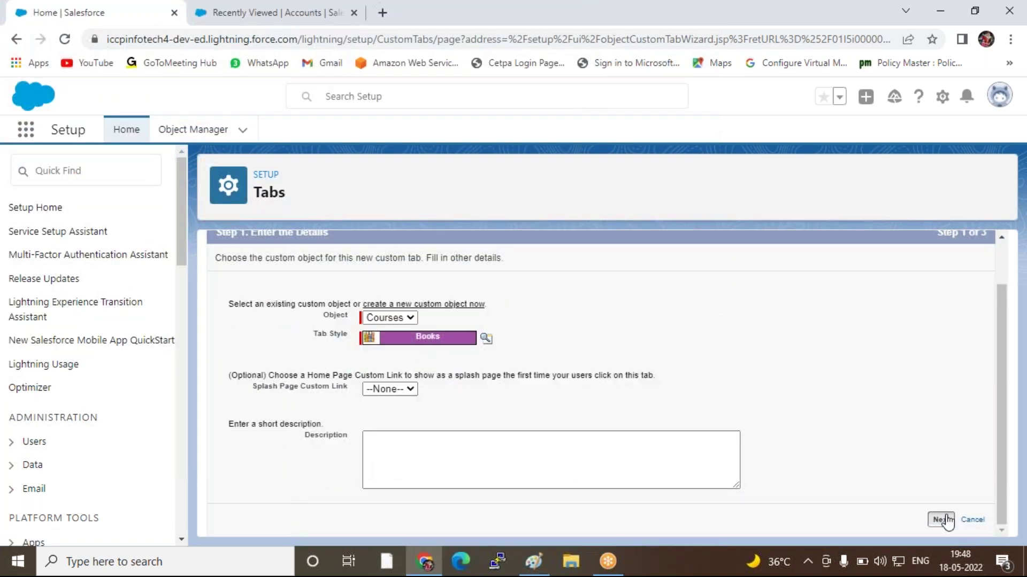
left_click(943, 520)
Apply one tab visibility setting to all profiles and continue to app selection
scroll(919, 422, "down", 1)
scroll(918, 422, "down", 6)
scroll(919, 422, "up", 4)
scroll(919, 422, "down", 10)
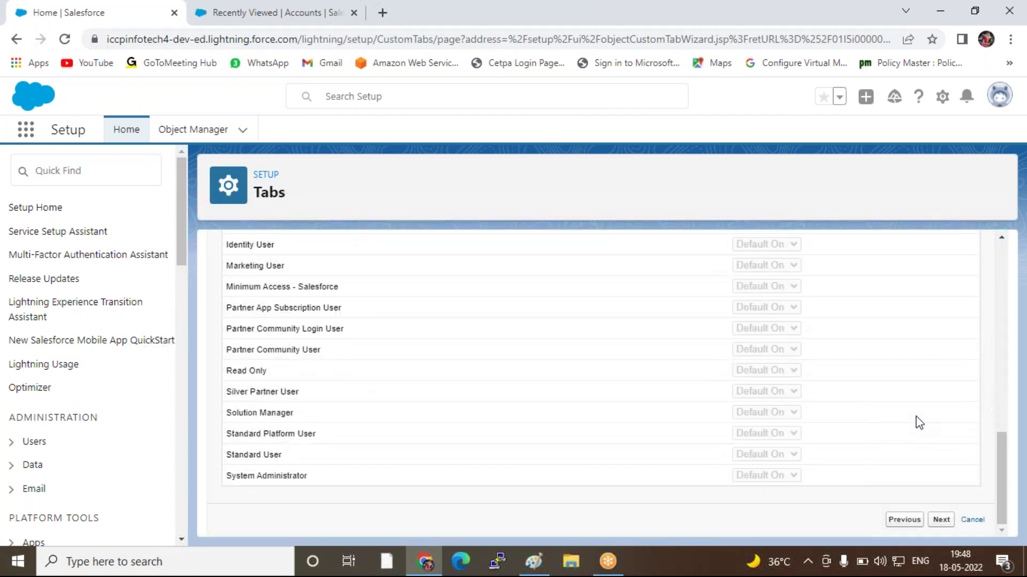
scroll(919, 422, "up", 9)
scroll(379, 340, "up", 3)
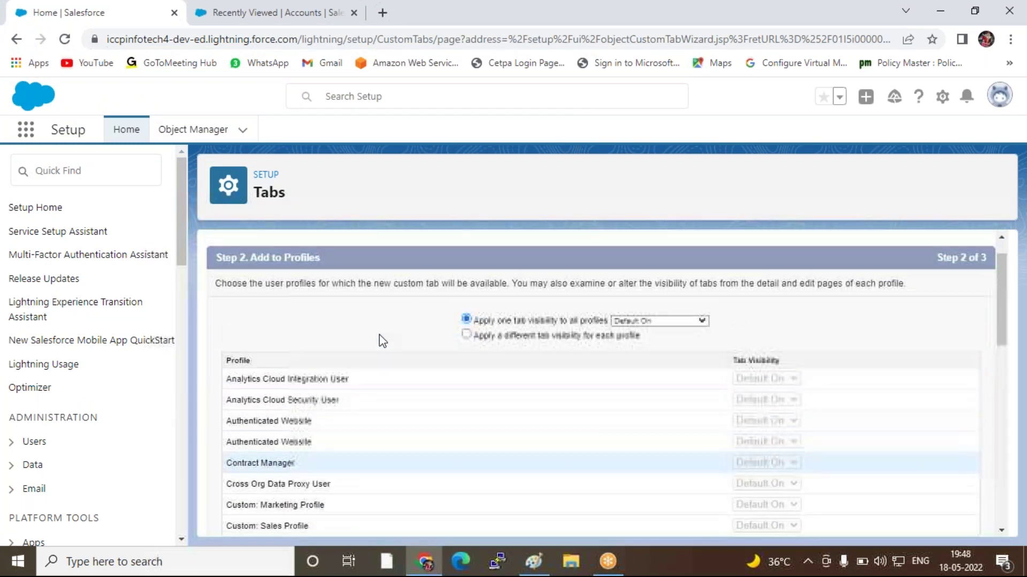
left_click(517, 340)
scroll(639, 361, "down", 5)
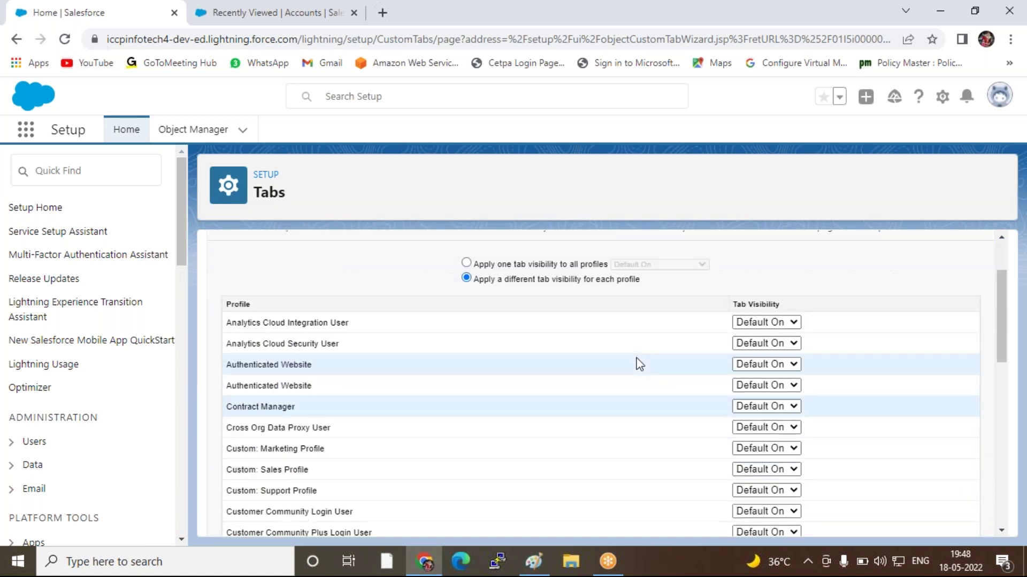
scroll(656, 384, "down", 4)
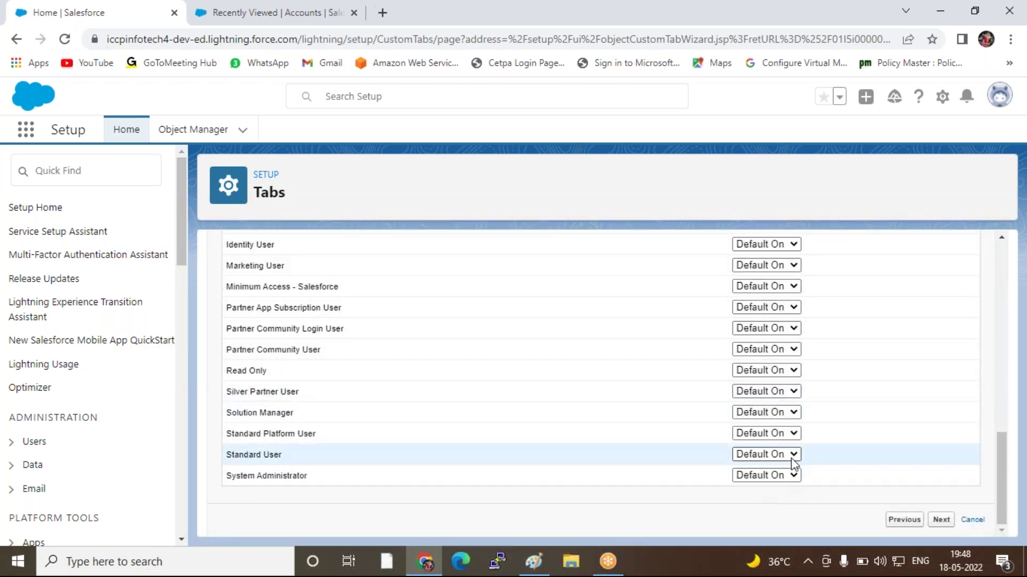
scroll(483, 323, "up", 8)
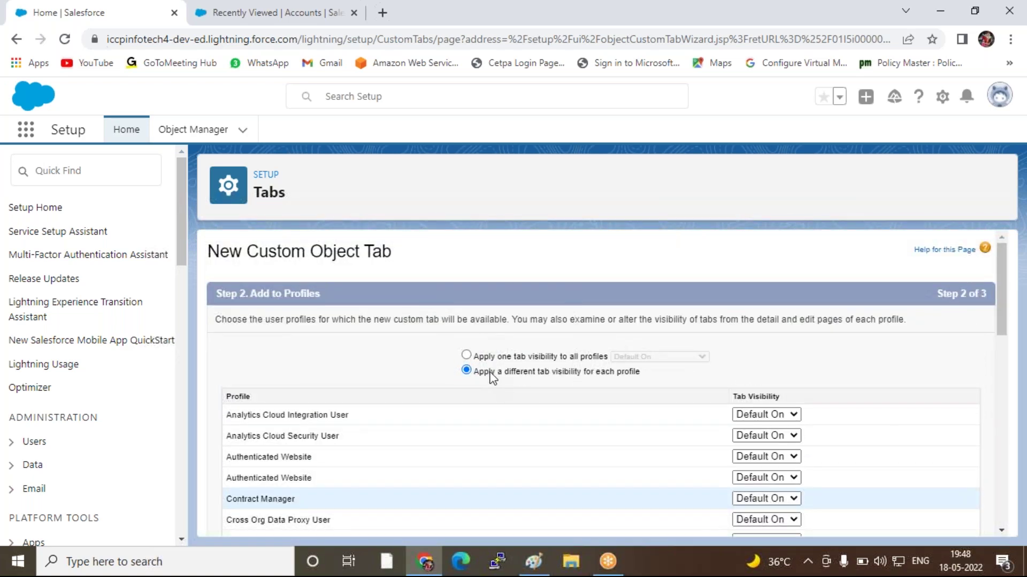
left_click(467, 355)
scroll(856, 412, "down", 5)
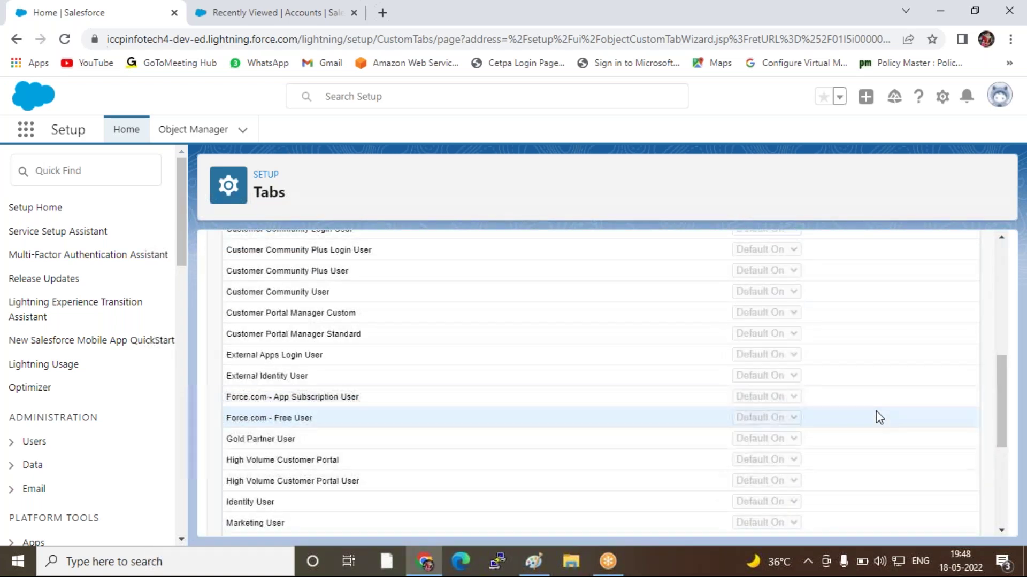
scroll(877, 414, "down", 5)
left_click(941, 520)
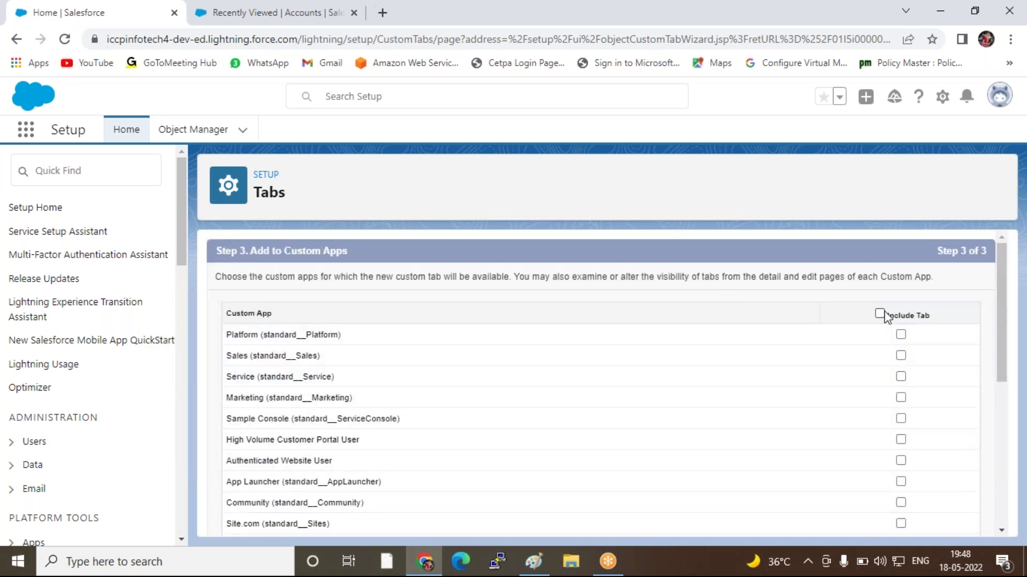
Include the tab only in ICCP-Institute and save the Courses tab
left_click(879, 314)
scroll(852, 359, "down", 10)
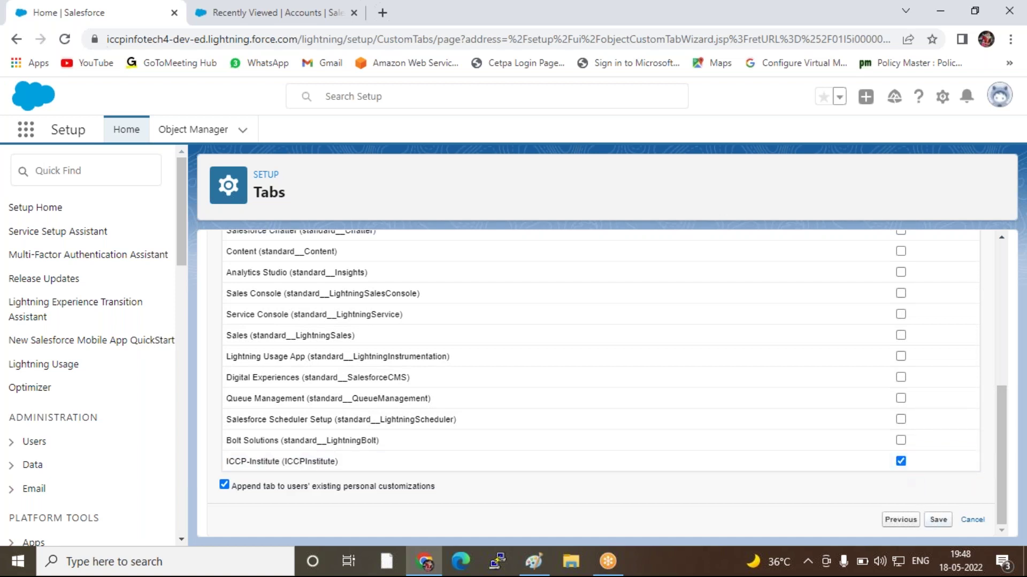
left_click(937, 521)
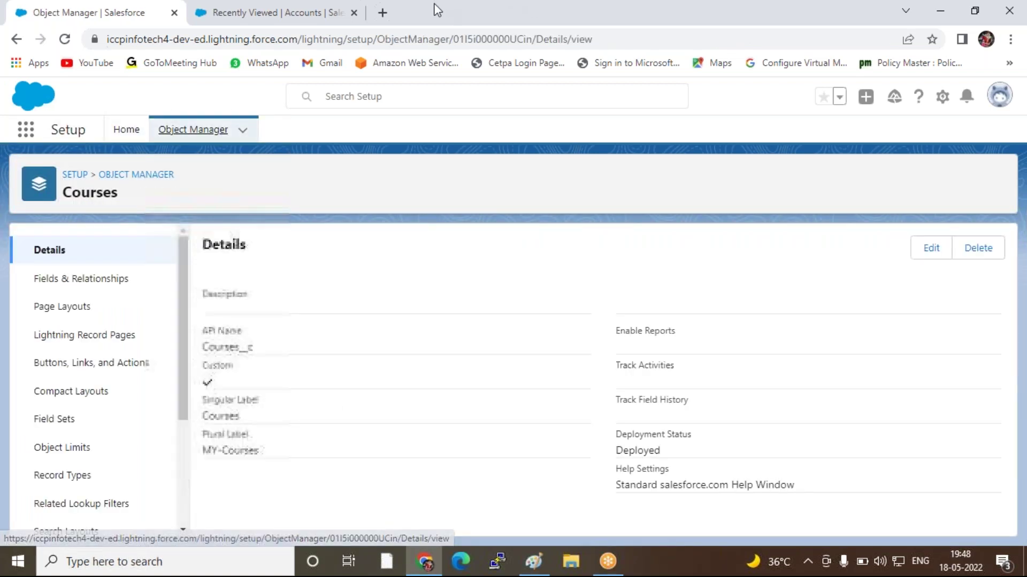
Reload the ICCP-Institute app to check the MY-Courses tab, then return to Object Manager's list
left_click(269, 14)
left_click(68, 42)
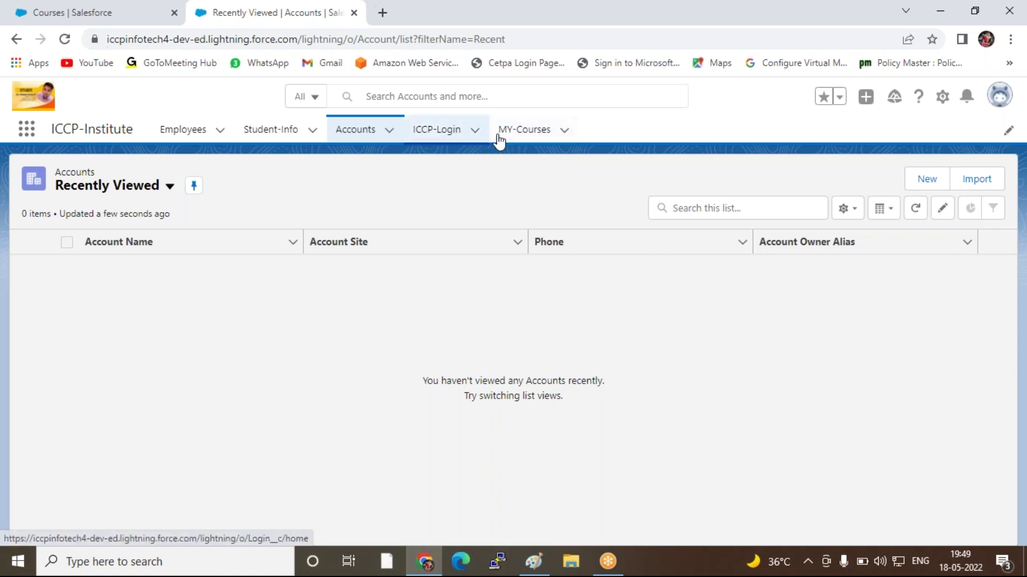
left_click(62, 13)
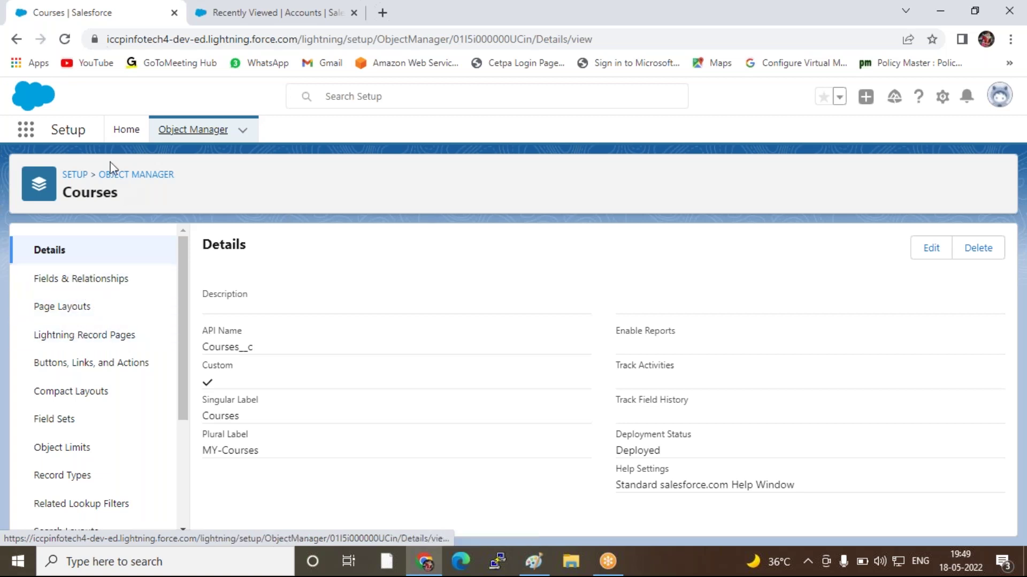
left_click(185, 133)
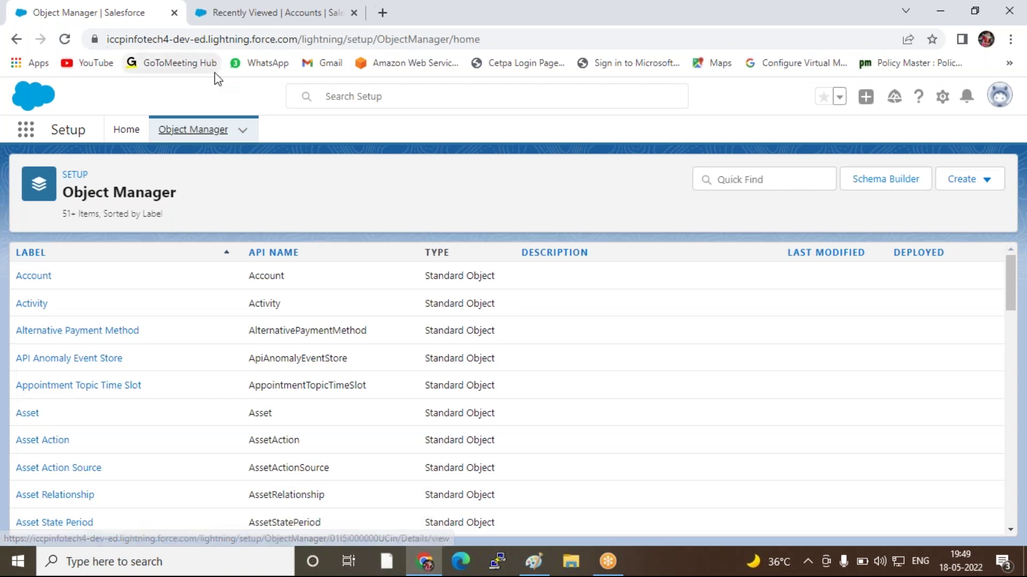
left_click(294, 8)
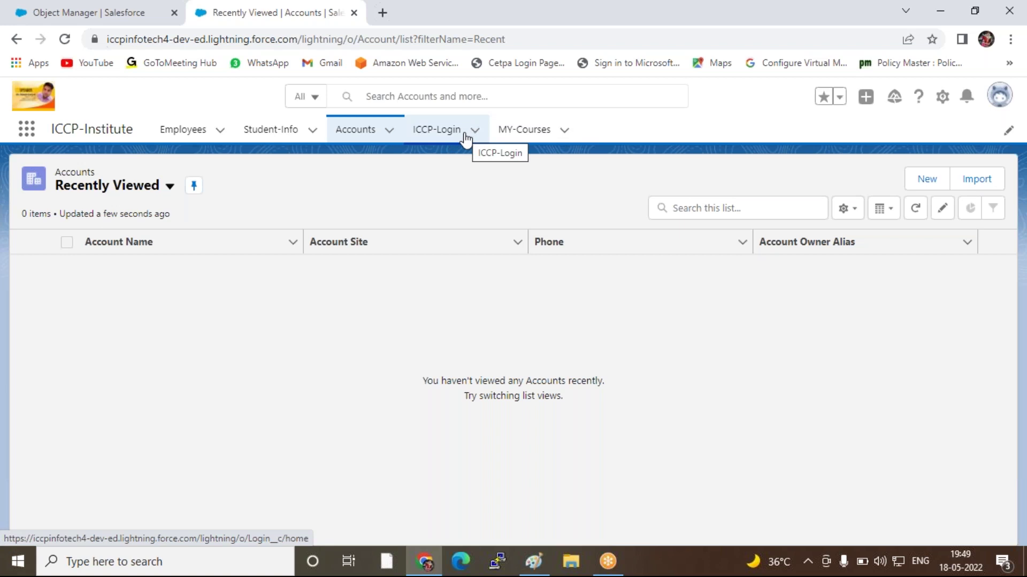
left_click(104, 16)
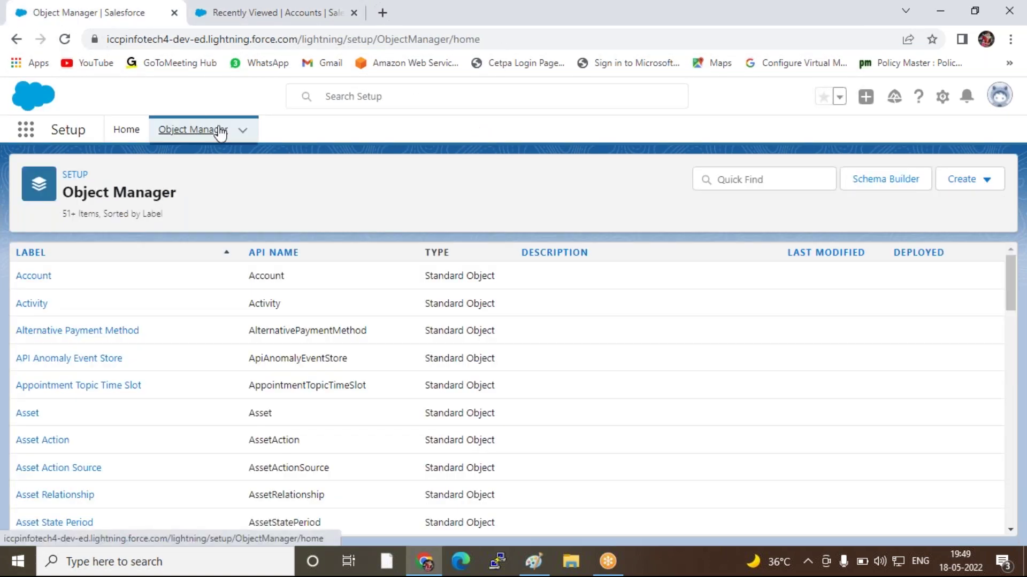
Filter objects by 'log' and open the Login object's page layouts
left_click(722, 177)
type("log")
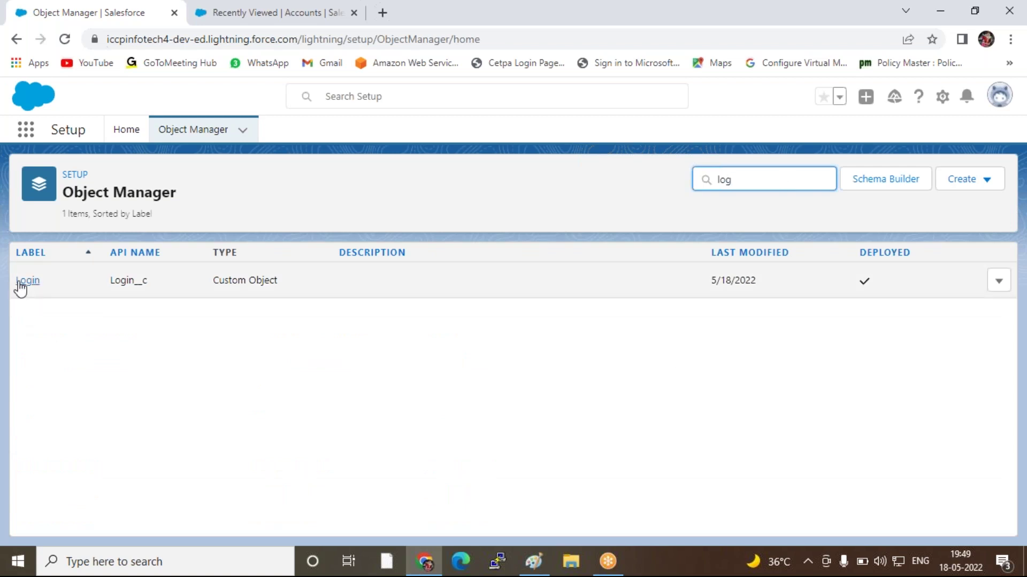
left_click(22, 282)
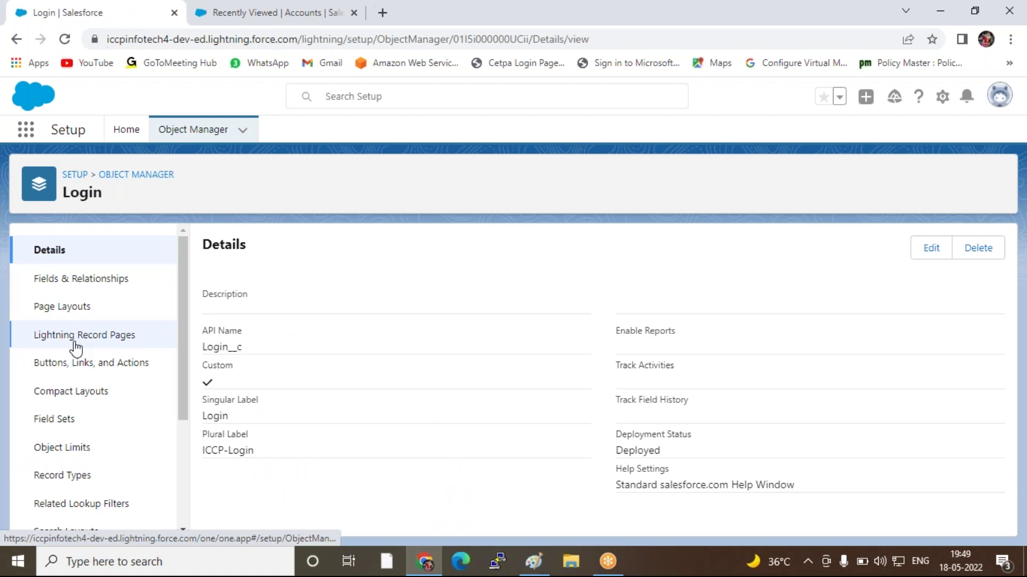
left_click(63, 310)
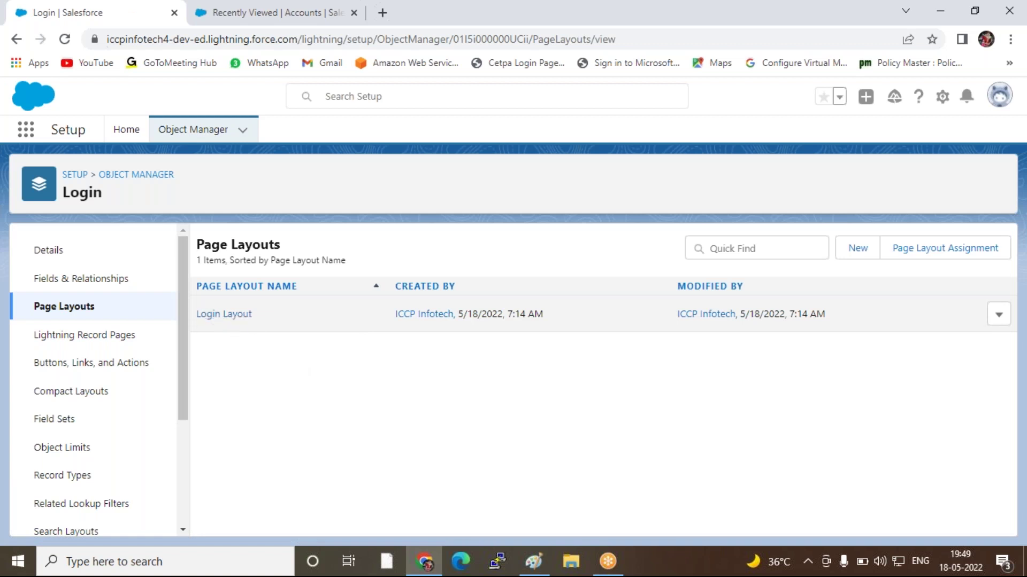
Create a new Login page layout named Student-Login
left_click(849, 255)
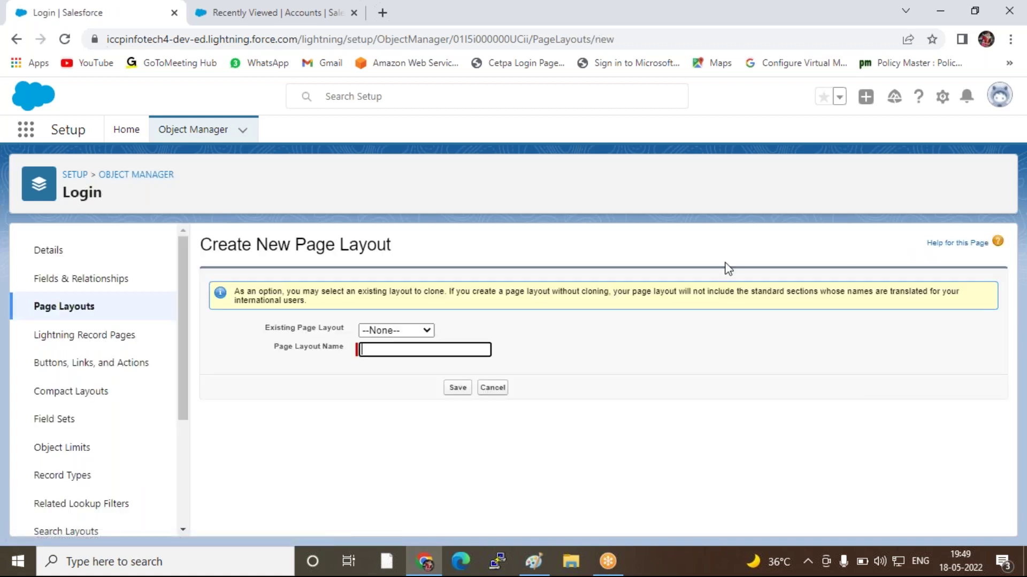
left_click(402, 331)
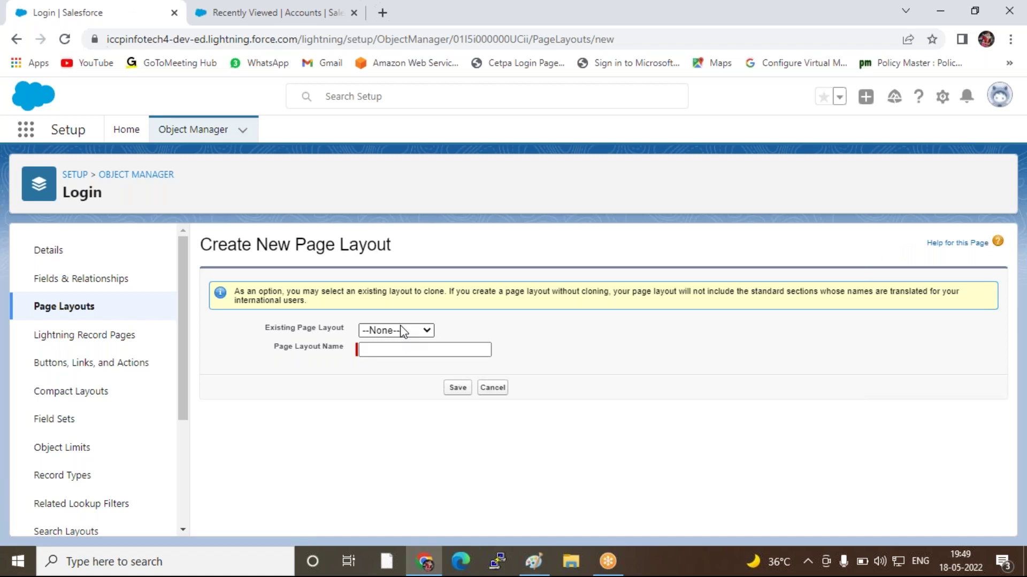
left_click(385, 349)
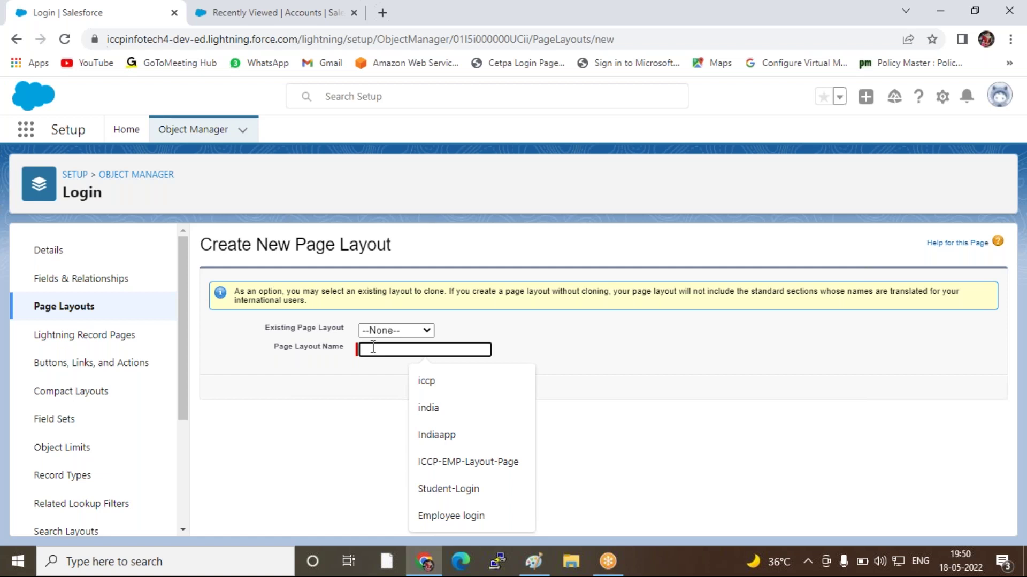
type("S")
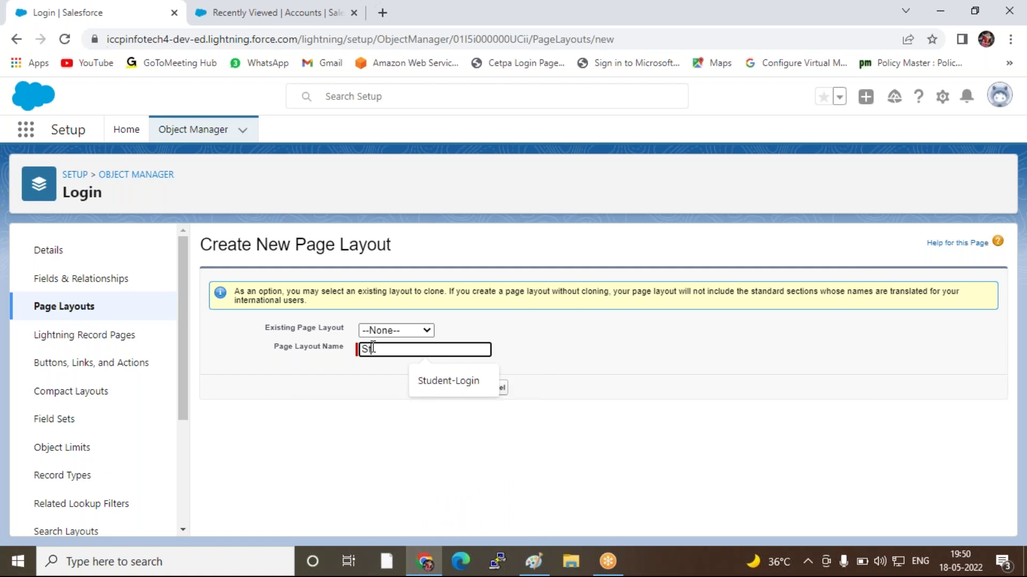
type("tudnt")
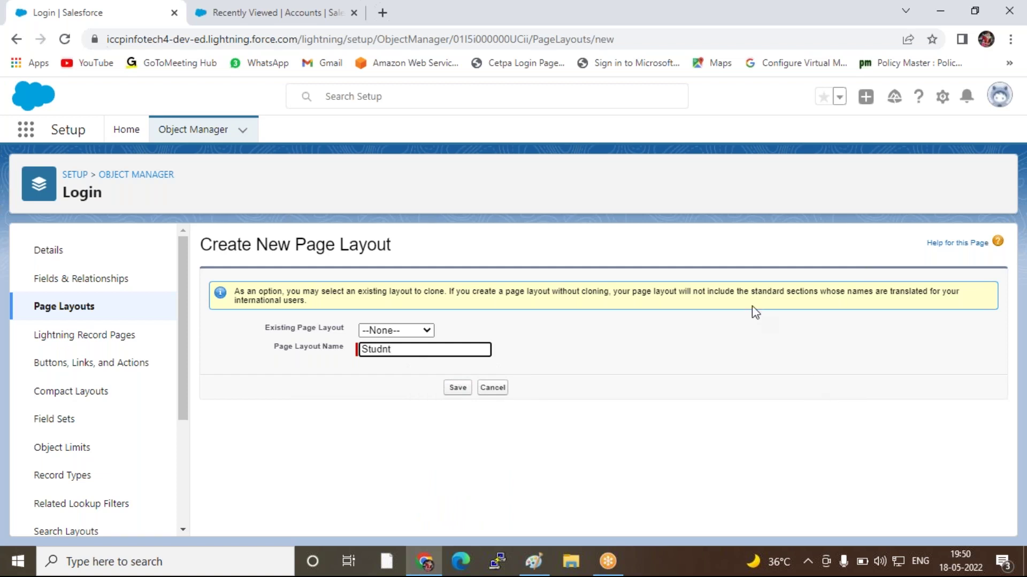
key("BackSpace")
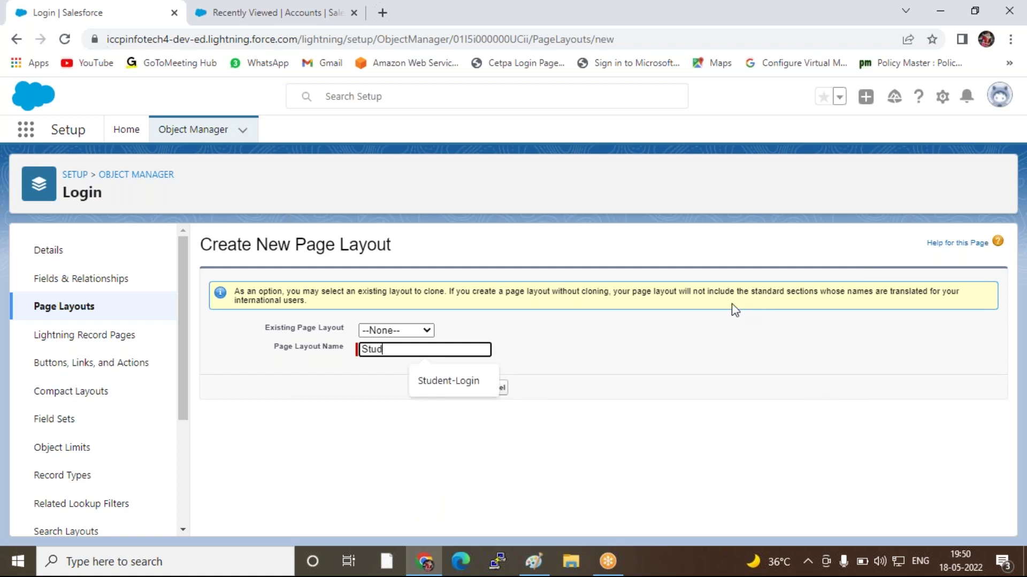
left_click(450, 380)
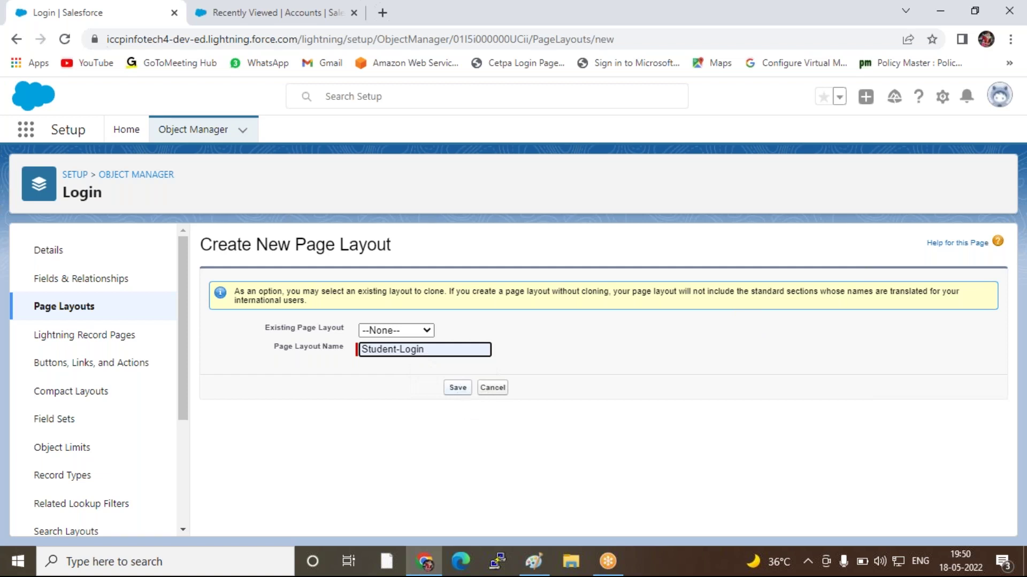
left_click(456, 389)
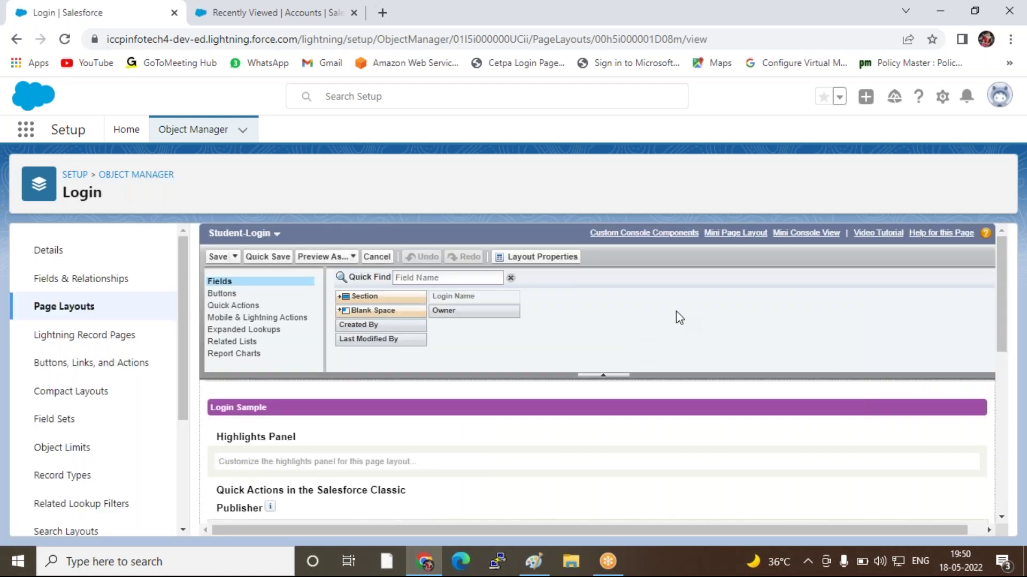
Review the Login Name field in the Student-Login layout editor and save the layout
scroll(676, 312, "down", 5)
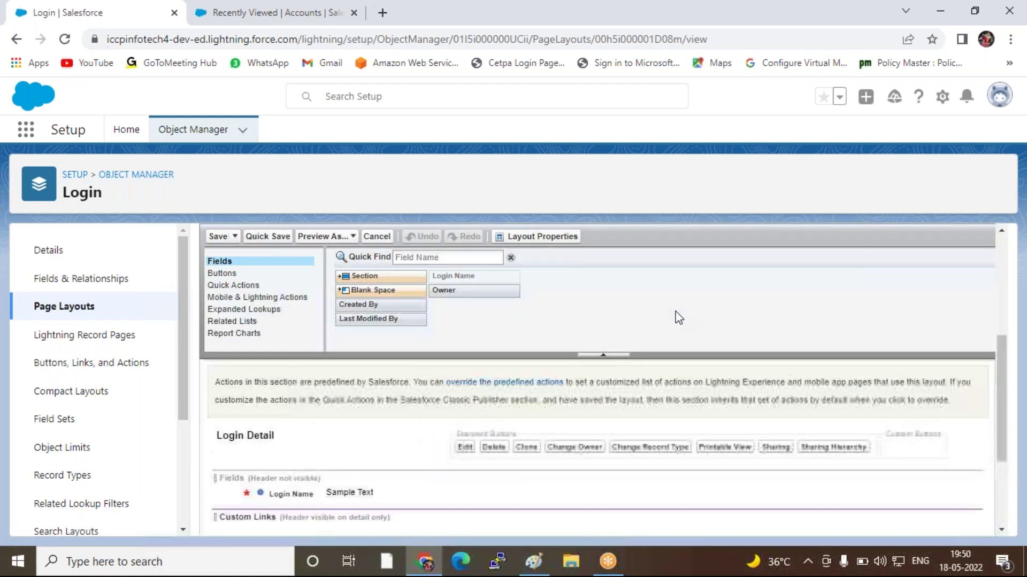
scroll(676, 316, "up", 5)
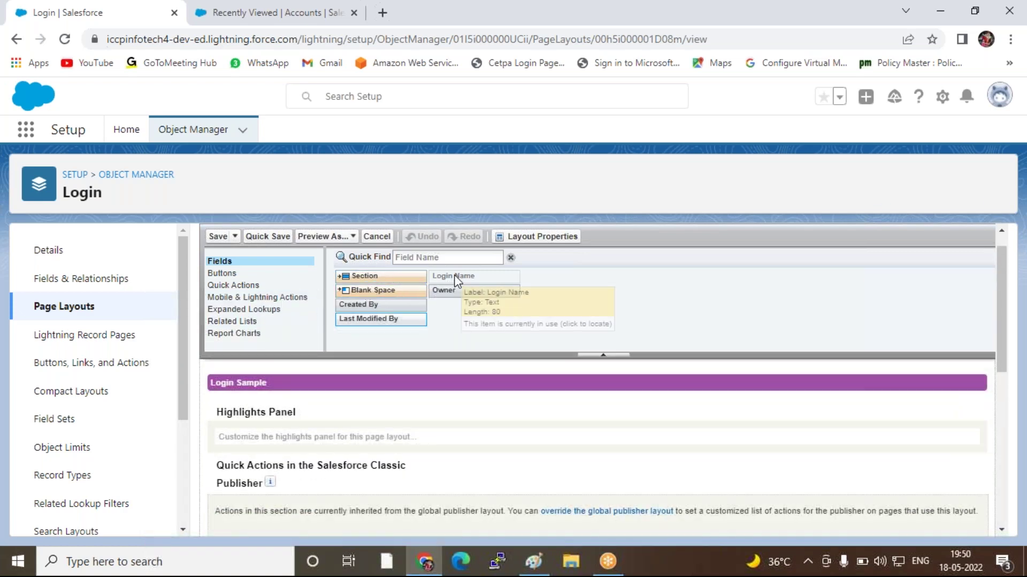
left_click_drag(454, 278, 476, 278)
left_click(474, 278)
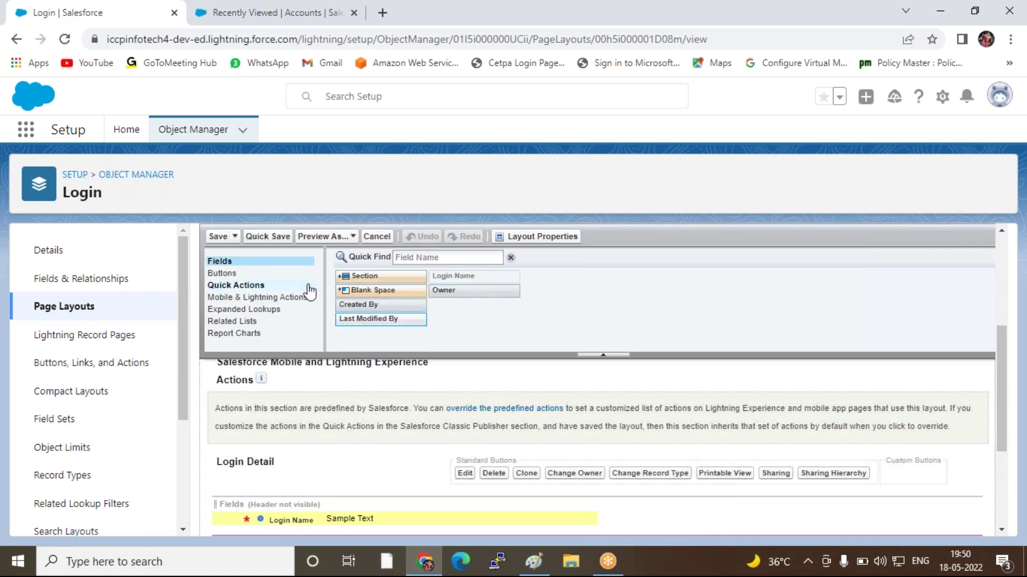
scroll(581, 337, "down", 5)
scroll(518, 385, "up", 2)
left_click(217, 237)
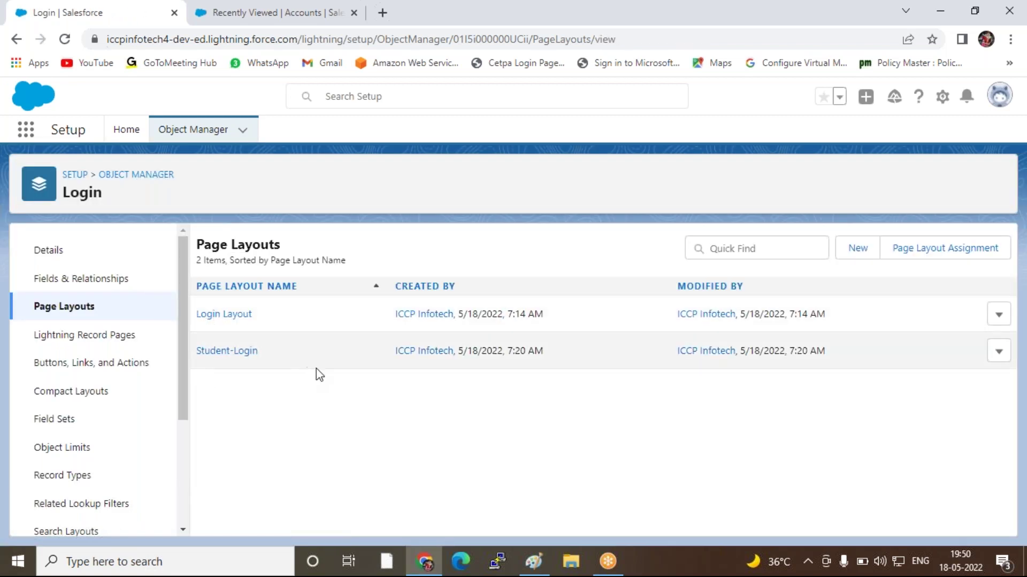
Create a blank Login page layout named Employee-Login and save it
left_click(857, 250)
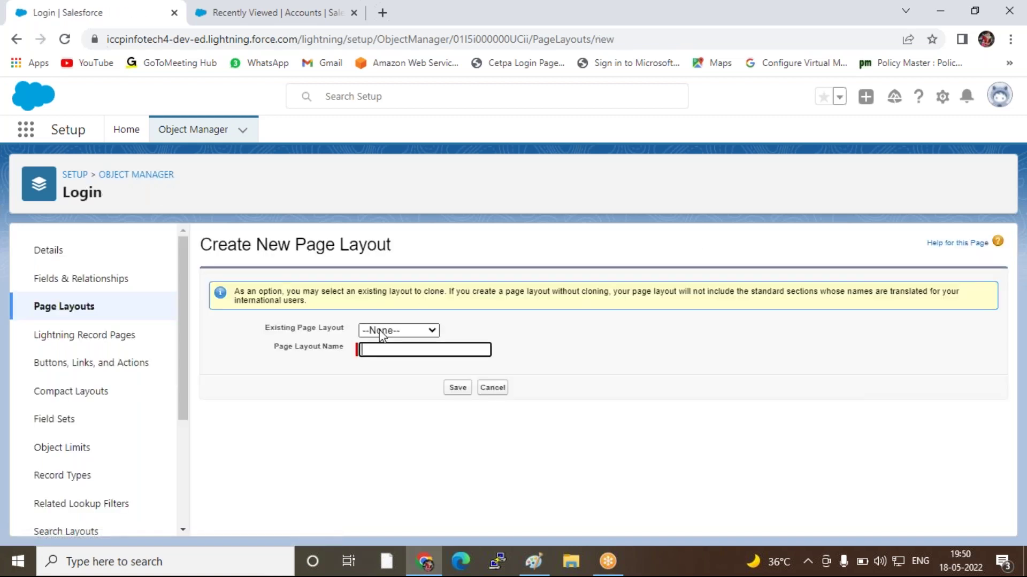
left_click(369, 349)
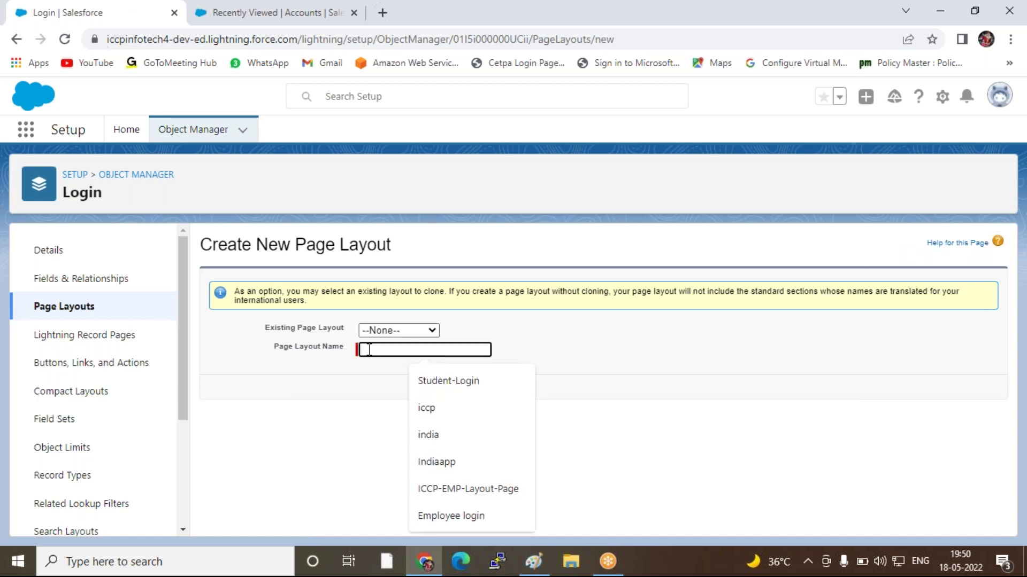
type("Empl")
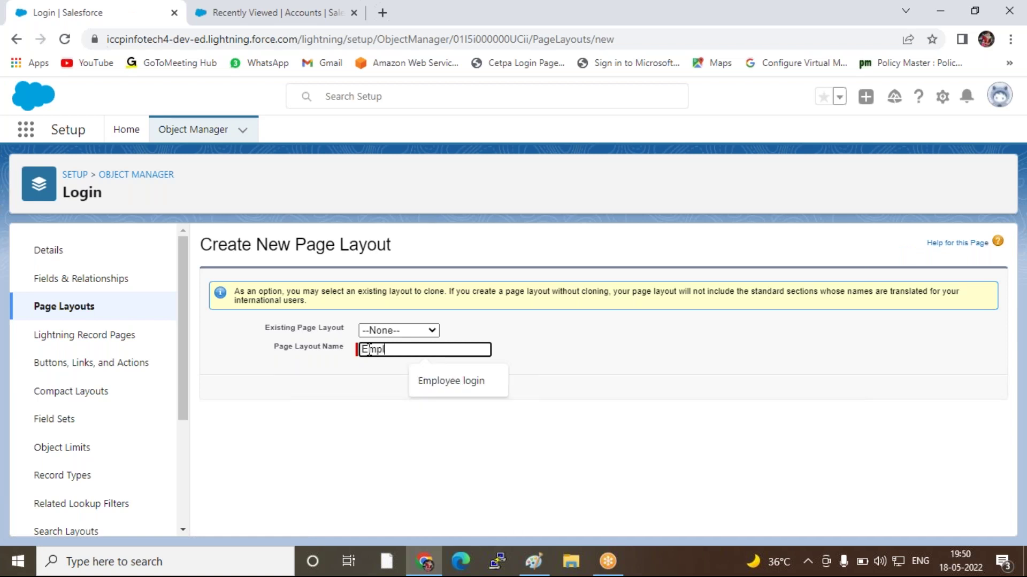
type("oyee-Login")
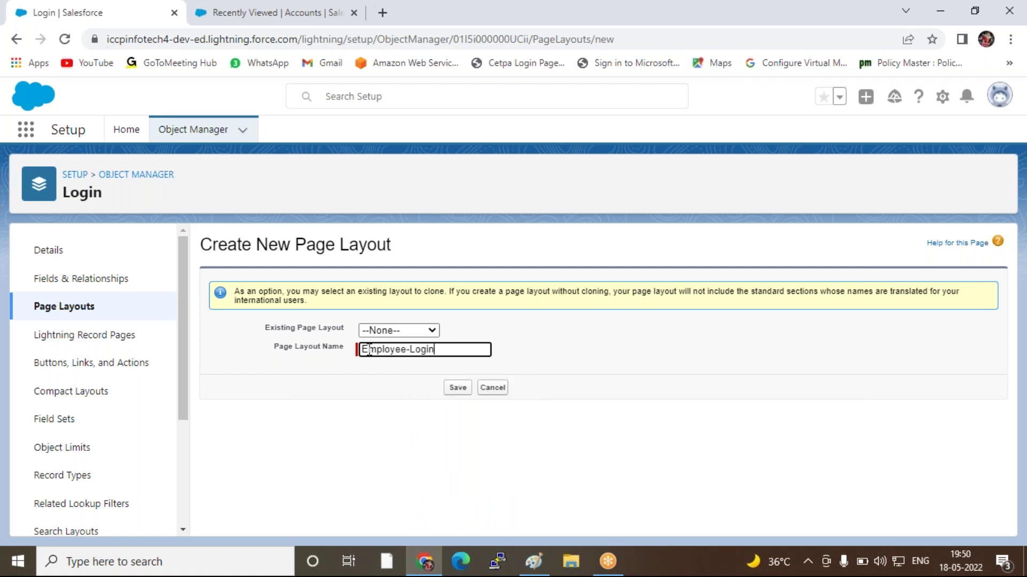
left_click(458, 390)
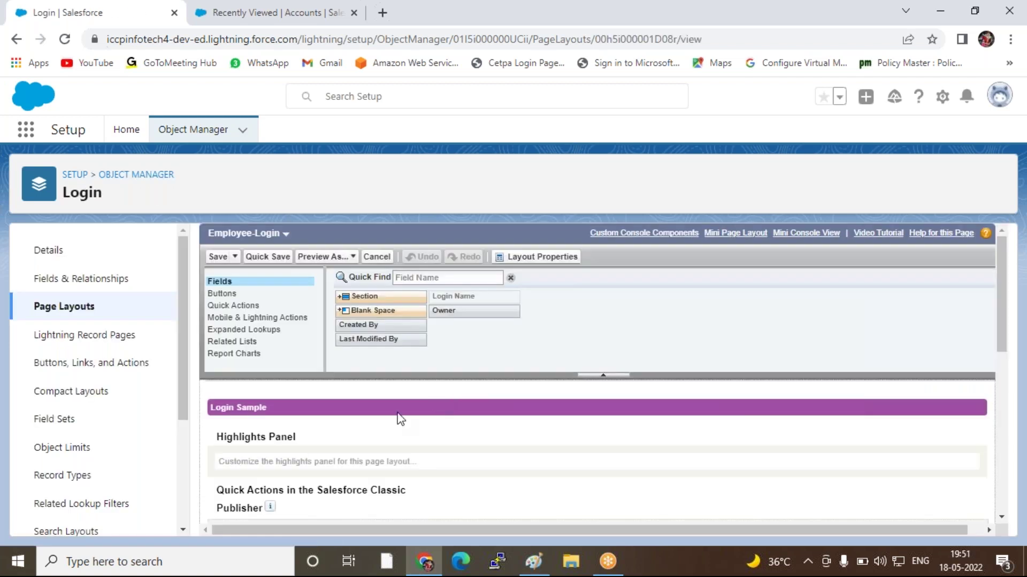
left_click(217, 259)
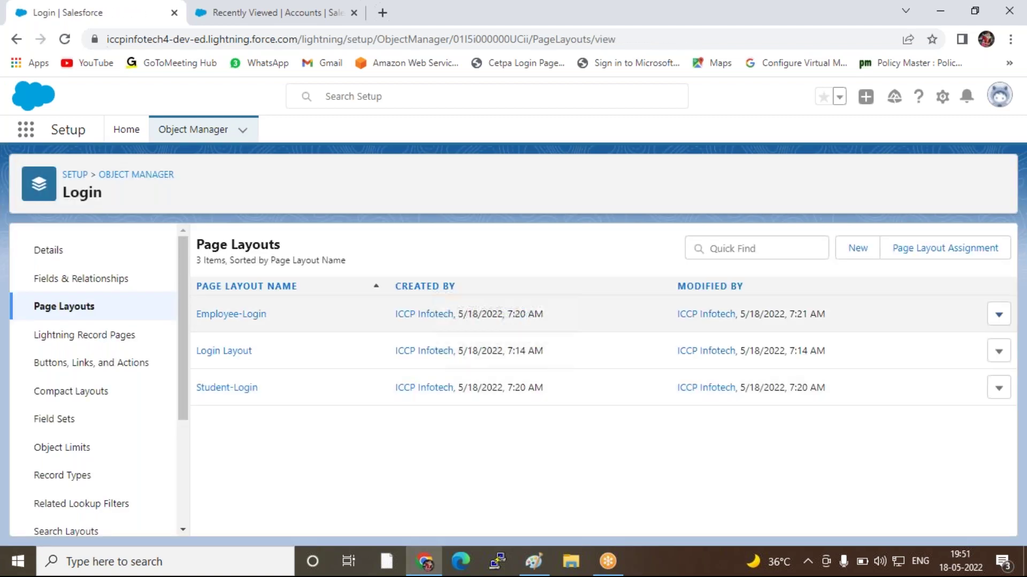
left_click(857, 249)
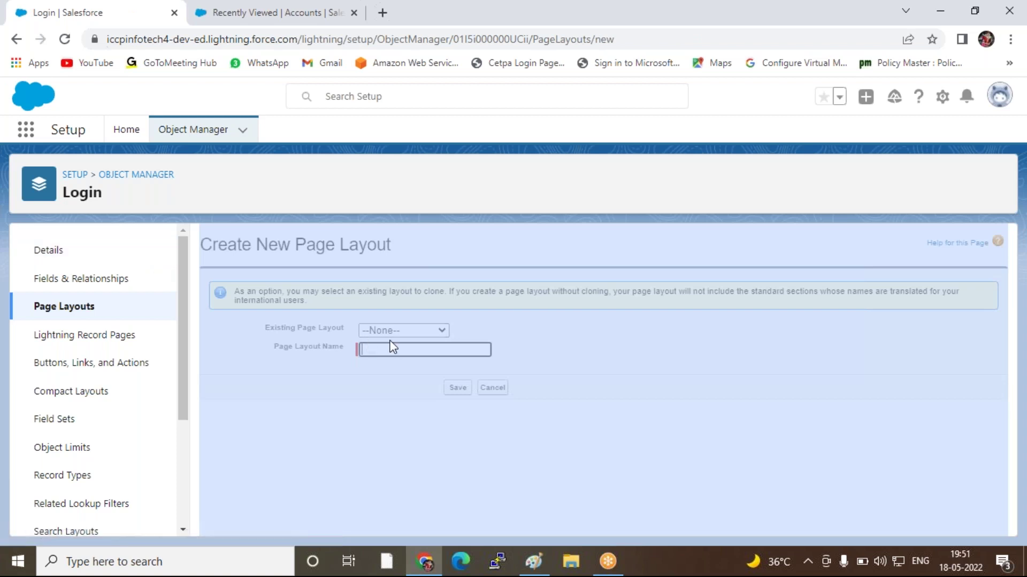
Save a blank Login page layout named Cloud Login and return to the Page Layouts list
left_click(390, 351)
left_click(430, 227)
double_click(435, 182)
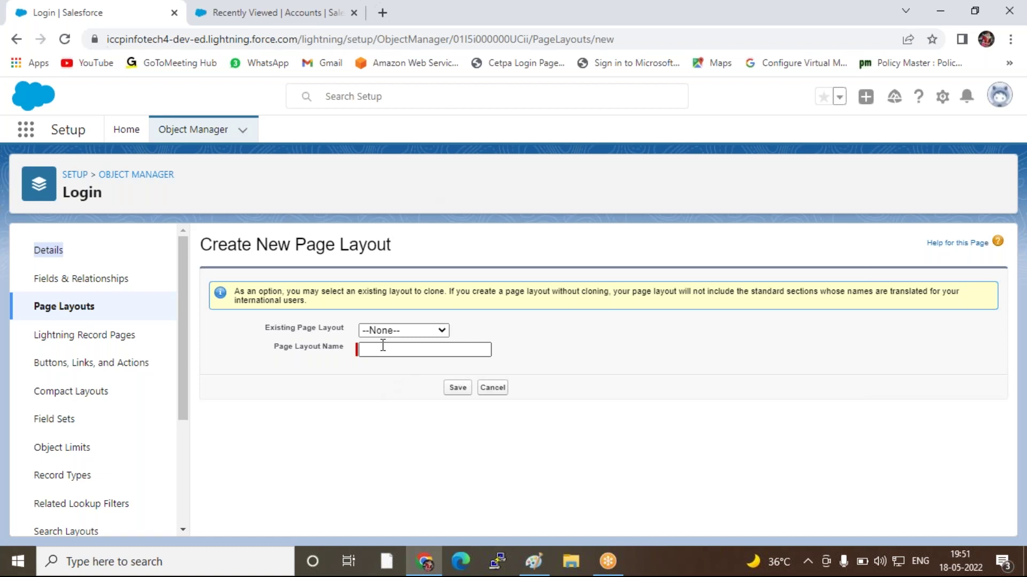
left_click(383, 346)
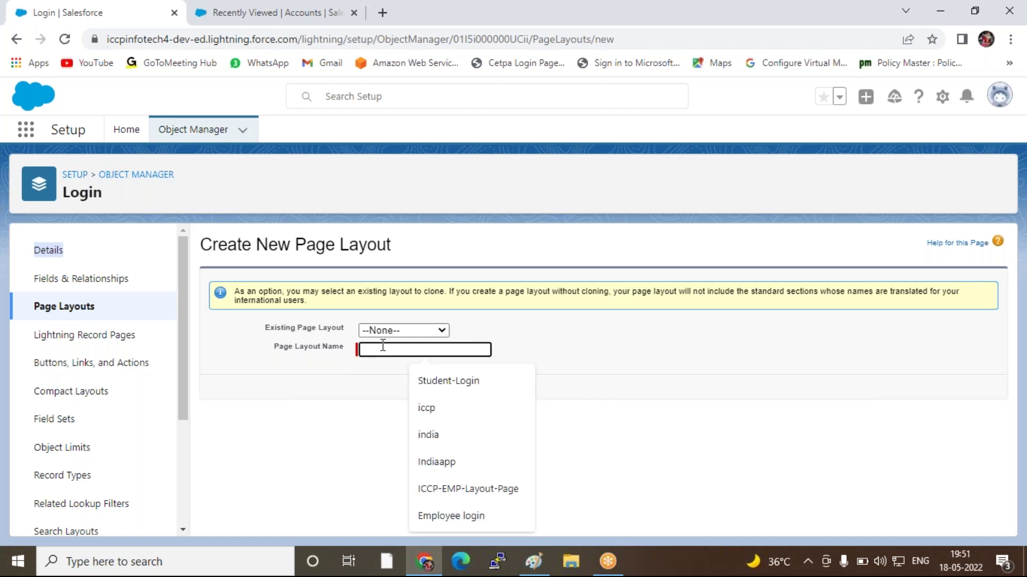
type("Clou")
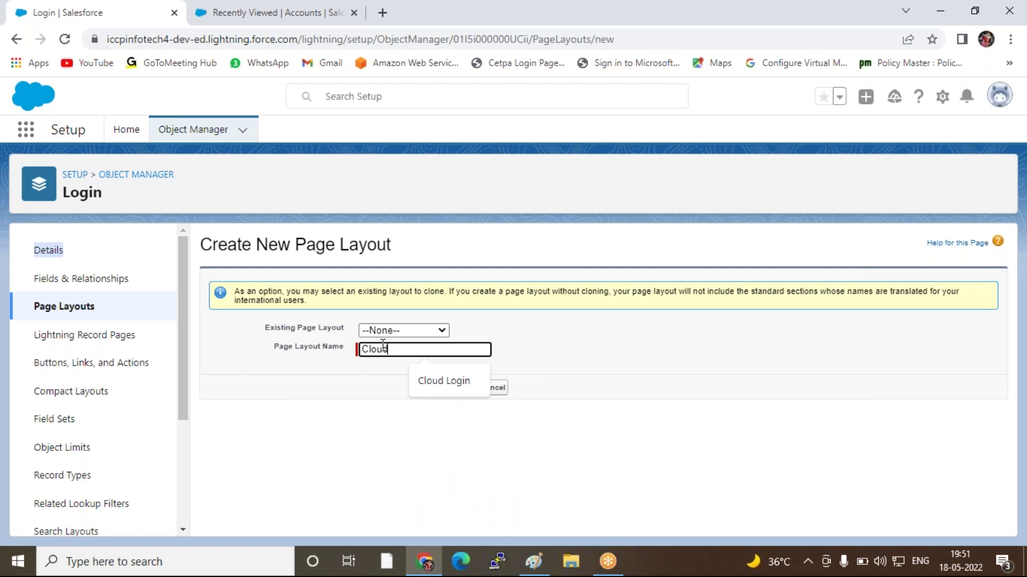
type("d")
left_click(444, 380)
left_click(457, 387)
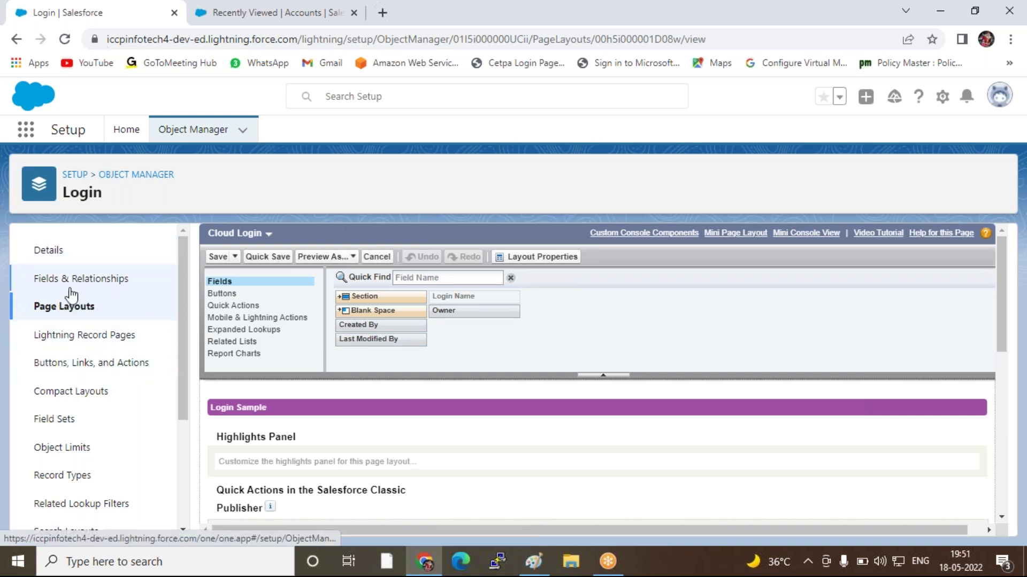
left_click(49, 309)
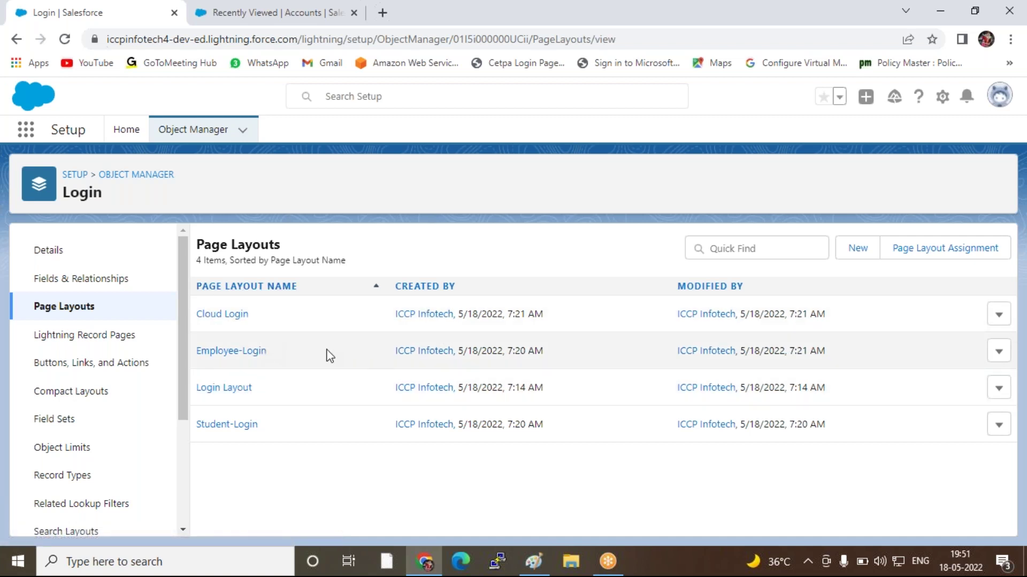
Start a new Login record type based on Master, labelled Student Record
scroll(55, 352, "down", 3)
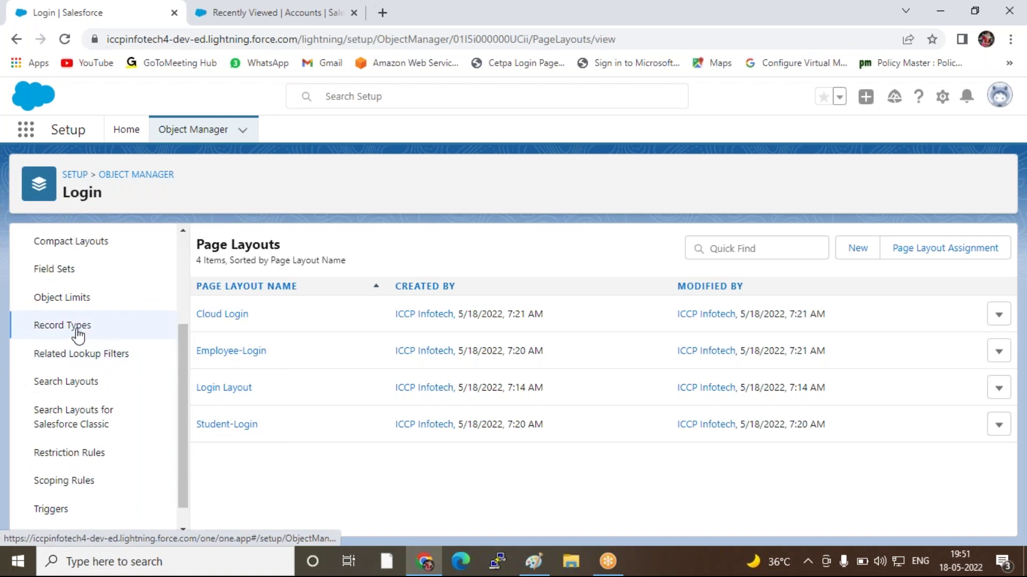
left_click(74, 327)
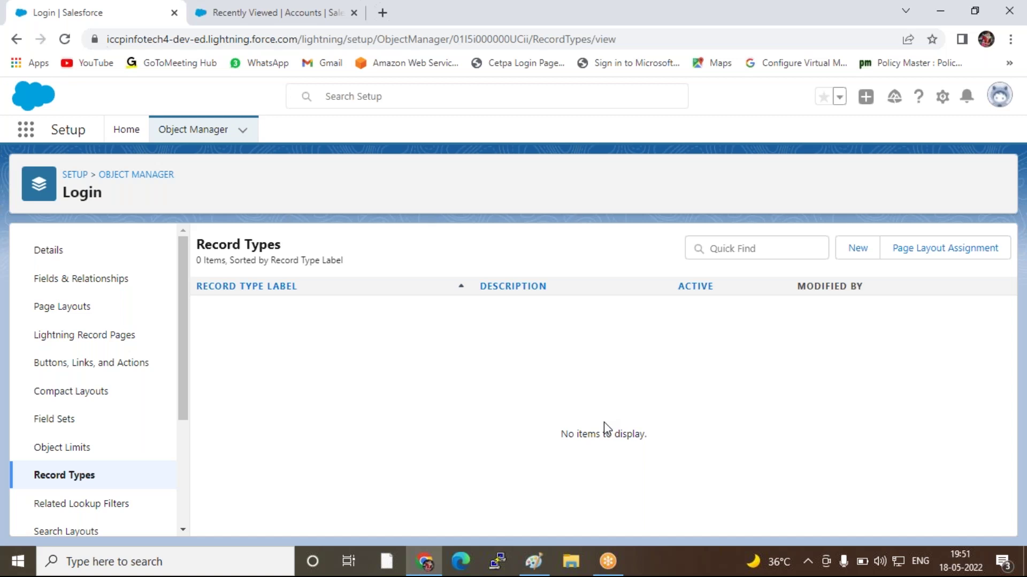
left_click(858, 258)
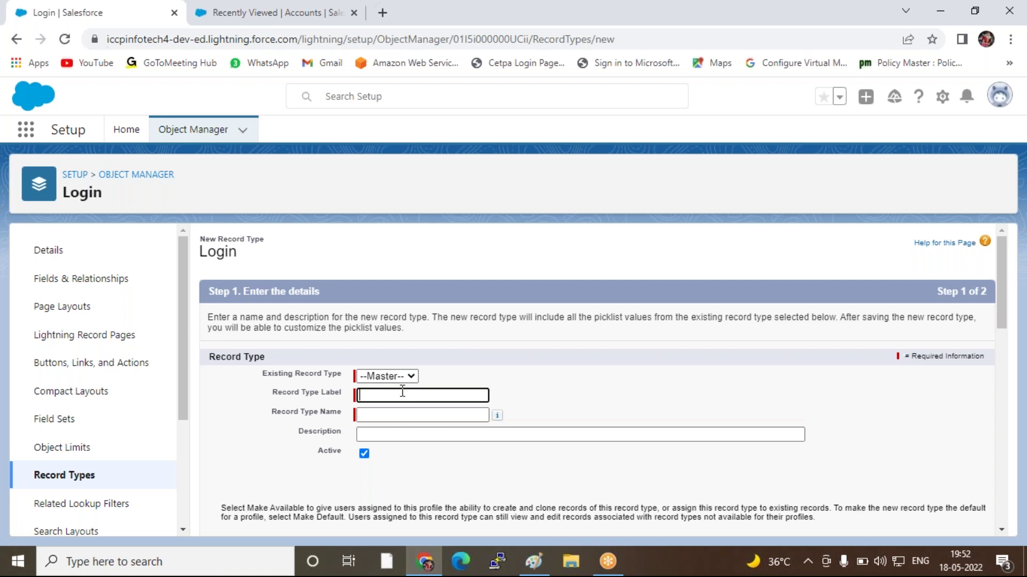
scroll(404, 388, "down", 1)
scroll(403, 389, "down", 2)
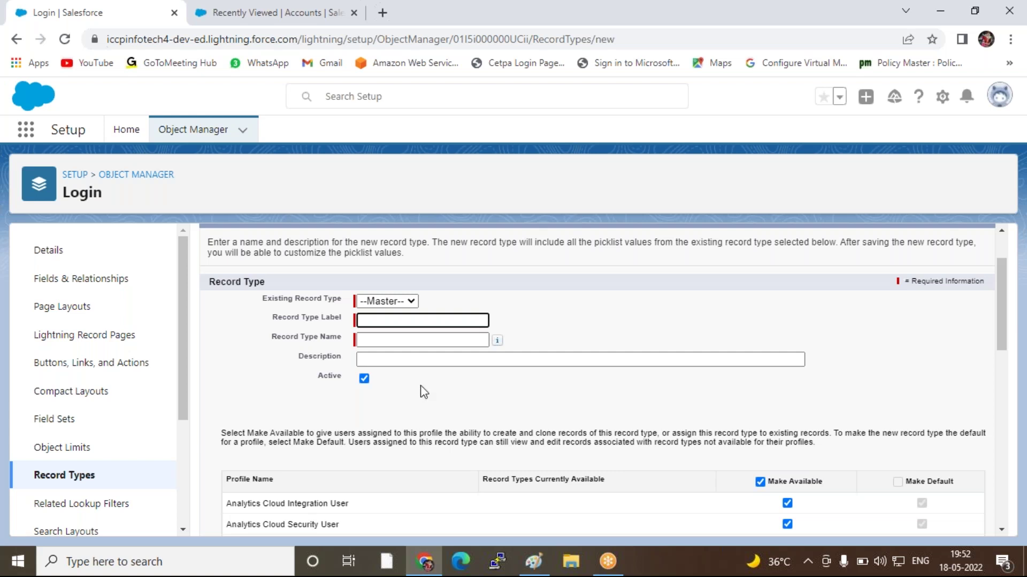
left_click(411, 301)
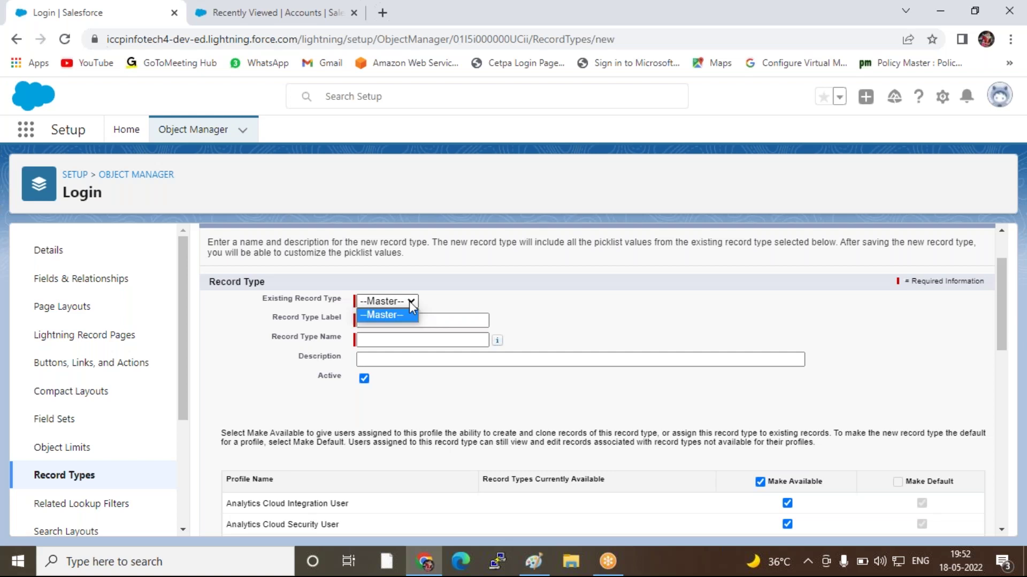
left_click(410, 307)
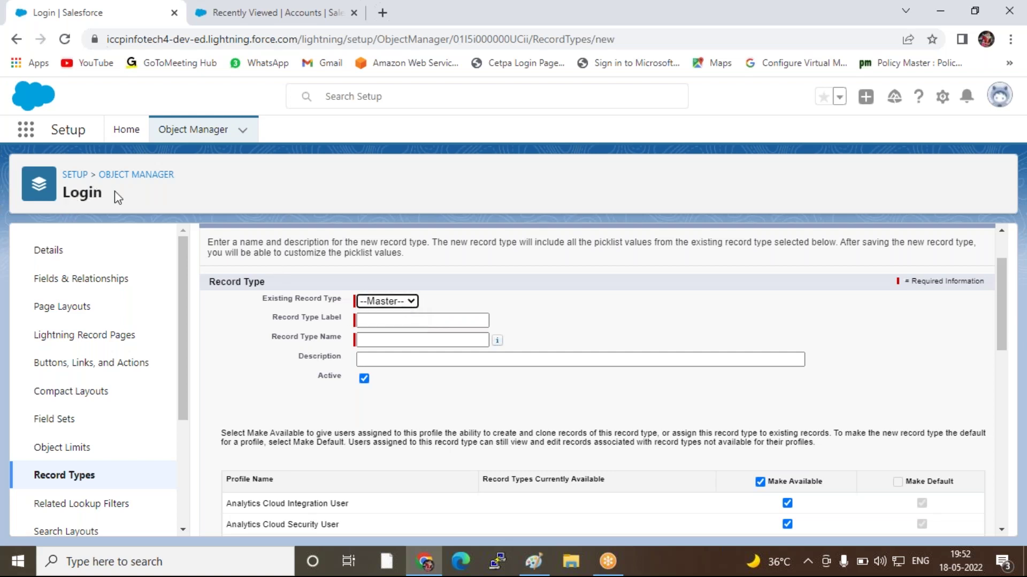
left_click(375, 320)
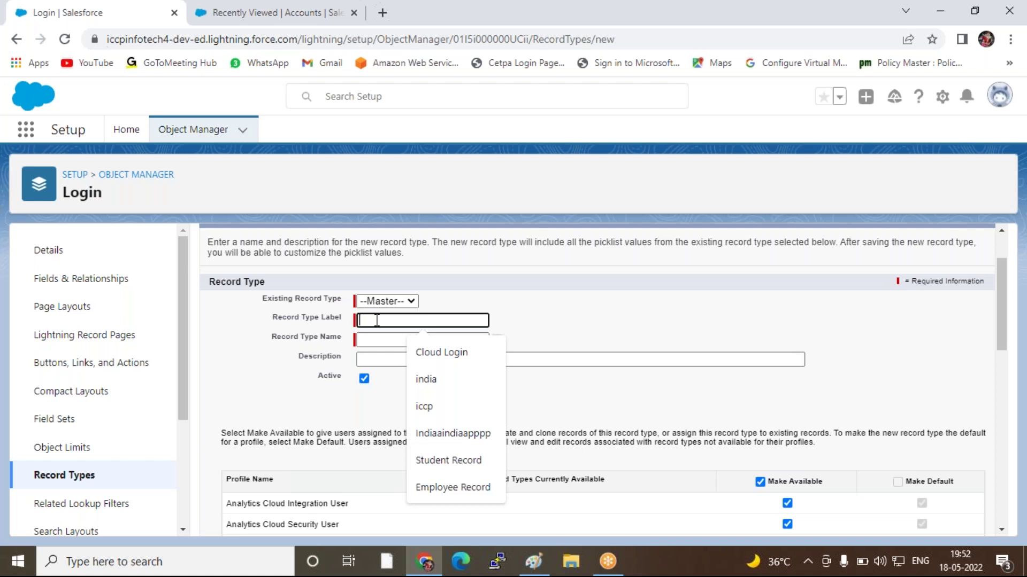
left_click(456, 459)
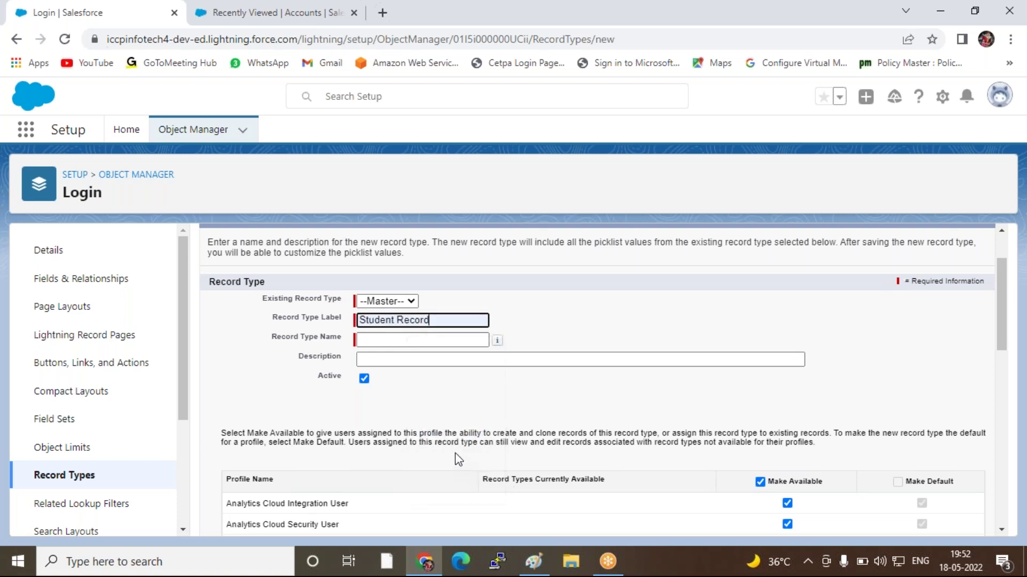
left_click(550, 327)
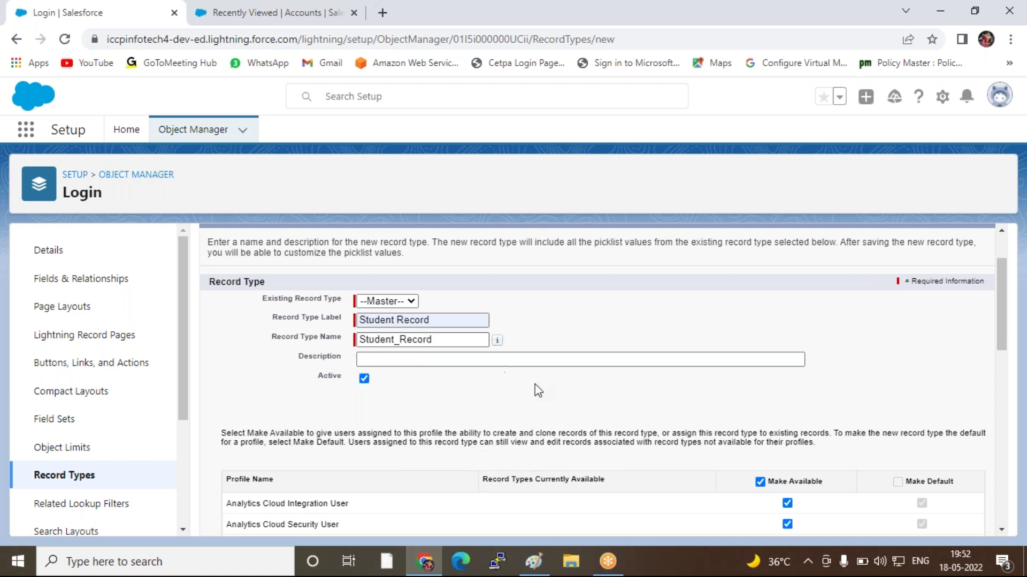
Make Student Record unavailable to all profiles except System Administrator
scroll(535, 384, "down", 4)
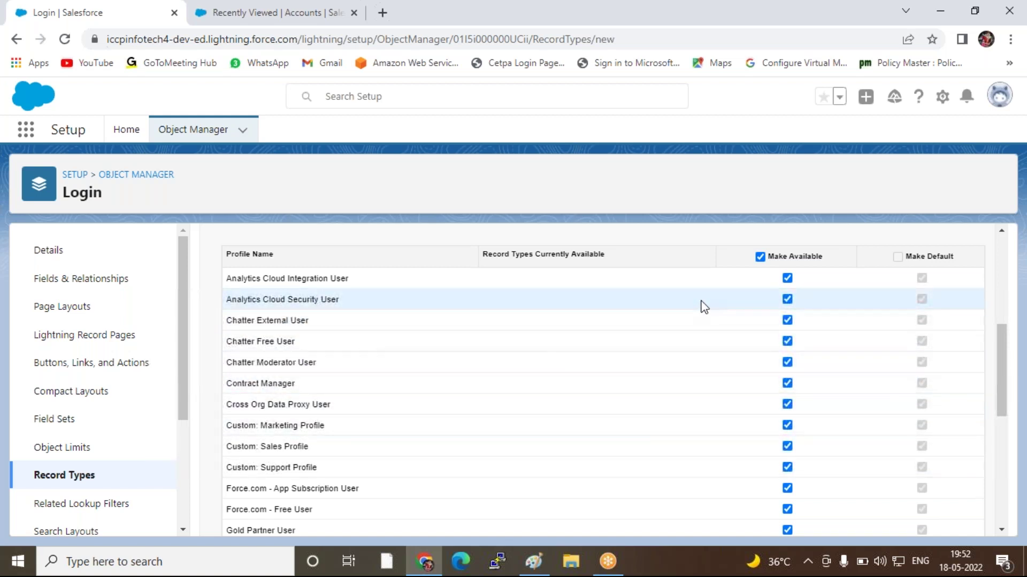
left_click(760, 257)
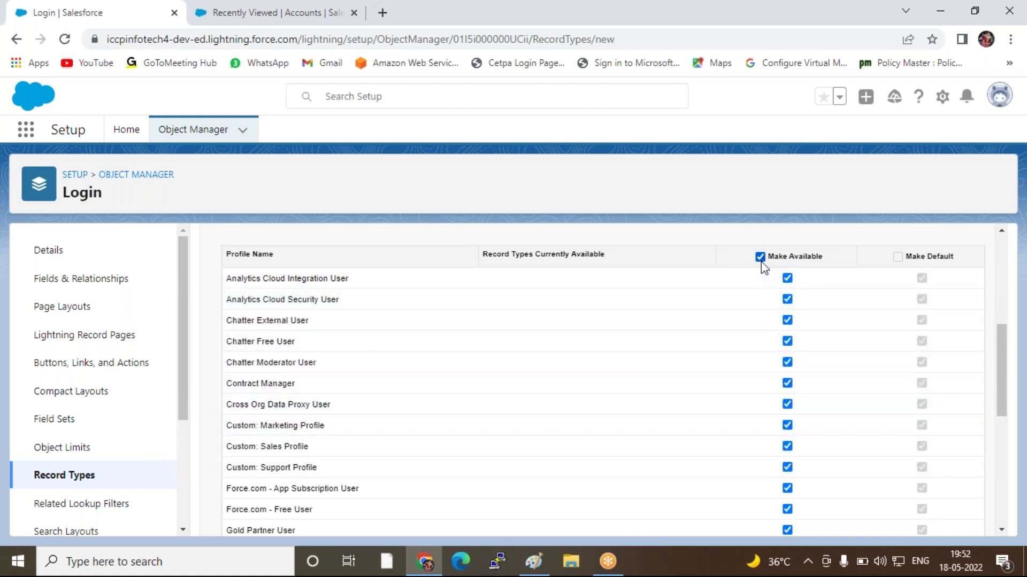
left_click(759, 257)
scroll(759, 289, "down", 2)
scroll(769, 341, "up", 3)
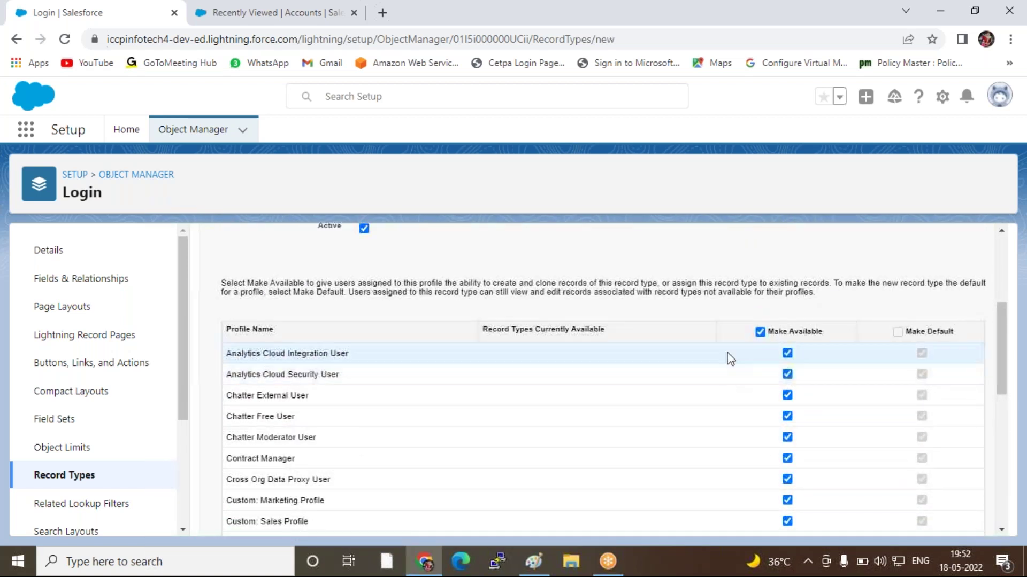
left_click(761, 334)
scroll(759, 378, "down", 6)
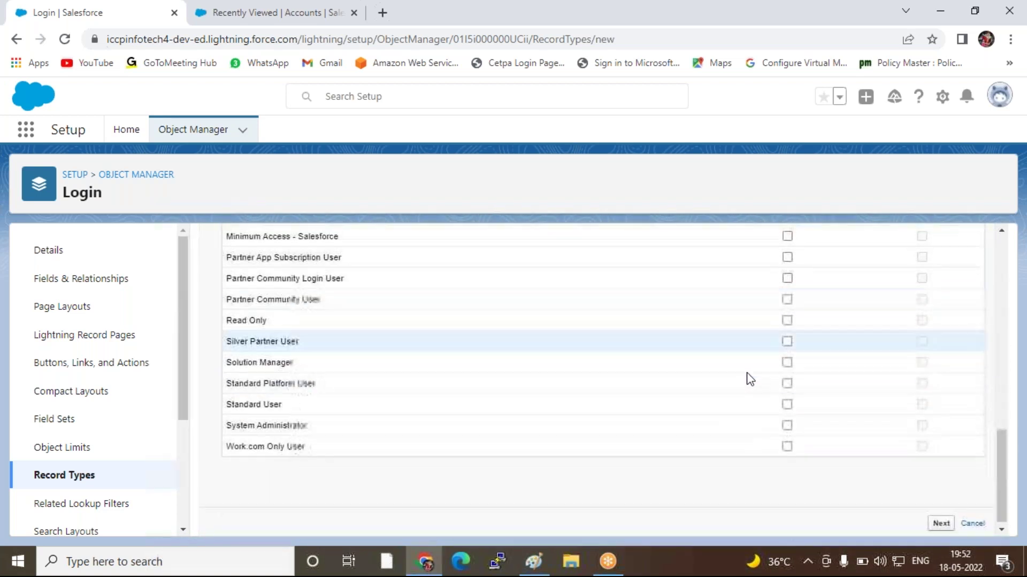
left_click(787, 421)
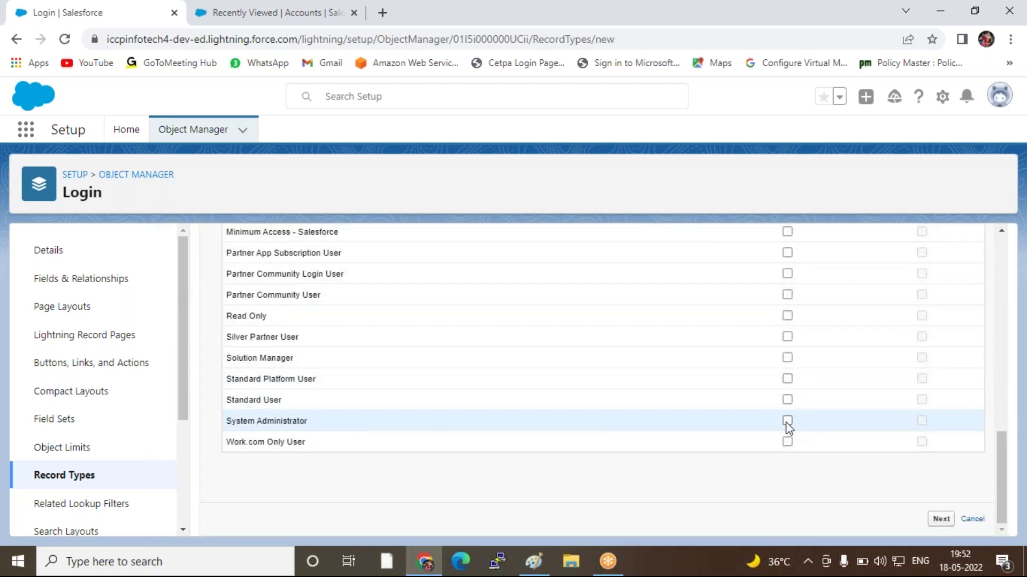
left_click(787, 421)
Assign Student-Login to all profiles for Student Record, then Save & New
left_click(937, 524)
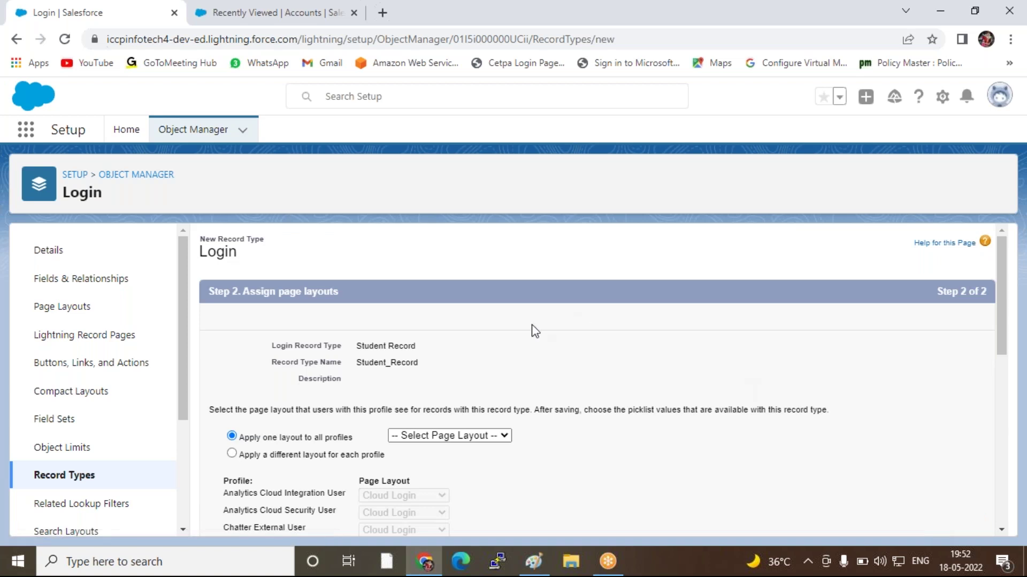
scroll(571, 389, "down", 3)
scroll(488, 355, "down", 3)
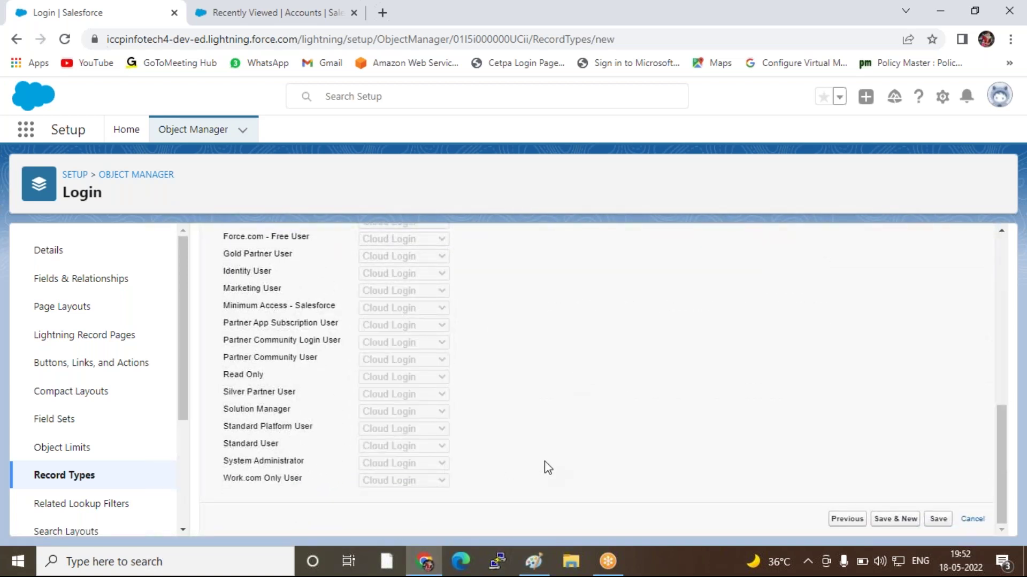
left_click(888, 520)
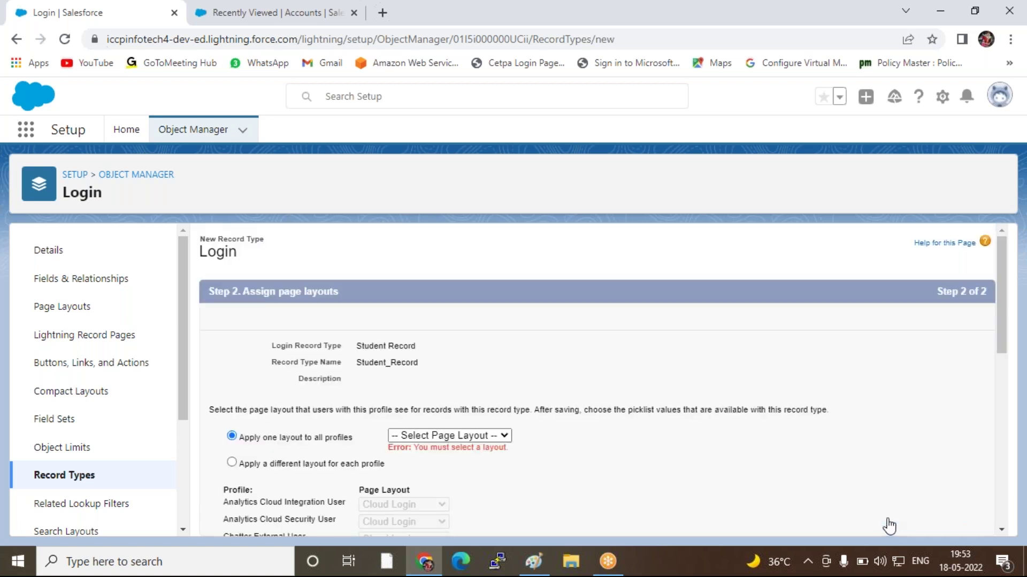
scroll(614, 403, "down", 3)
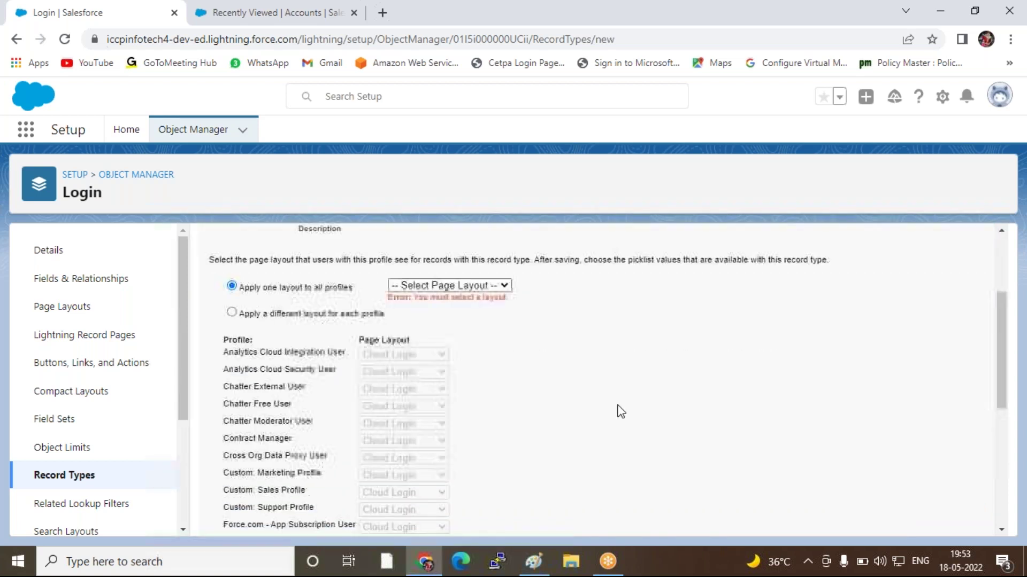
left_click(447, 283)
left_click(420, 351)
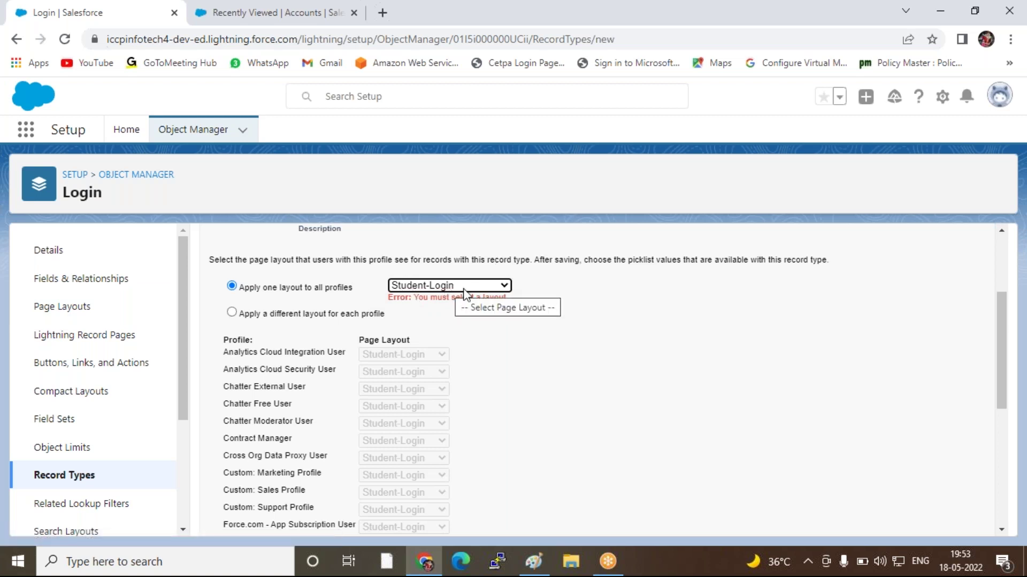
scroll(679, 323, "down", 5)
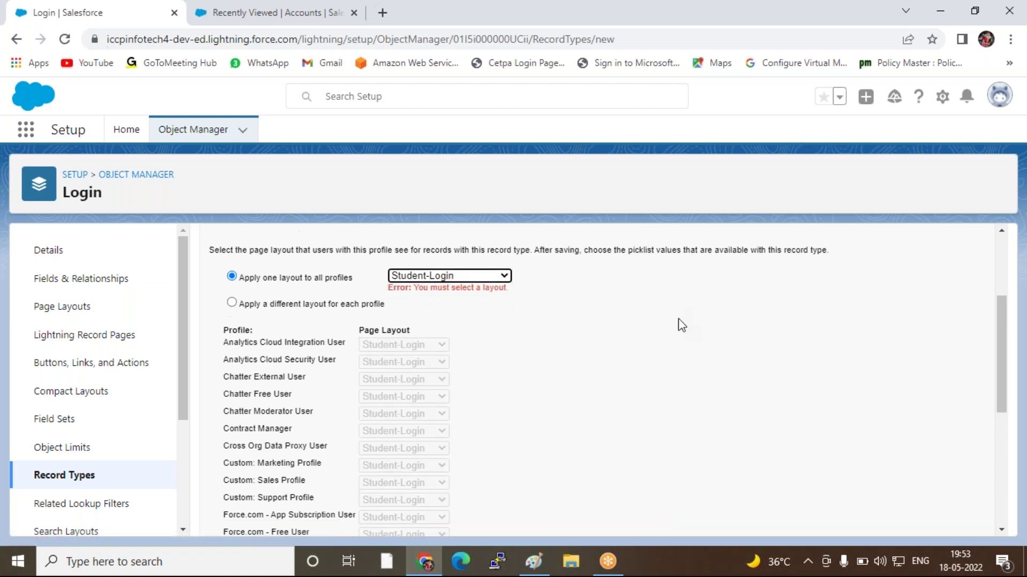
left_click(880, 520)
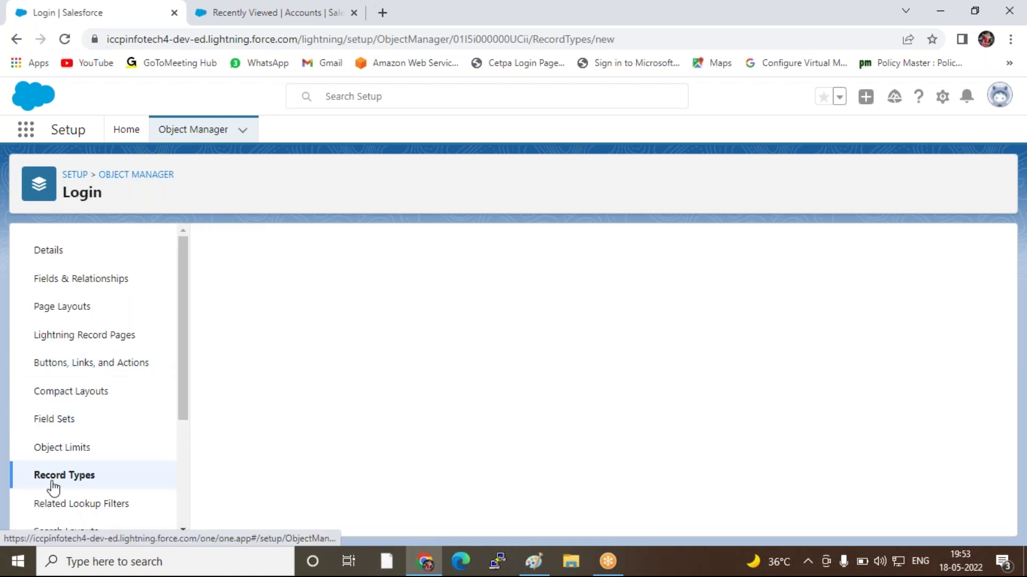
Label the new record type Cloud Record and make it available to System Administrator
left_click(369, 396)
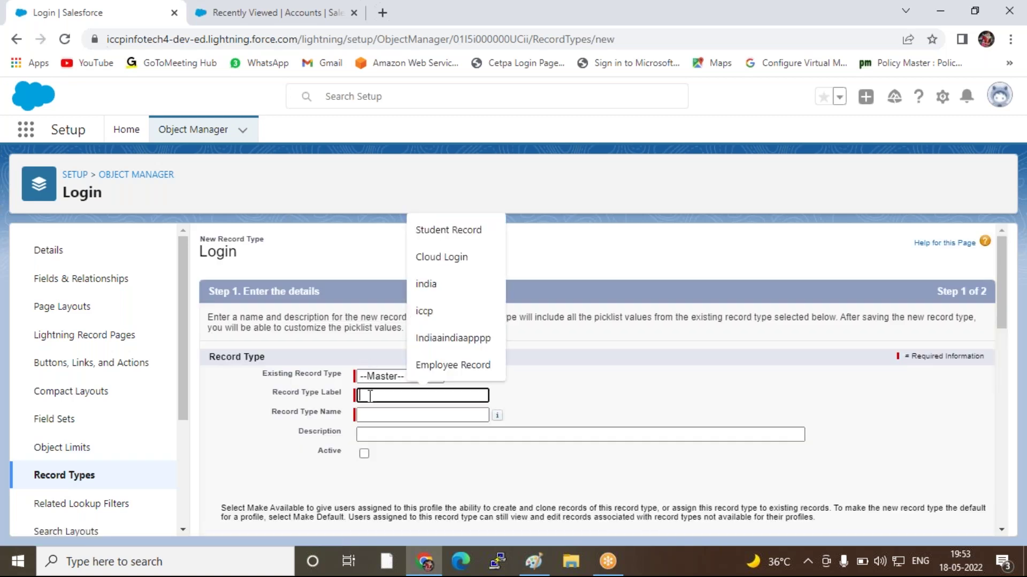
type("Cloud")
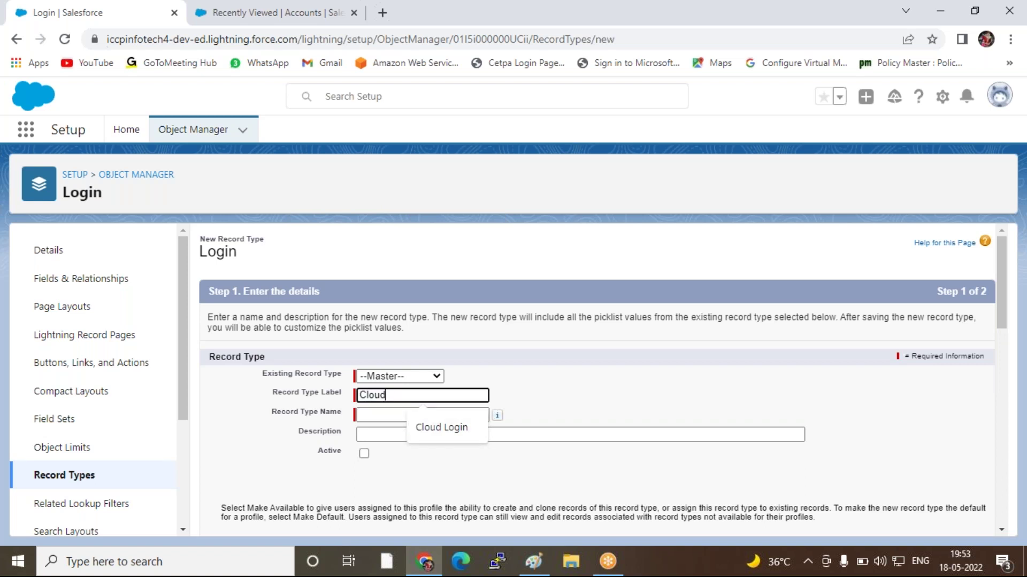
type(" rec")
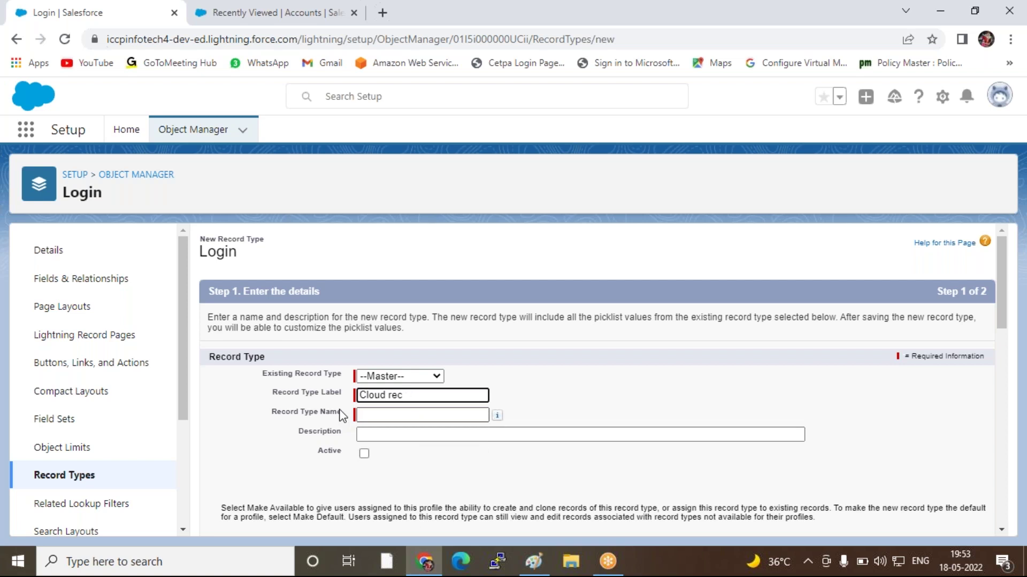
type(" Record")
left_click(342, 416)
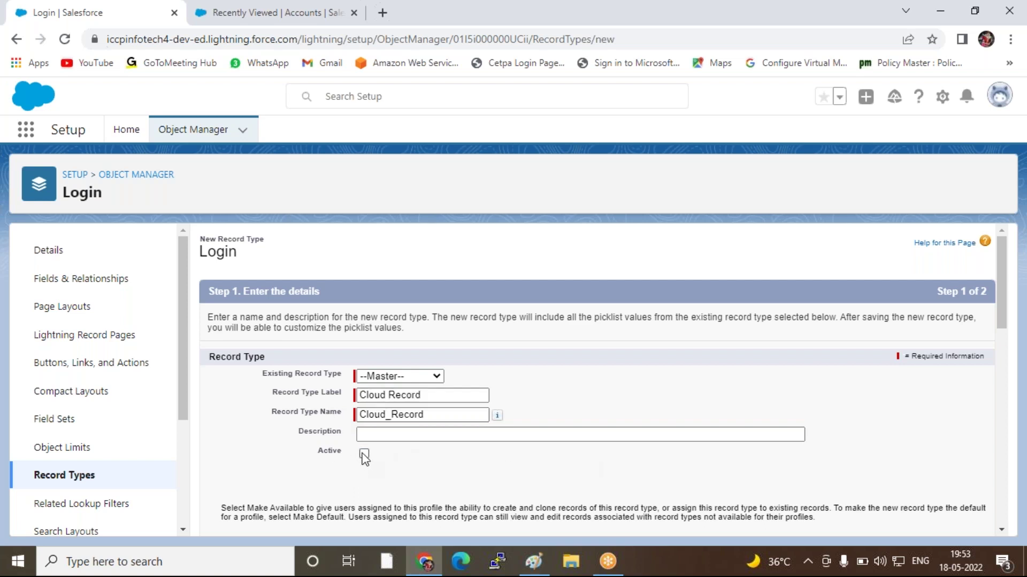
scroll(589, 459, "down", 5)
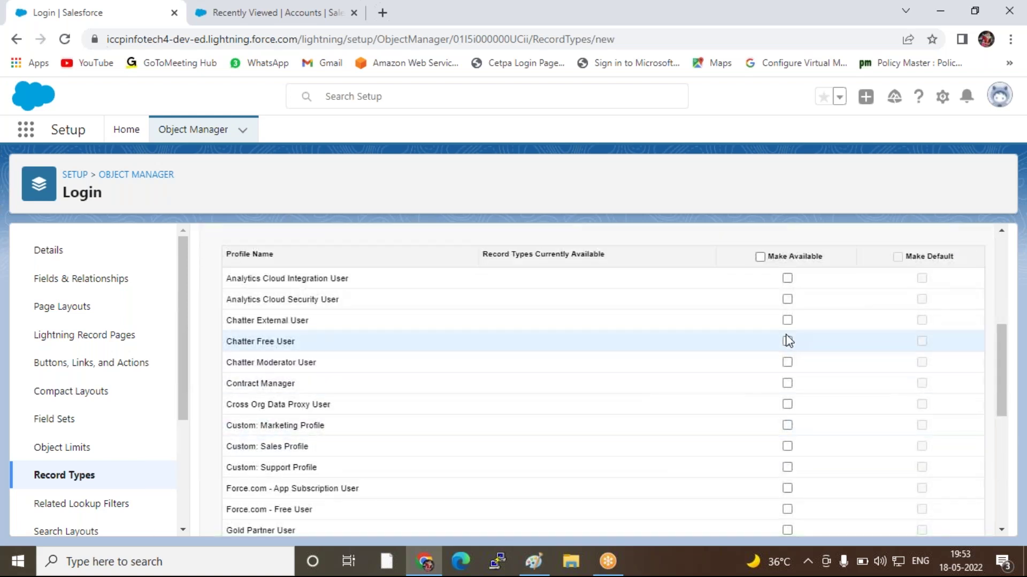
scroll(765, 295, "down", 5)
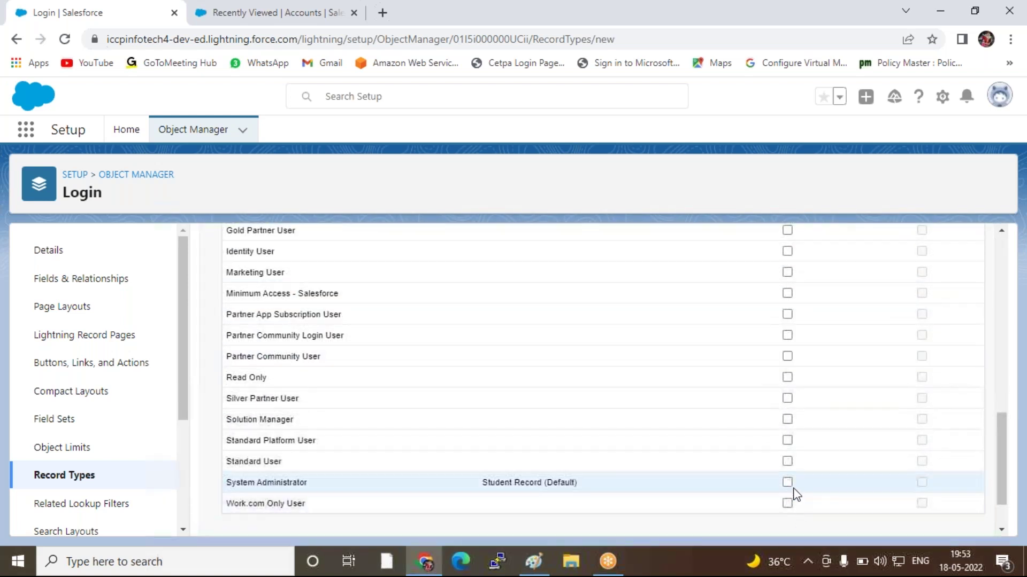
left_click(787, 483)
Assign the Cloud Login page layout to all profiles for Cloud Record
scroll(839, 415, "down", 2)
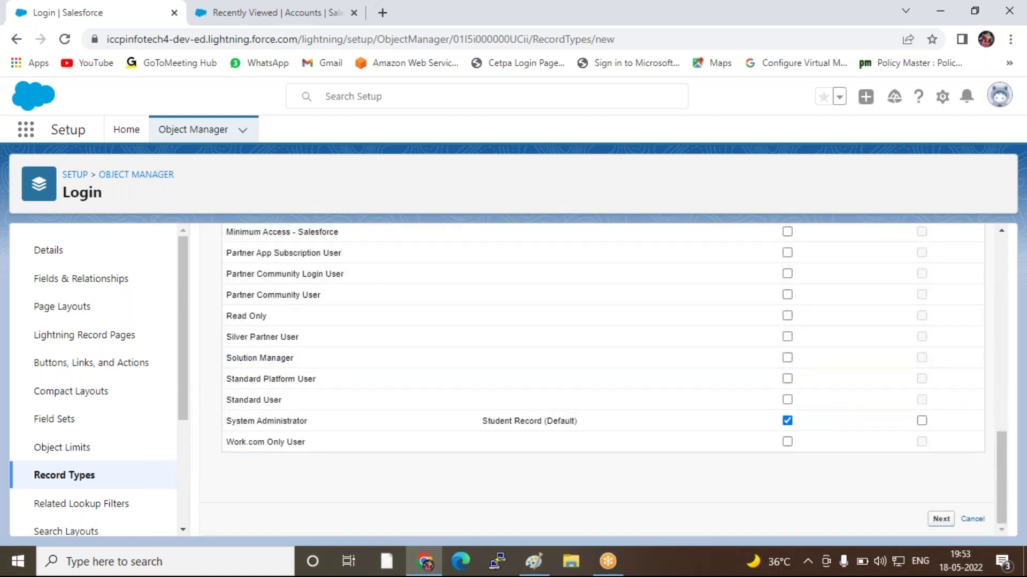
left_click(940, 520)
left_click(437, 435)
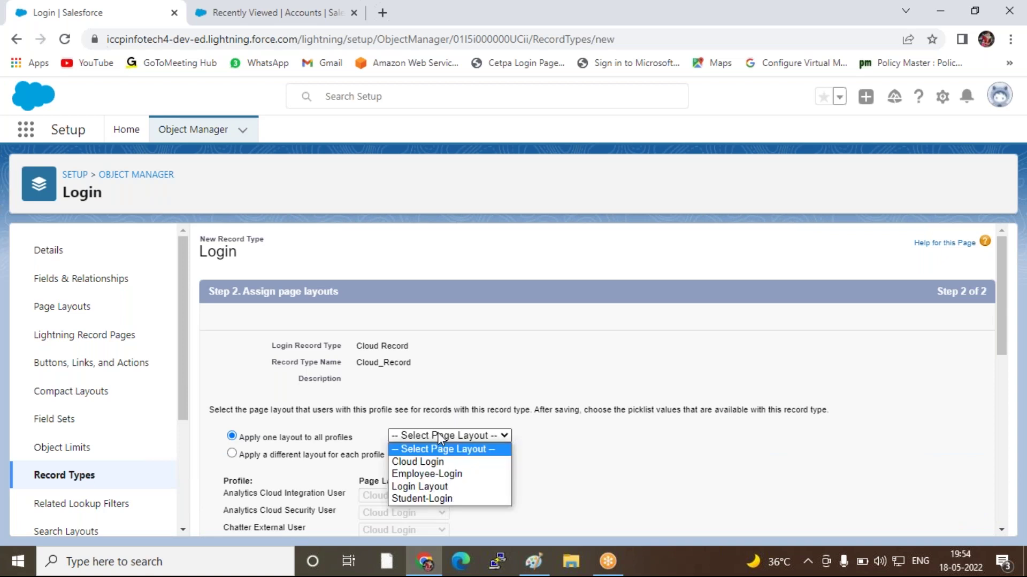
left_click(419, 461)
scroll(662, 395, "down", 10)
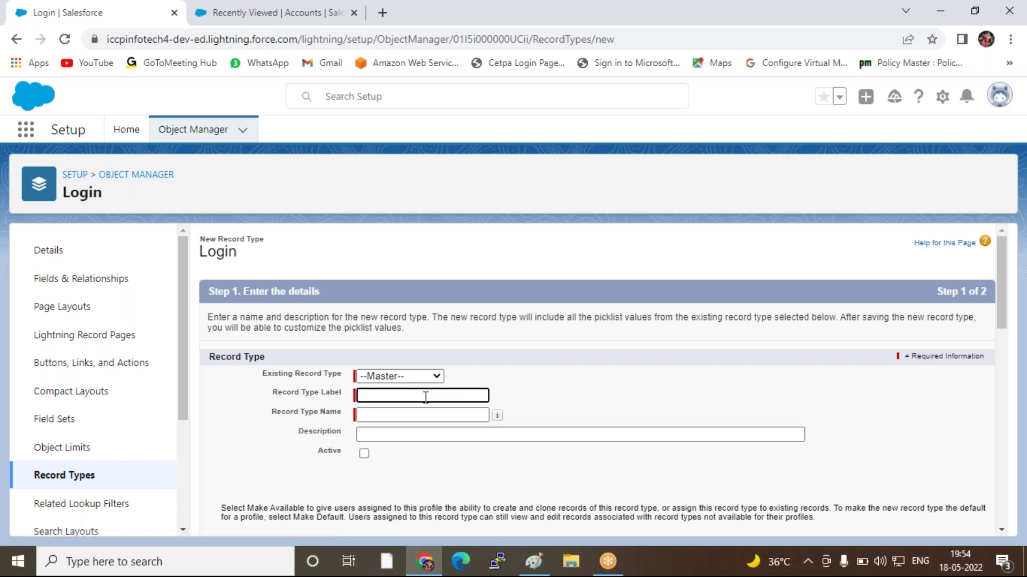
Label the new record type Employee Record, mark it active, and enable it for System Administrator
left_click(426, 397)
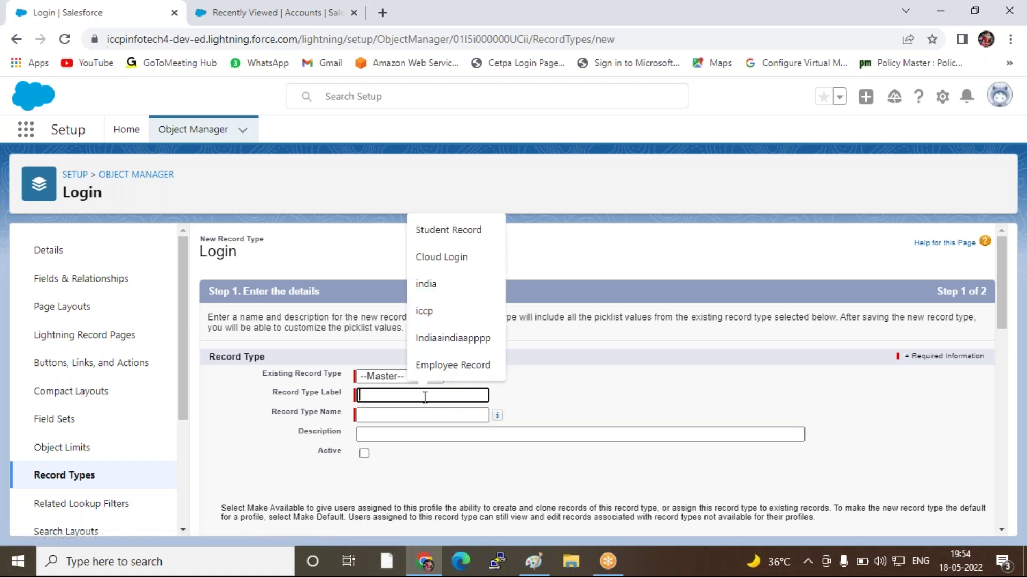
type("Employee Record")
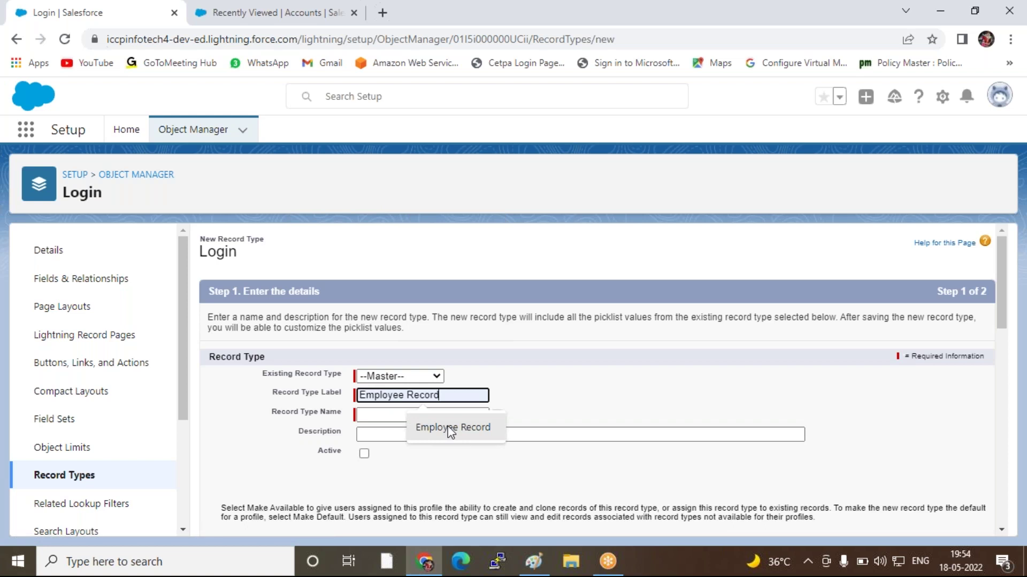
left_click(448, 427)
left_click(445, 415)
scroll(487, 337, "down", 3)
left_click(365, 303)
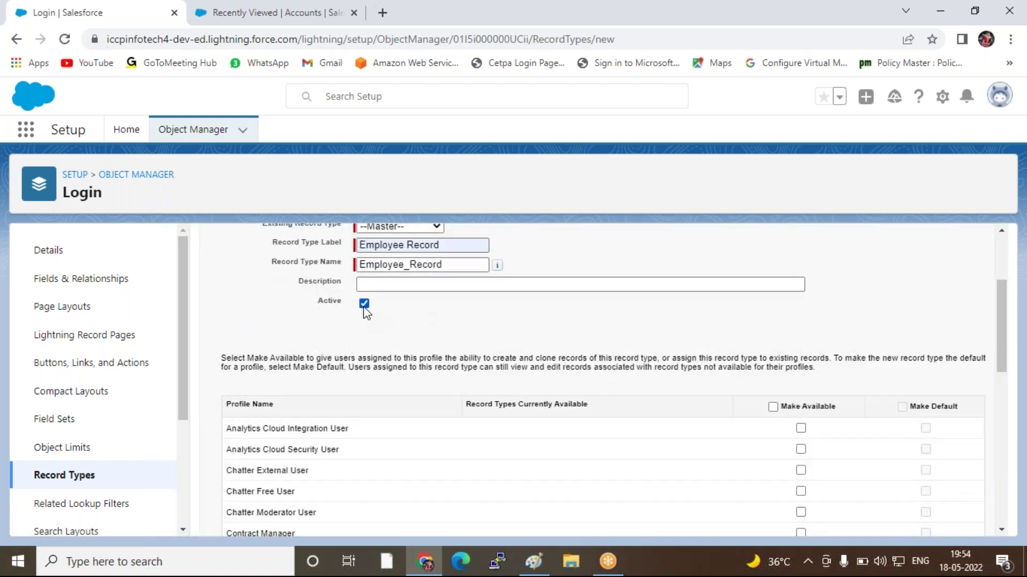
scroll(797, 418, "down", 1)
scroll(796, 419, "down", 3)
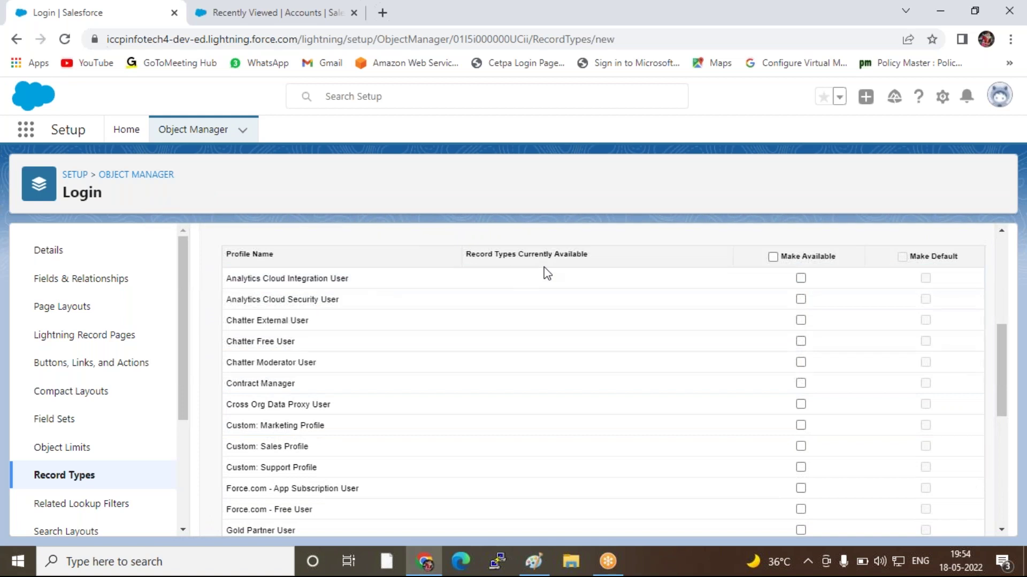
scroll(800, 385, "down", 2)
scroll(802, 393, "down", 5)
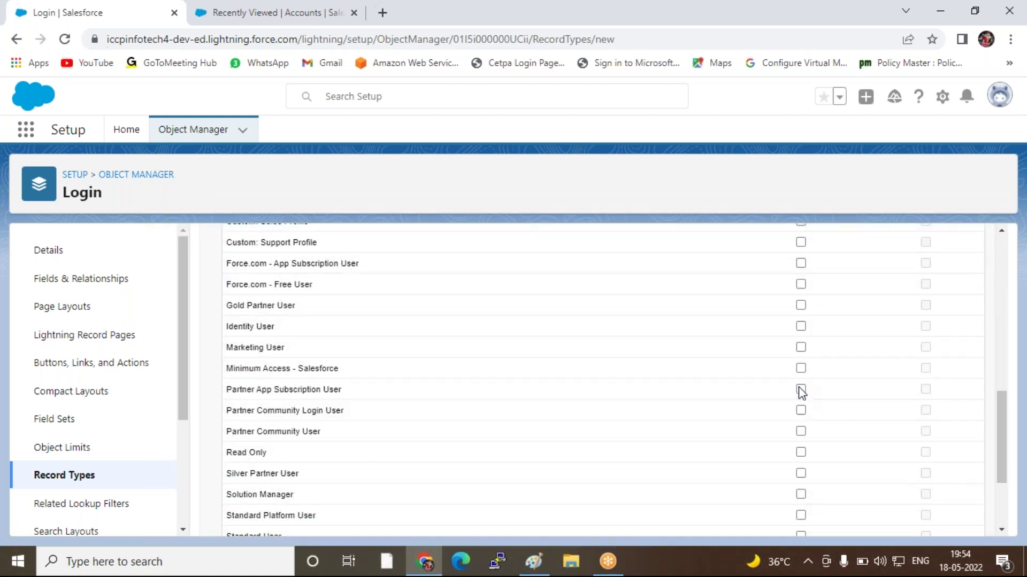
left_click(802, 421)
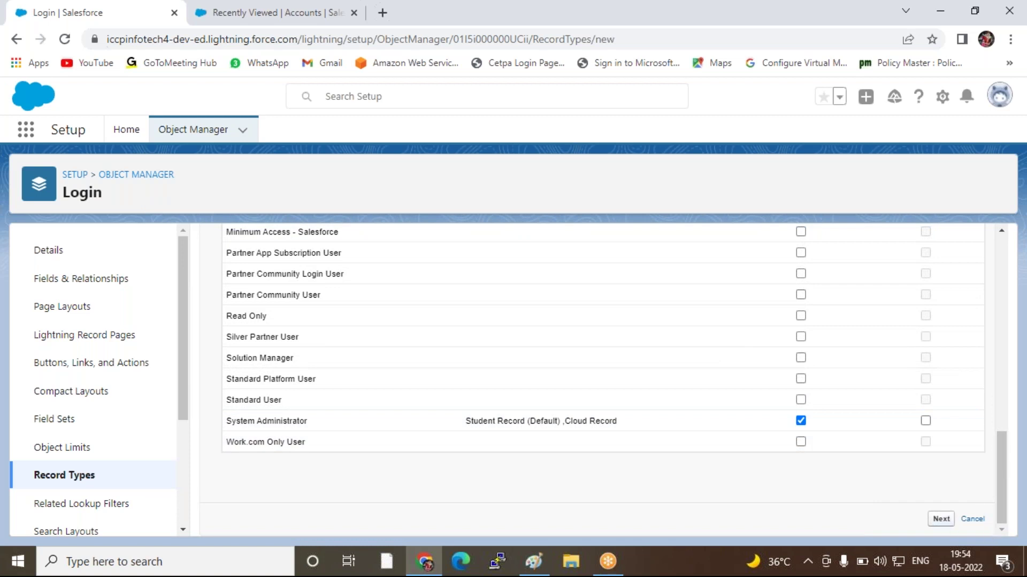
Assign Employee-Login to all profiles for Employee Record, then Save & New
left_click(942, 519)
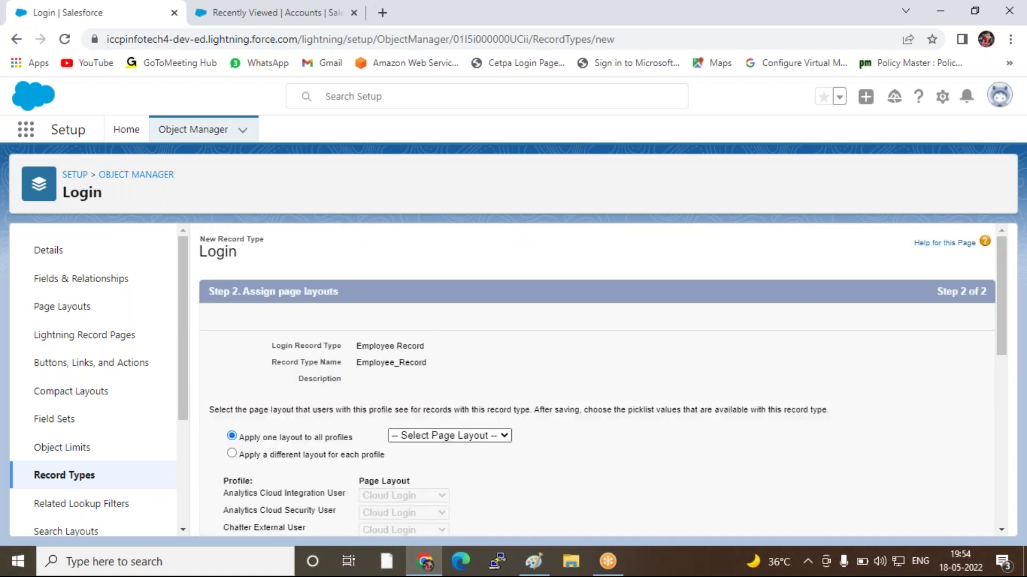
left_click(482, 435)
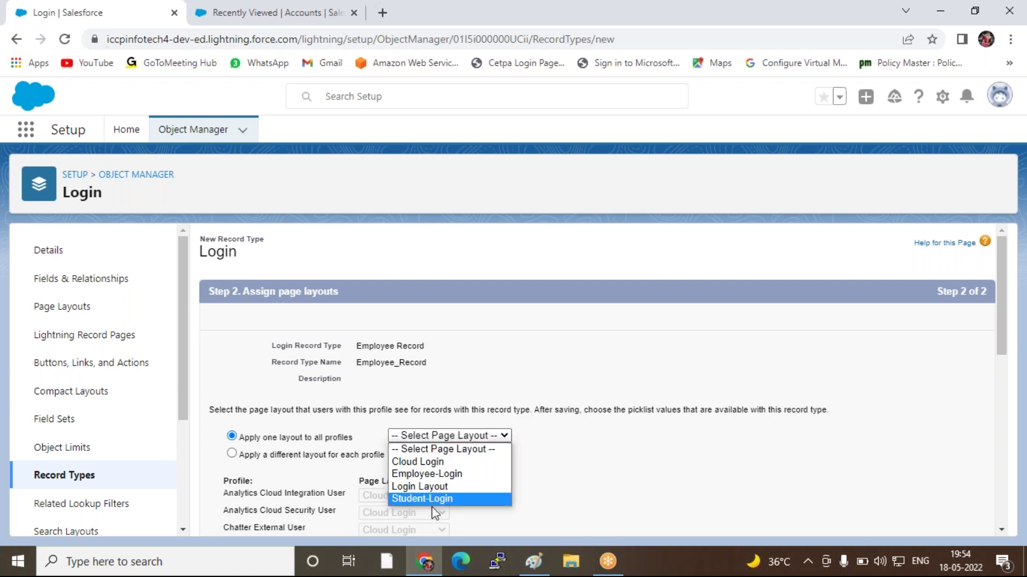
left_click(423, 476)
scroll(648, 410, "down", 10)
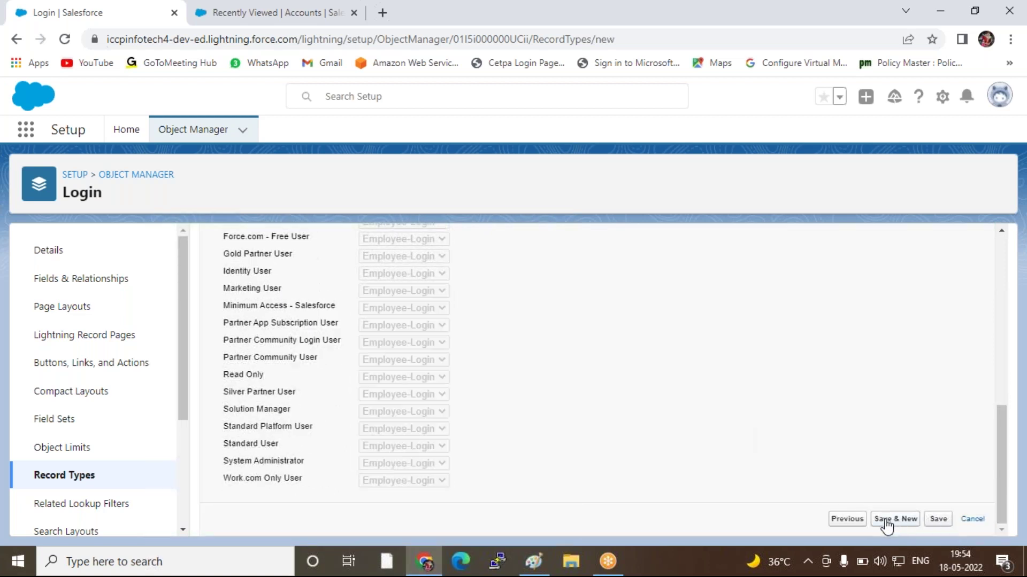
left_click(885, 522)
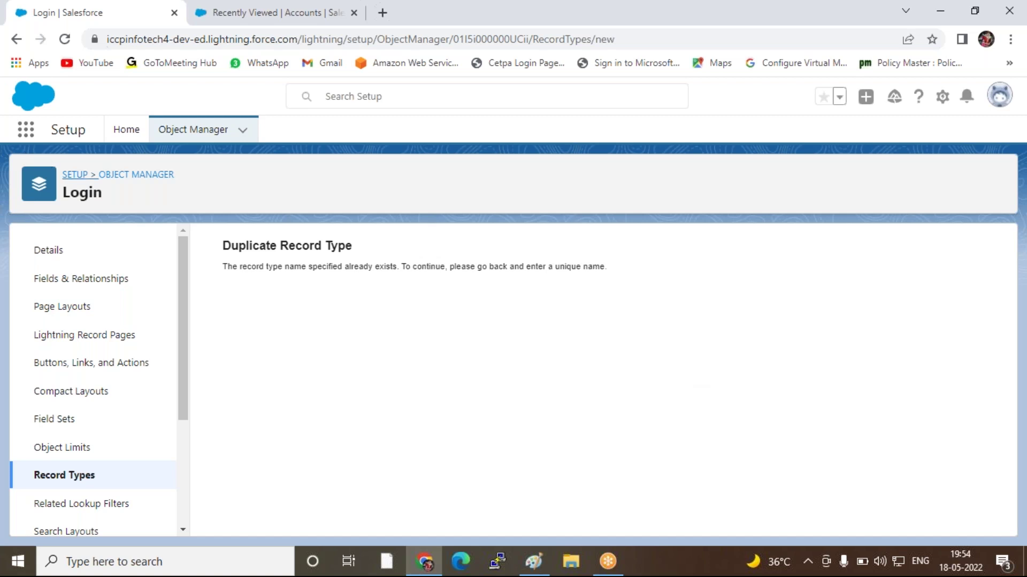
Show the Login Page Layout Assignment table with Cloud Login, Employee-Login and Student-Login layouts per profile
left_click(41, 476)
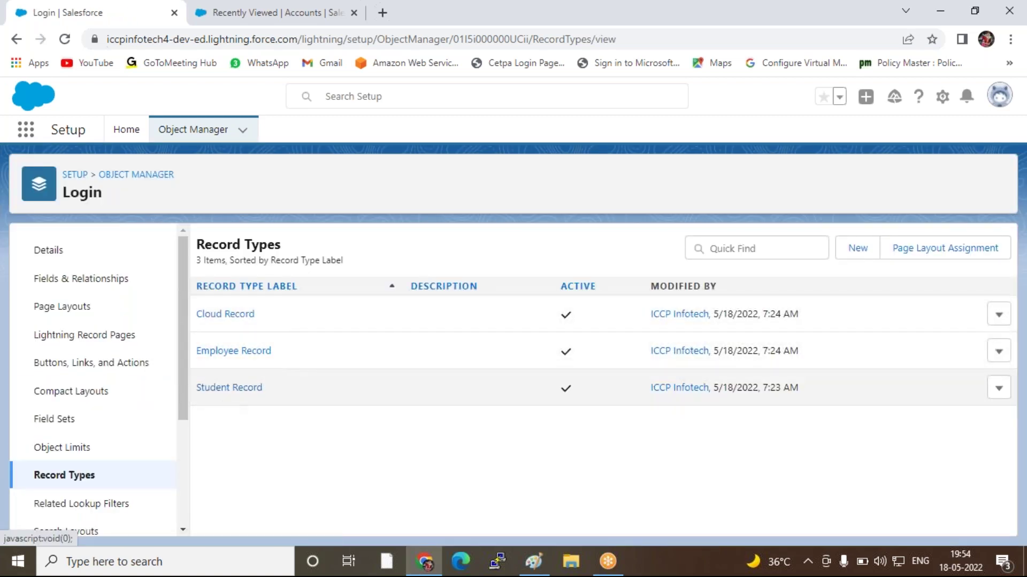
left_click(72, 313)
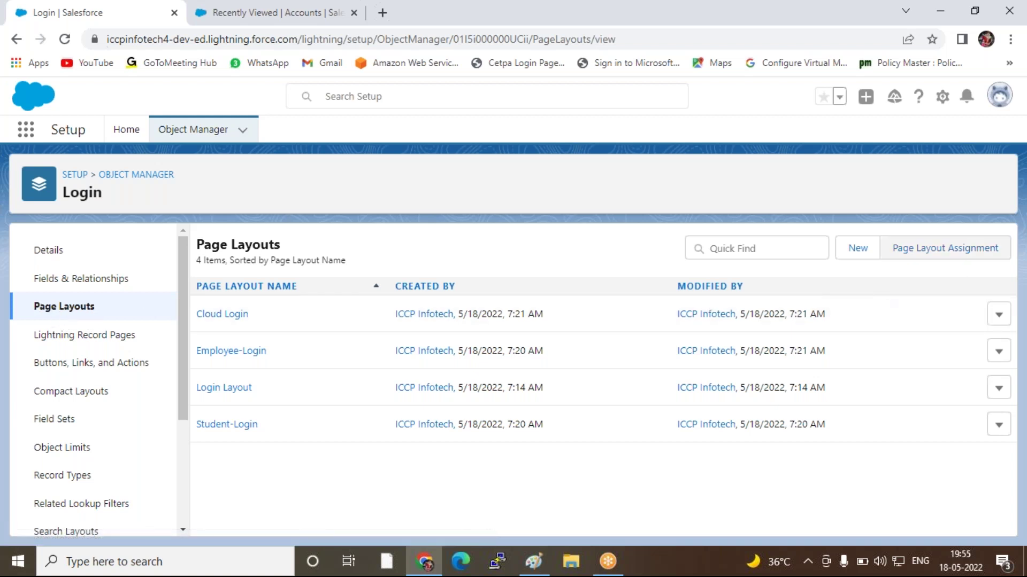
left_click(954, 262)
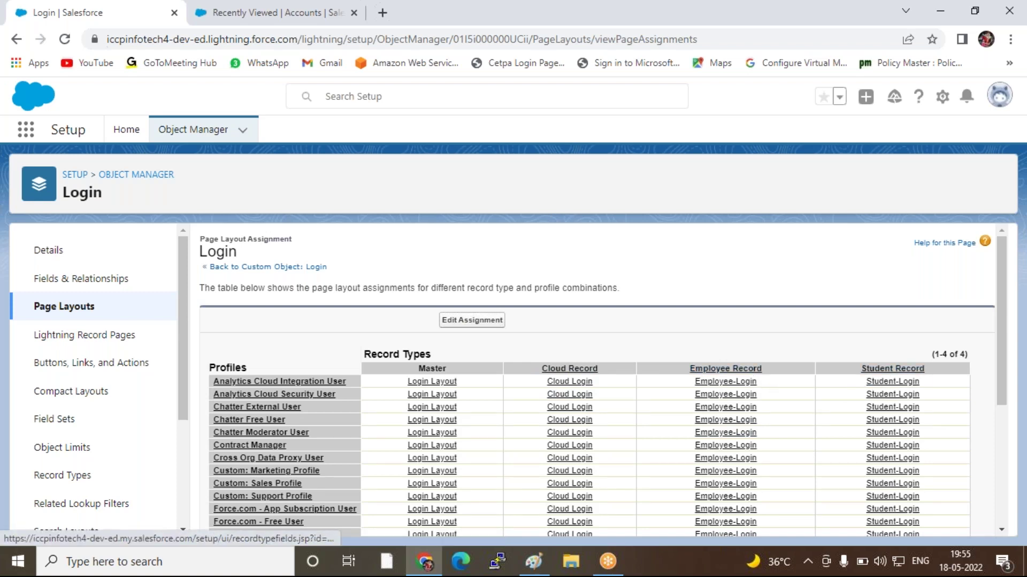
scroll(672, 338, "down", 4)
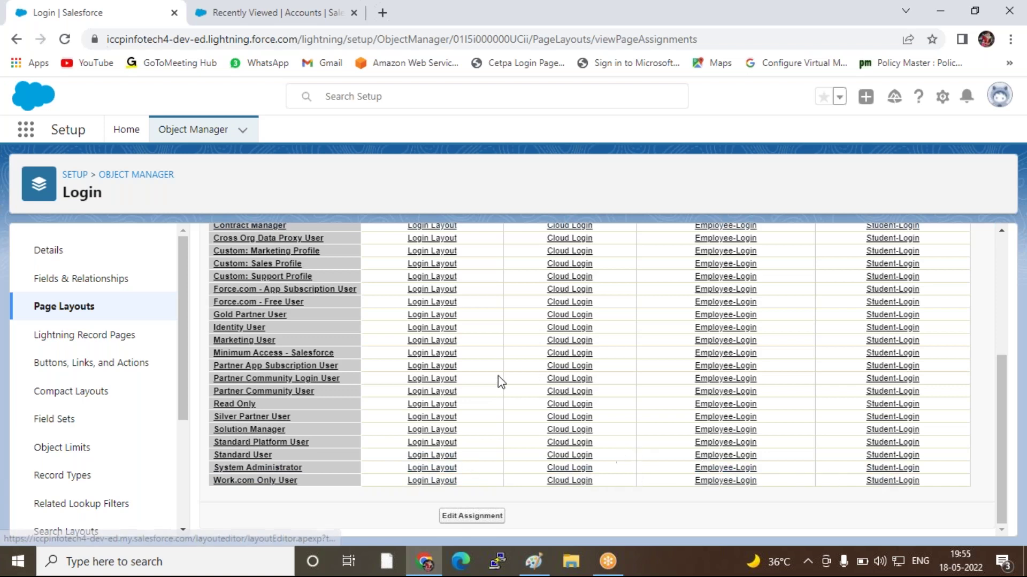
scroll(500, 380, "up", 2)
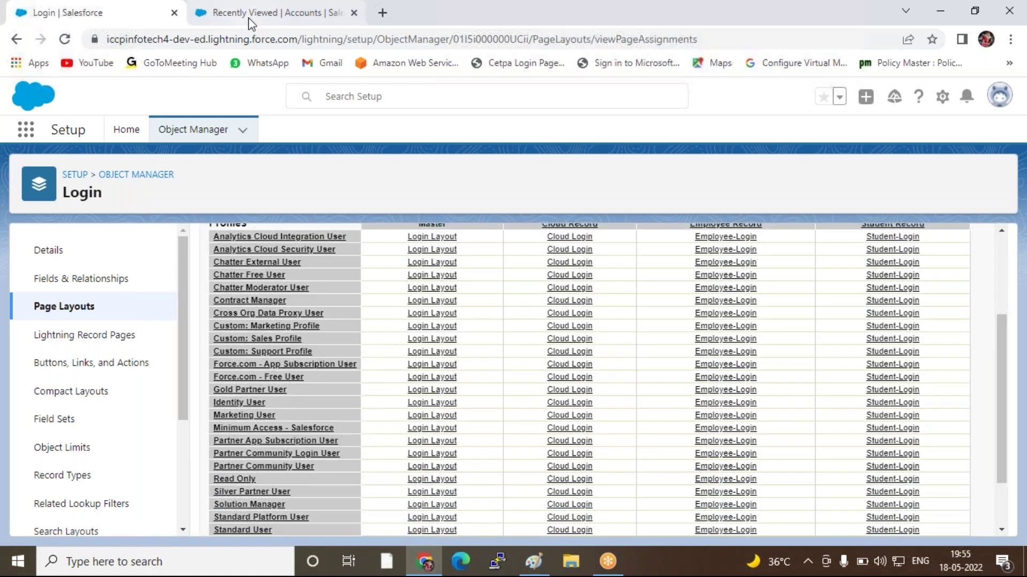
Reload the ICCP-Institute app and start a new Login record from the ICCP-Login tab menu
left_click(249, 17)
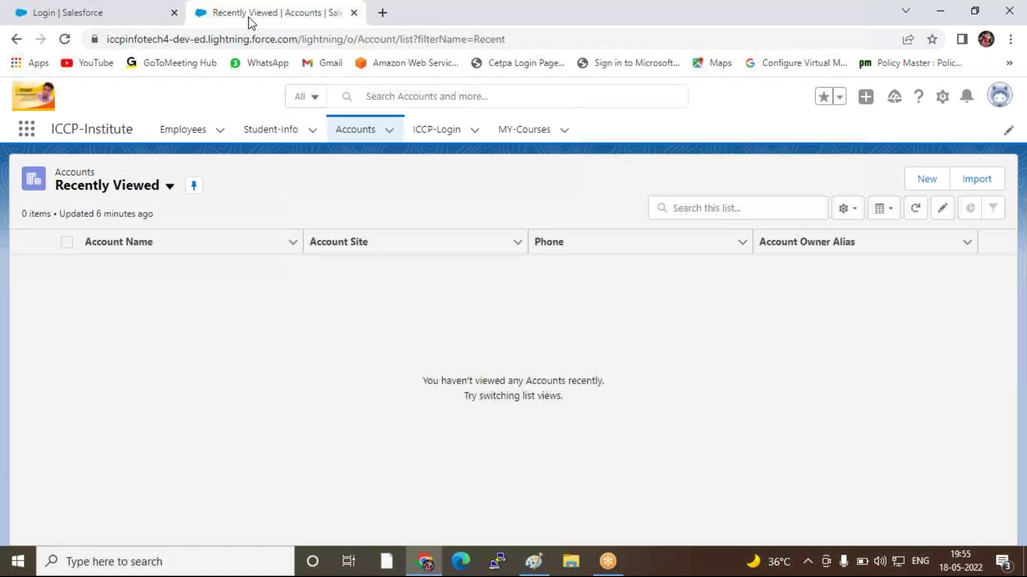
left_click(64, 43)
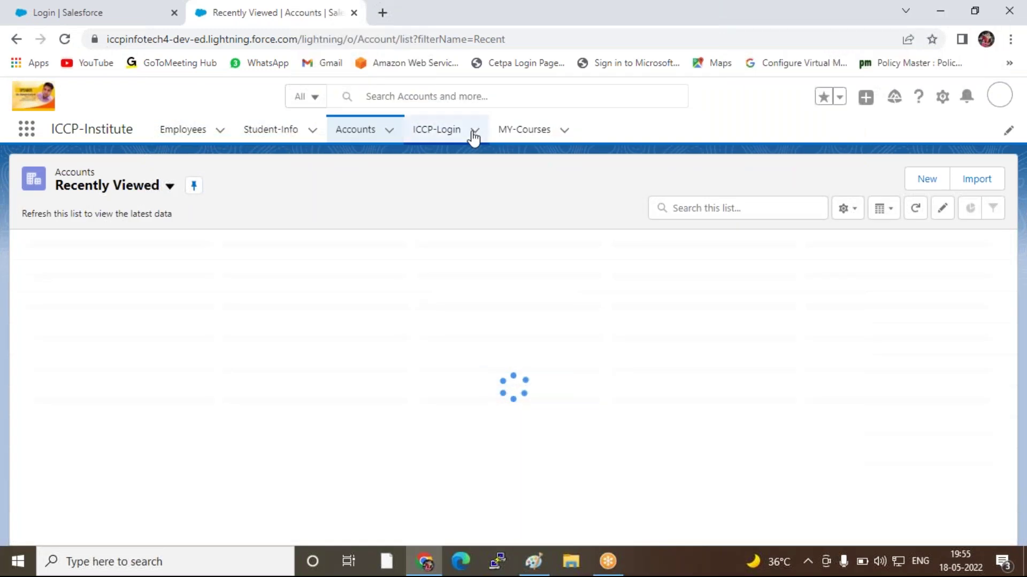
left_click(473, 131)
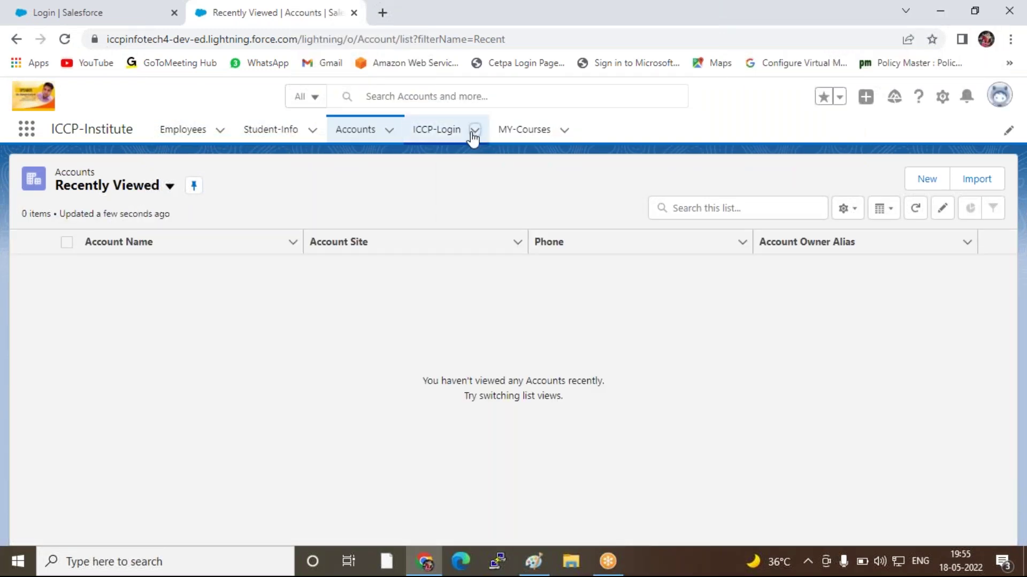
left_click(473, 133)
left_click(466, 161)
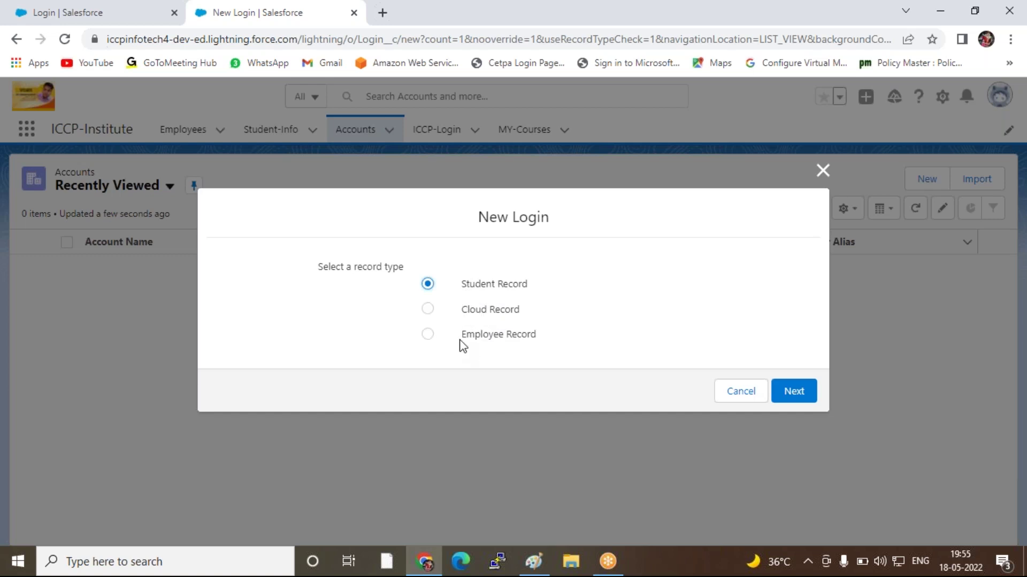
Check the Cloud, Employee and Student record type options, then close the New Login dialog unsaved
left_click(427, 310)
left_click(427, 334)
left_click(429, 286)
left_click_drag(307, 263, 353, 266)
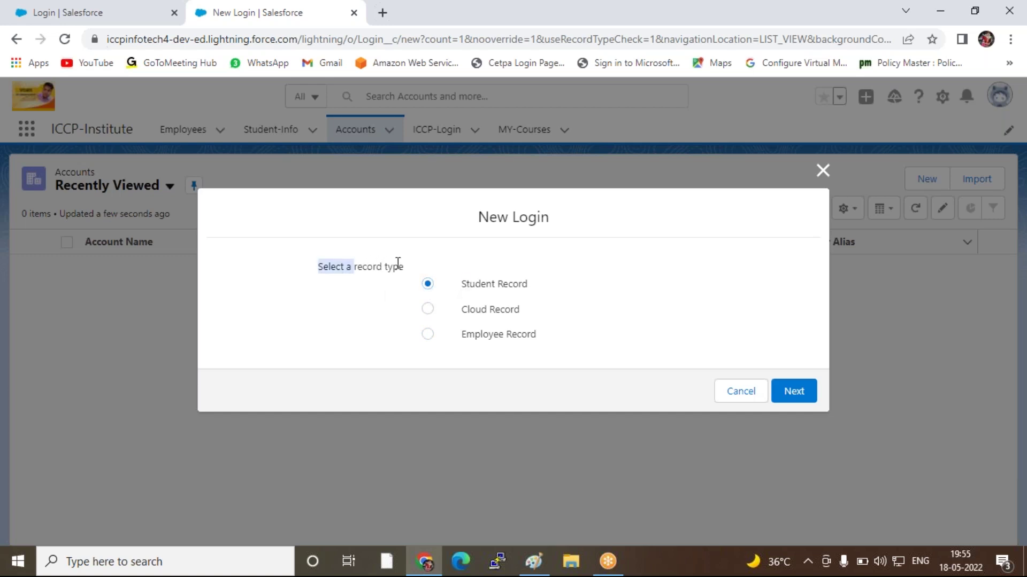
left_click(415, 263)
left_click(823, 171)
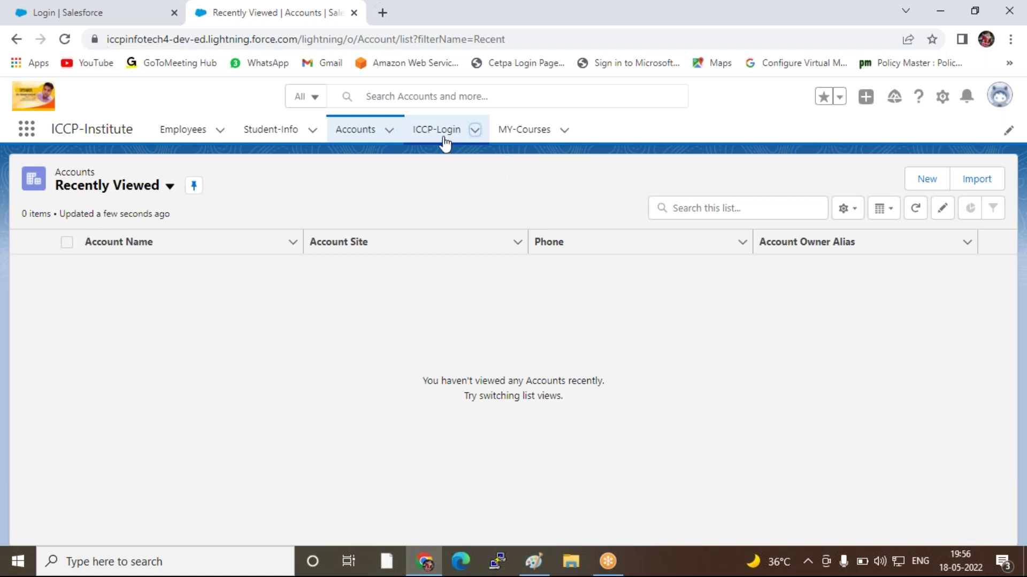
Preview the Cloud Record login form, which asks only for a Login Name, then cancel it
left_click(445, 138)
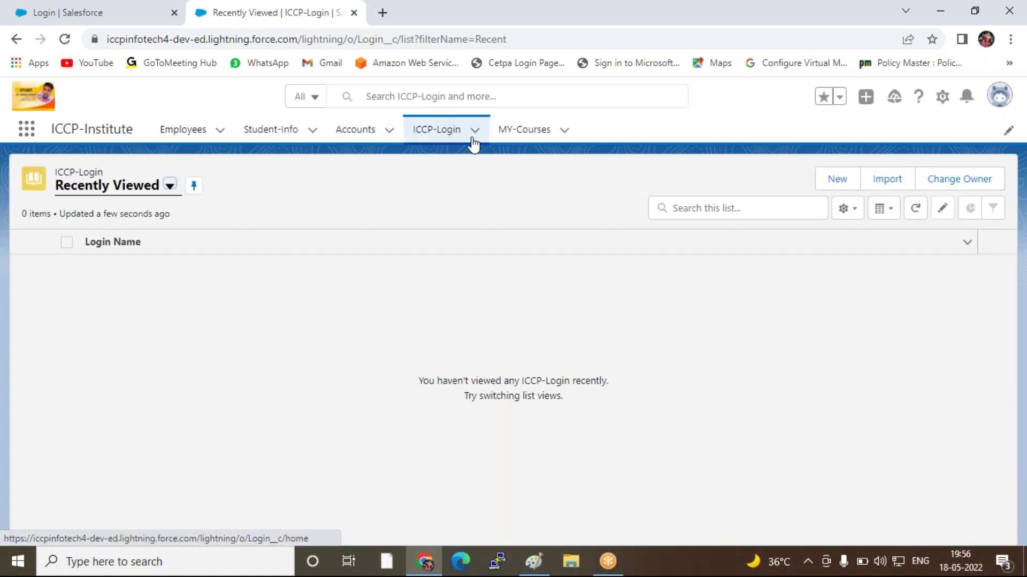
left_click(841, 185)
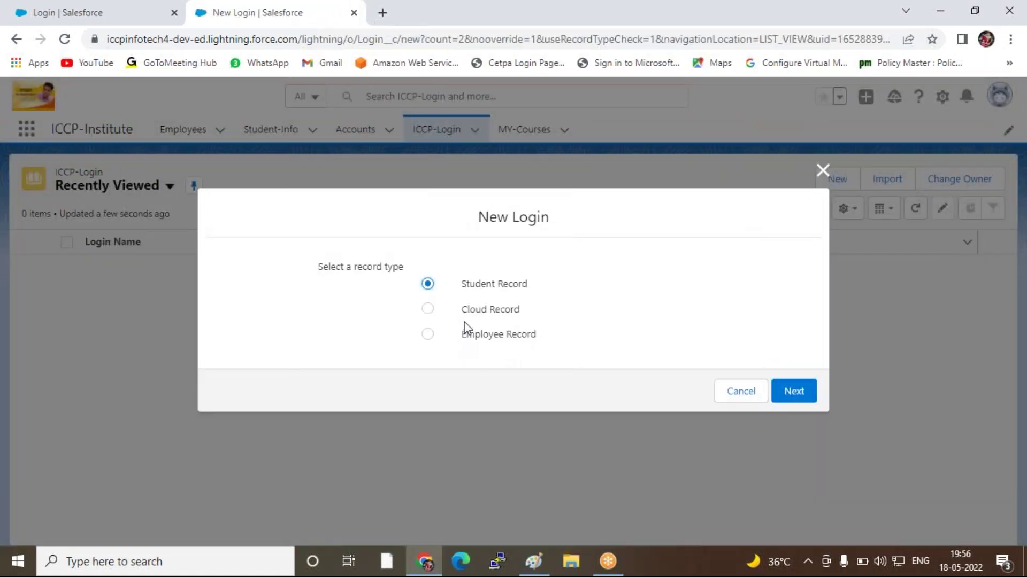
left_click(428, 311)
left_click(790, 392)
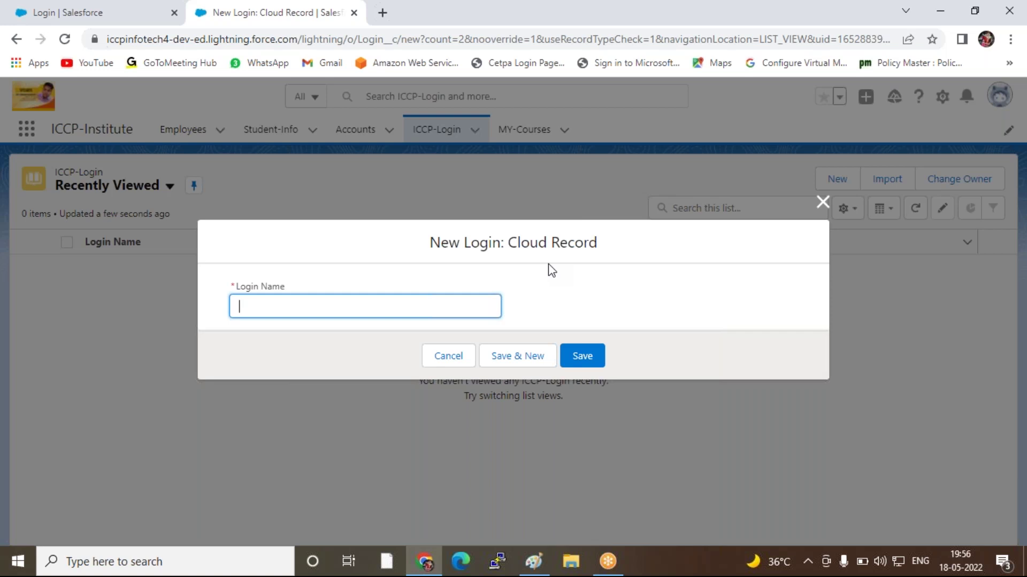
left_click(822, 202)
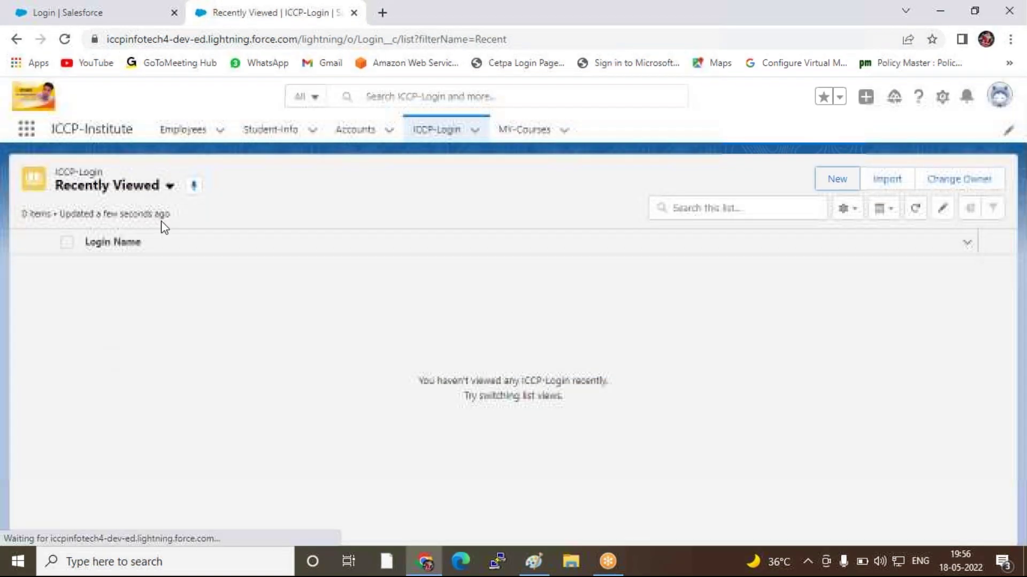
Reload the ICCP-Login list, then open and close another New Login dialog without saving
left_click(455, 138)
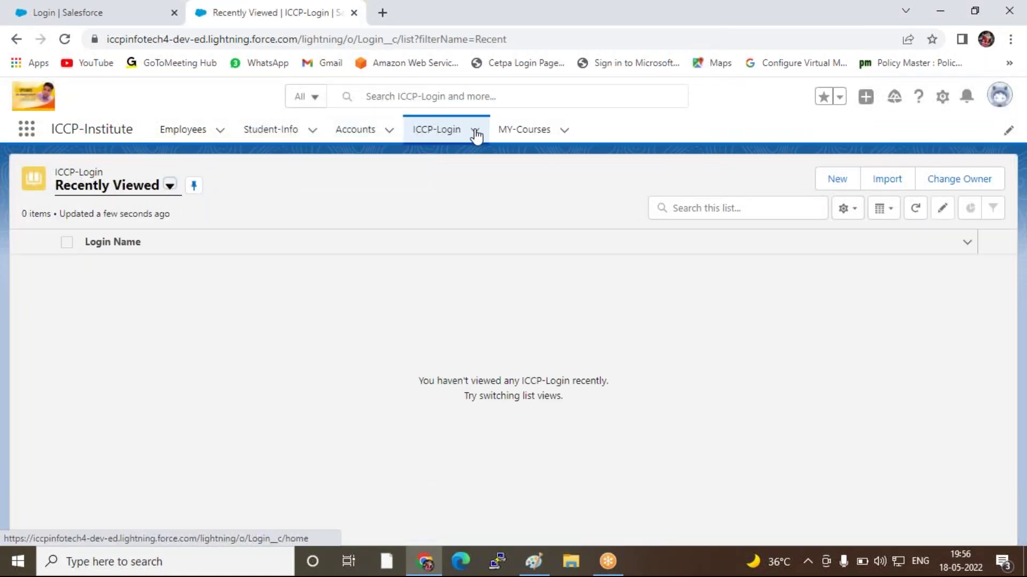
left_click(476, 132)
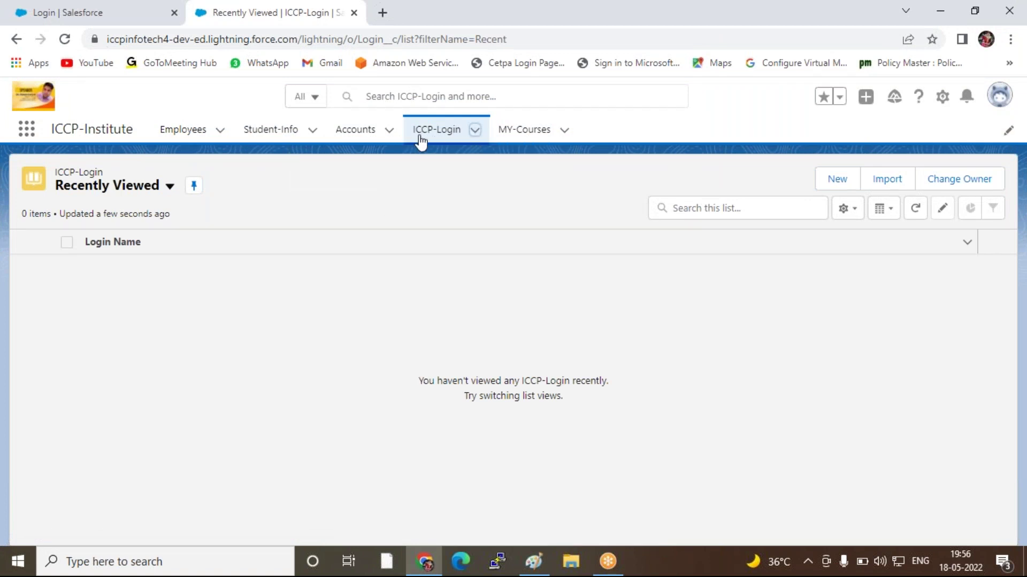
left_click(421, 135)
left_click(457, 138)
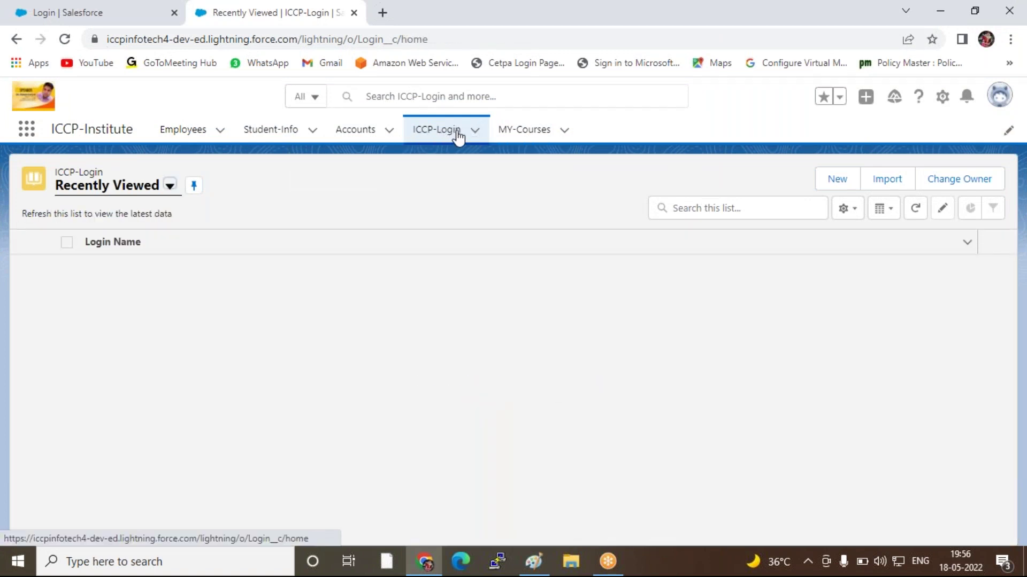
left_click(838, 180)
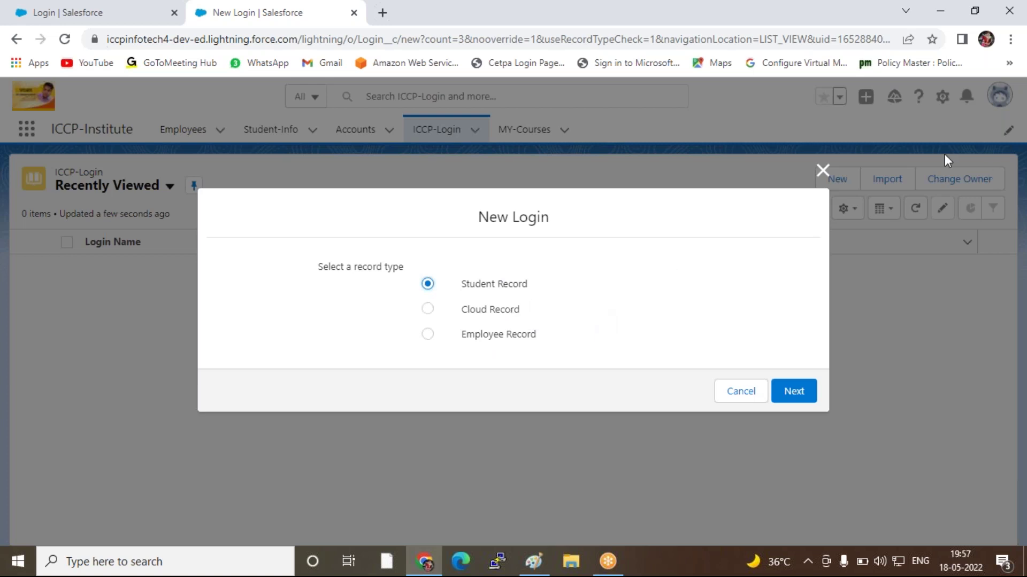
left_click(822, 171)
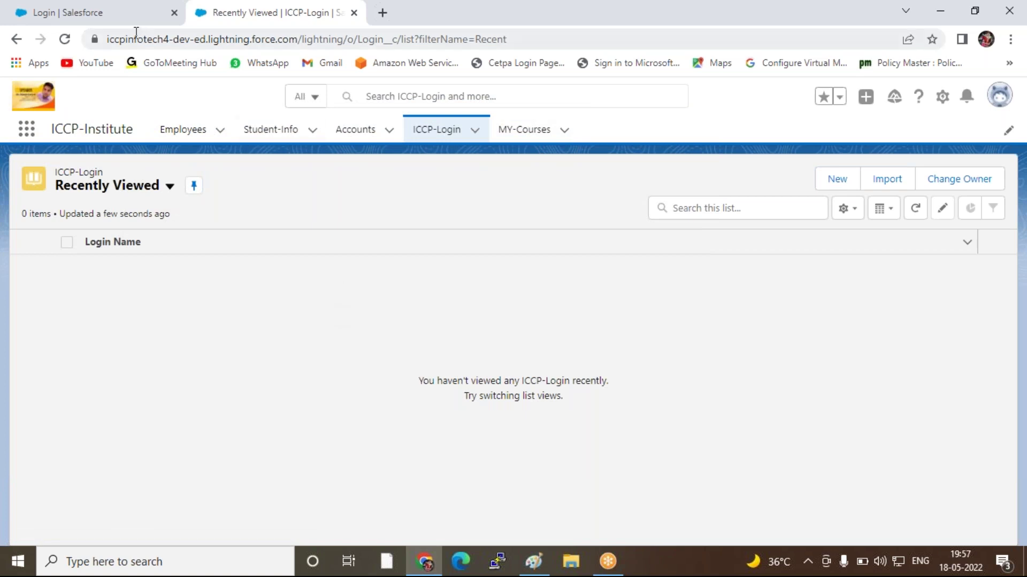
Switch the Setup tab to the Object Manager list, then return to the ICCP-Login list tab
left_click(104, 11)
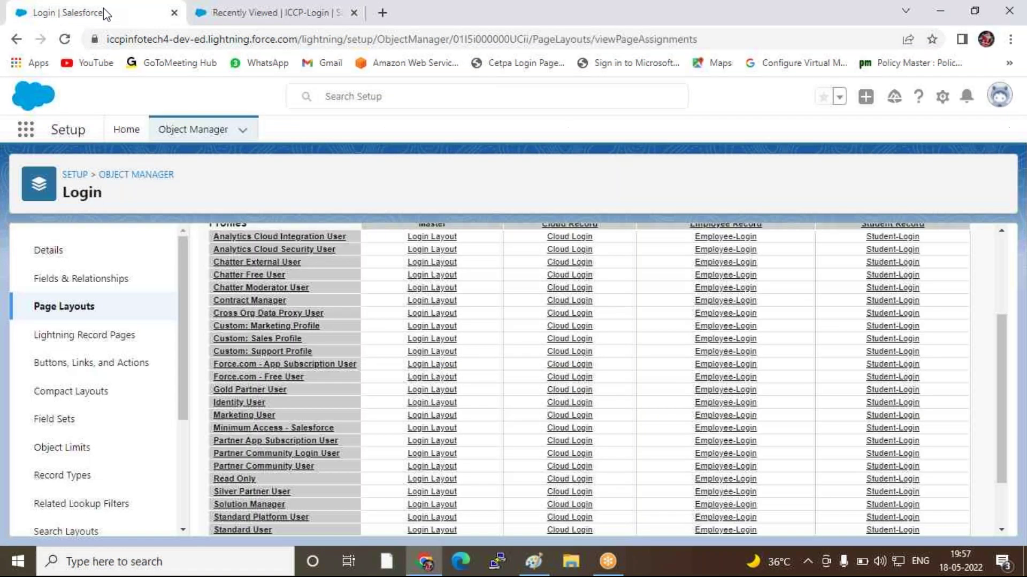
left_click(131, 177)
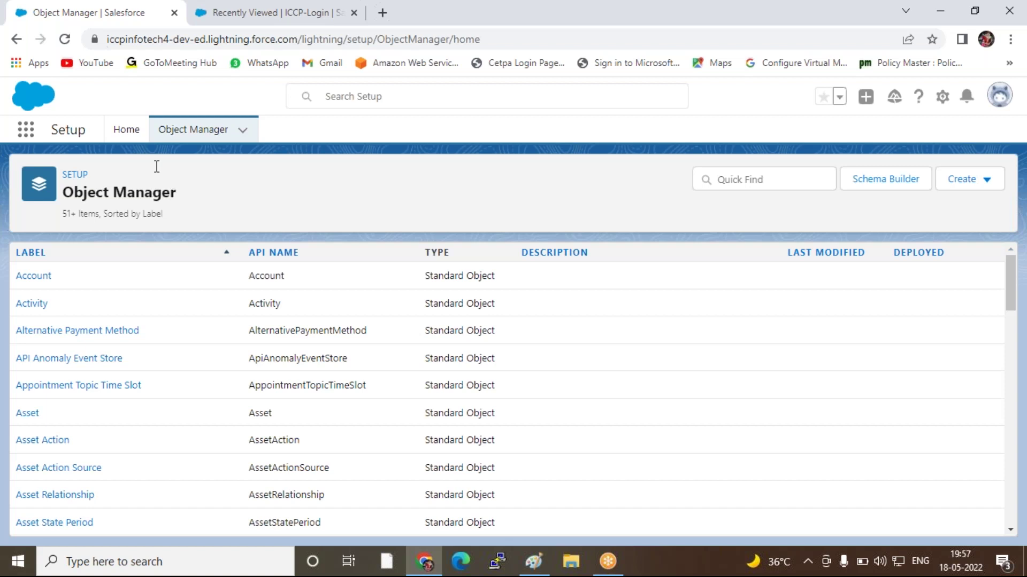
left_click(241, 15)
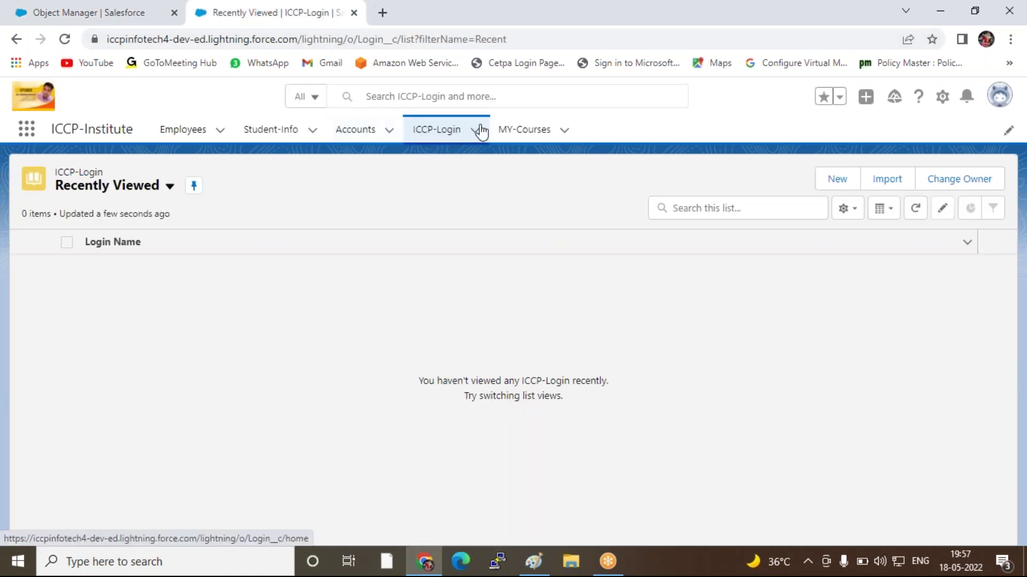
left_click(345, 131)
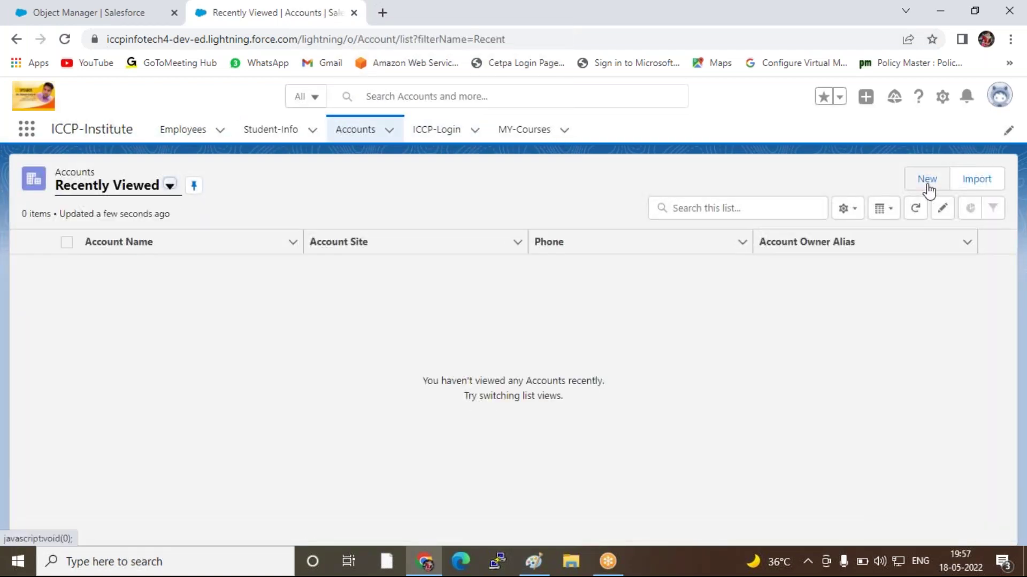
left_click(928, 187)
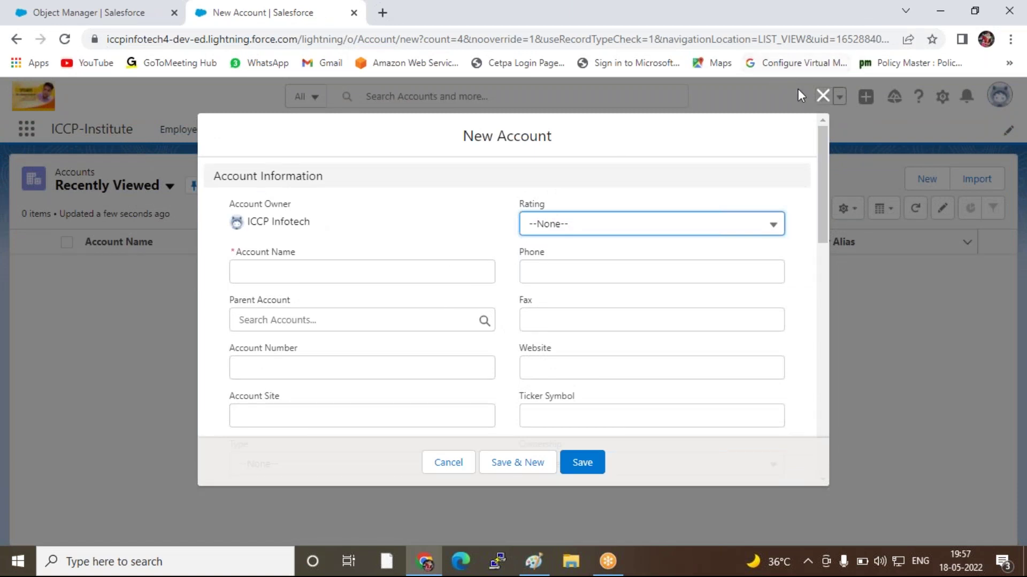
left_click(824, 101)
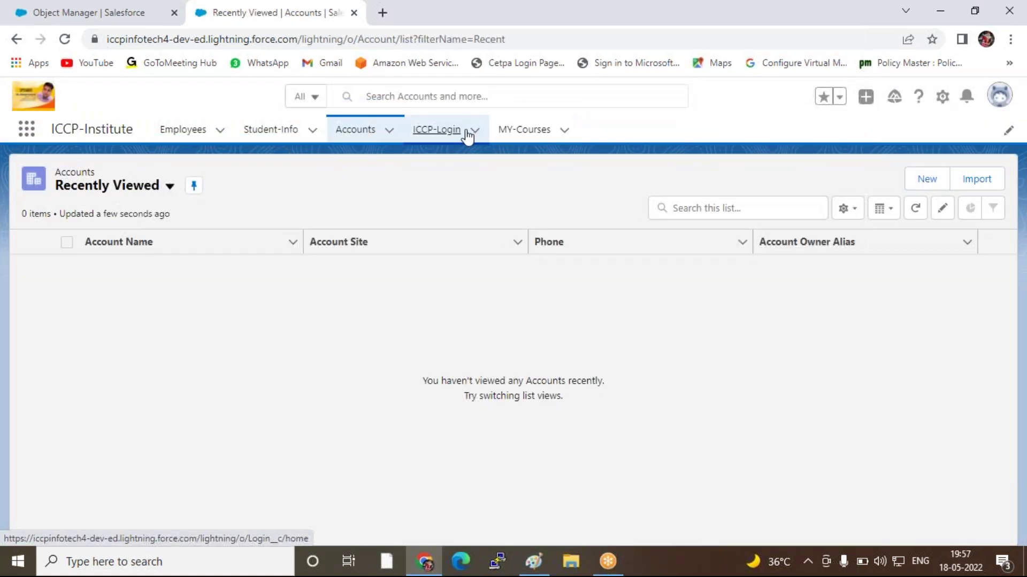
left_click(466, 133)
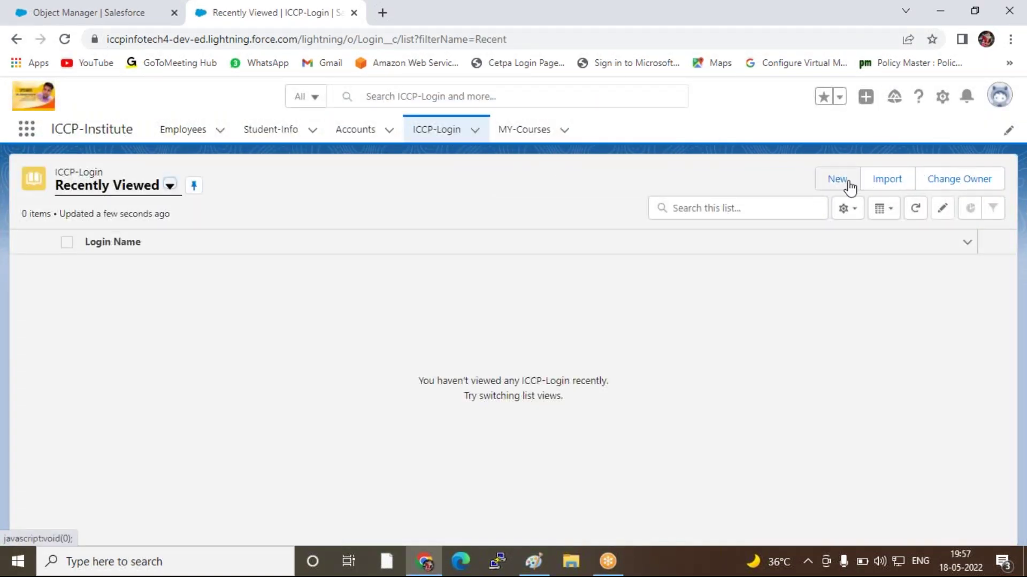
left_click(844, 183)
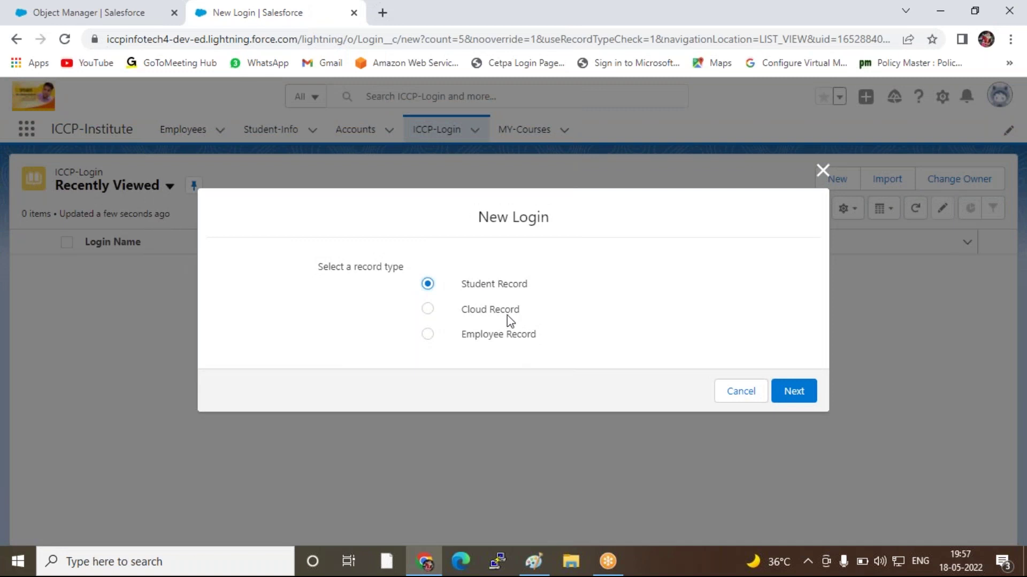
left_click(507, 309)
left_click(822, 171)
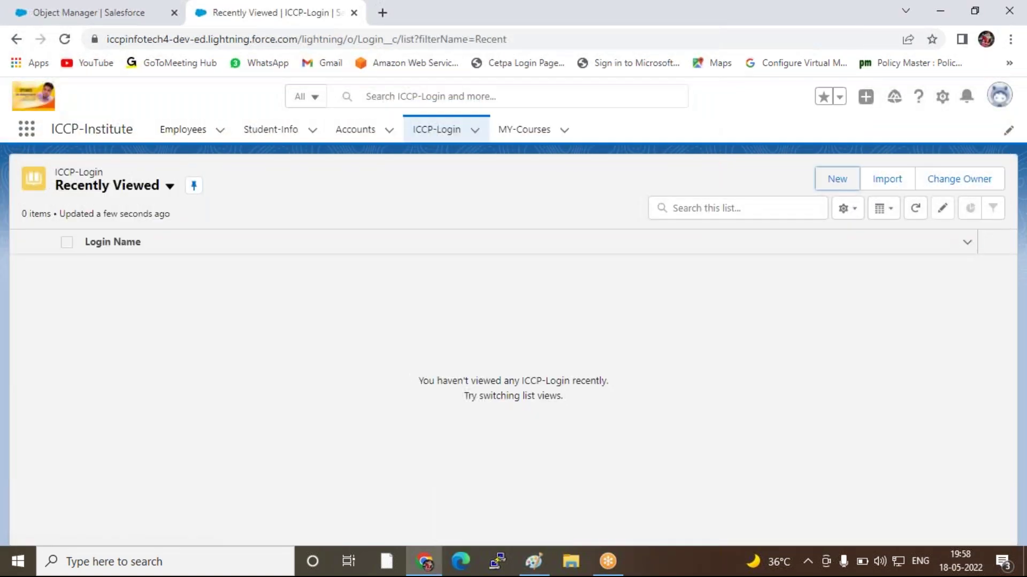
left_click(475, 132)
Close the ICCP-Login tab menu and return to the Object Manager list of objects
left_click(475, 133)
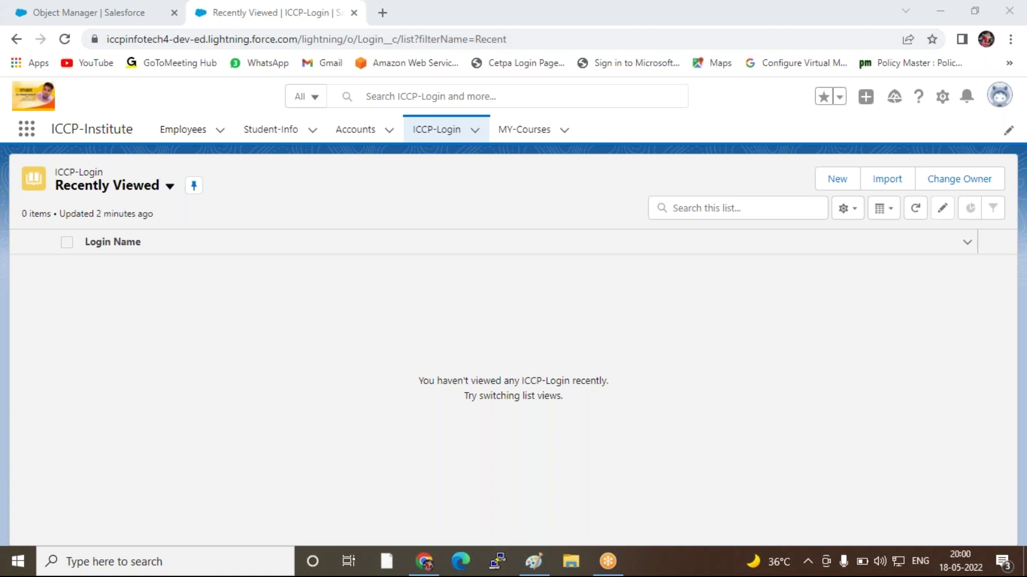
left_click(84, 12)
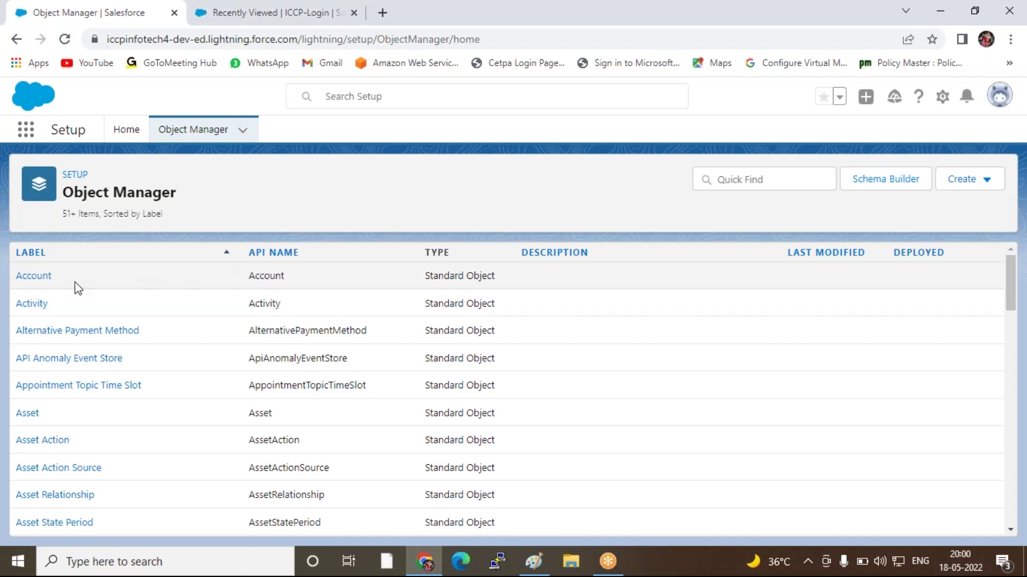
left_click(254, 8)
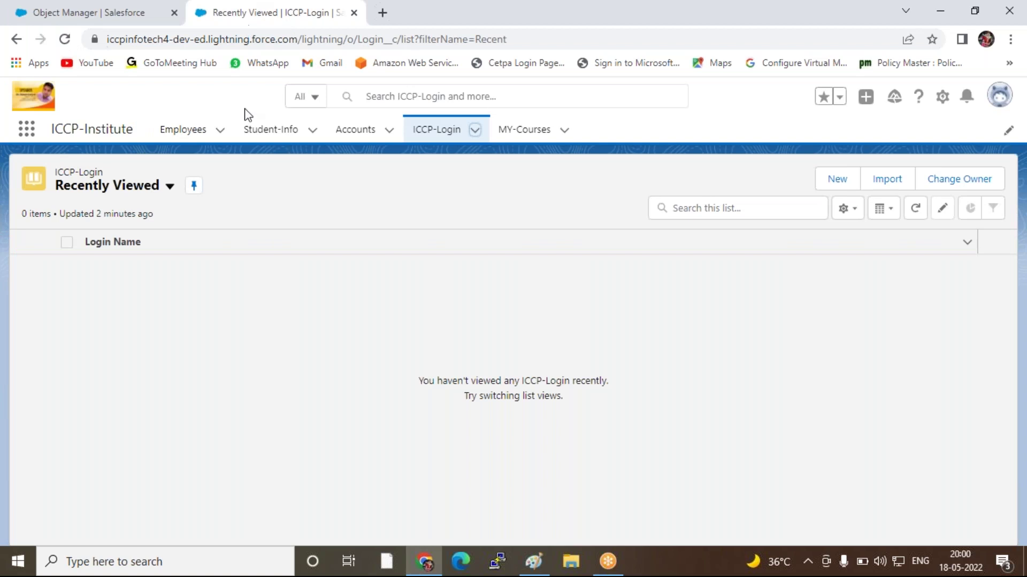
left_click(105, 12)
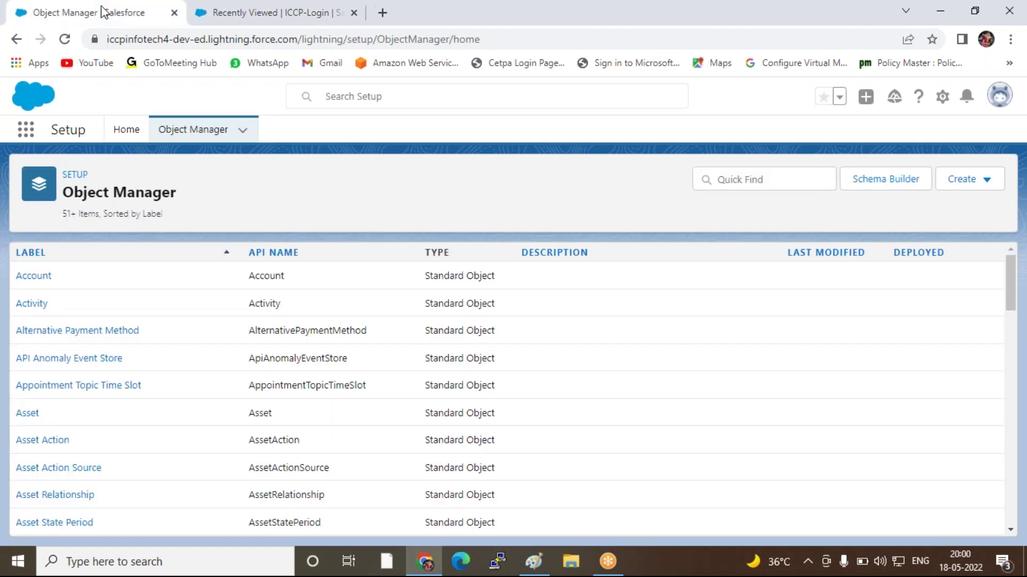
left_click(176, 134)
left_click(757, 63)
left_click(772, 179)
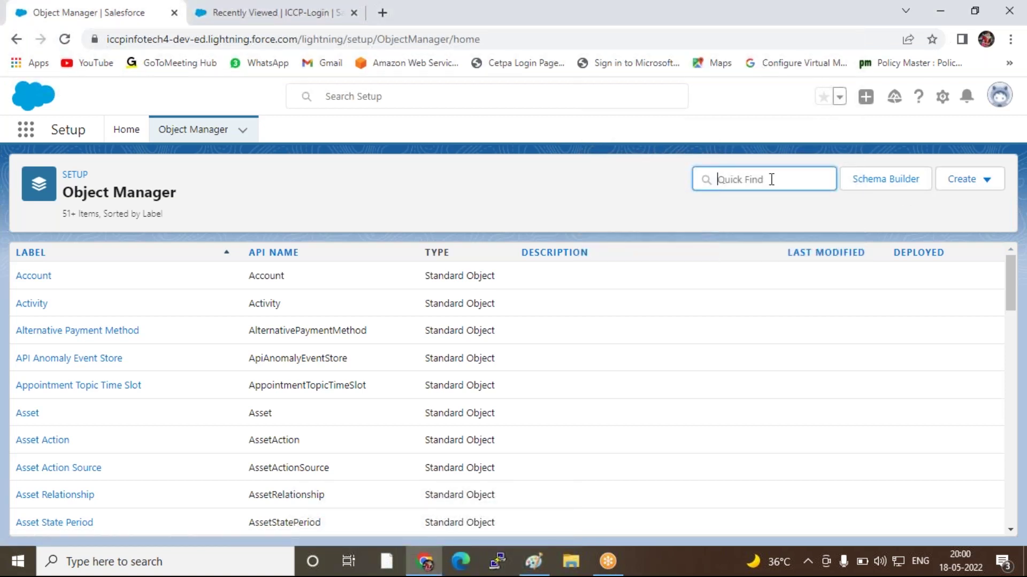
type("my")
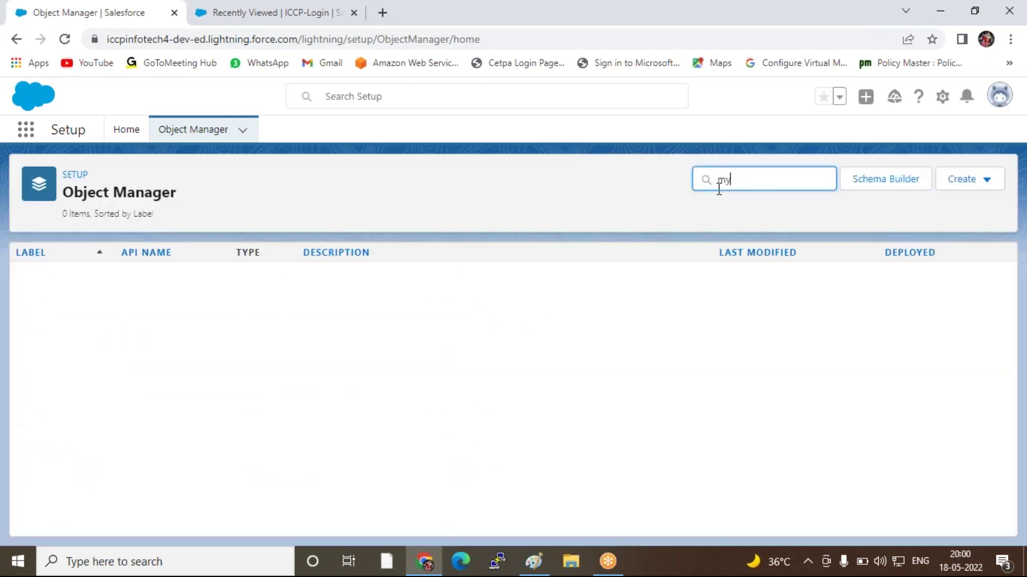
key("BackSpace")
key("BackSpace")
type("My")
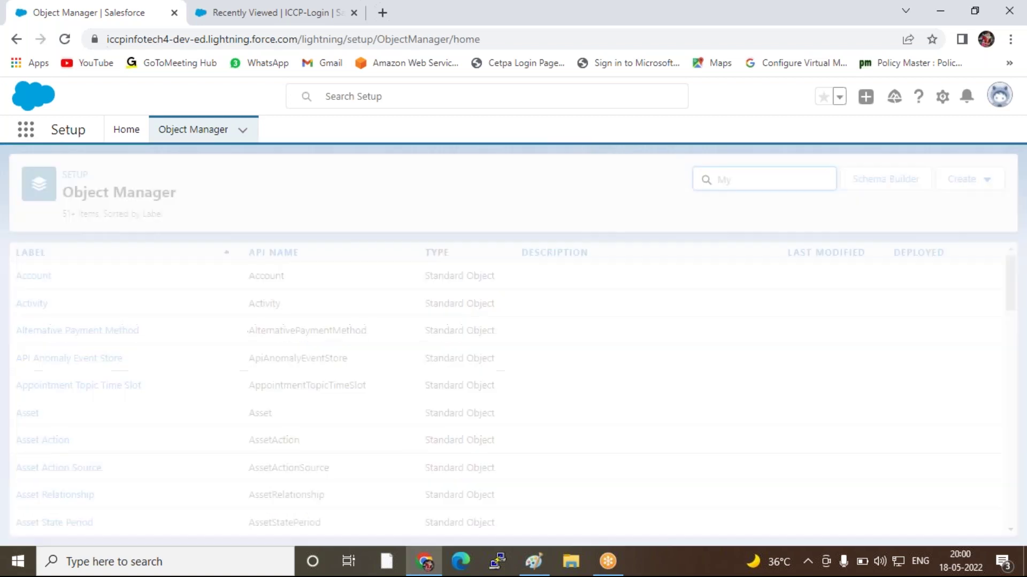
key("BackSpace")
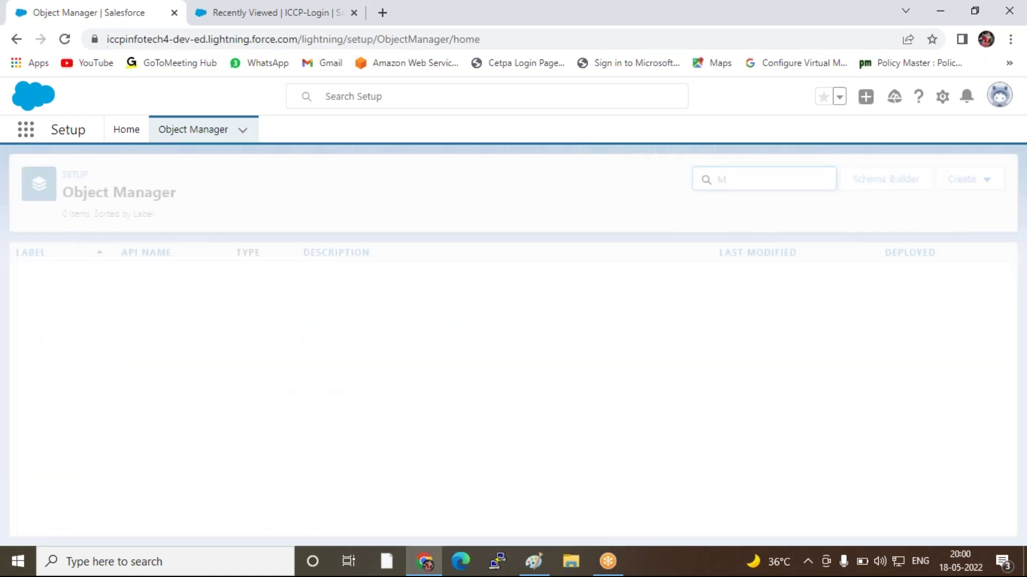
type("Y")
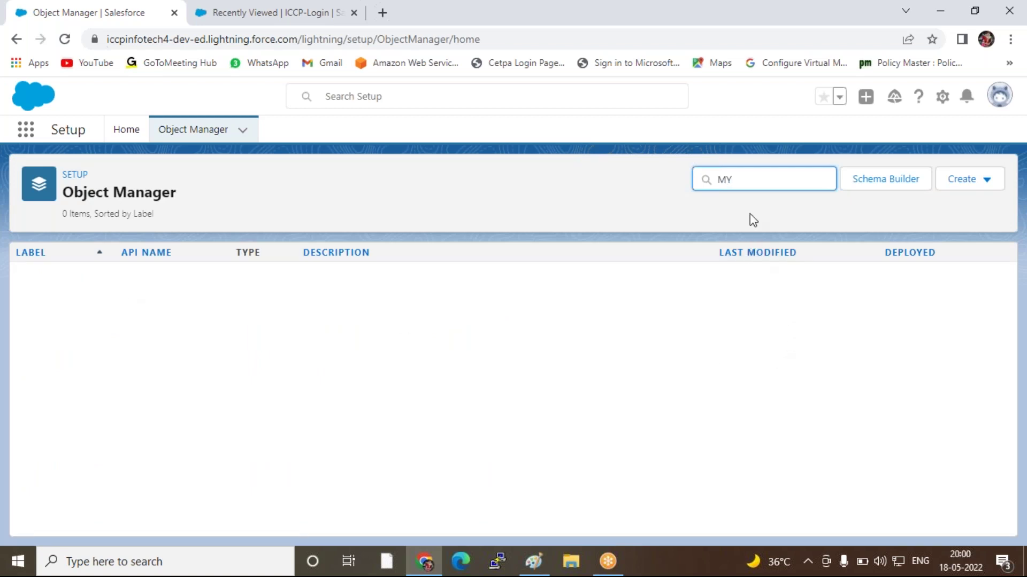
key("BackSpace")
type("ICCP")
left_click(268, 12)
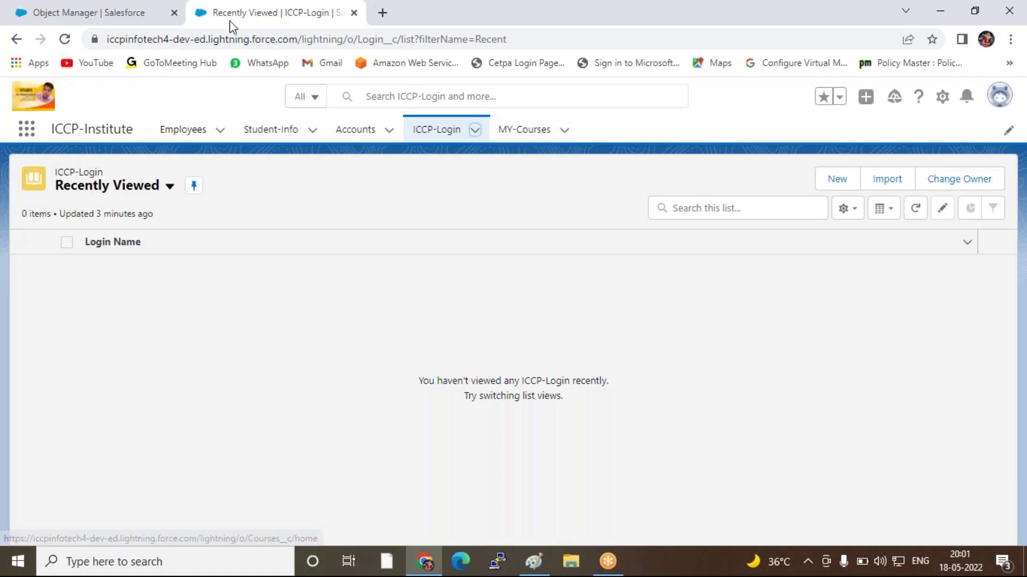
left_click(96, 13)
left_click(260, 19)
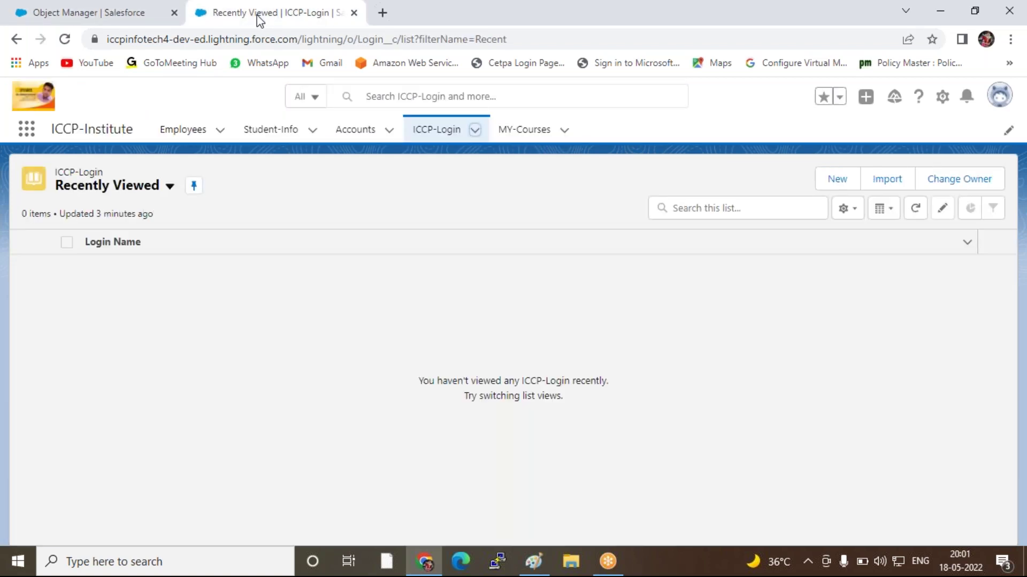
left_click(122, 16)
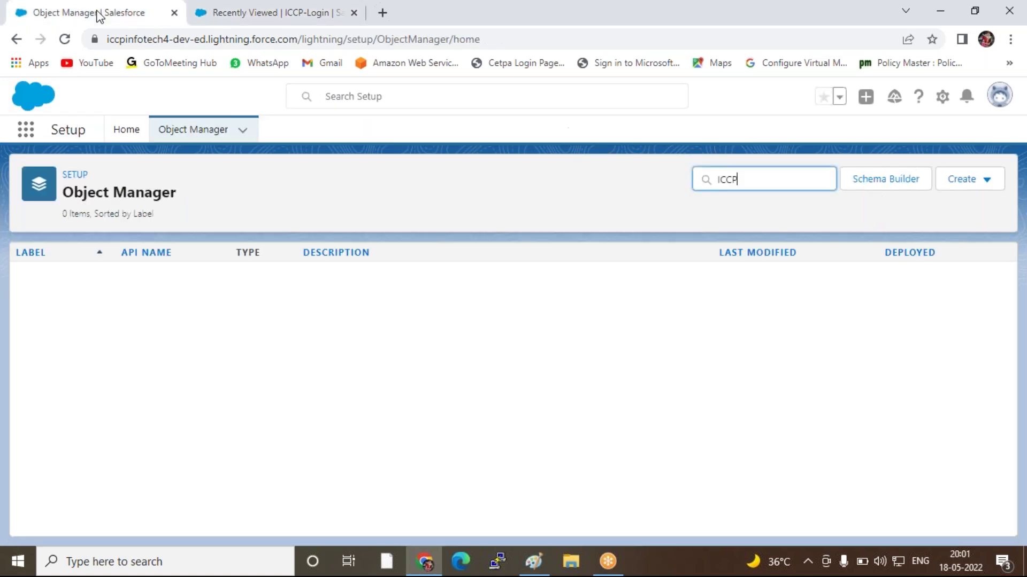
left_click_drag(755, 184, 491, 147)
type("MY")
left_click(64, 40)
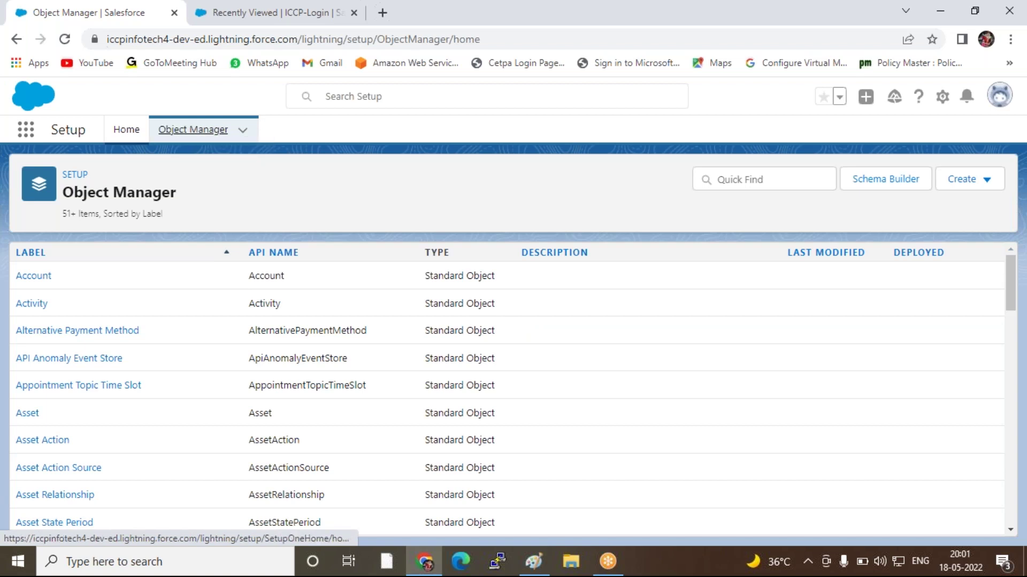
Filter the Object Manager object list by 'MY'
left_click(122, 133)
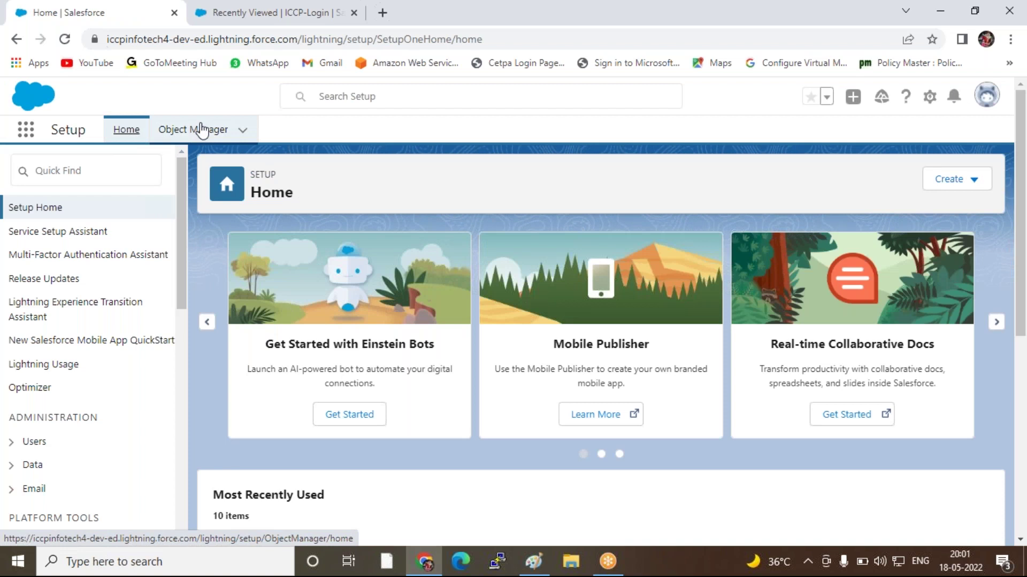
left_click(202, 130)
left_click(751, 179)
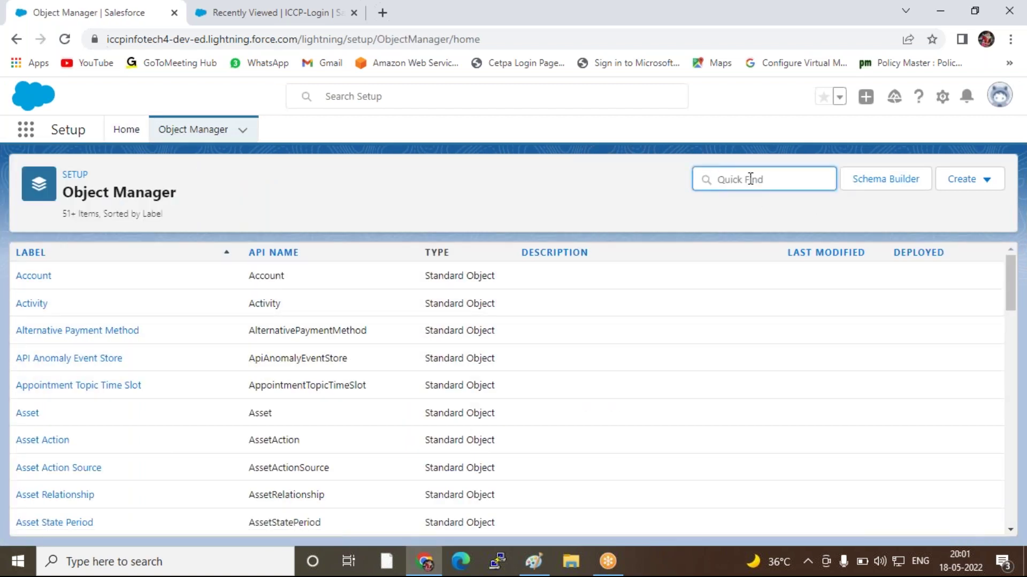
type("MY")
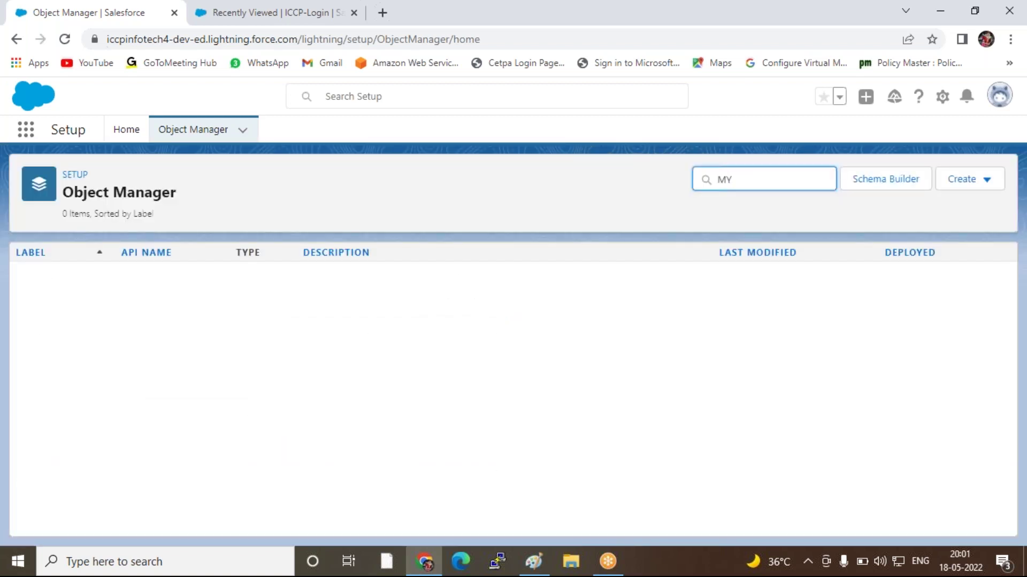
double_click(745, 181)
left_click(529, 323)
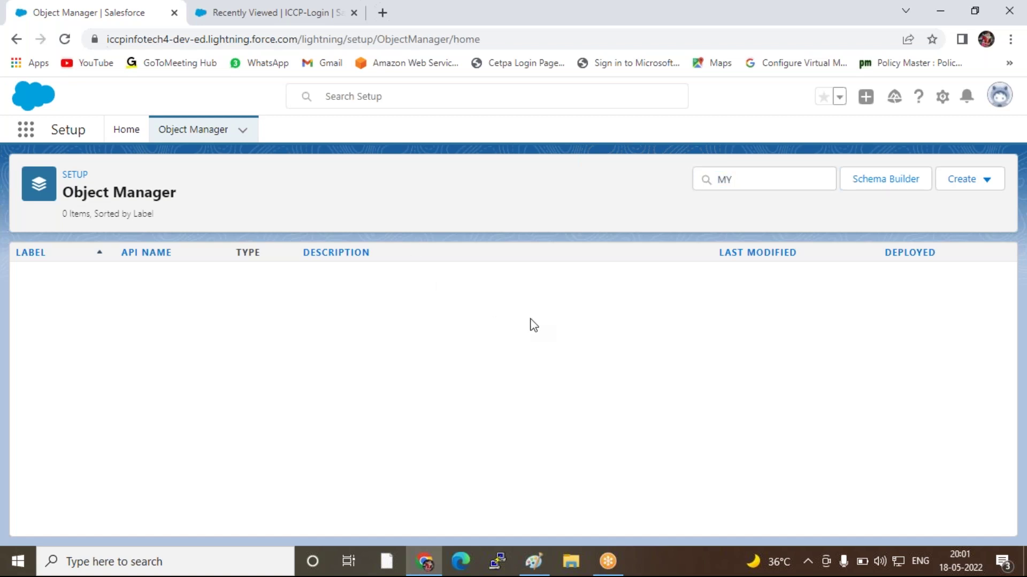
Return to the Setup Home page and reload it
left_click(125, 134)
double_click(59, 132)
left_click(64, 39)
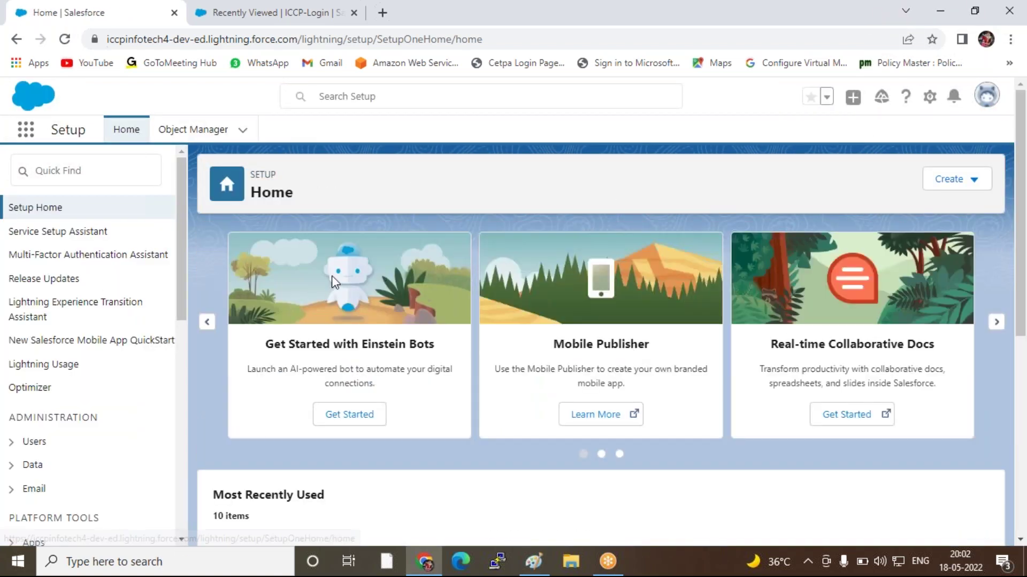
Search 'obj' in the Setup Quick Find and reload the ICCP-Login list
left_click(82, 171)
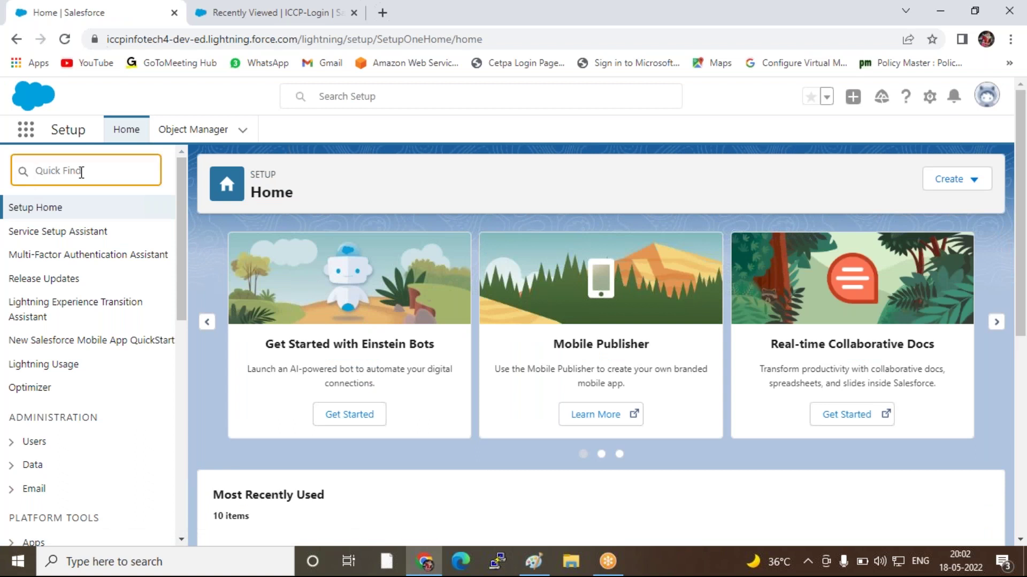
type("ob")
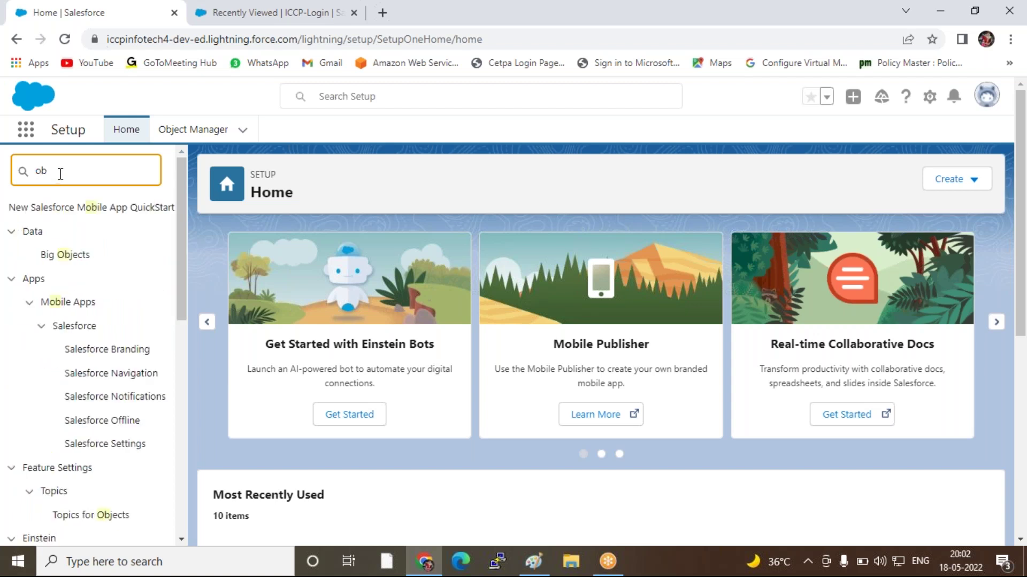
type("j")
left_click(259, 13)
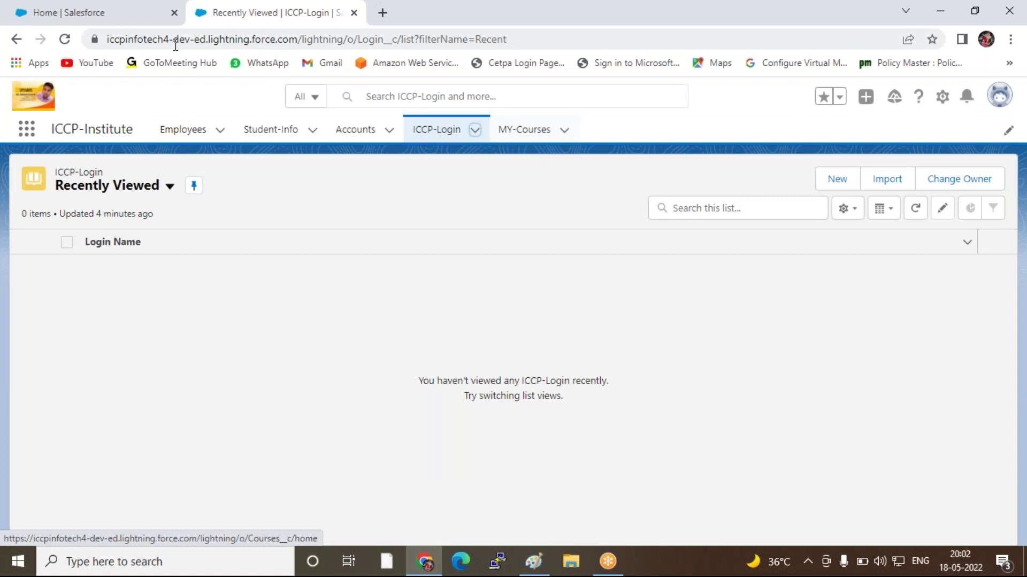
left_click(64, 39)
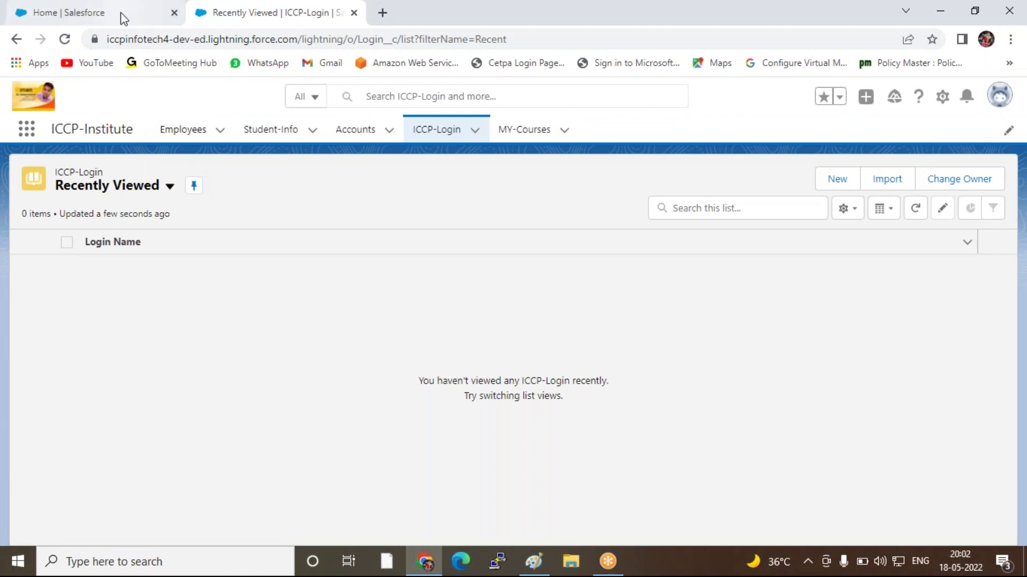
left_click(120, 13)
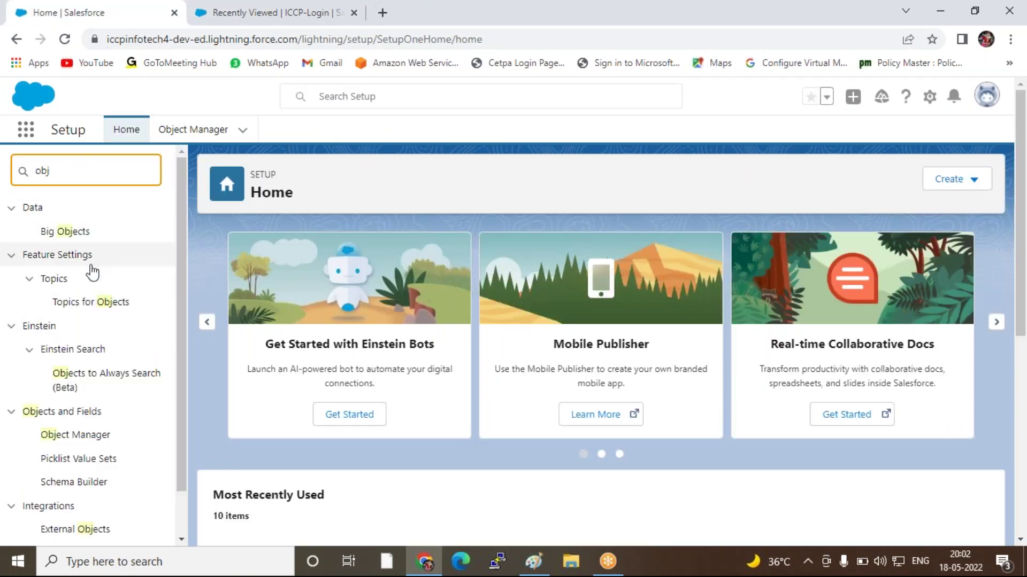
Filter the Object Manager by 'Cou' to show Account and the Courses custom object
scroll(92, 270, "down", 1)
left_click(92, 392)
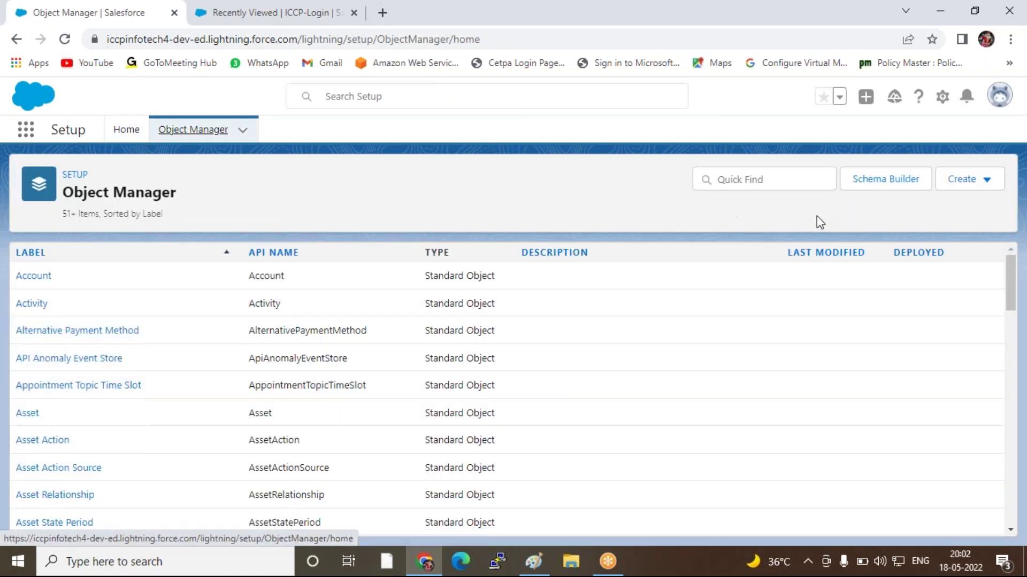
left_click(745, 181)
type("Cou")
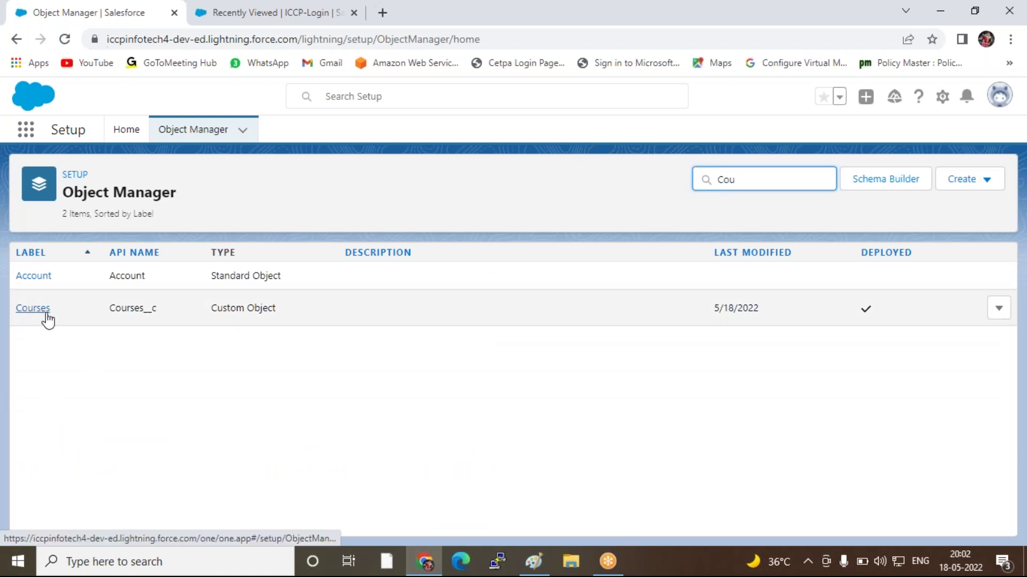
left_click(589, 165)
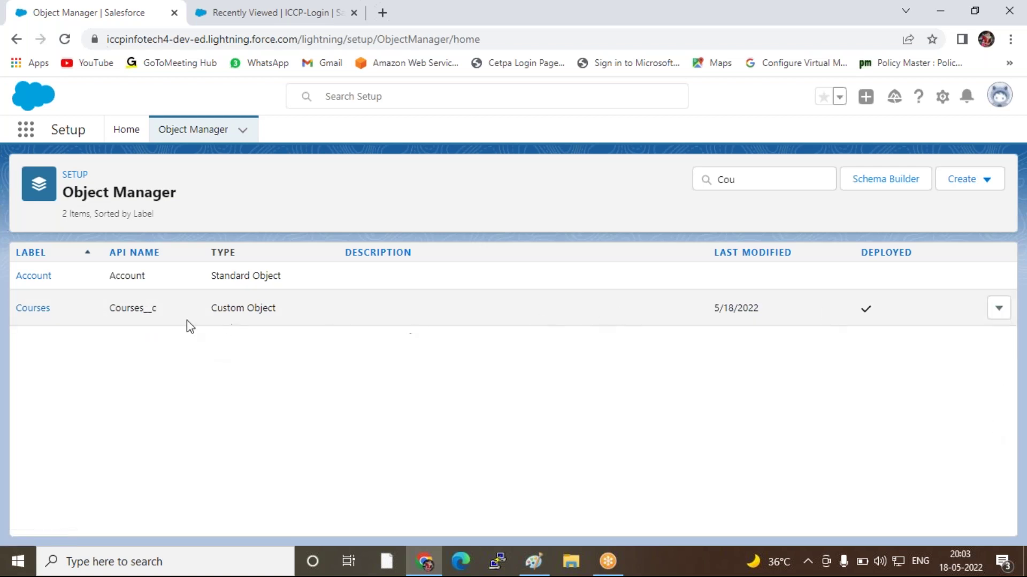
Open the Courses object in Object Manager and view its Page Layouts list
left_click(29, 310)
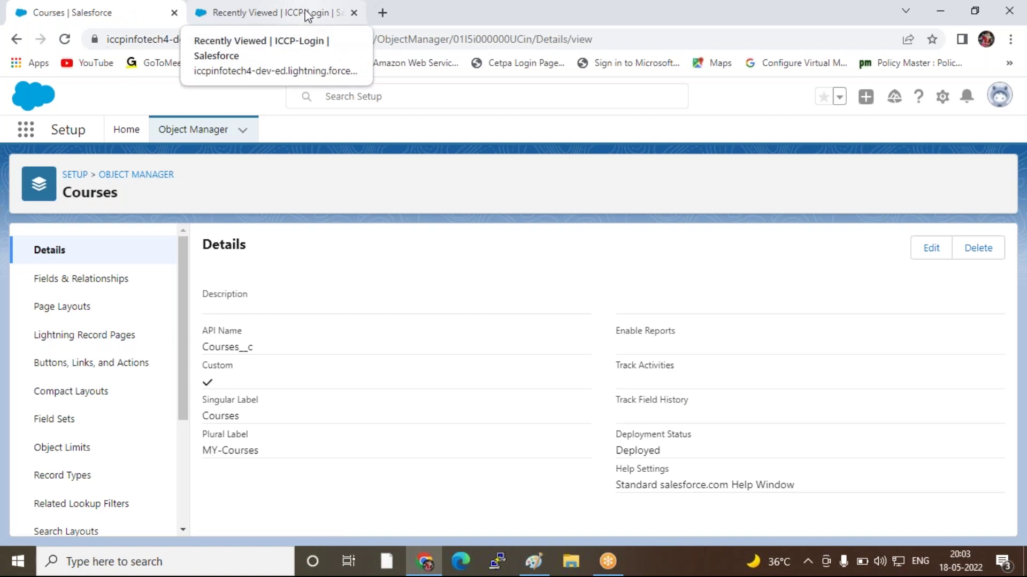
left_click(242, 14)
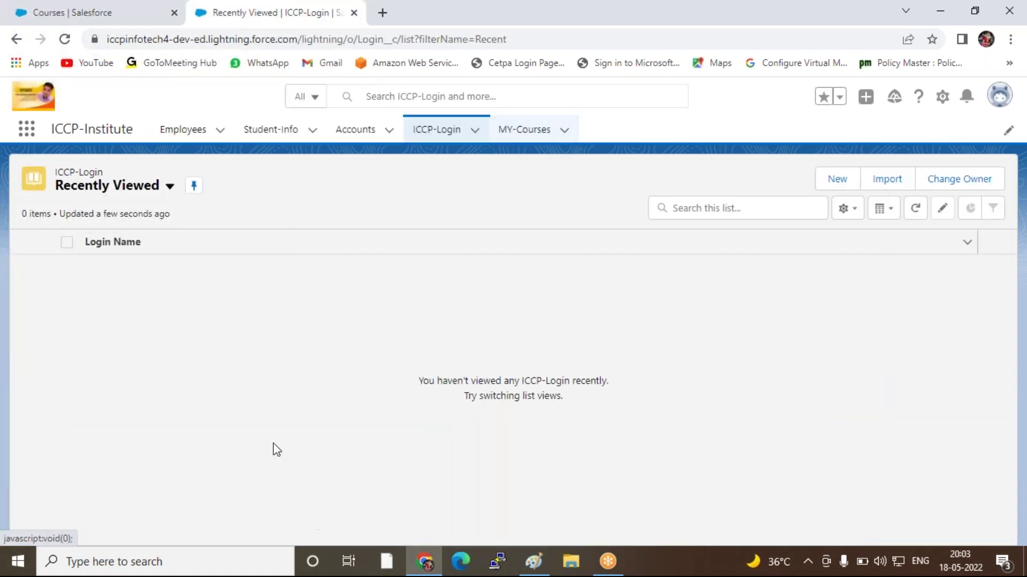
left_click(89, 12)
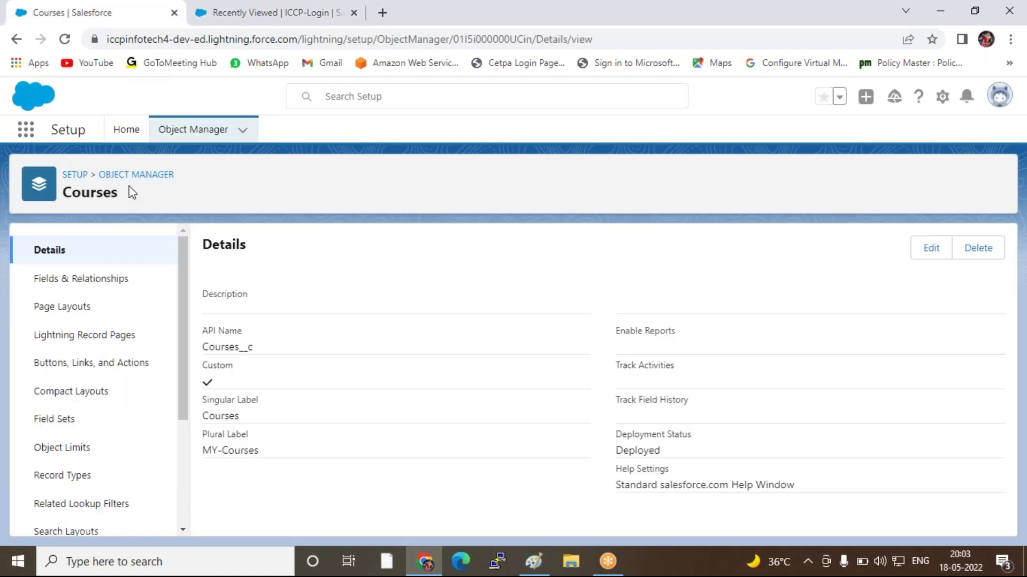
left_click(67, 310)
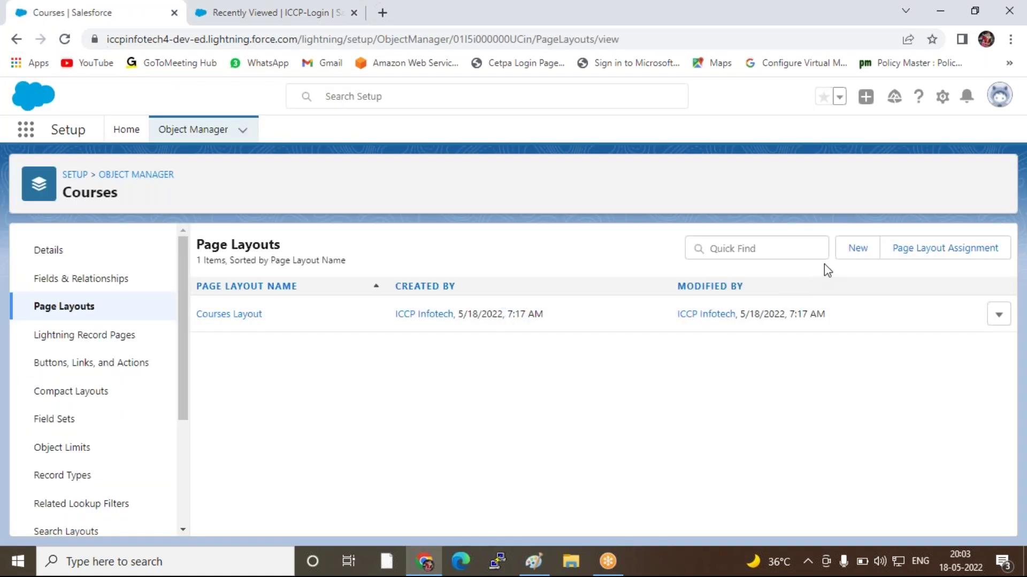
Create and save a Courses page layout named 'Salesforce Admin', then begin another new layout
left_click(858, 249)
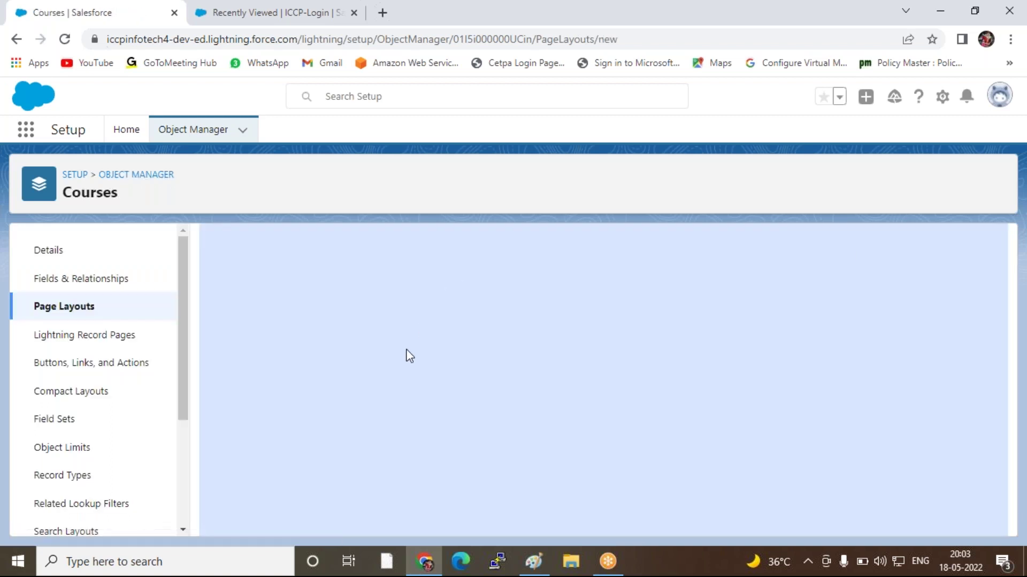
left_click(385, 350)
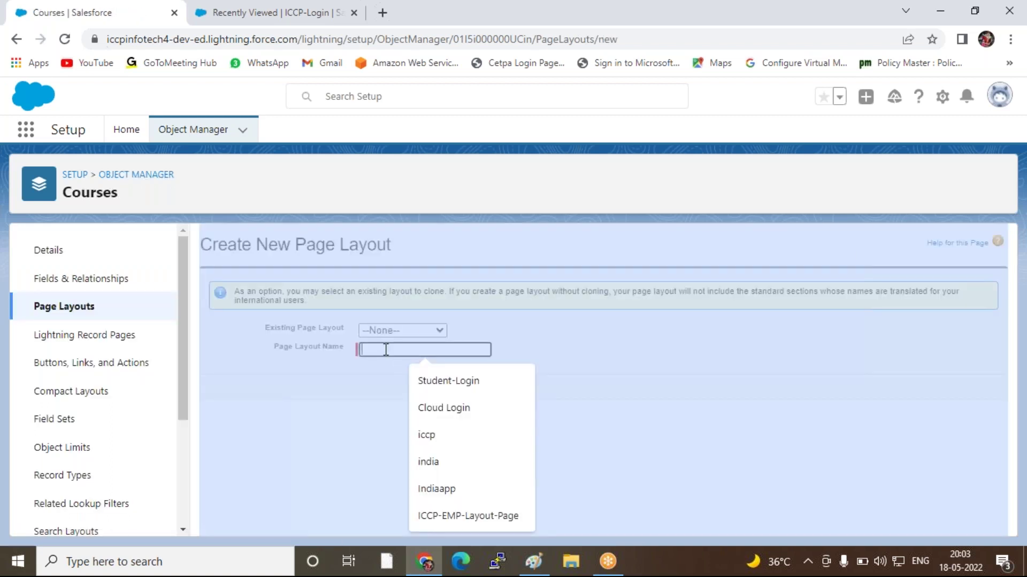
type("Sale")
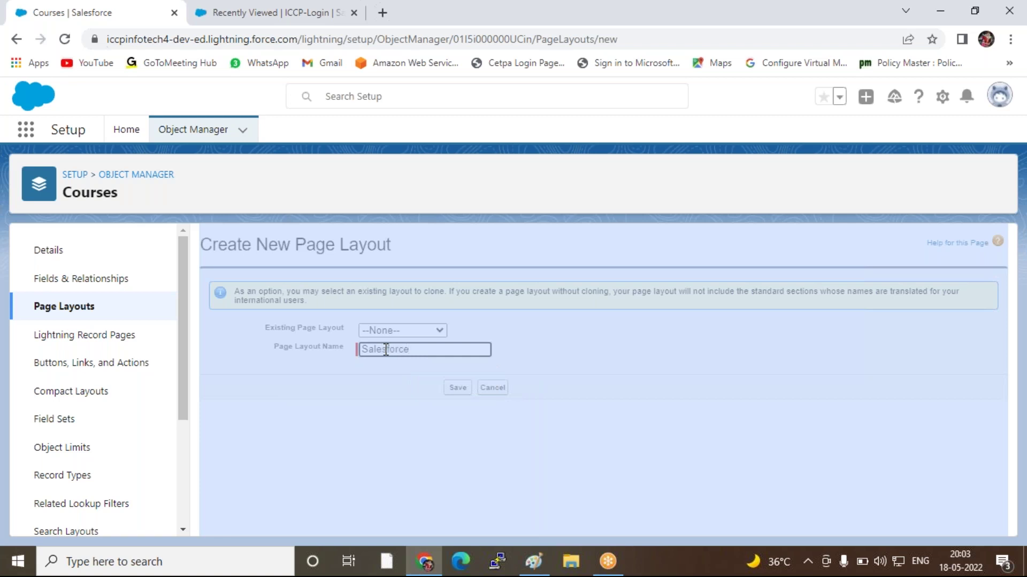
type("sforce Adm")
double_click(483, 184)
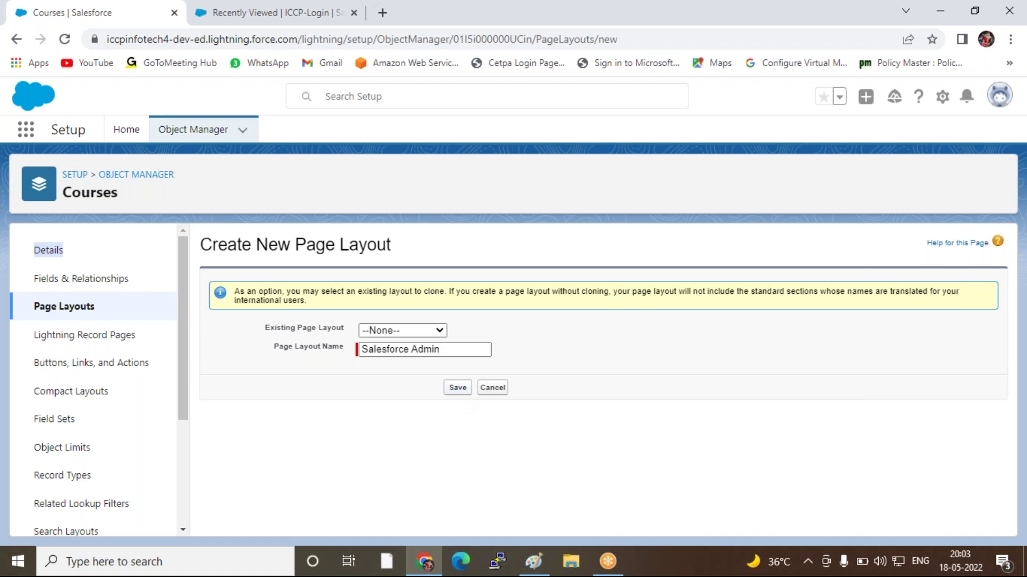
left_click(457, 387)
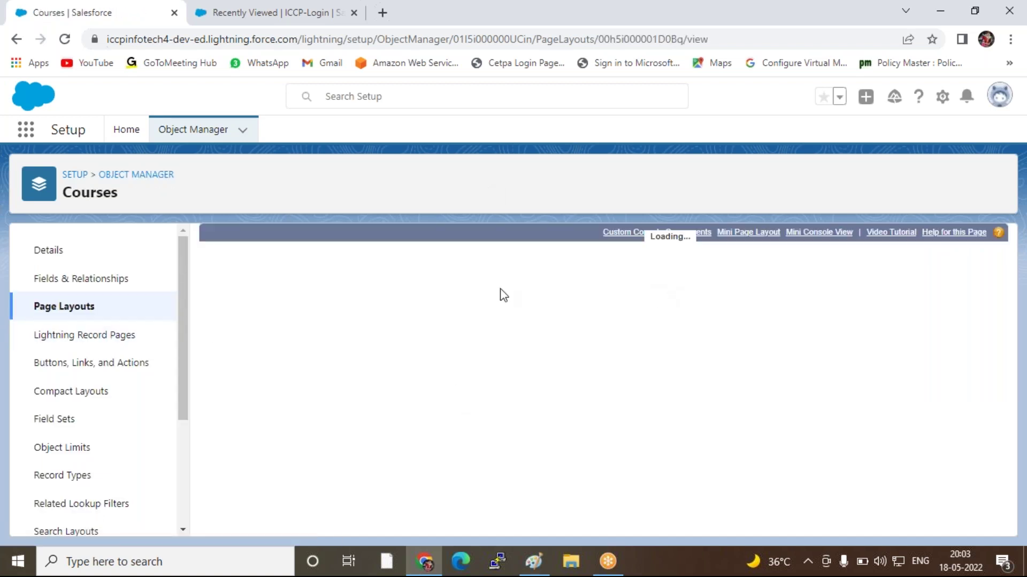
left_click(219, 256)
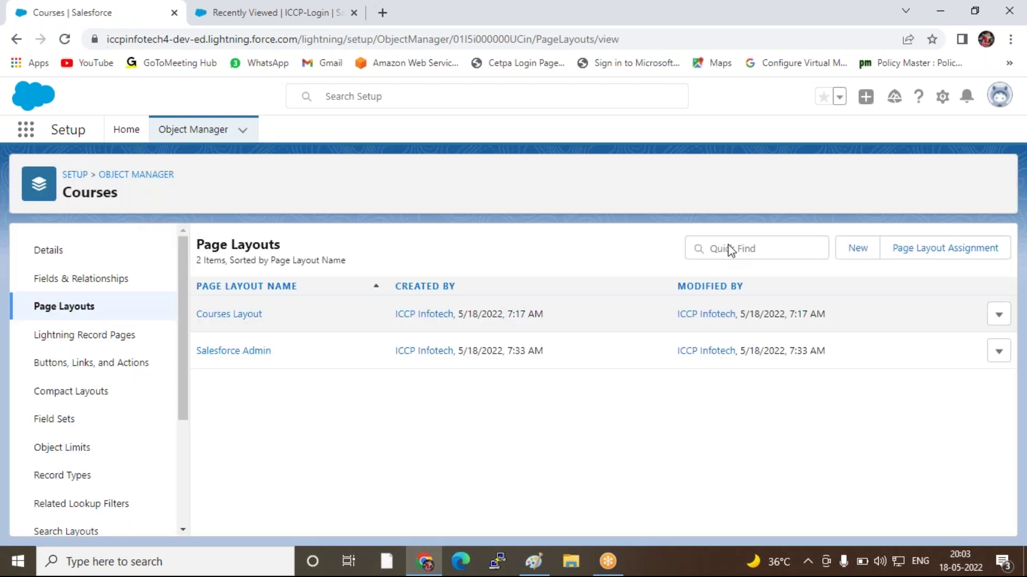
left_click(854, 252)
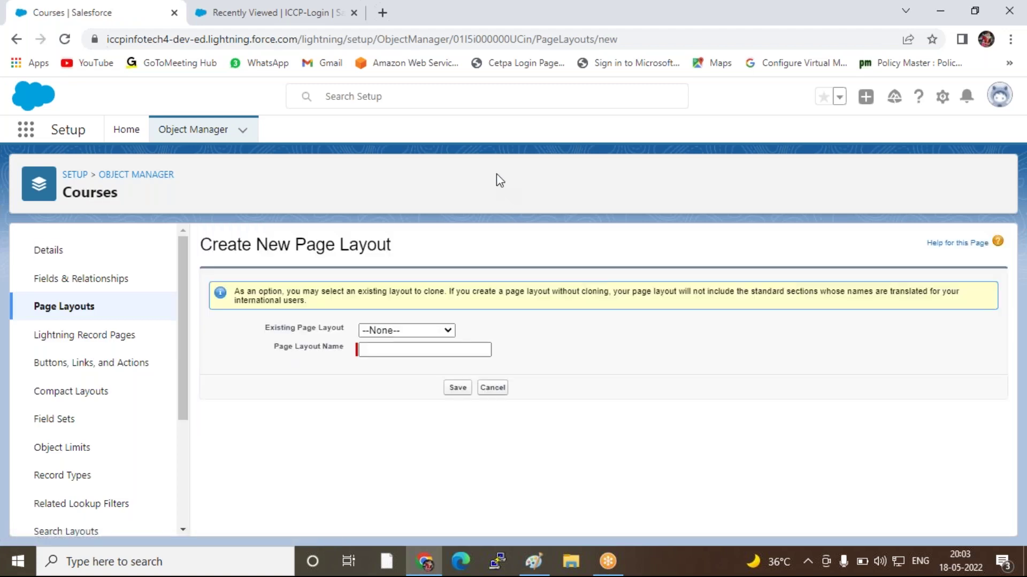
Create and save the 'Cloud Traning' page layout
left_click(390, 351)
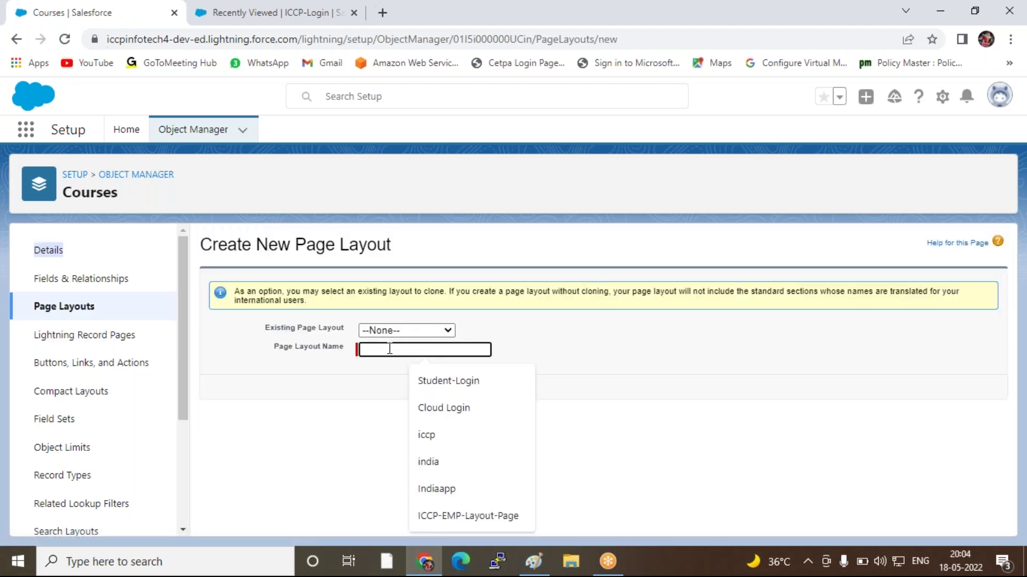
type("Cloud")
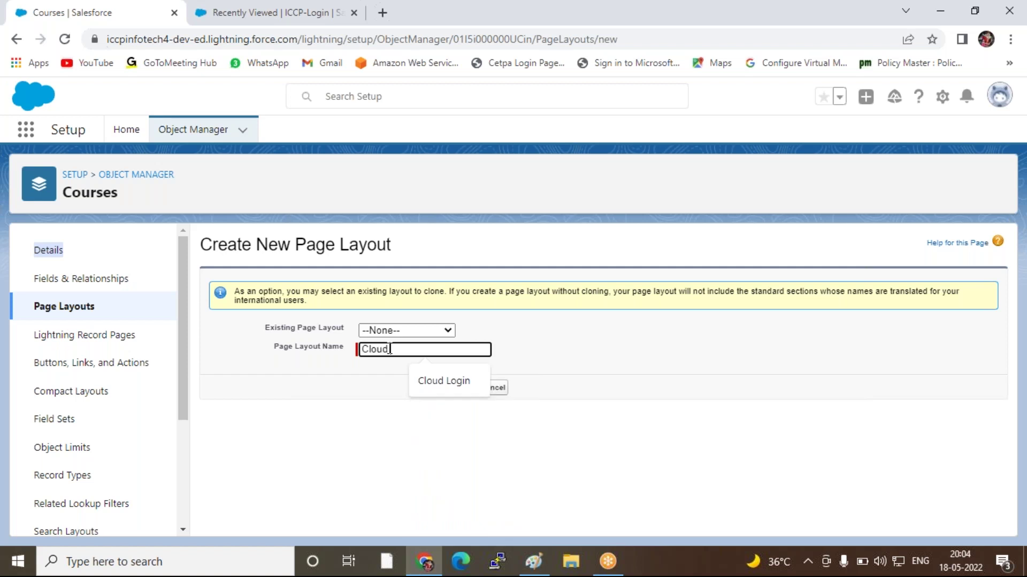
type(" Tra")
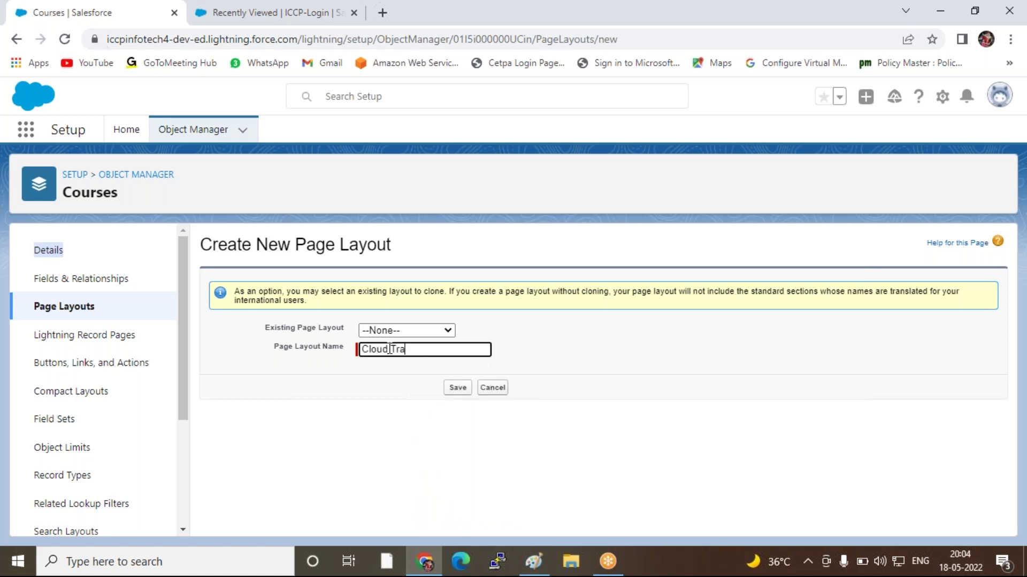
type("ning")
left_click(458, 387)
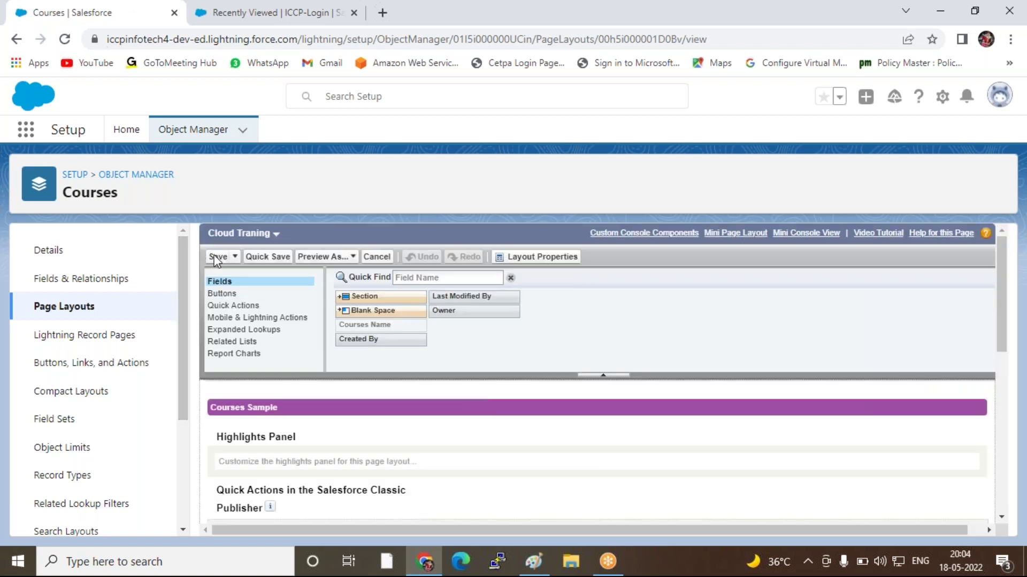
left_click(214, 257)
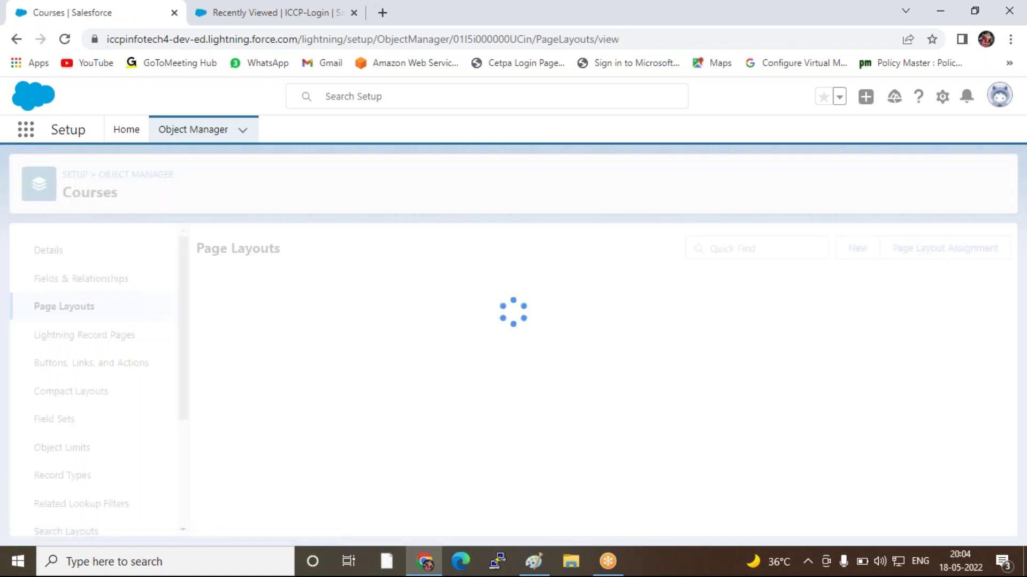
Create and save the 'Microsoft Traning' page layout, then return to the ICCP-Login list tab
left_click(857, 248)
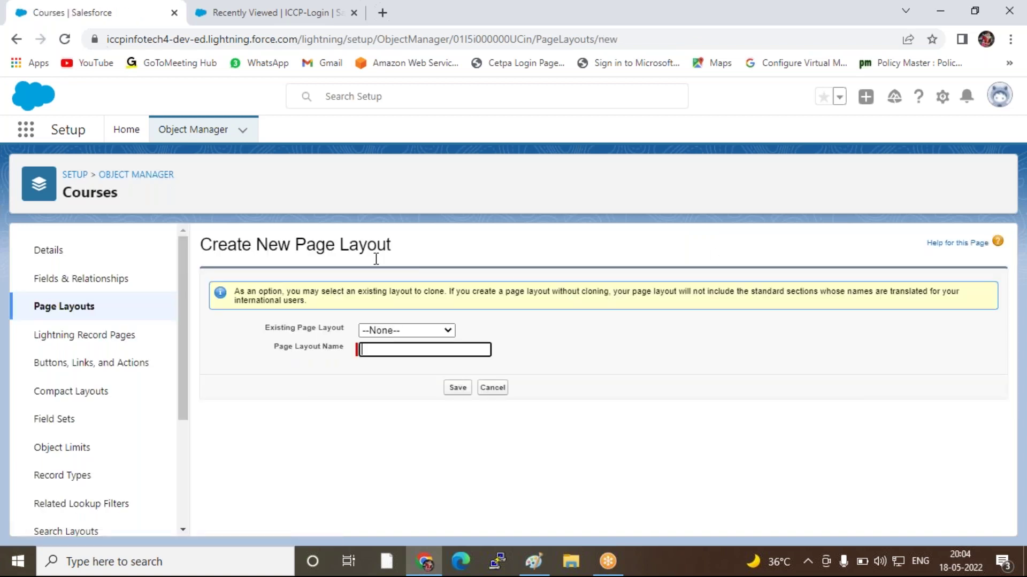
left_click(372, 353)
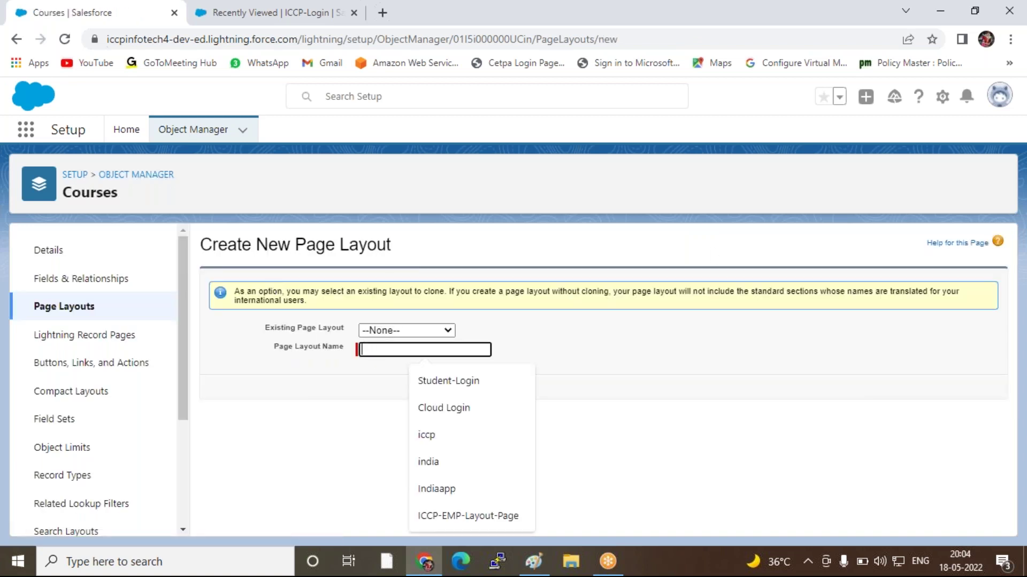
type("Micro")
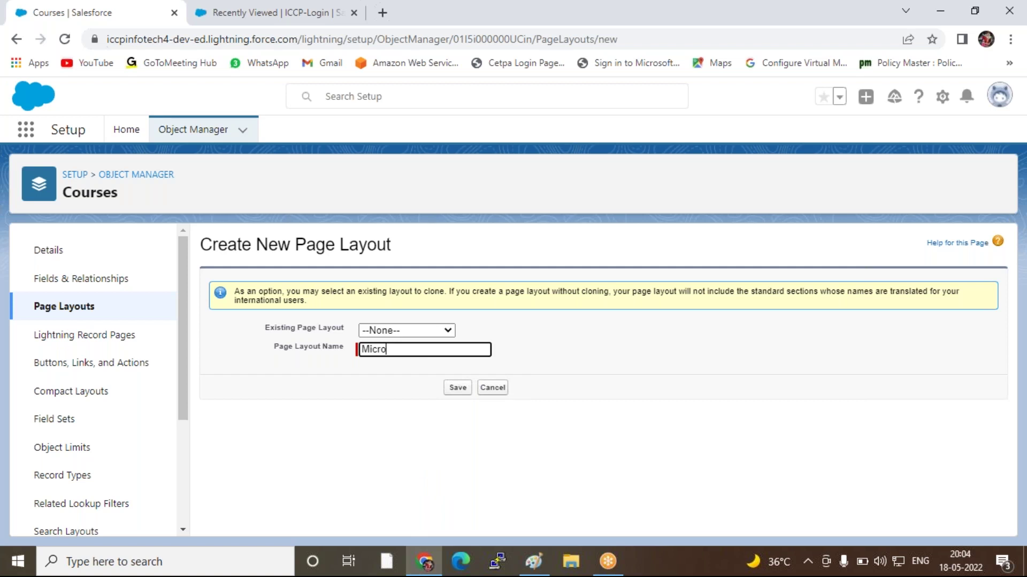
type("soft Traning")
left_click(457, 389)
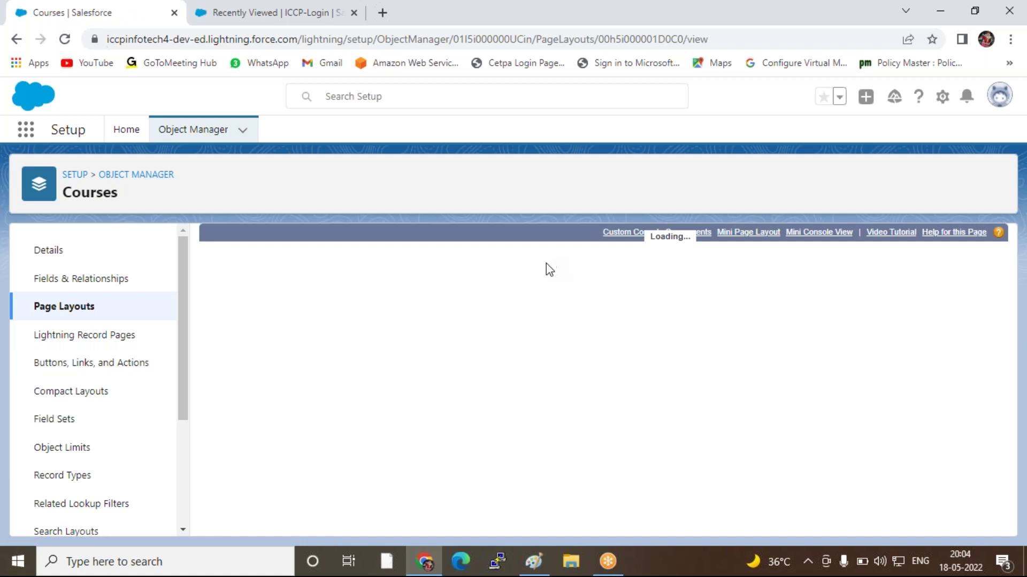
left_click(217, 257)
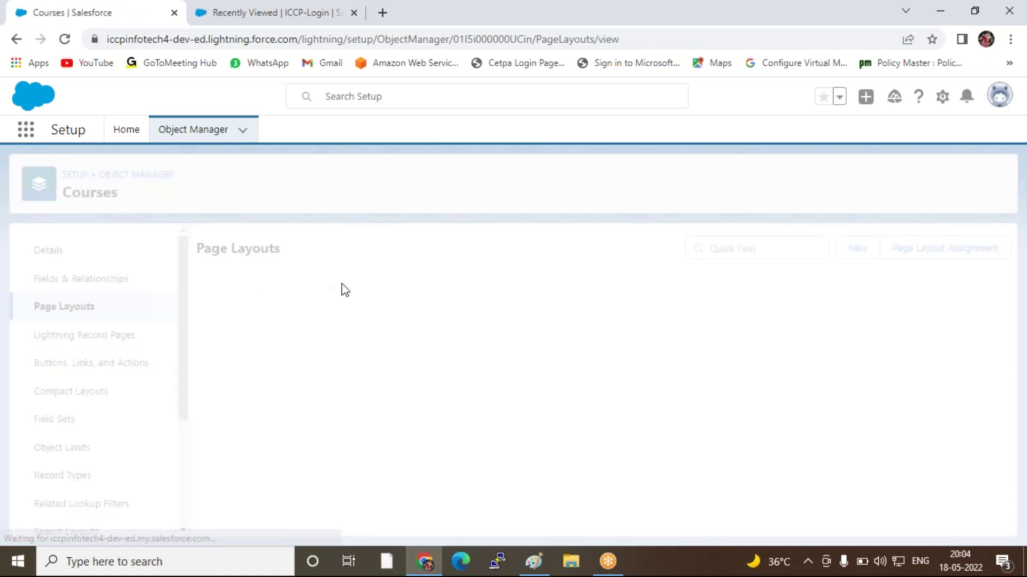
left_click(270, 15)
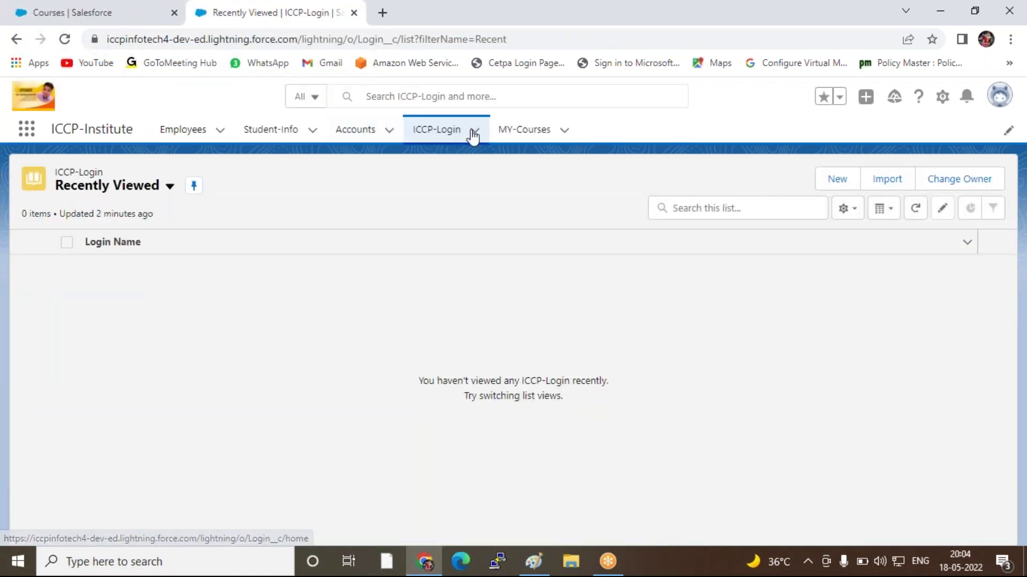
left_click(557, 138)
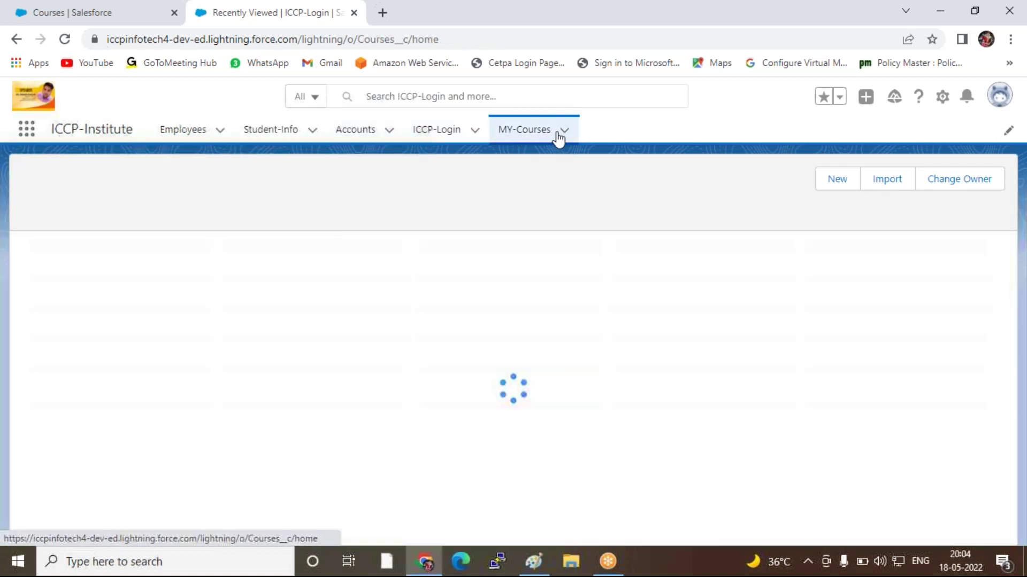
left_click(838, 185)
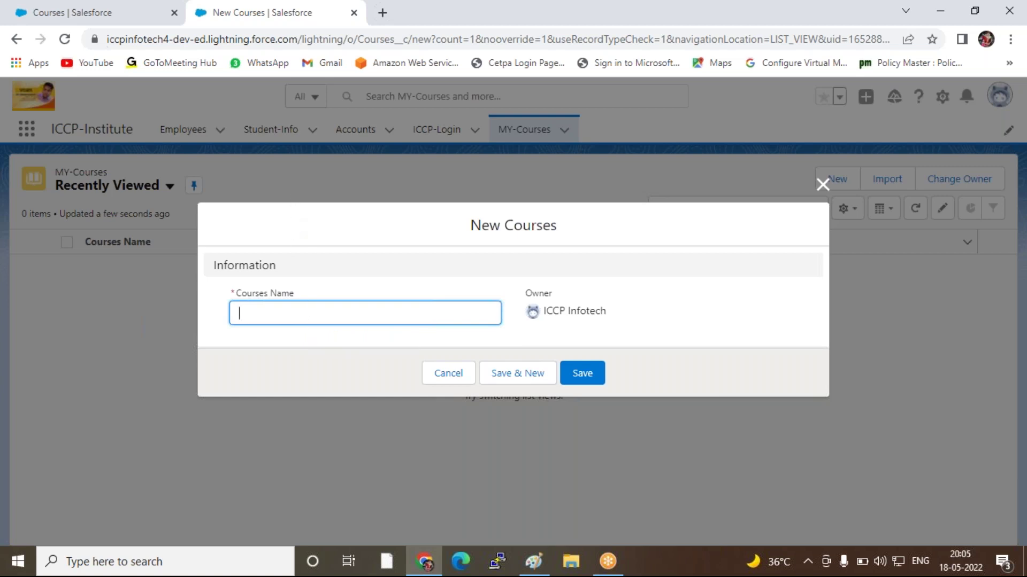
left_click(822, 186)
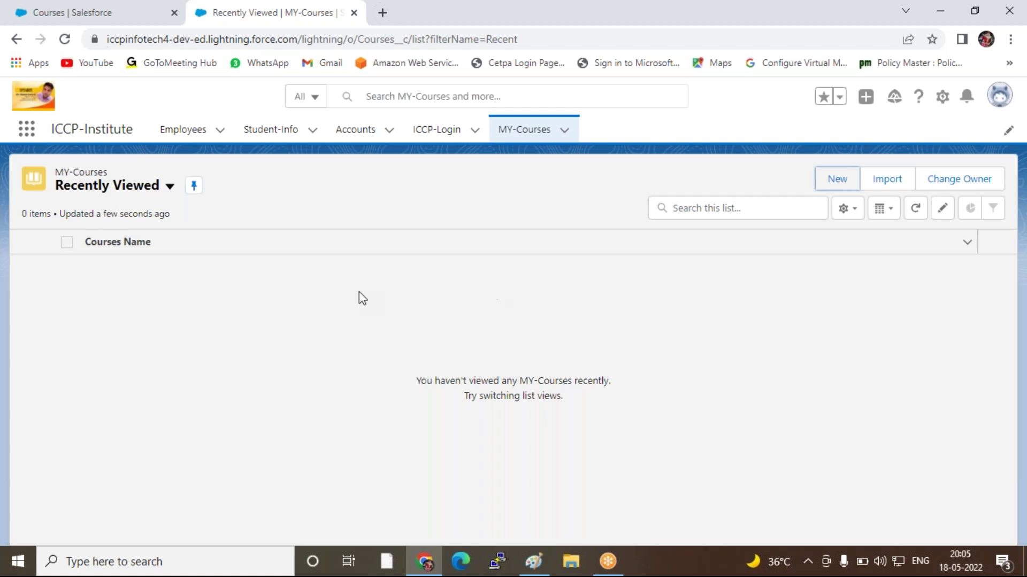
left_click(61, 14)
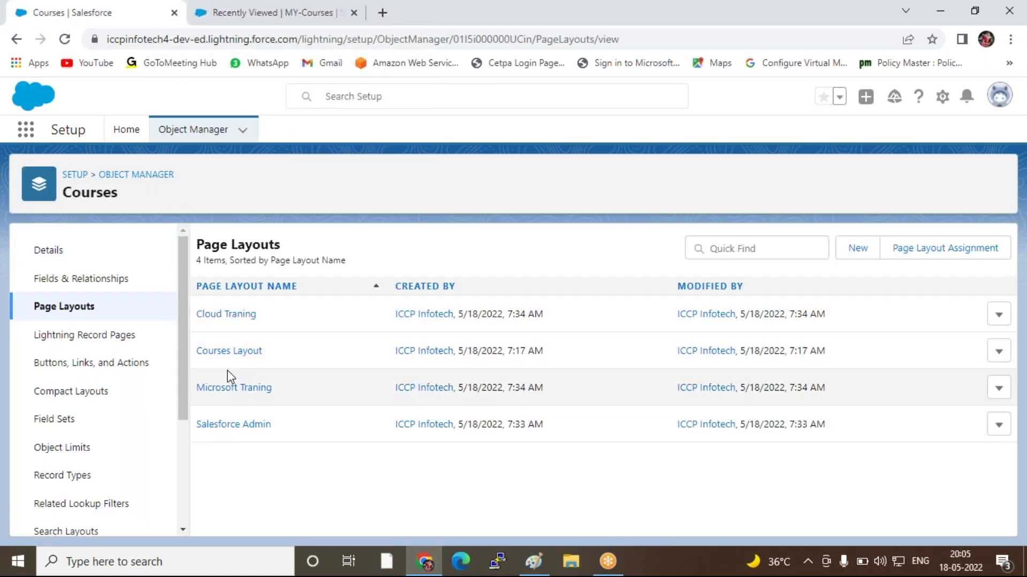
Start a new Courses 'Salesforce' record type, available only to System Administrator
left_click(58, 479)
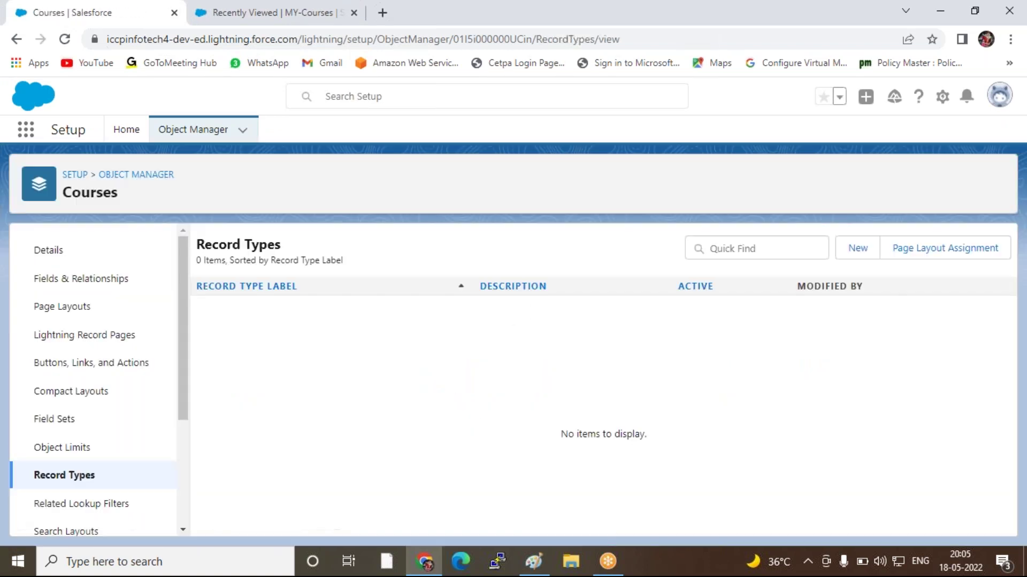
left_click(854, 255)
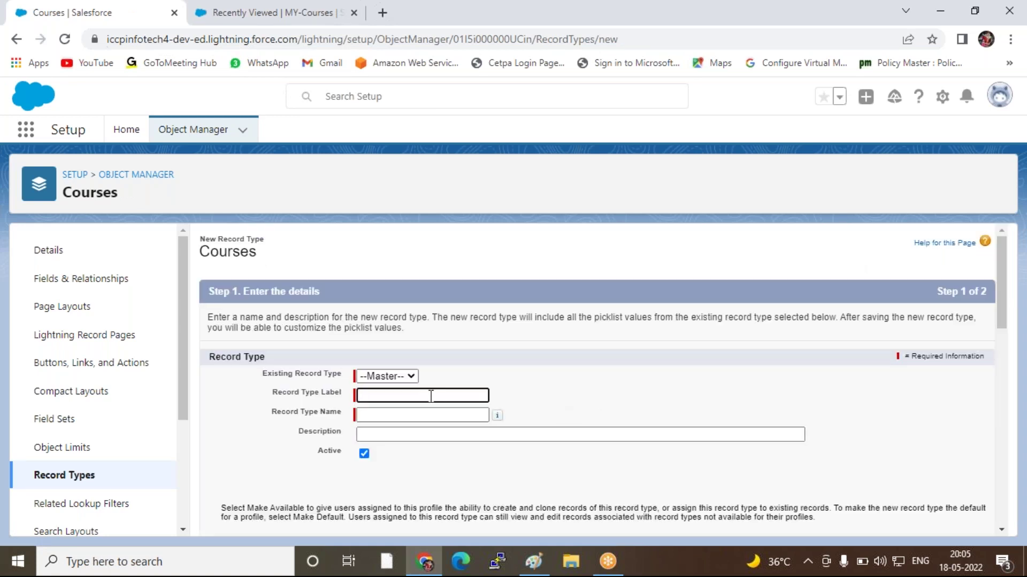
type("Salesforce Re")
key("BackSpace")
key("BackSpace")
left_click(422, 417)
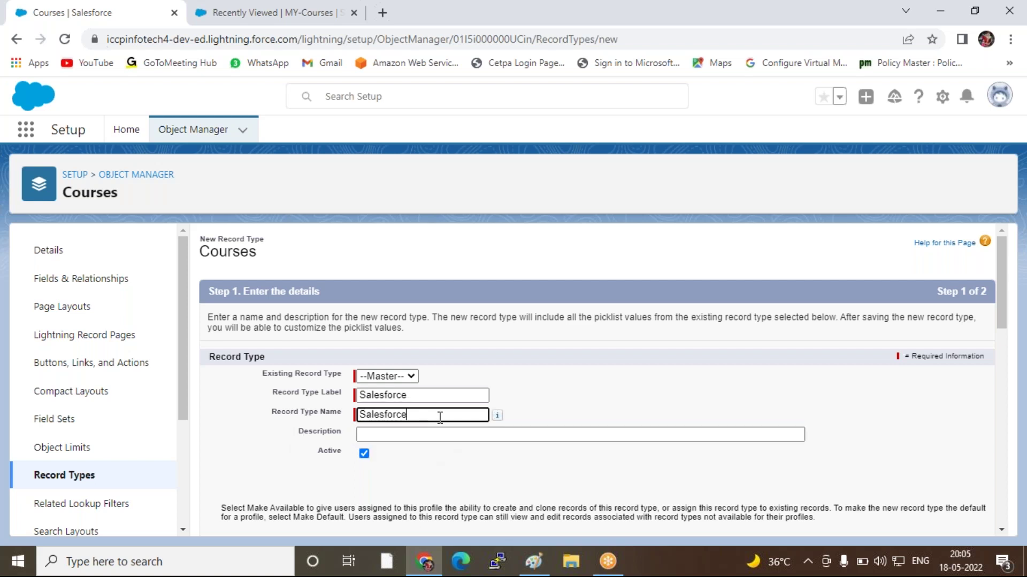
scroll(505, 412, "down", 4)
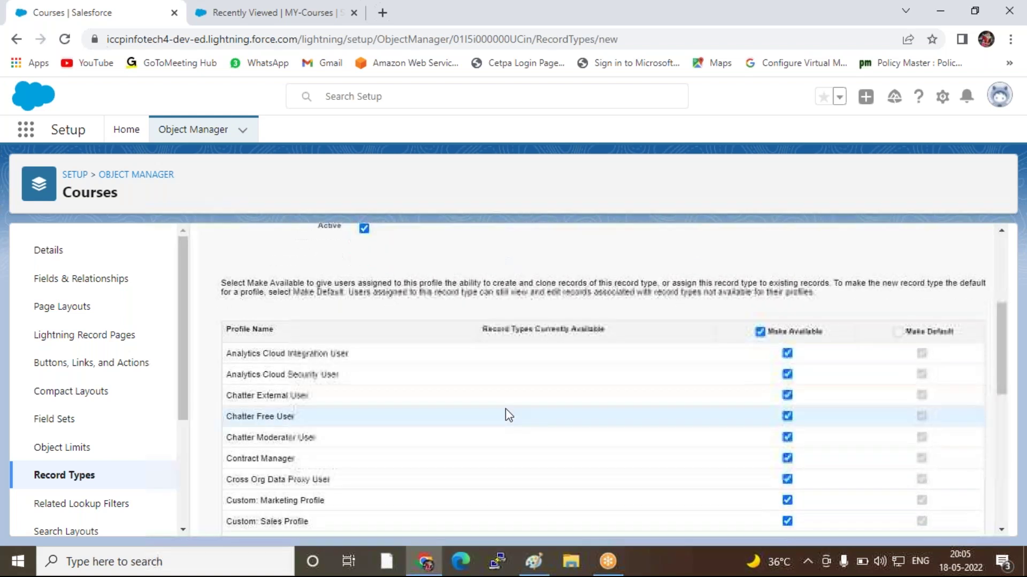
left_click(760, 332)
scroll(754, 406, "down", 10)
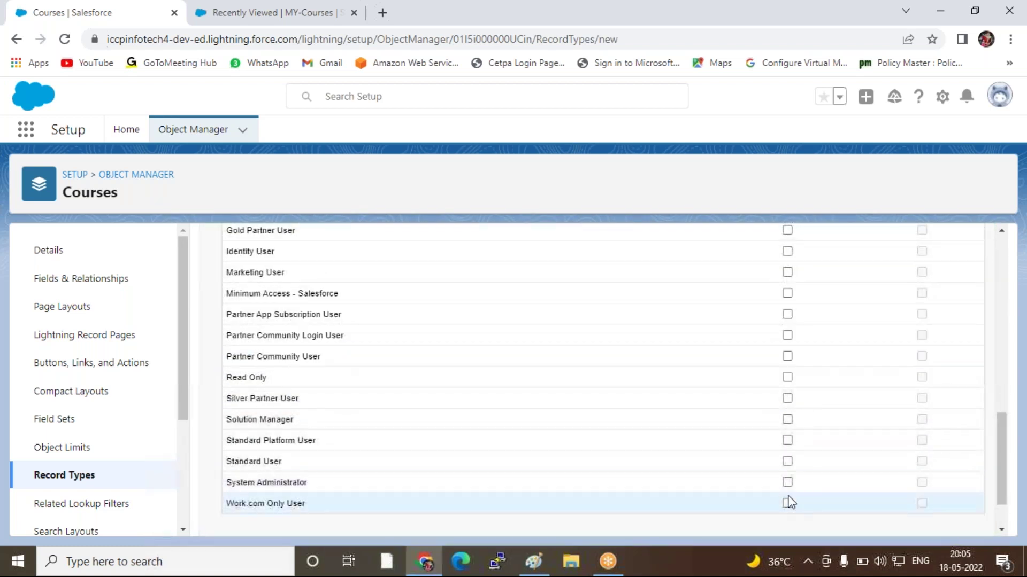
left_click(788, 482)
scroll(834, 465, "down", 2)
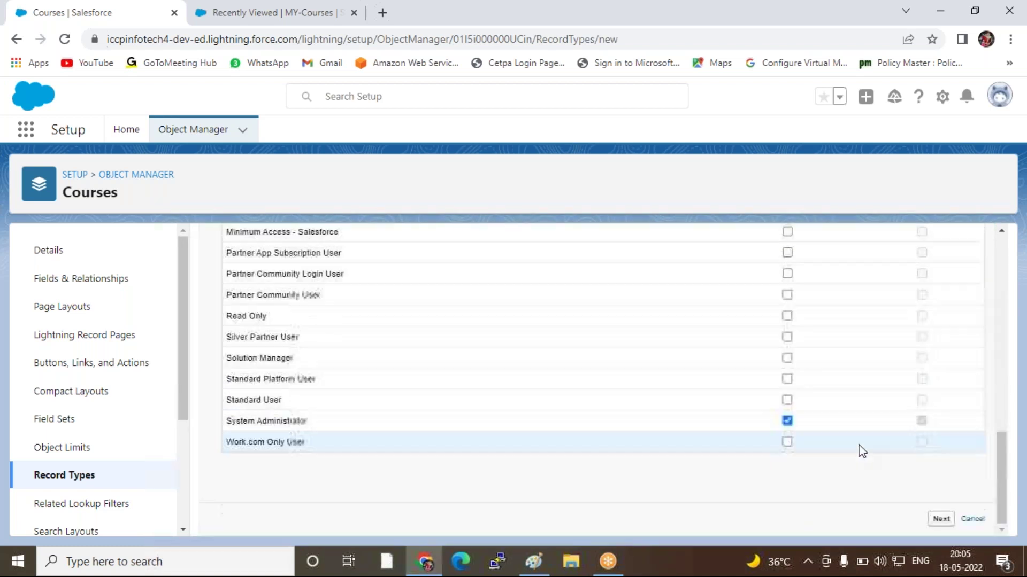
Assign the Salesforce Admin page layout to all profiles for this record type
left_click(940, 518)
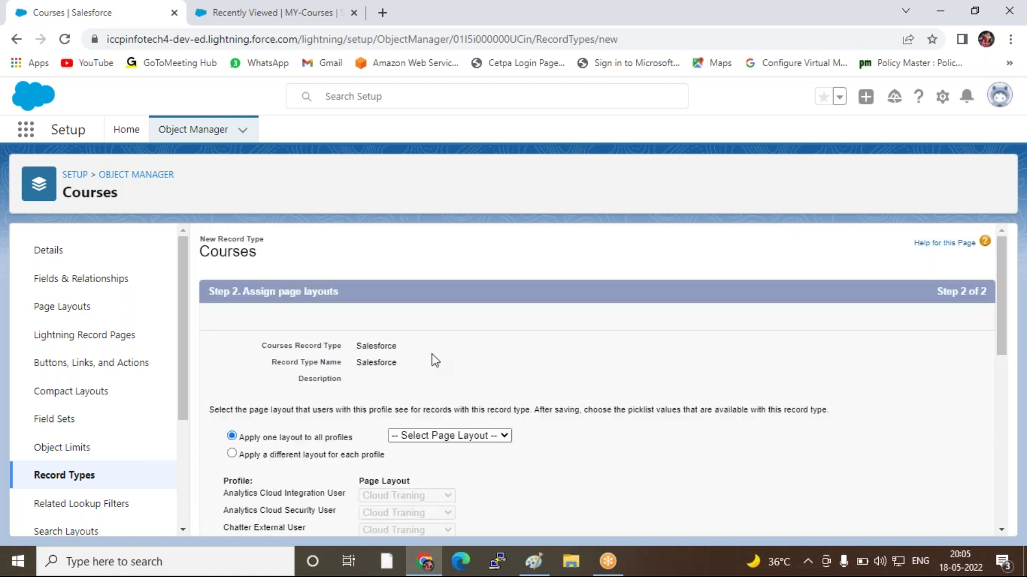
left_click(427, 436)
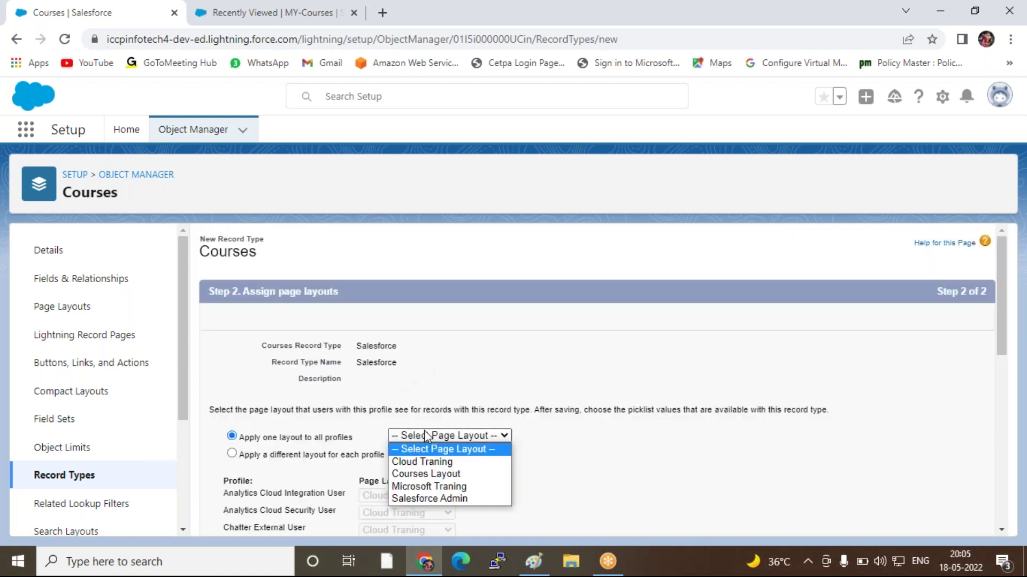
left_click(424, 499)
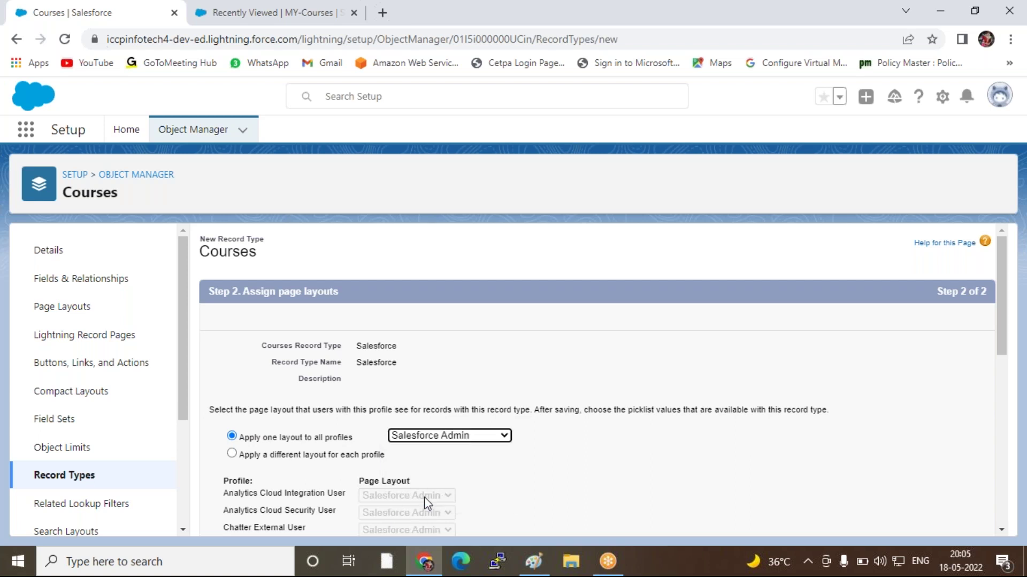
scroll(751, 389, "down", 8)
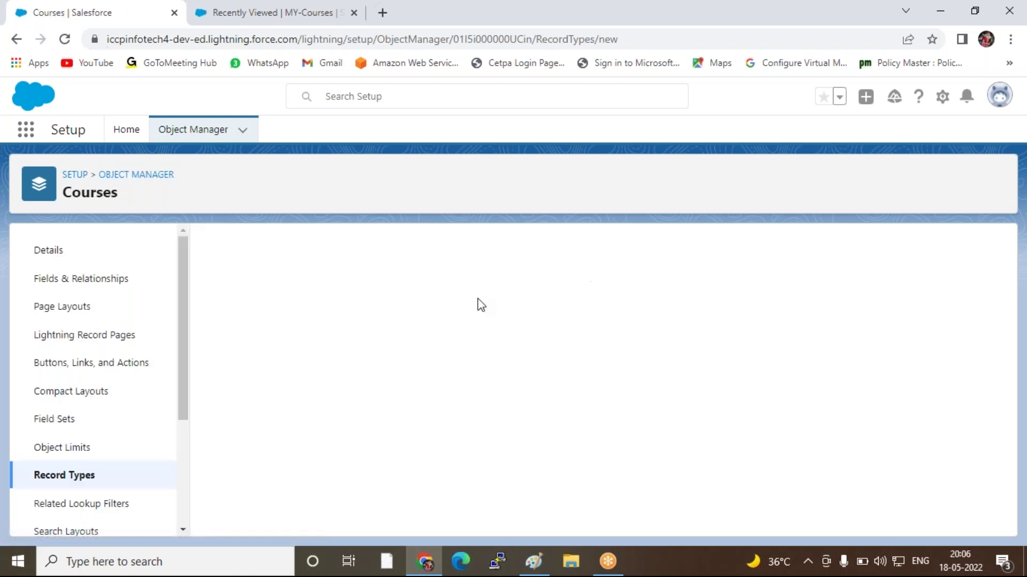
Define an active 'Microsoft' record type available to System Administrator
left_click(420, 395)
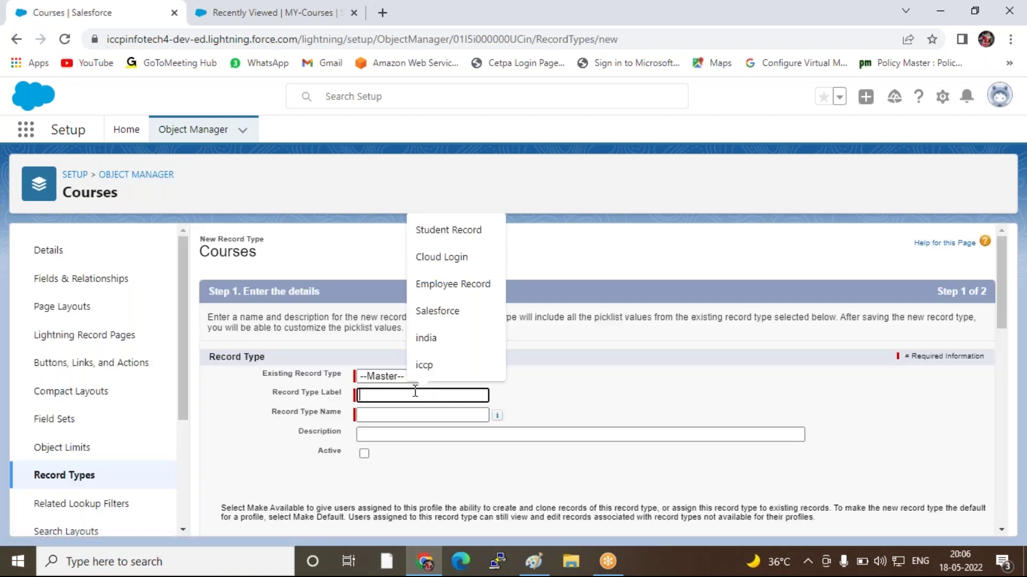
type("Mi")
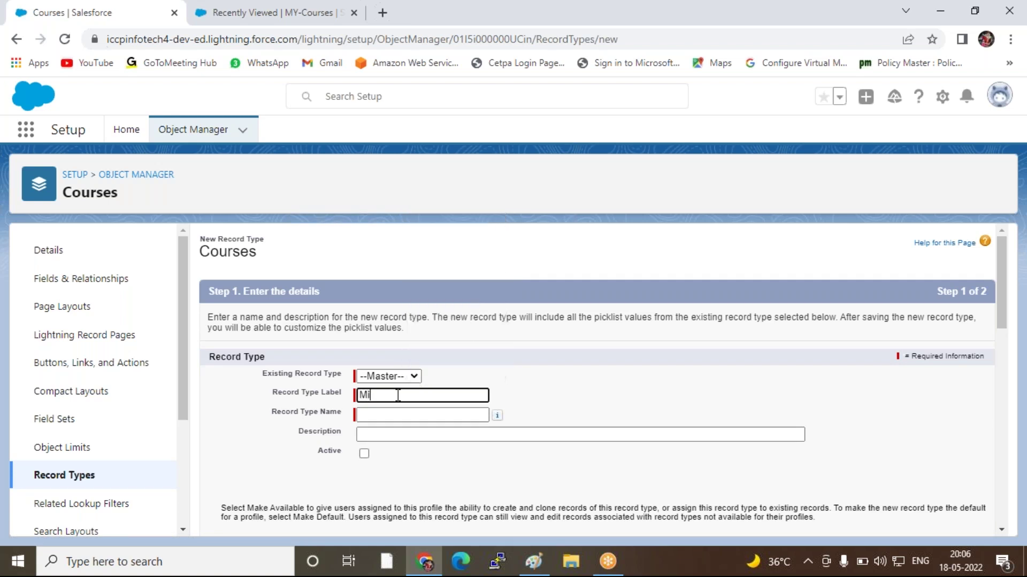
type("crosoft")
left_click(652, 423)
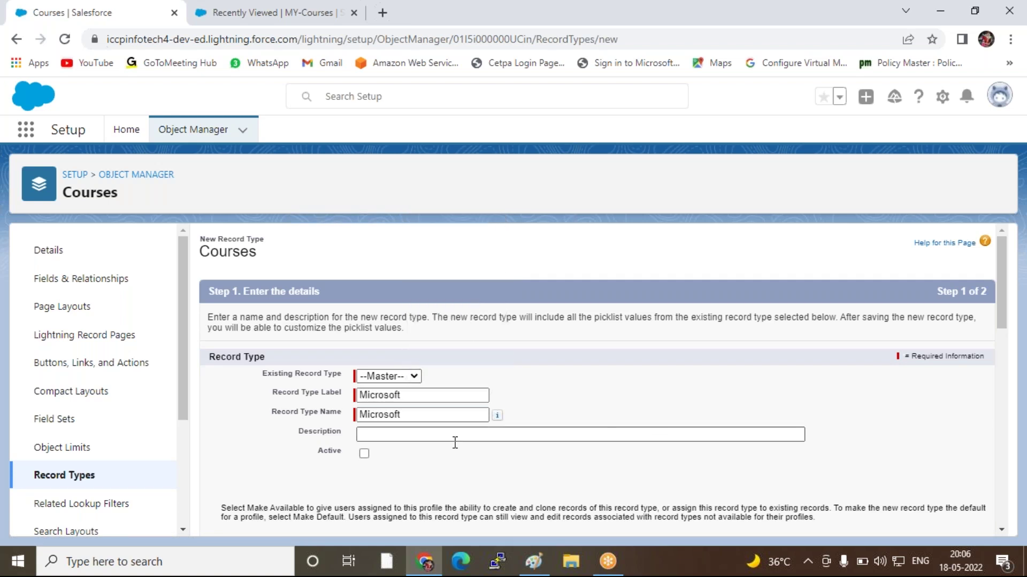
left_click(364, 456)
scroll(794, 452, "down", 15)
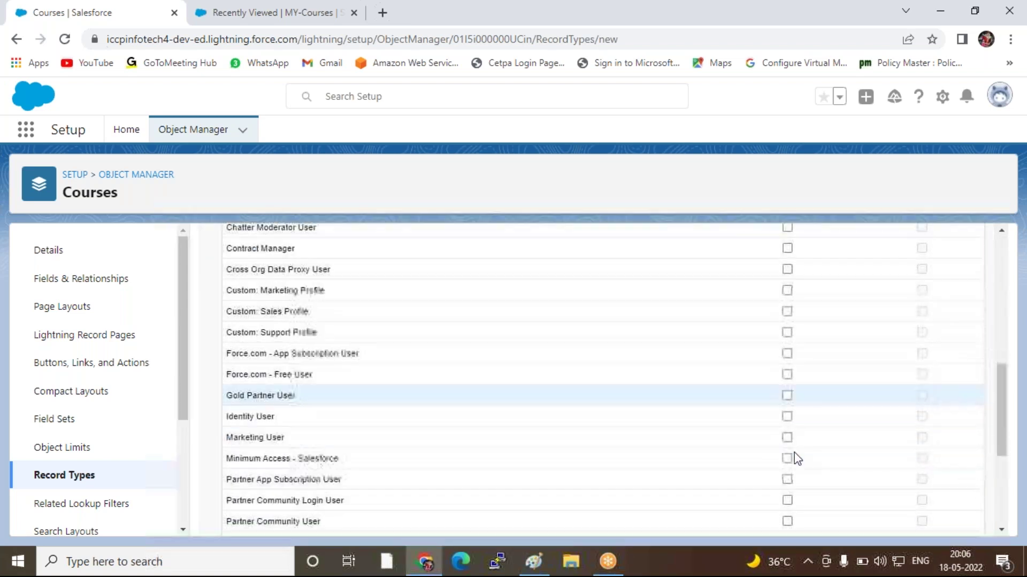
left_click(787, 423)
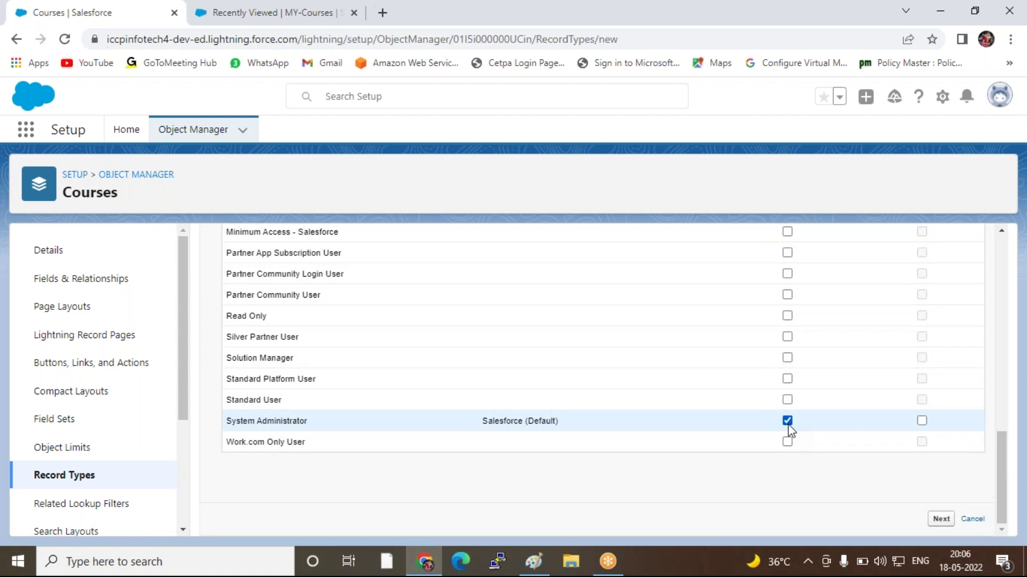
Assign the Microsoft Traning page layout to all profiles for the Microsoft record type
left_click(940, 520)
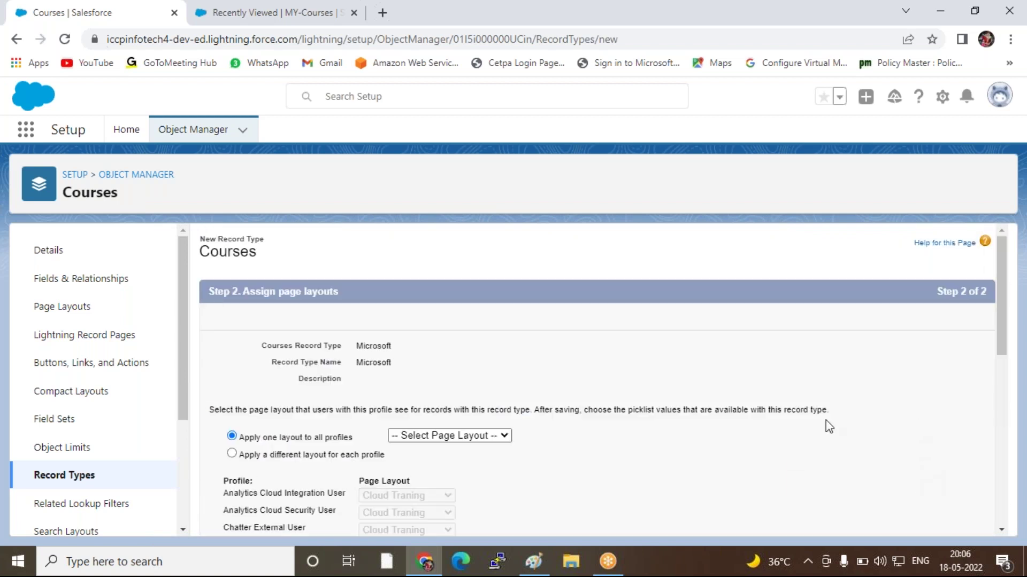
left_click(417, 436)
left_click(417, 486)
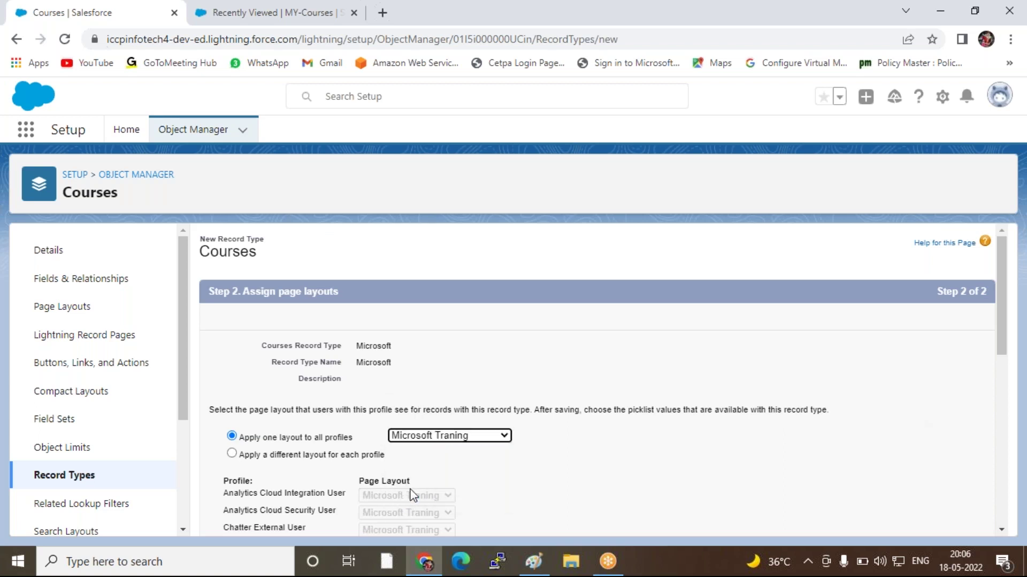
scroll(417, 486, "down", 4)
scroll(814, 420, "down", 3)
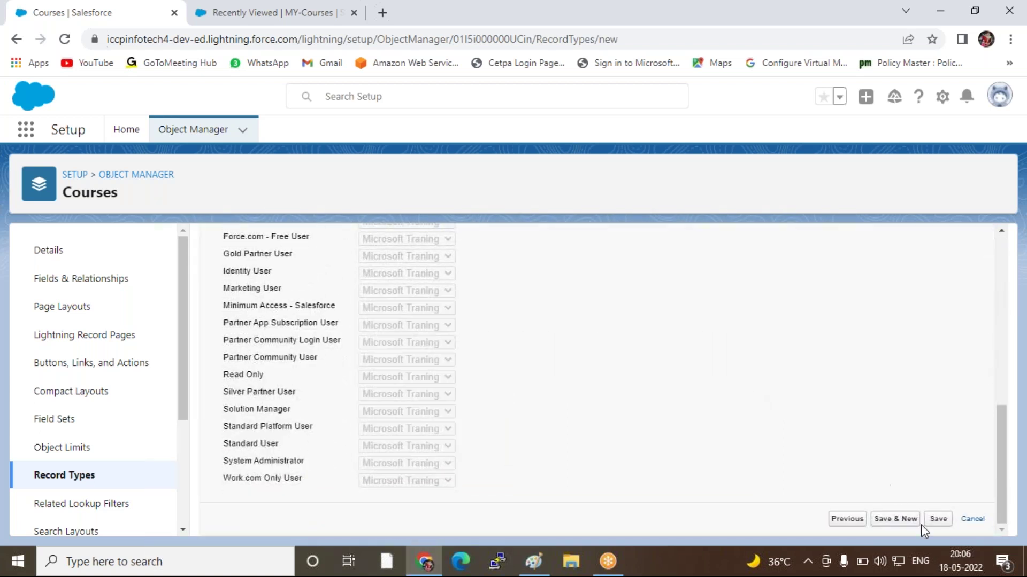
Save Microsoft and define a 'Cloud Record' (Cloud_Record) record type for System Administrator
left_click(889, 519)
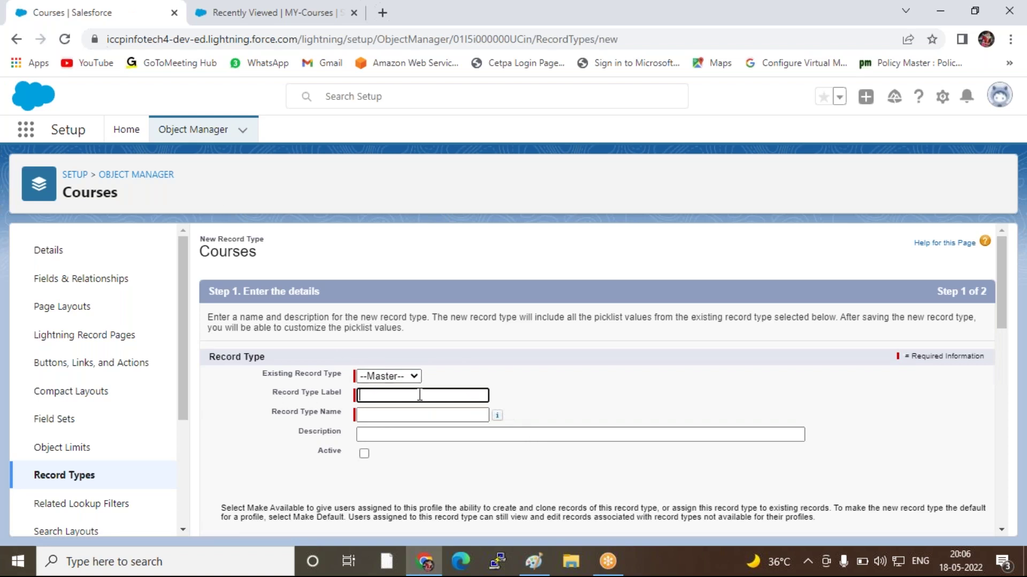
type("Cloud")
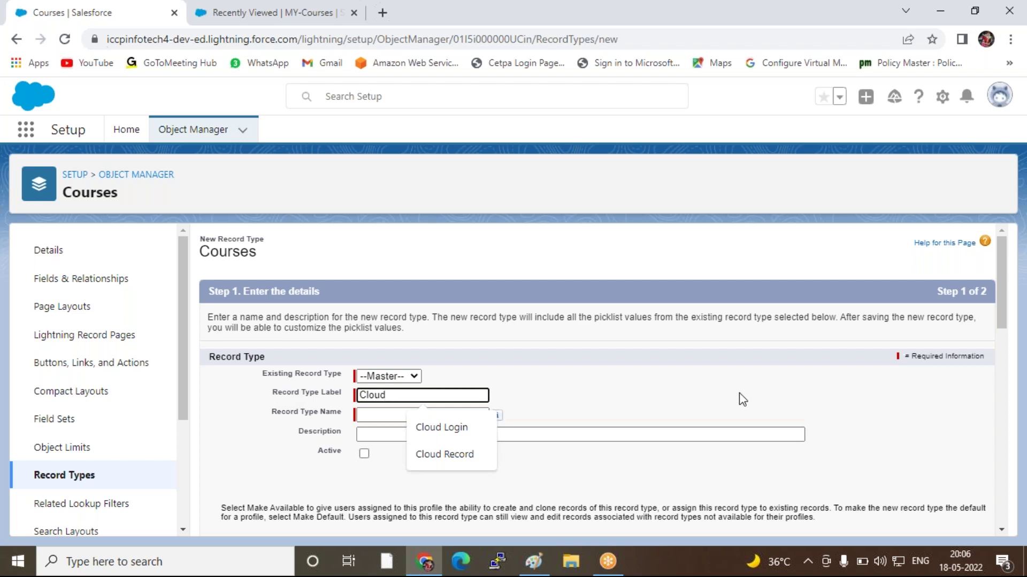
left_click(431, 456)
left_click(644, 380)
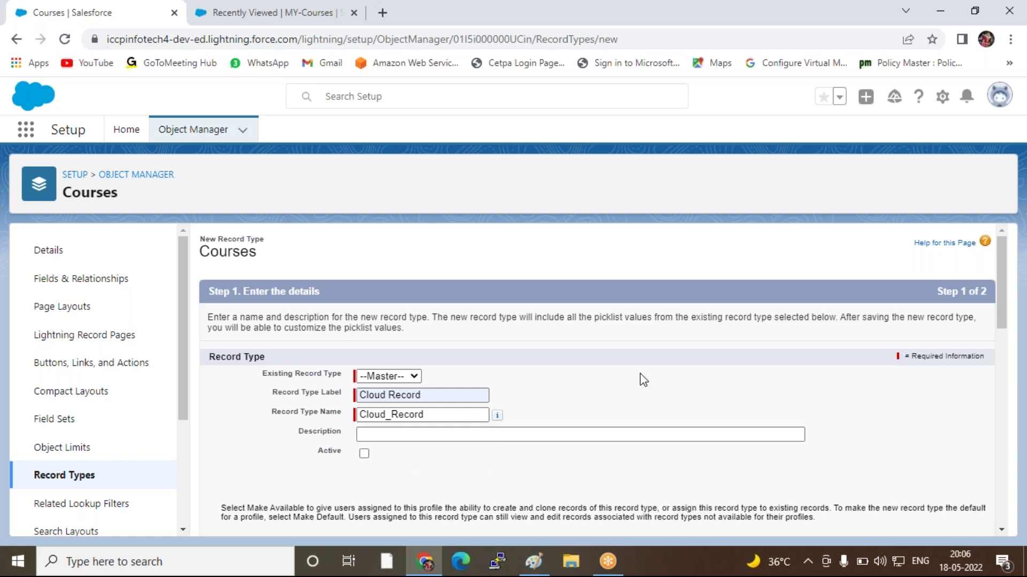
double_click(643, 375)
scroll(438, 411, "down", 1)
scroll(439, 411, "down", 1)
scroll(446, 409, "up", 1)
scroll(447, 413, "down", 5)
scroll(479, 380, "up", 1)
scroll(480, 378, "down", 7)
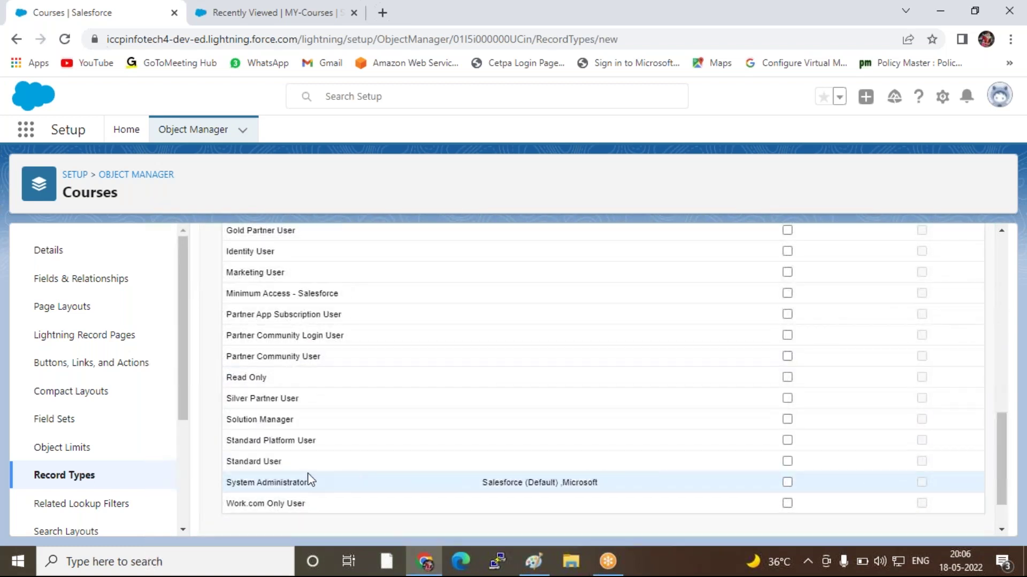
left_click(787, 482)
scroll(890, 485, "down", 2)
Assign the Cloud Traning layout to all profiles and save the Cloud Record record type
left_click(939, 520)
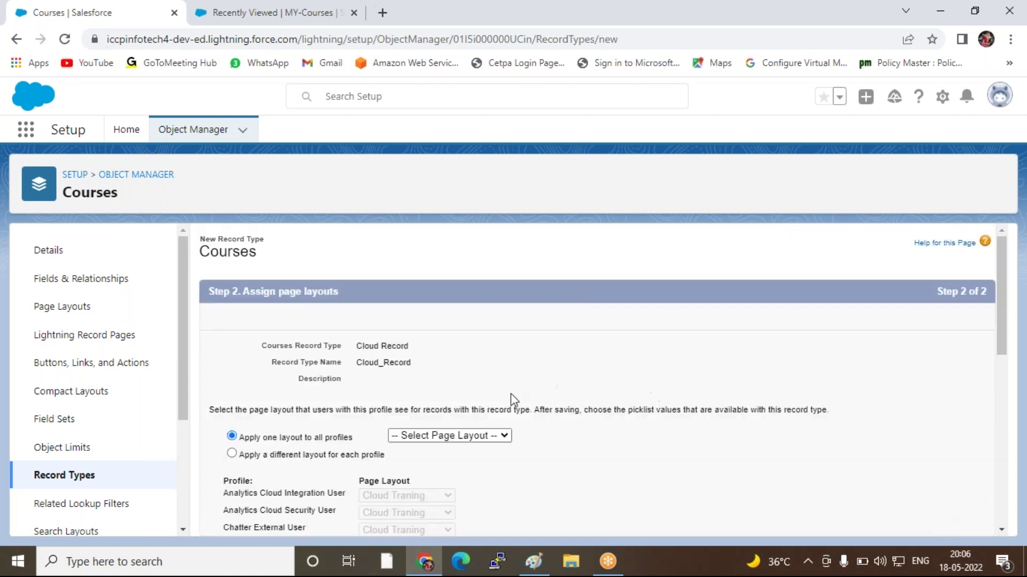
left_click(441, 435)
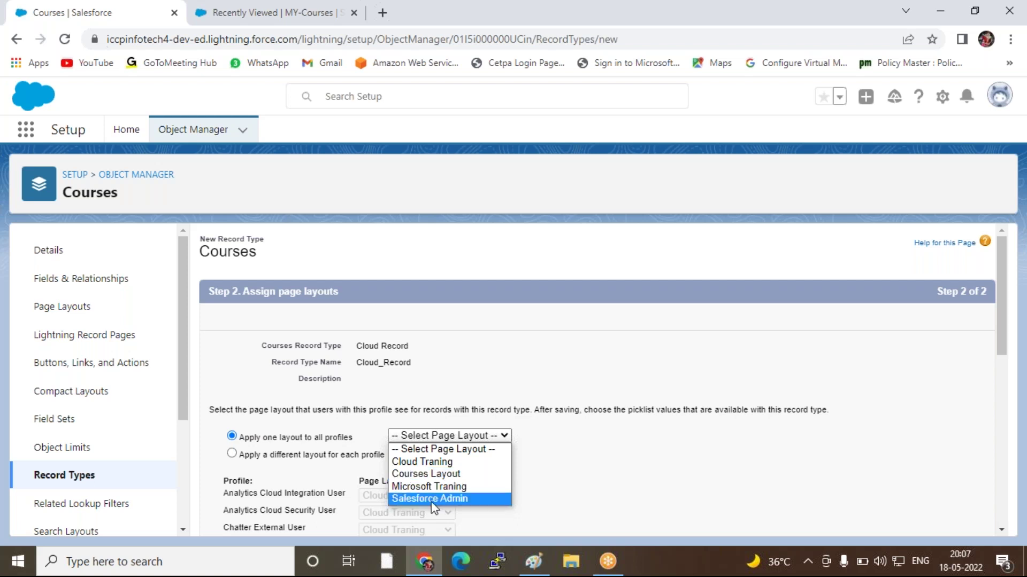
left_click(411, 463)
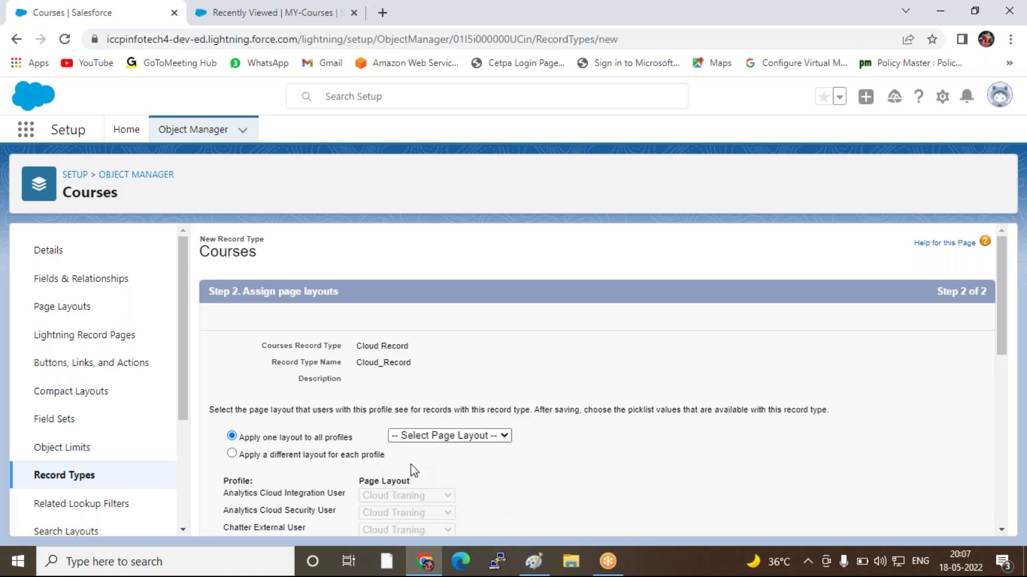
scroll(556, 442, "down", 2)
scroll(807, 440, "down", 8)
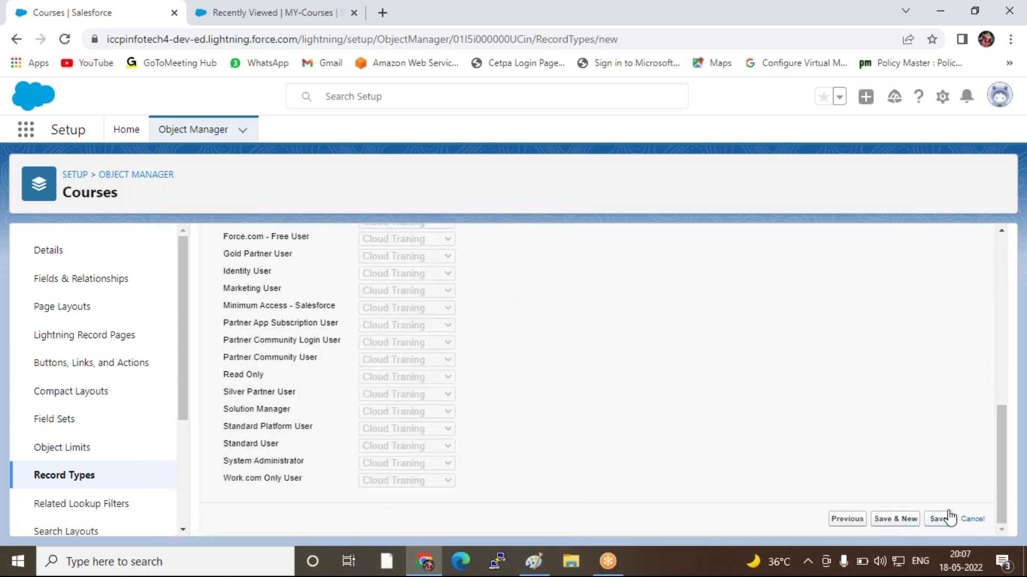
left_click(937, 519)
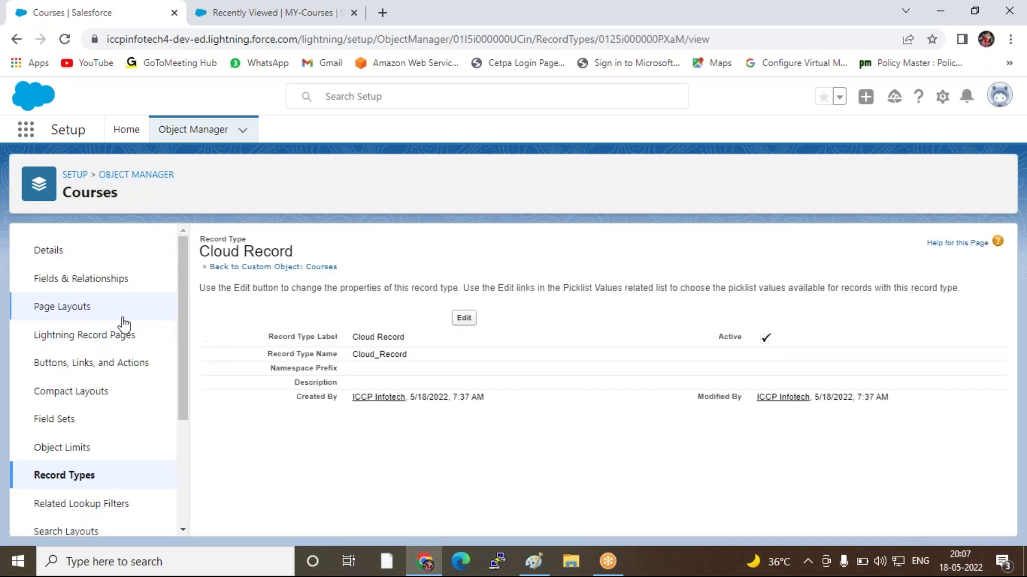
Review the Courses page layout assignment per record type, then go to the MY-Courses tab
left_click(74, 316)
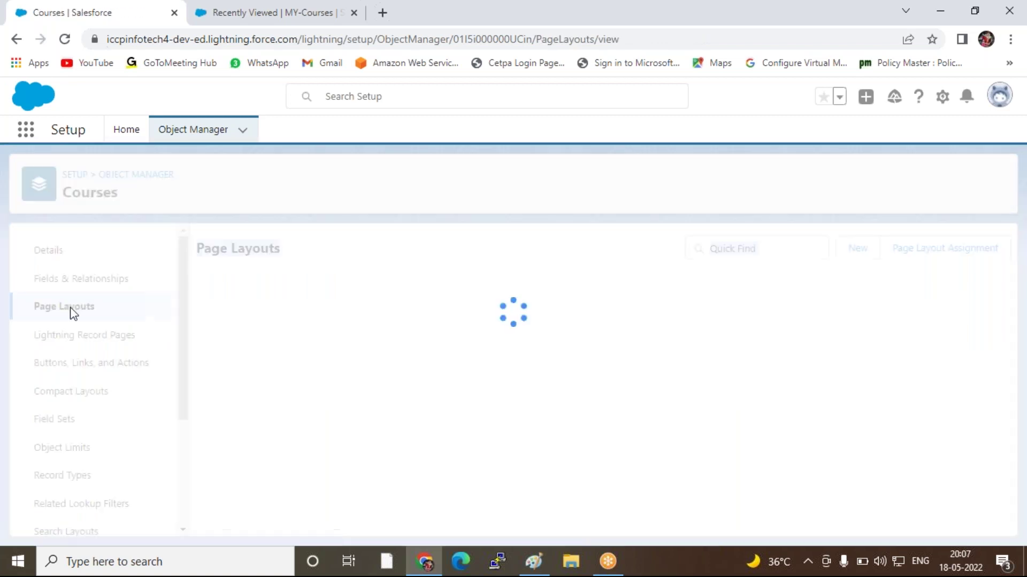
left_click(931, 255)
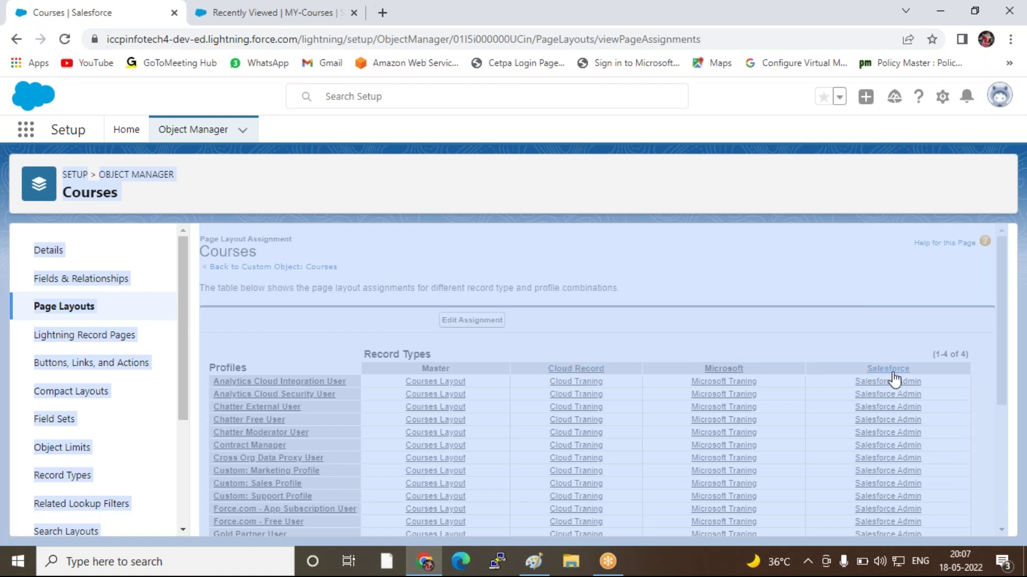
left_click(257, 20)
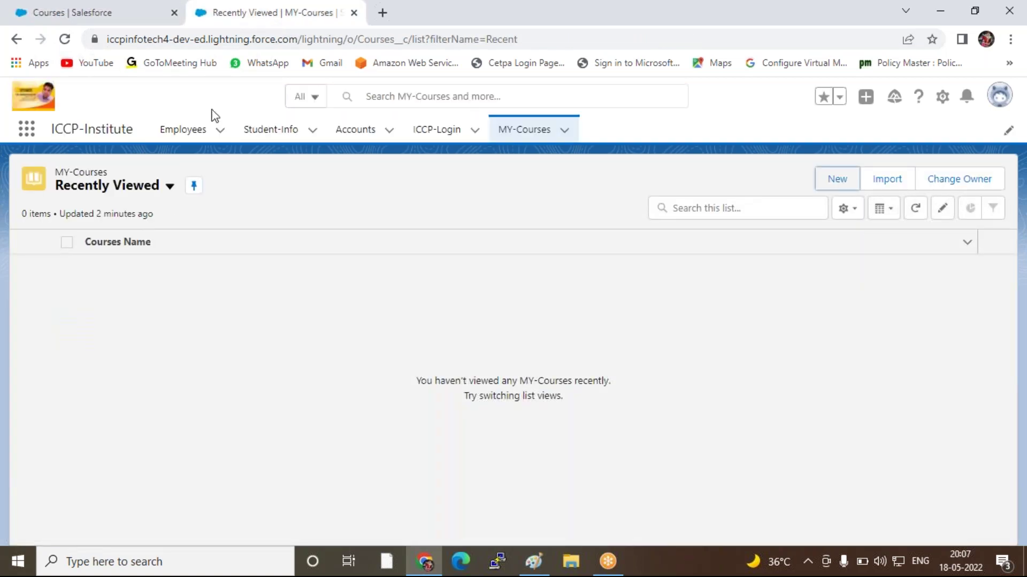
left_click(64, 39)
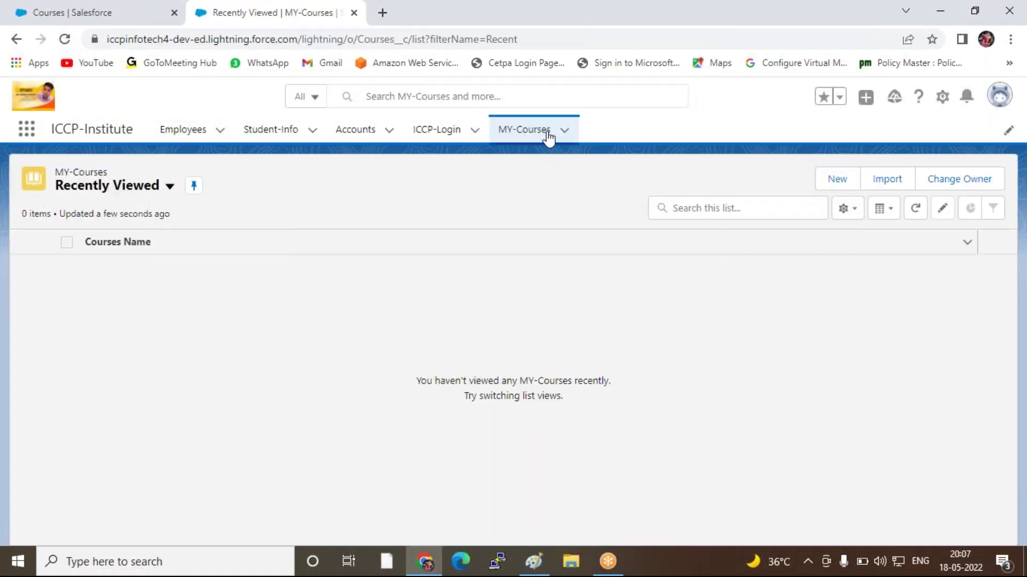
left_click(562, 132)
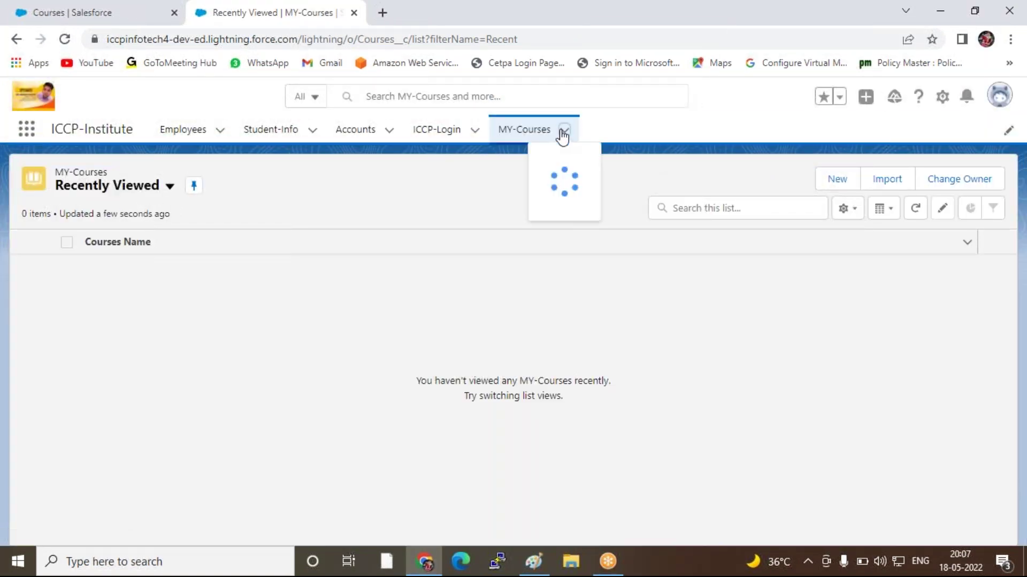
left_click(537, 161)
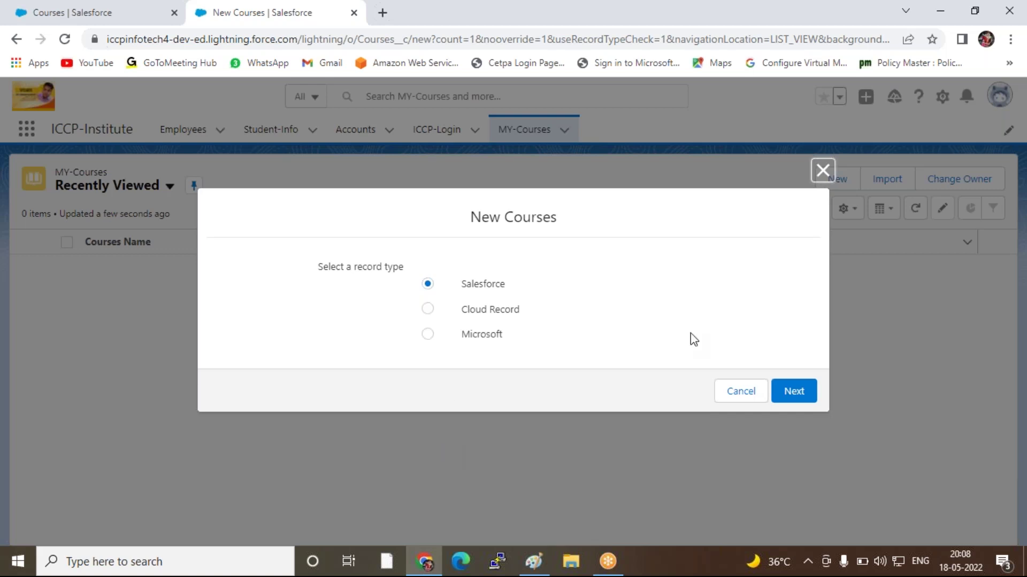
left_click(822, 170)
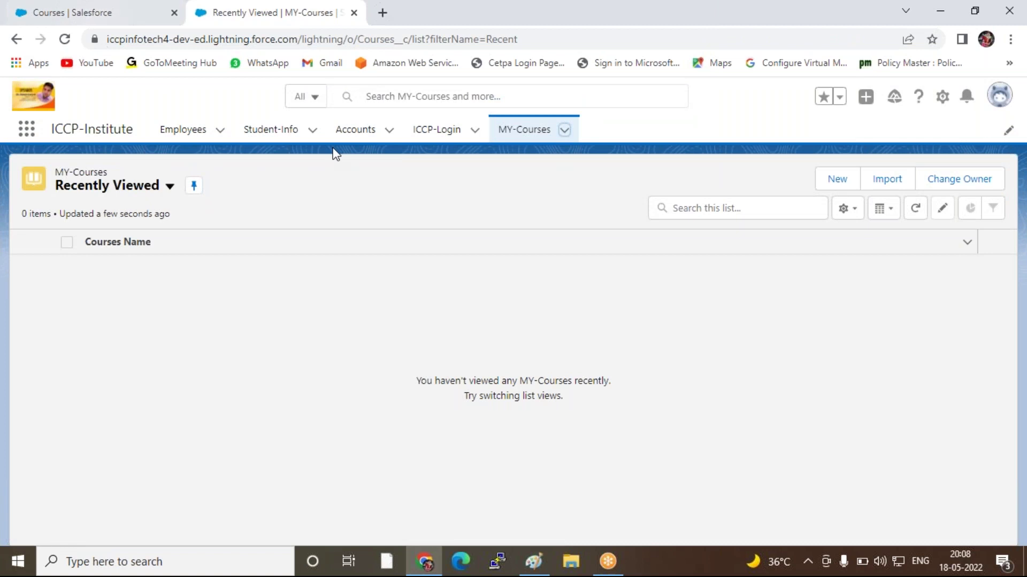
Save a new account with only the account name filled in, then return to the Accounts list
left_click(367, 134)
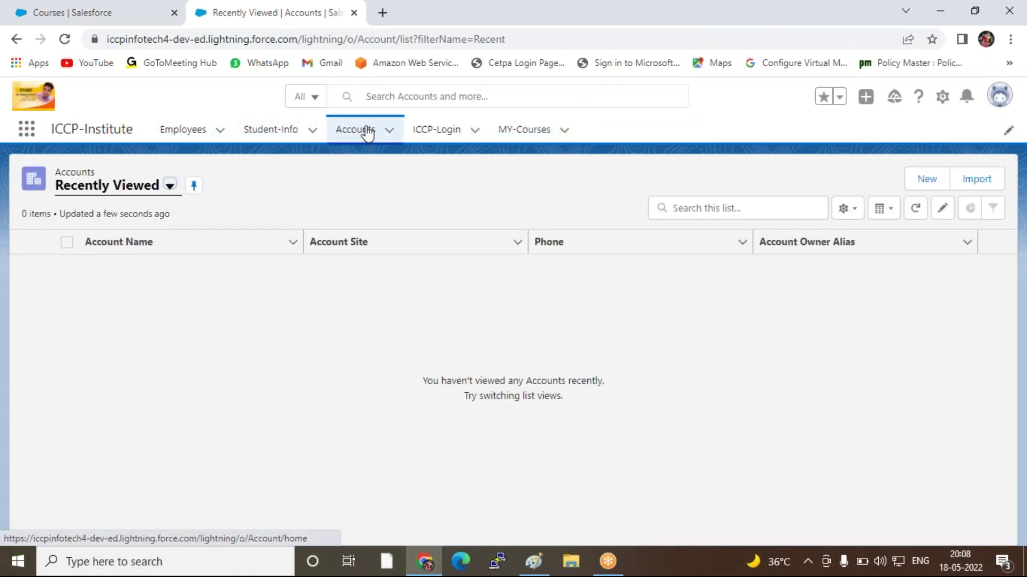
left_click(927, 182)
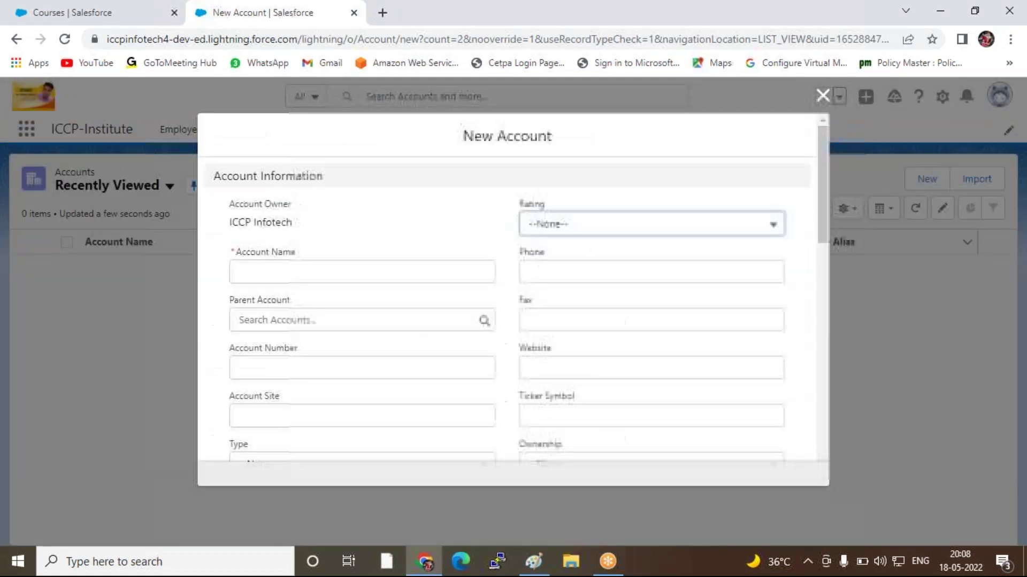
left_click(262, 270)
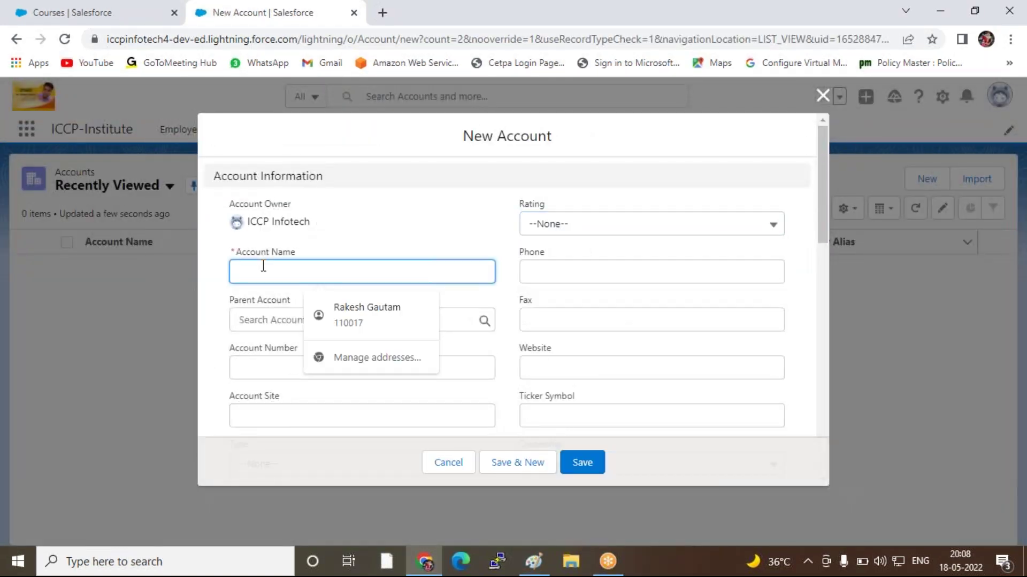
left_click(407, 311)
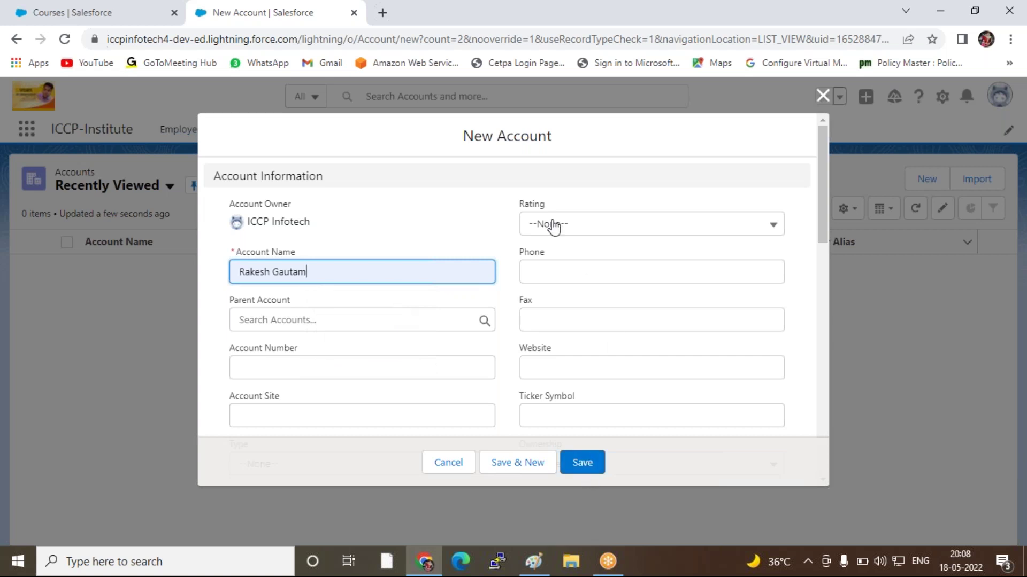
scroll(374, 326, "down", 1)
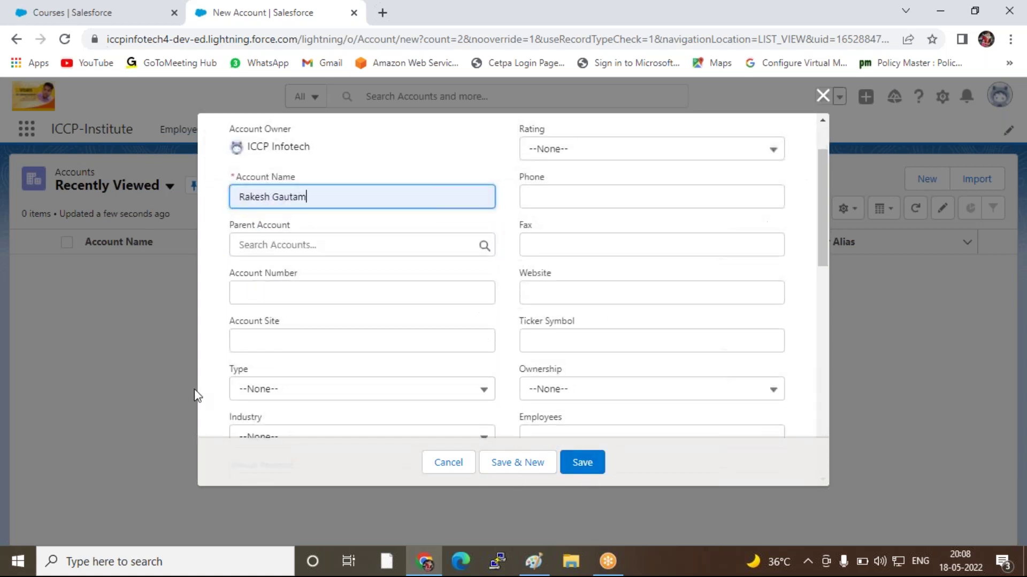
scroll(214, 403, "down", 3)
scroll(342, 393, "up", 1)
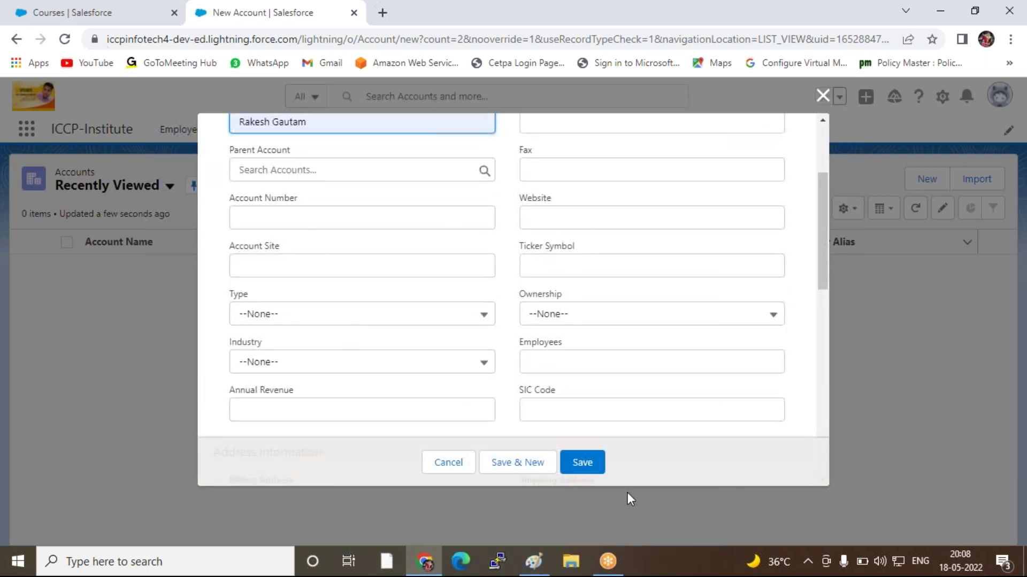
scroll(348, 254, "up", 2)
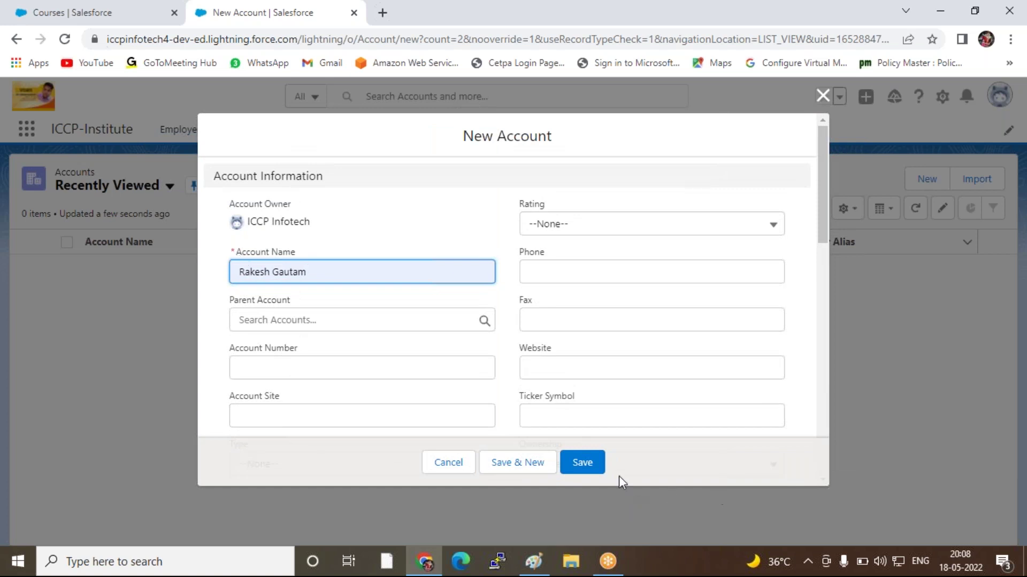
left_click(583, 464)
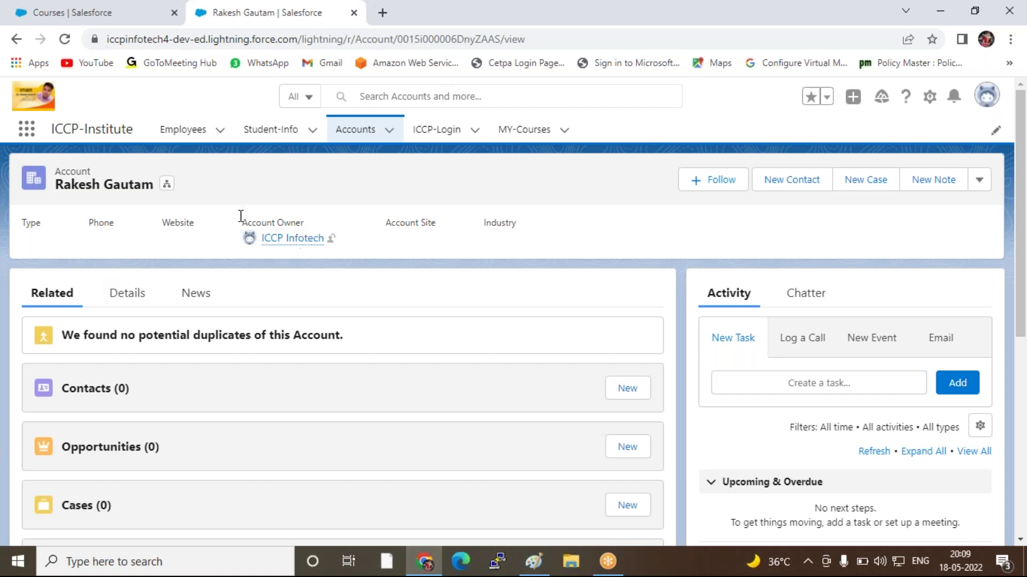
left_click(355, 130)
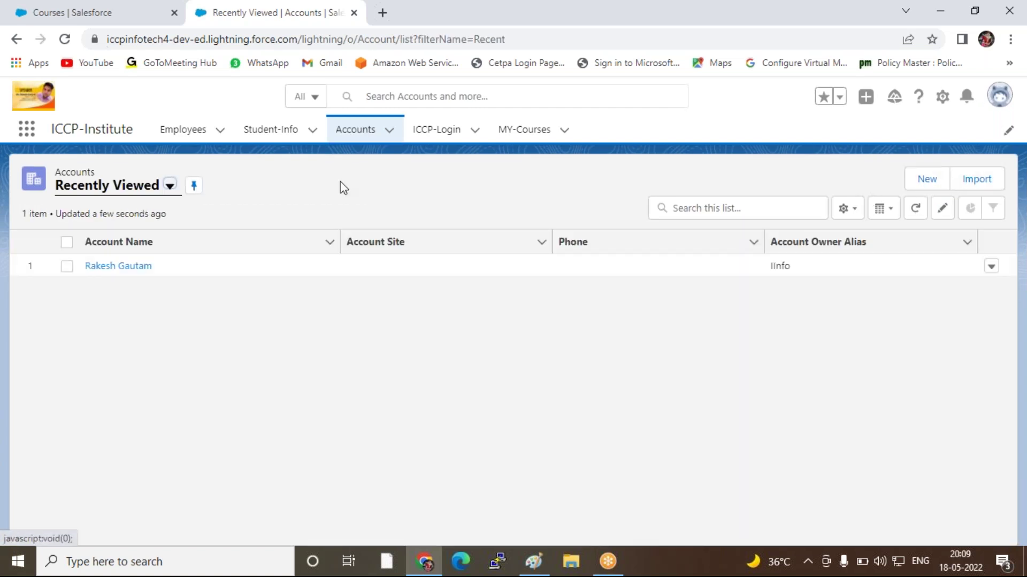
Start a new account, inspect the Rating and Phone fields, discard it, and return to Courses setup
left_click(941, 182)
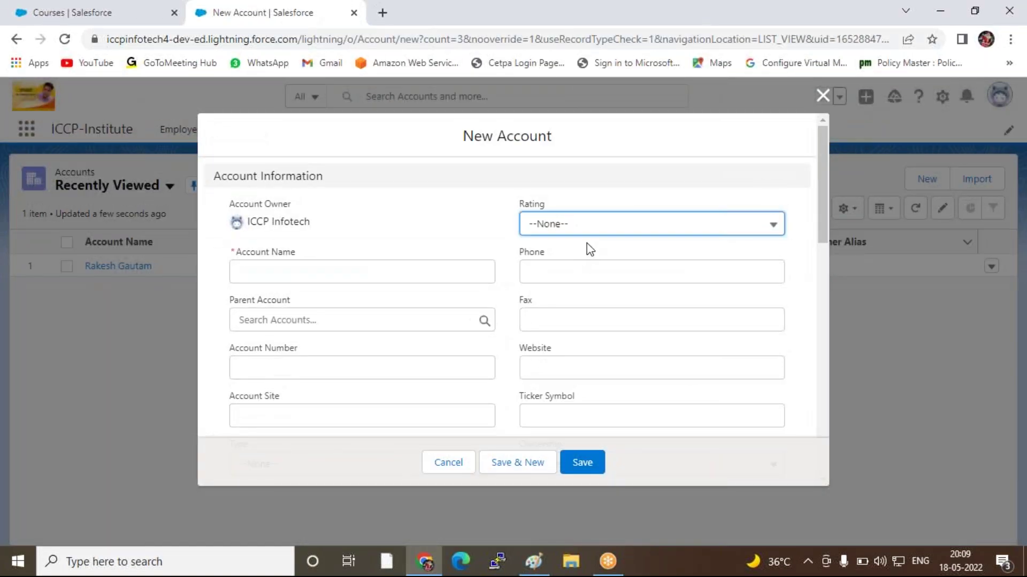
left_click(594, 224)
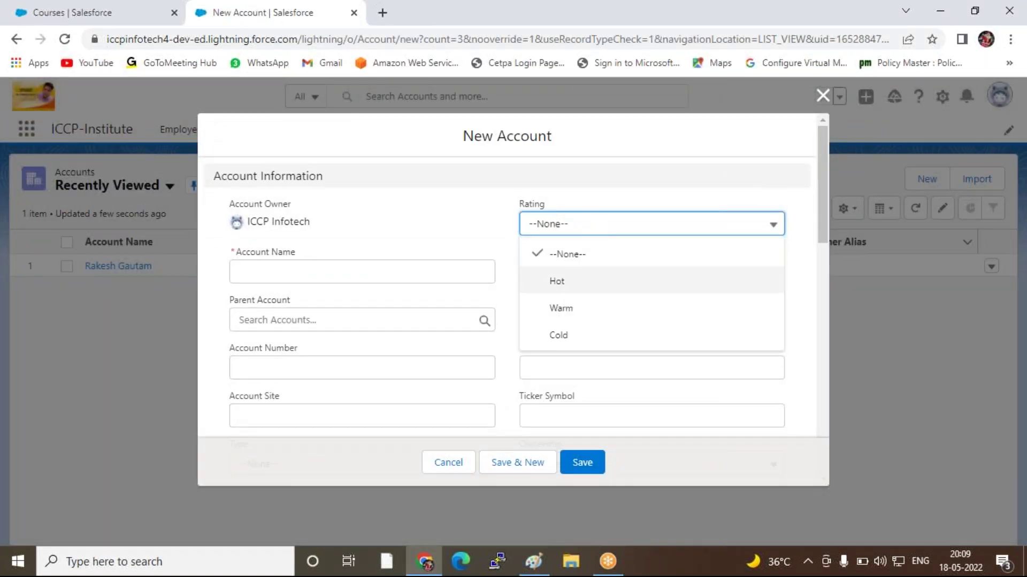
left_click(646, 194)
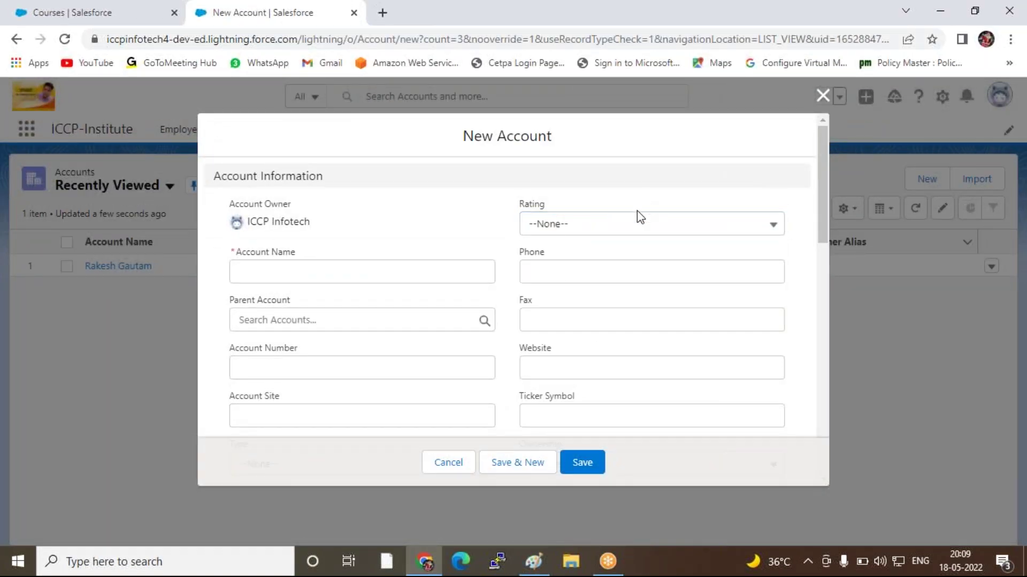
left_click(554, 276)
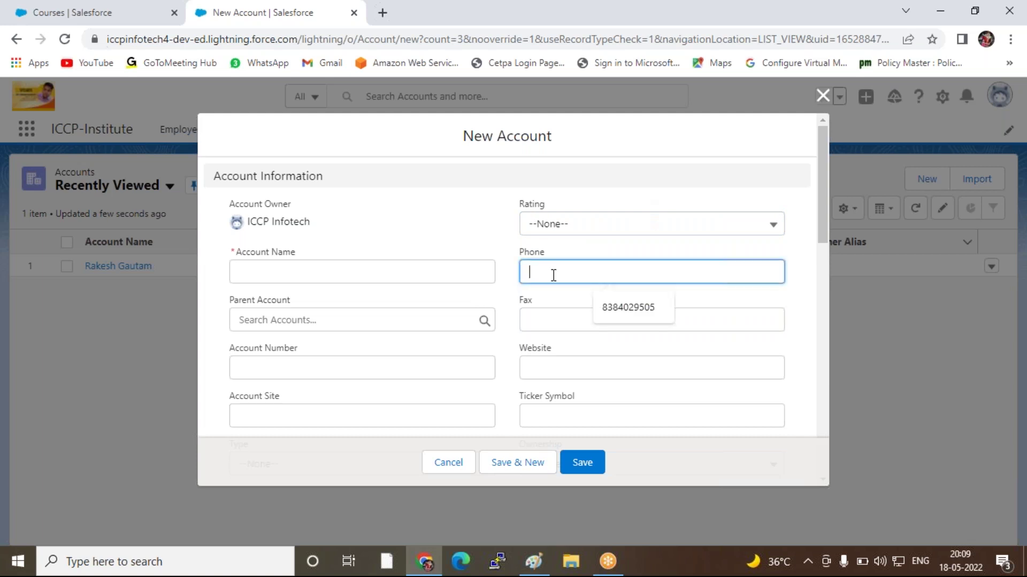
left_click(406, 230)
scroll(379, 348, "down", 3)
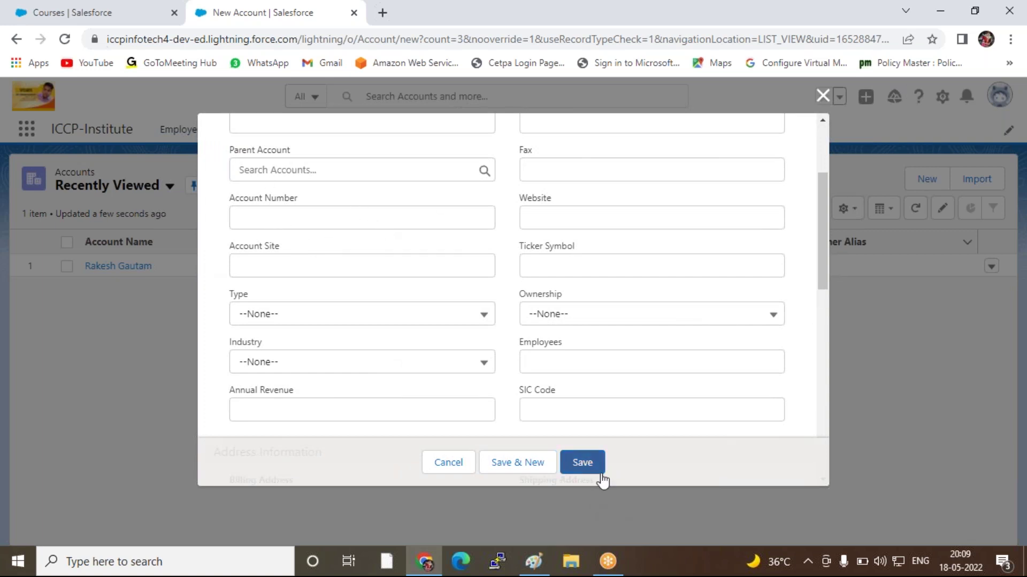
left_click(821, 99)
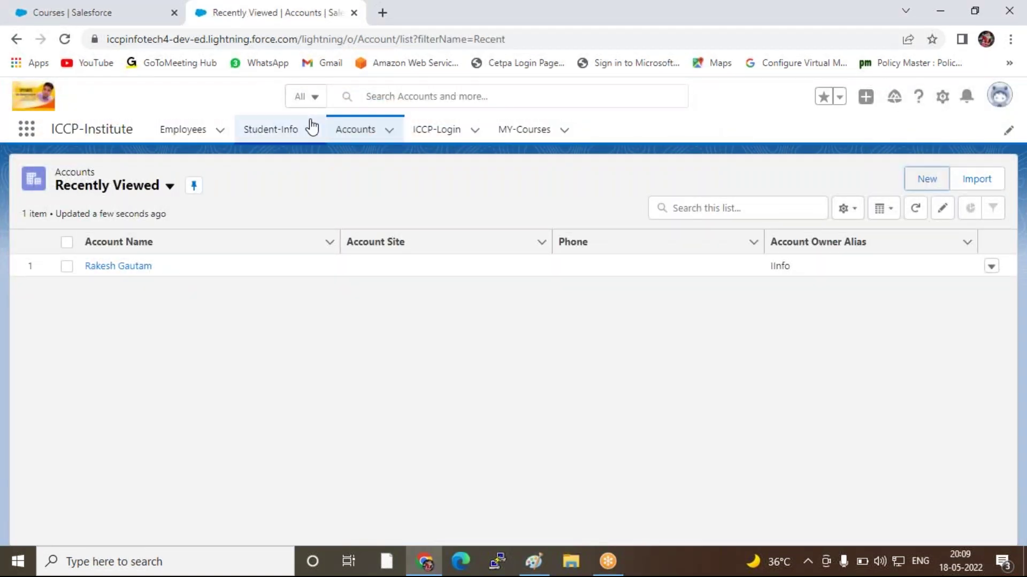
left_click(78, 13)
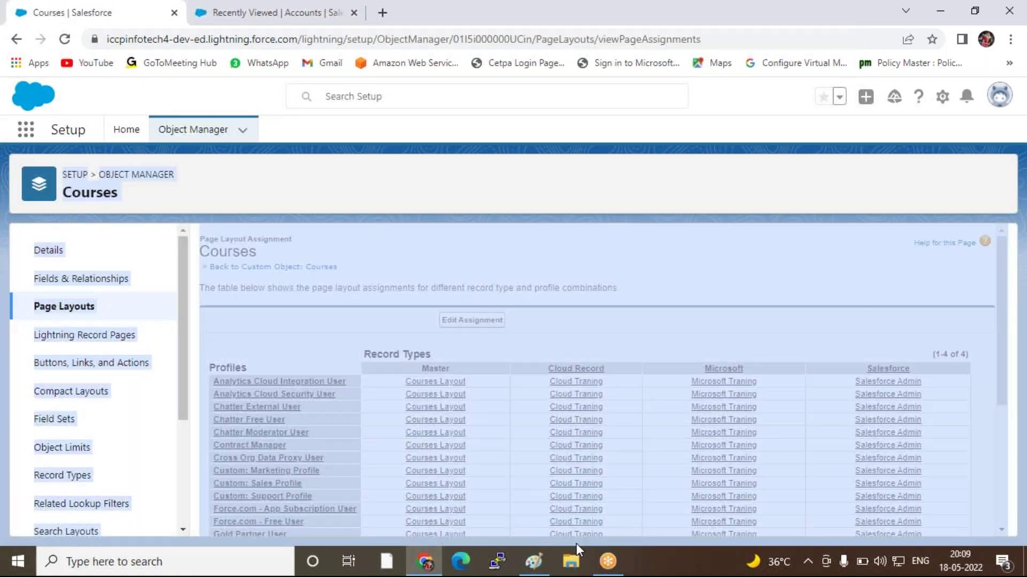
Open the Account object's empty Validation Rules list and start a new rule
left_click(118, 181)
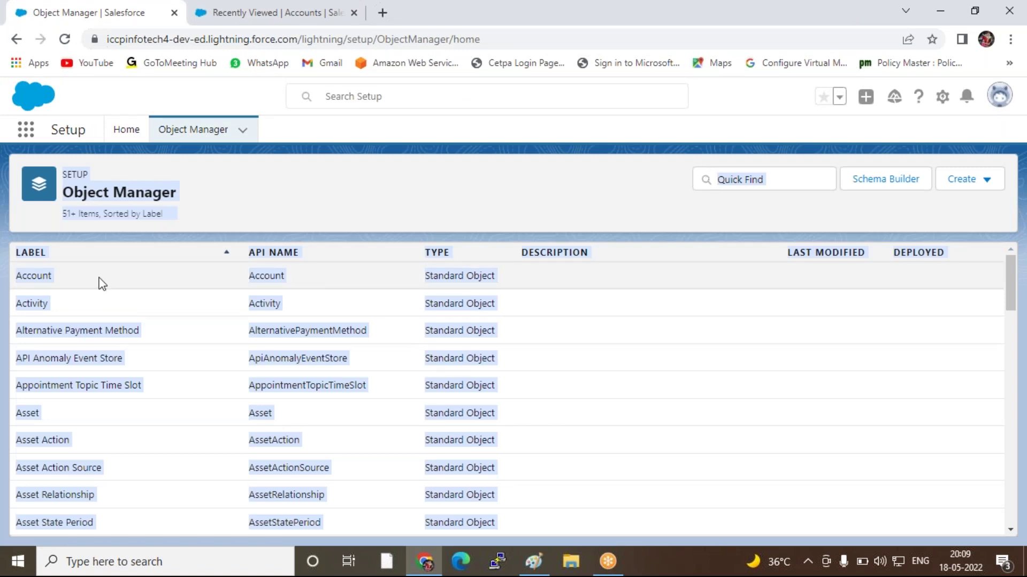
left_click(32, 276)
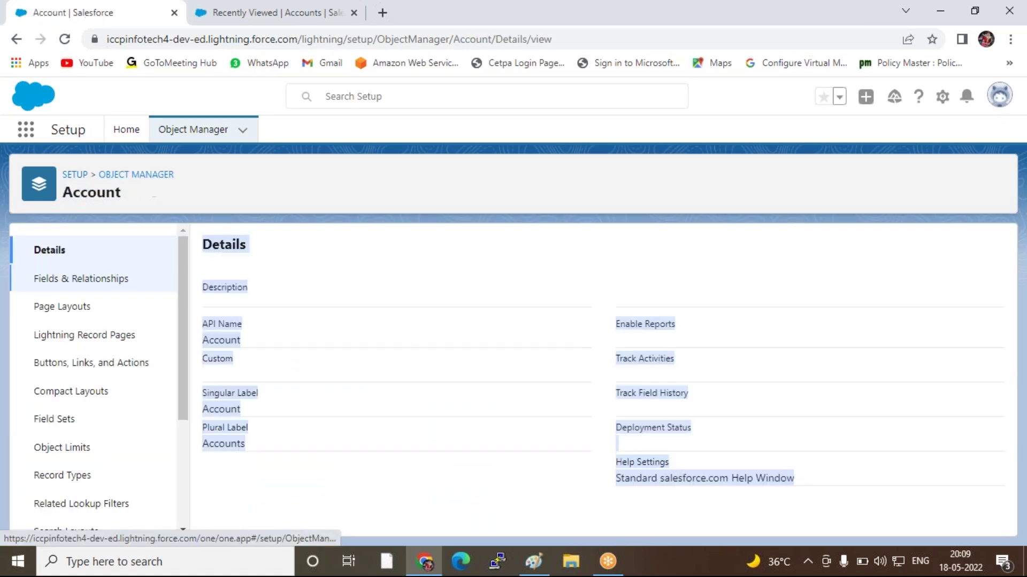
scroll(128, 363, "down", 3)
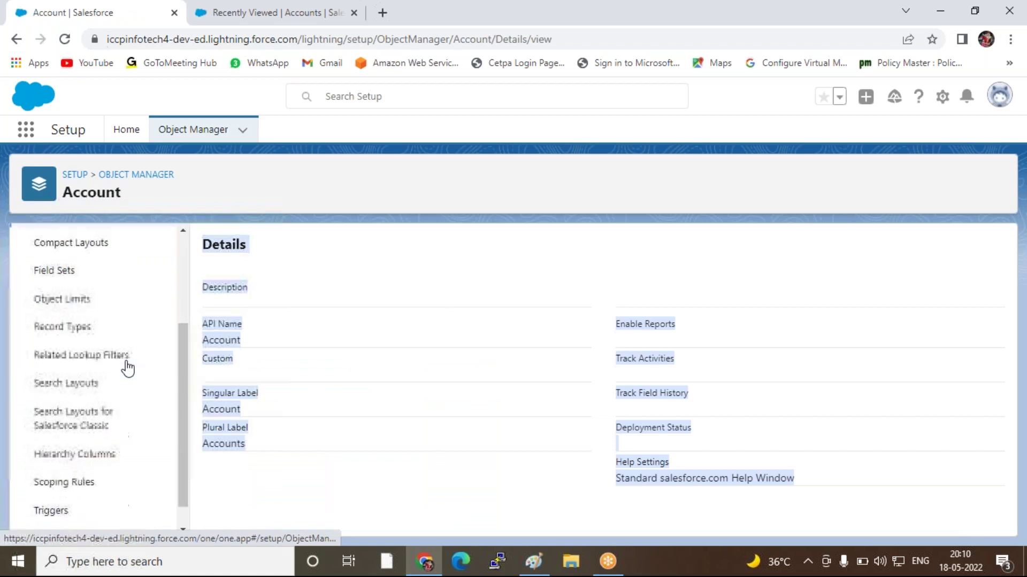
scroll(75, 484, "down", 1)
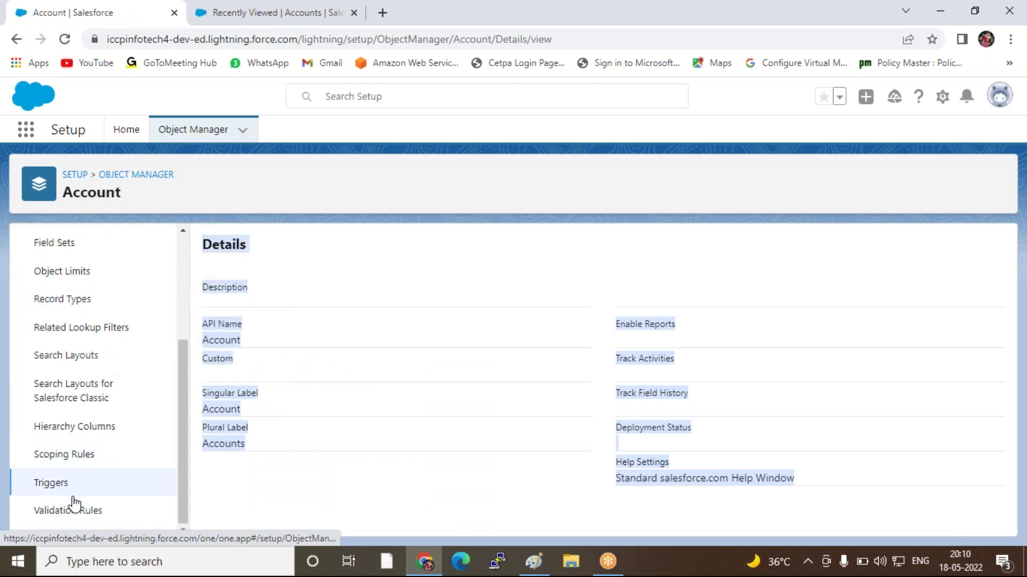
left_click(82, 514)
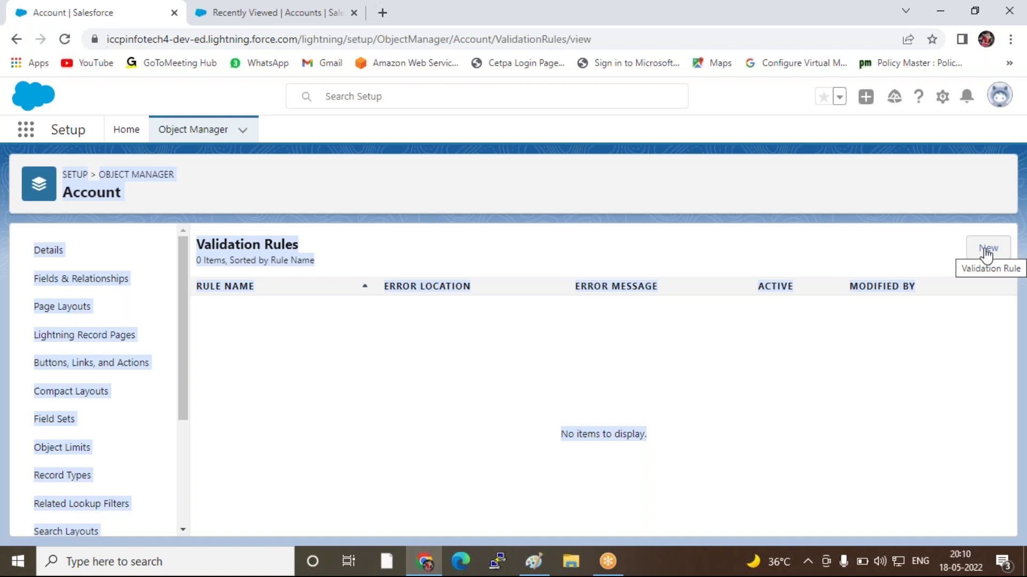
left_click(987, 253)
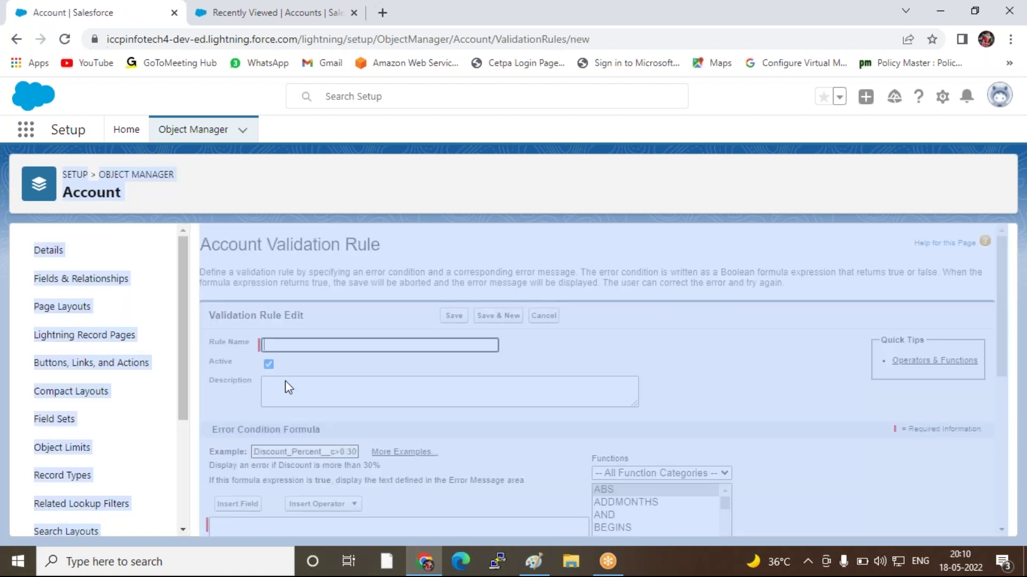
Enter 'Account Validation' as the rule name, giving Account_Validation, and move to the description
left_click(309, 329)
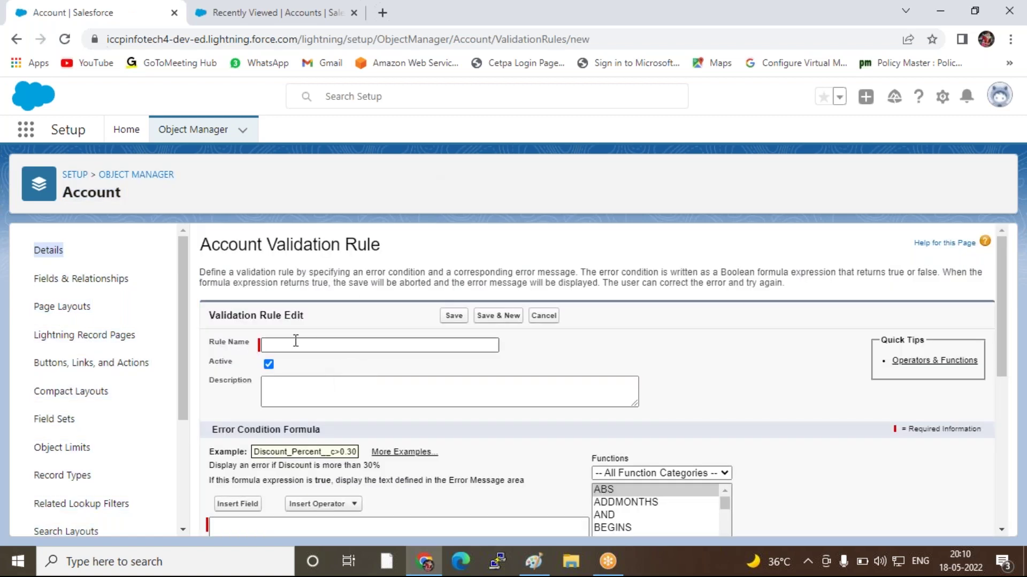
left_click(296, 342)
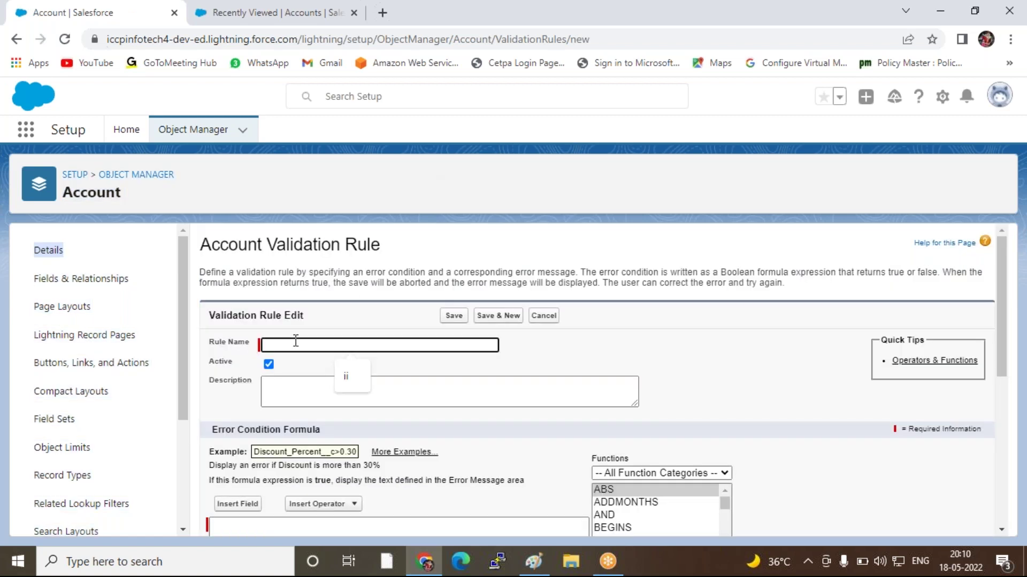
type("Account Validation")
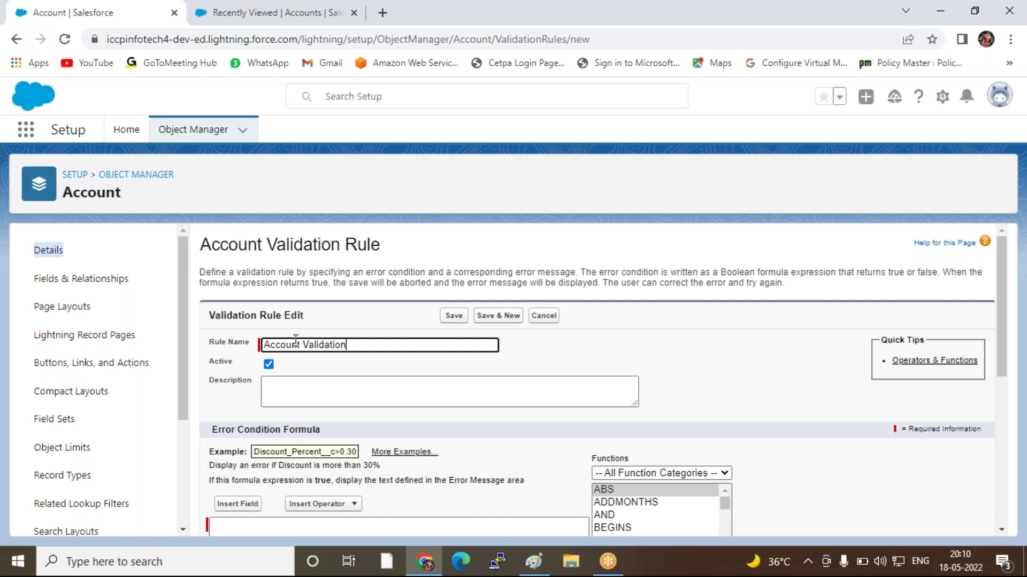
left_click(363, 393)
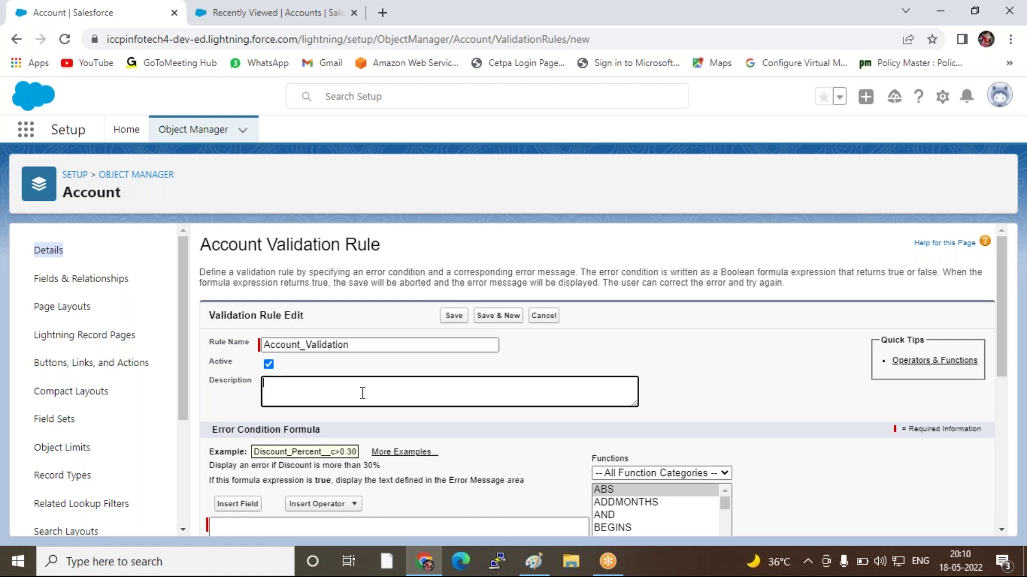
scroll(363, 393, "down", 4)
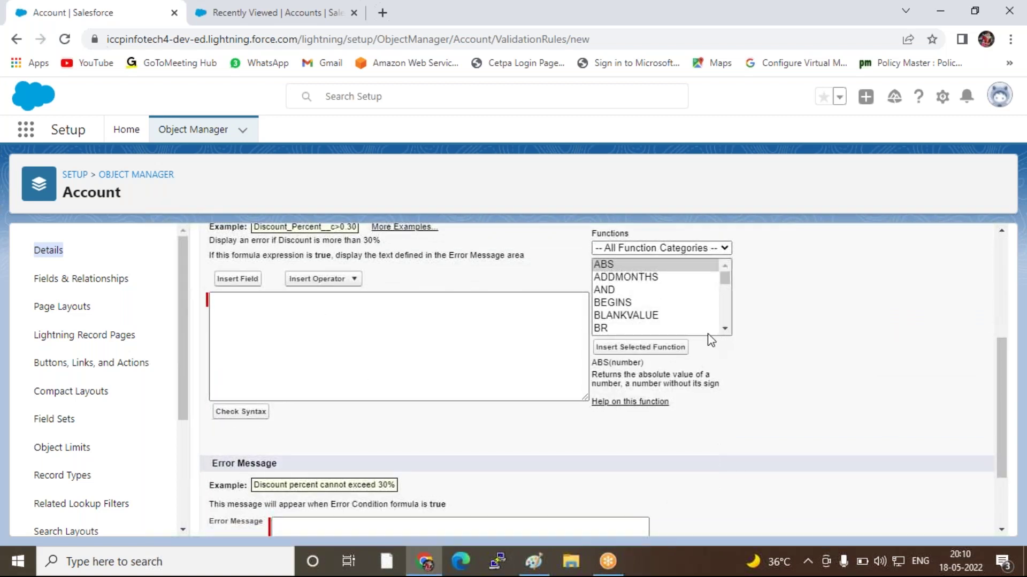
scroll(695, 338, "up", 2)
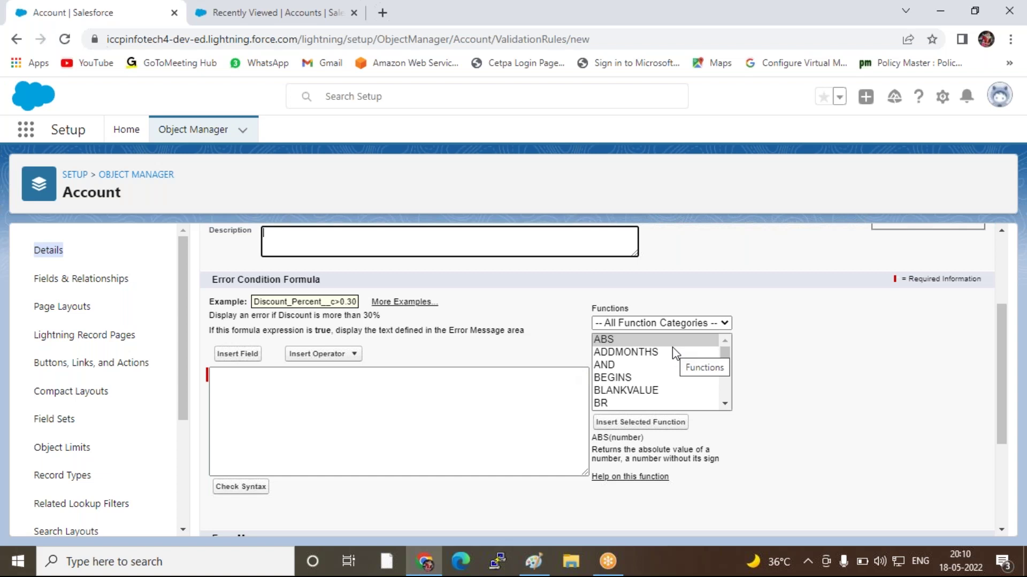
Undo a mistaken ADDMONTHS insertion and find ISBLANK in the function list
double_click(613, 354)
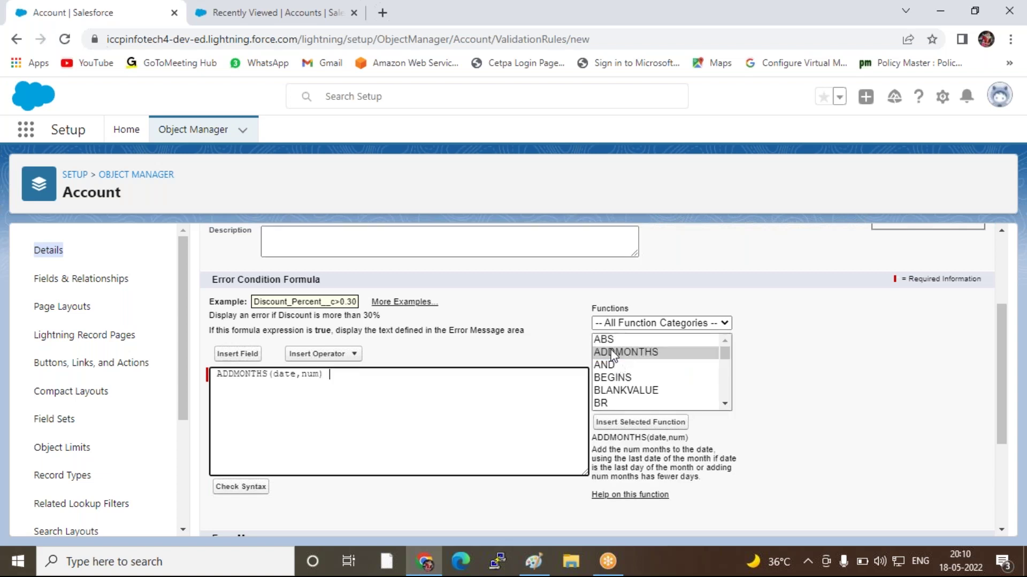
key("BackSpace")
key("BackSpace")
key("BackSpace")
key("BackSpace")
key("BackSpace")
key("BackSpace")
key("BackSpace")
key("BackSpace")
key("BackSpace")
key("BackSpace")
key("BackSpace")
key("BackSpace")
key("BackSpace")
key("BackSpace")
key("BackSpace")
key("BackSpace")
key("BackSpace")
key("BackSpace")
key("BackSpace")
type("ISi")
left_click(619, 378)
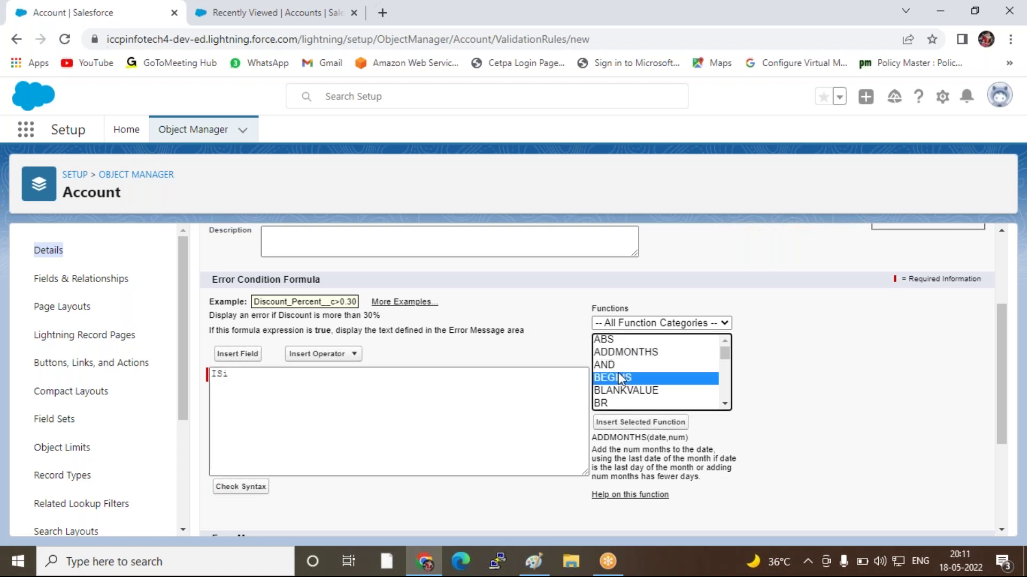
key("i")
key("n")
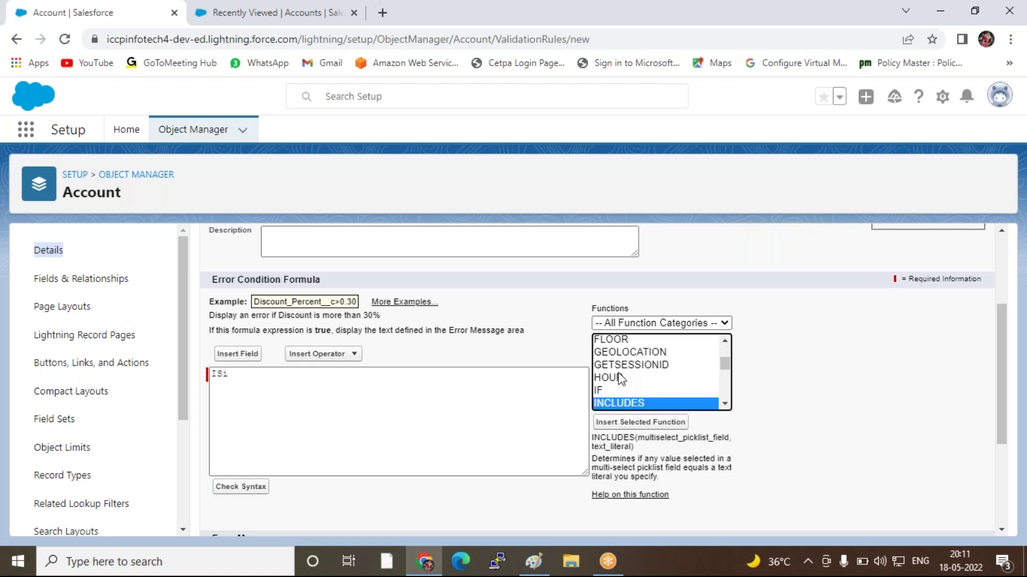
key("i")
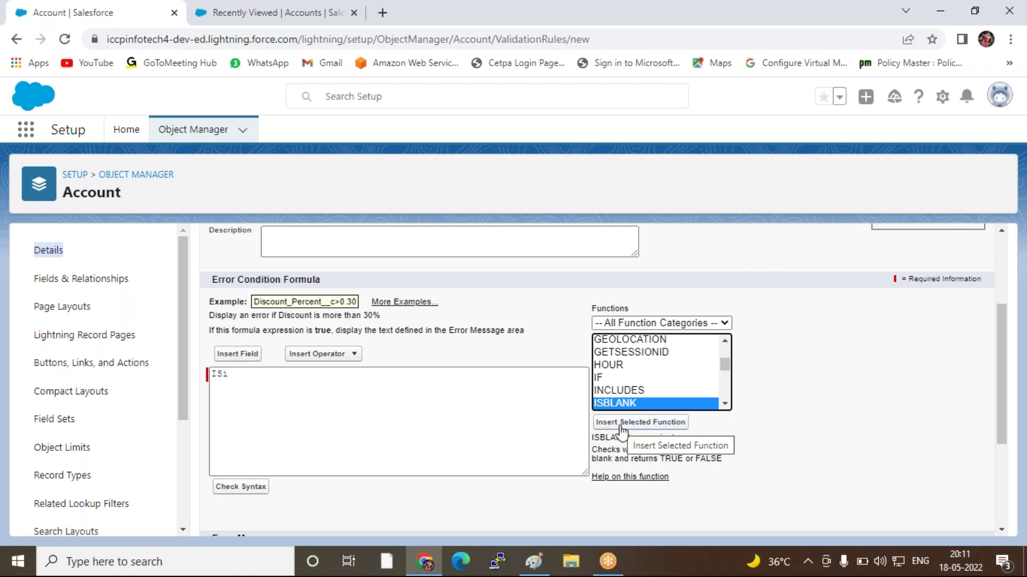
Insert ISBLANK, delete the stray 'ISi ' before it, and select its expression placeholder
left_click(622, 431)
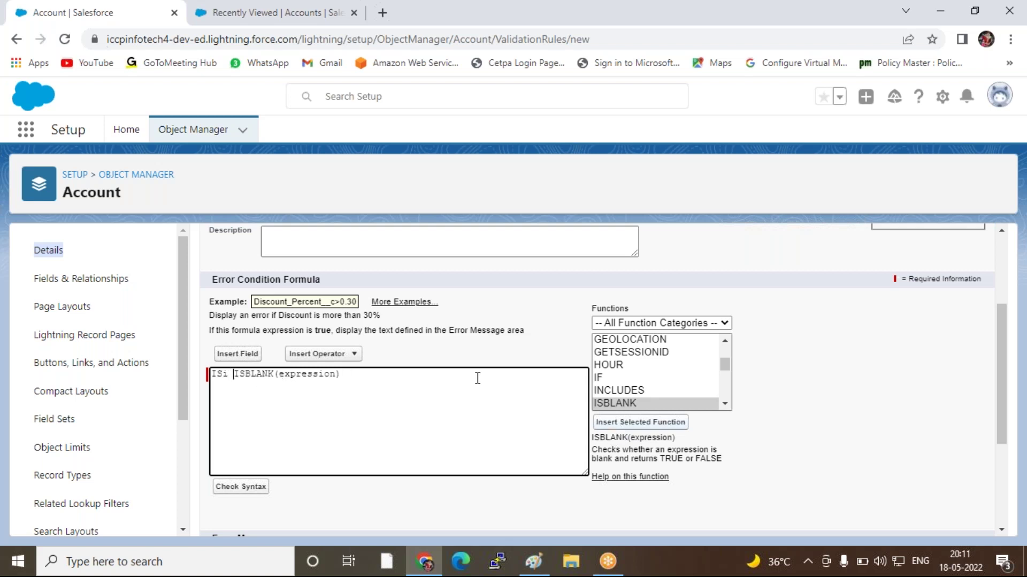
key("BackSpace")
key("BackSpace")
key("BackSpace")
key("BackSpace")
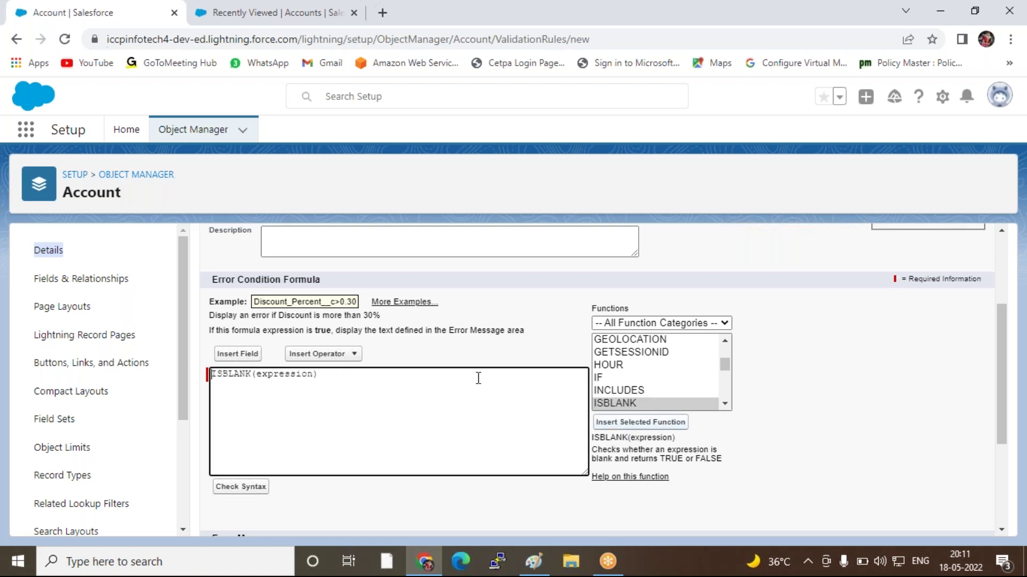
key("Right")
key("shift+Left")
key("shift+Left")
key("shift+Left")
key("shift+Left")
key("shift+Left")
key("shift+Left")
key("shift+Left")
key("shift+Left")
key("shift+Left")
key("shift+Left")
key("ctrl+plus")
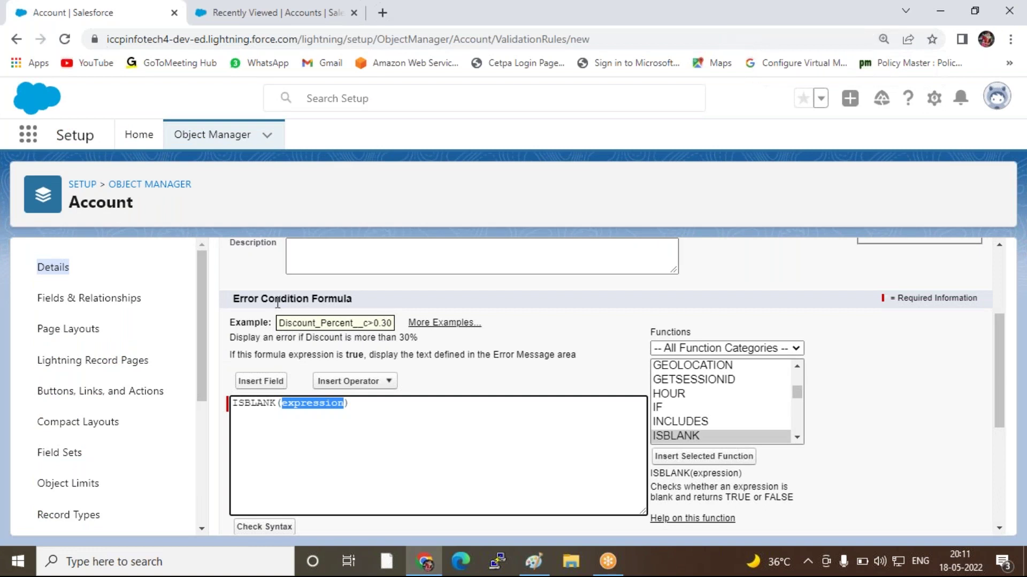
Replace the placeholder with the Account Phone field so the check reads ISBLANK( Phone )
left_click(261, 382)
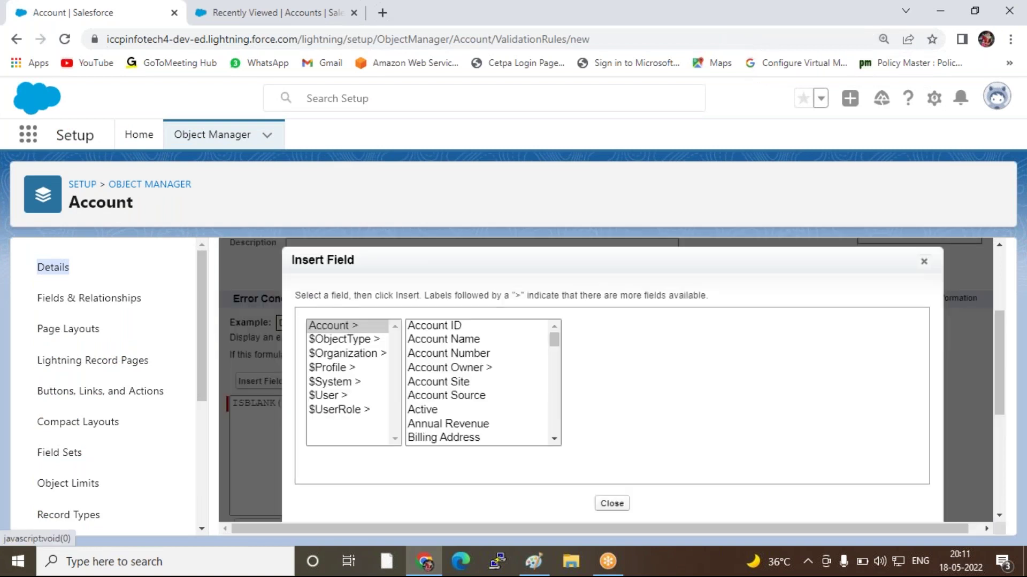
left_click(341, 327)
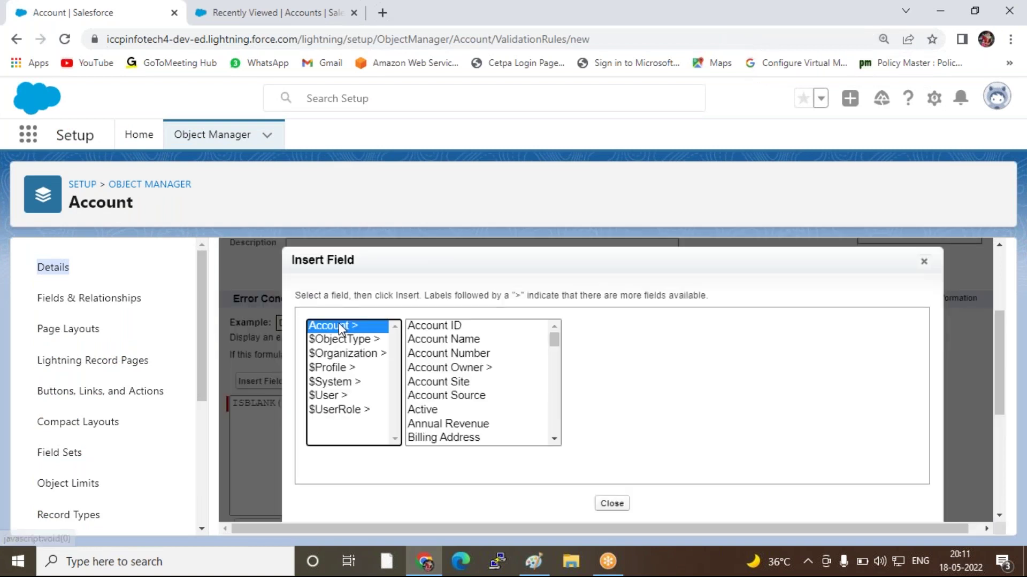
left_click(445, 368)
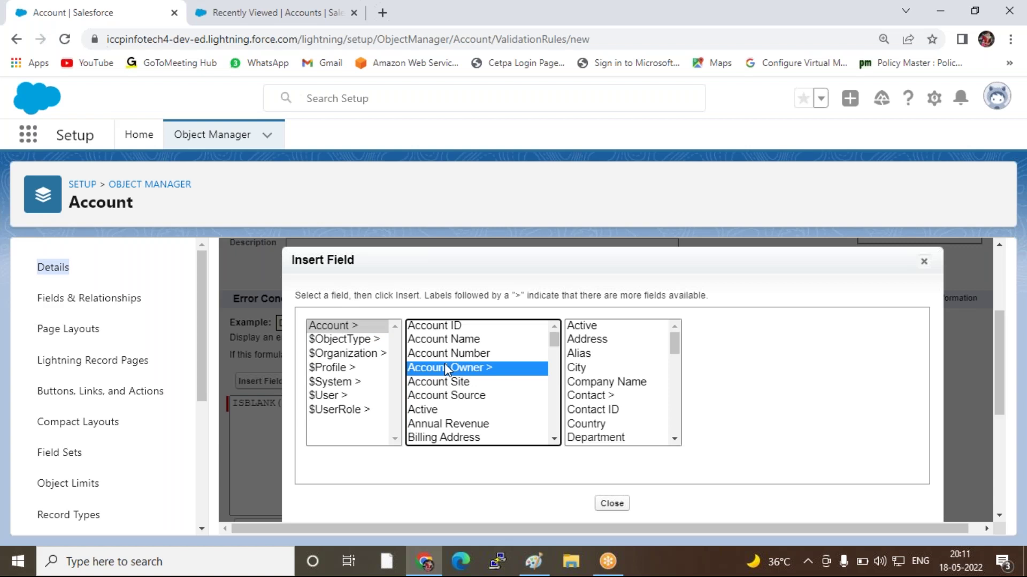
key("p")
key("Down")
key("Down")
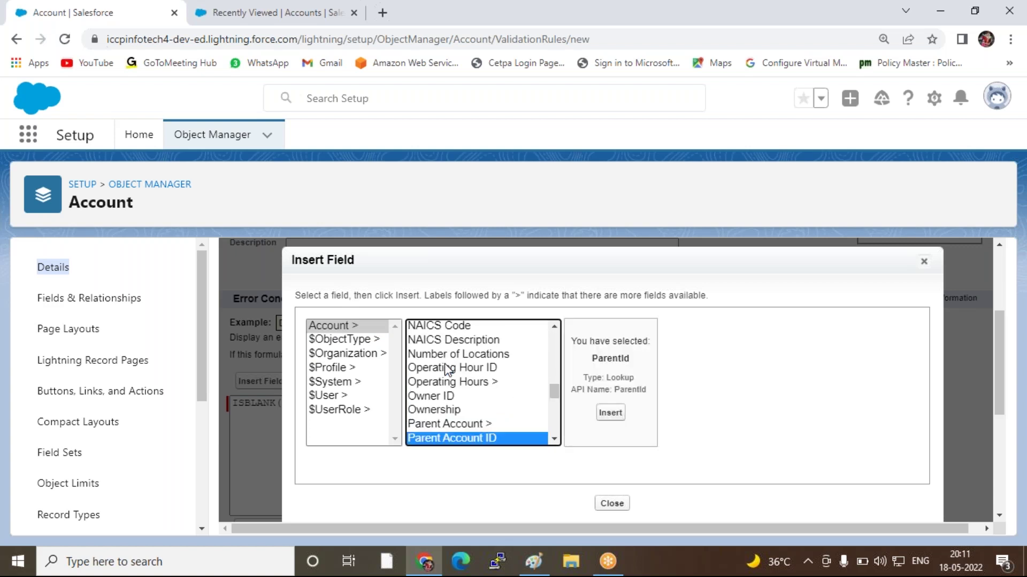
left_click(608, 413)
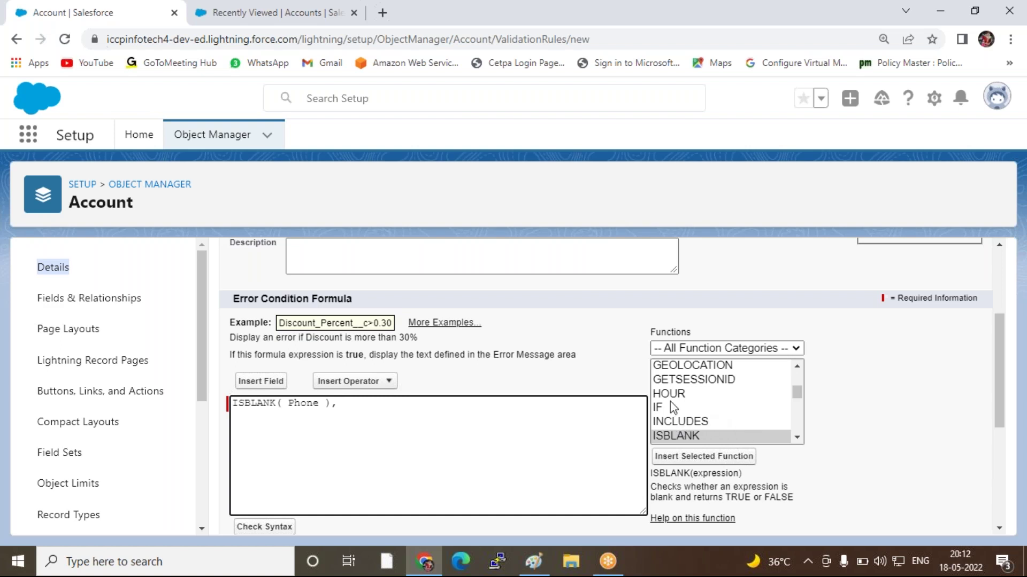
Add ISNULL from the function list, clearing stray characters, the duplicate, and its placeholder
type("ii")
key("BackSpace")
key("BackSpace")
left_click(680, 425)
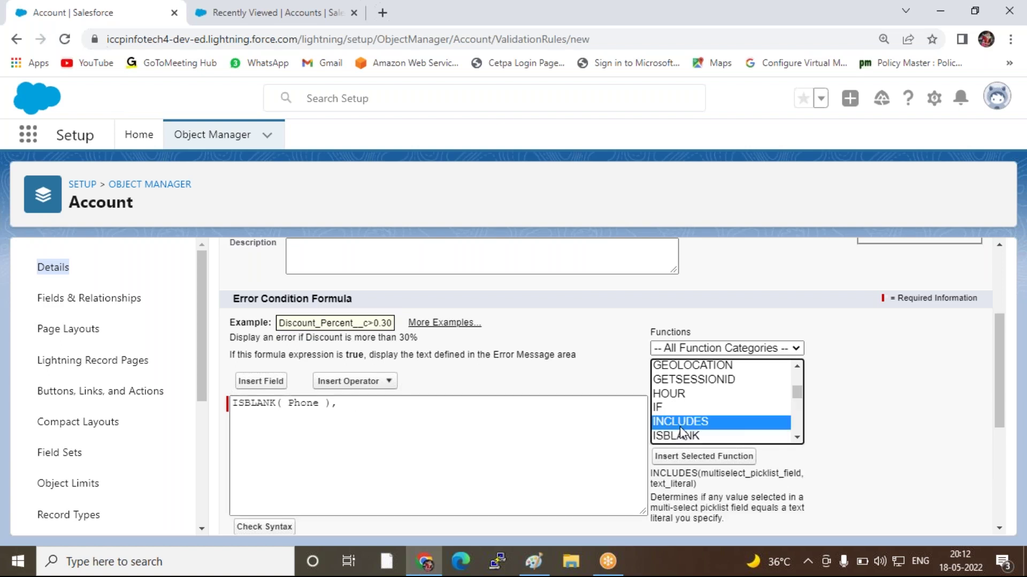
key("Down")
key("Down")
key("Down")
key("Down")
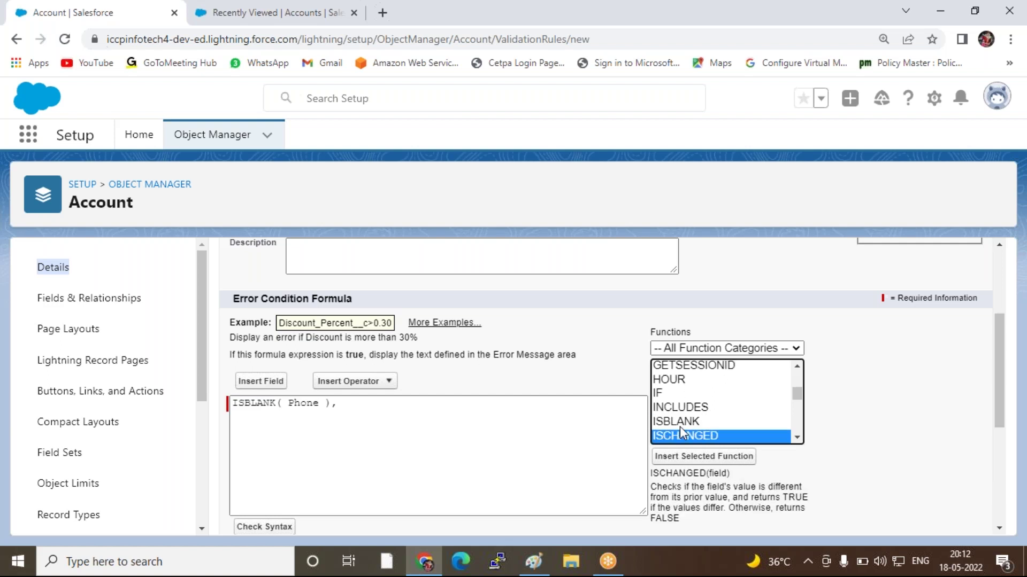
key("Down")
key("Down")
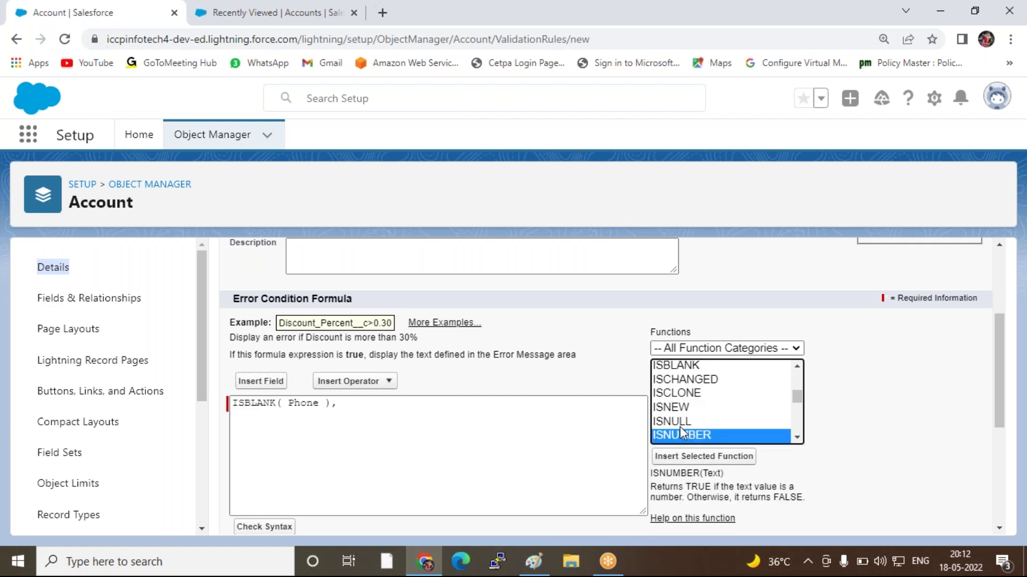
key("Up")
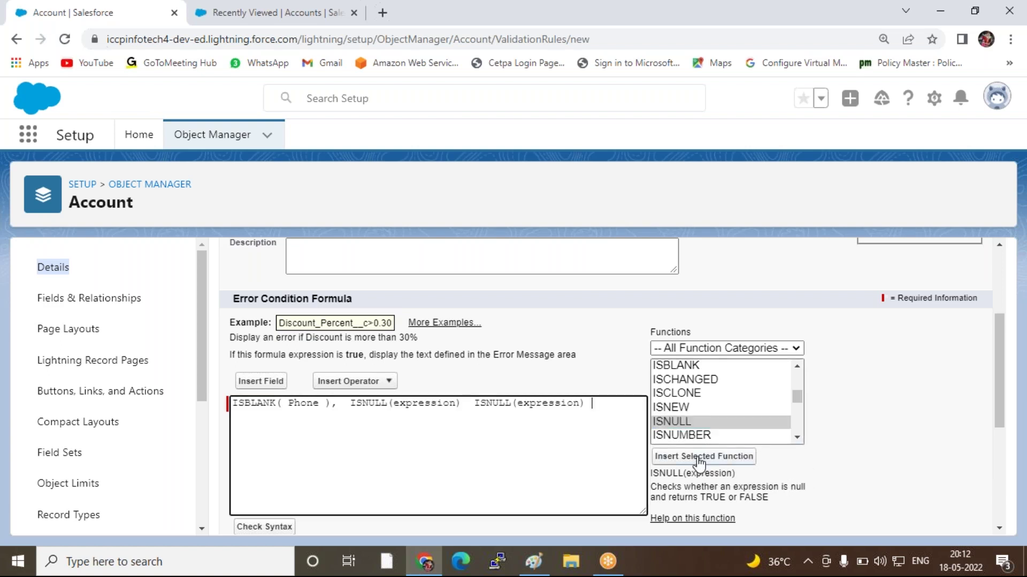
key("BackSpace")
key("BackSpace")
key("BackSpace")
key("BackSpace")
key("BackSpace")
key("BackSpace")
key("BackSpace")
key("BackSpace")
key("BackSpace")
key("BackSpace")
key("BackSpace")
key("BackSpace")
key("BackSpace")
key("BackSpace")
key("BackSpace")
key("BackSpace")
key("BackSpace")
key("BackSpace")
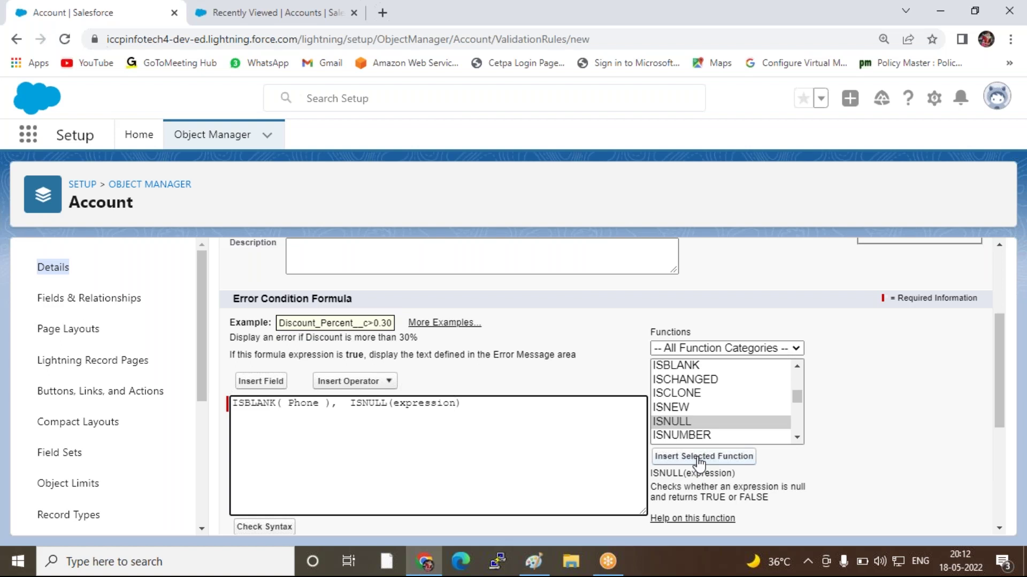
key("BackSpace")
key("BackSpace")
key("BackSpace")
key("BackSpace")
key("BackSpace")
key("BackSpace")
key("BackSpace")
key("BackSpace")
key("BackSpace")
key("BackSpace")
Insert the Annual Revenue field into ISNULL and add a trailing comma
left_click(256, 381)
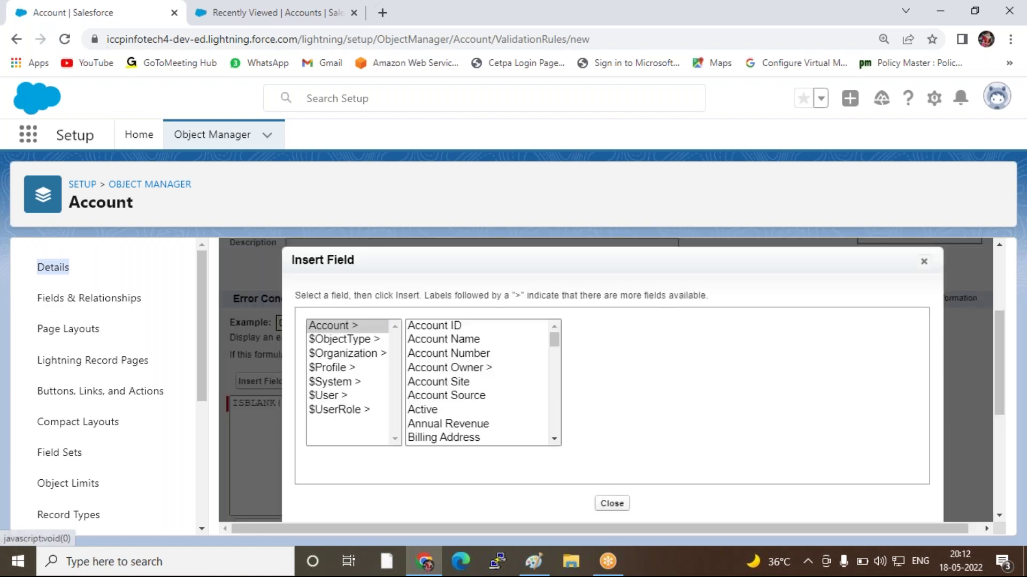
left_click(451, 425)
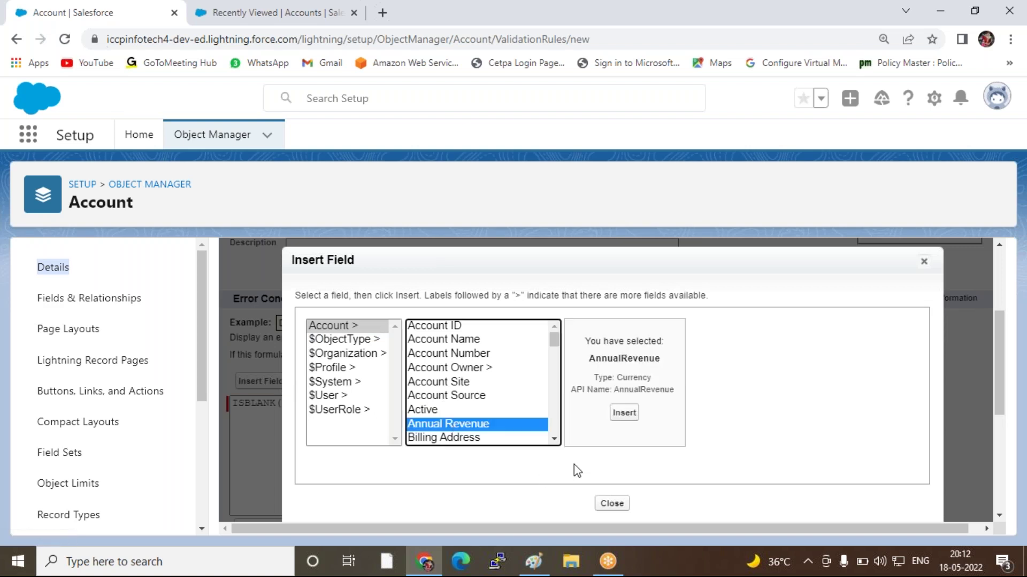
left_click(623, 413)
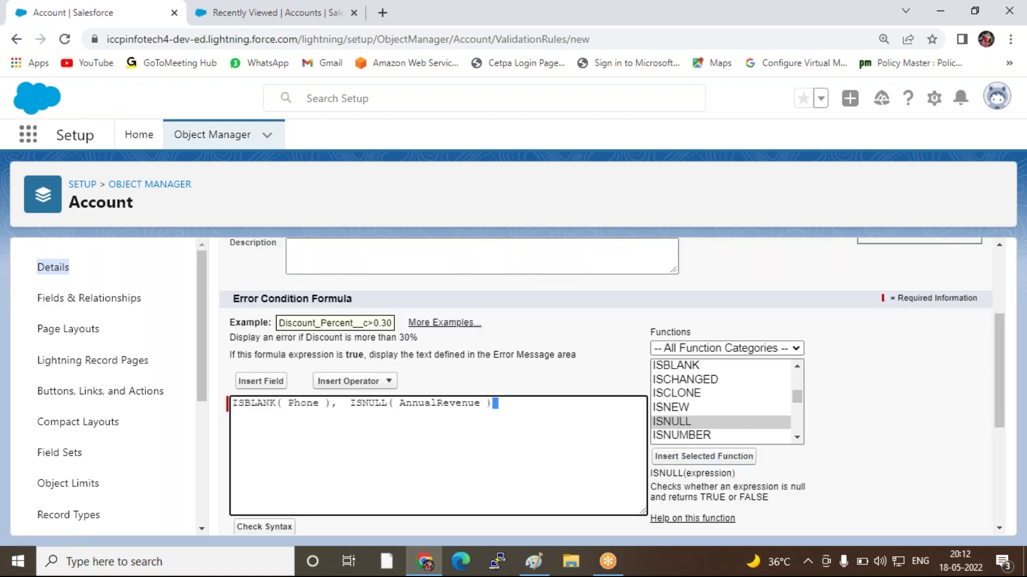
left_click(538, 403)
type(",")
key("BackSpace")
key("BackSpace")
key("BackSpace")
type(",")
Append ISBLANK to the formula's end, removing duplicate and stray insertions
left_click(680, 367)
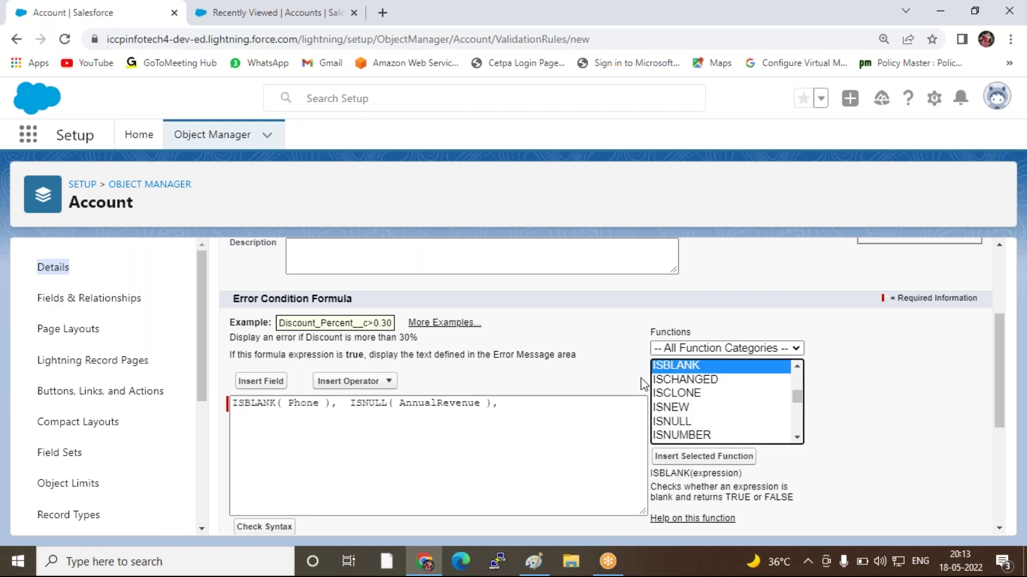
double_click(722, 457)
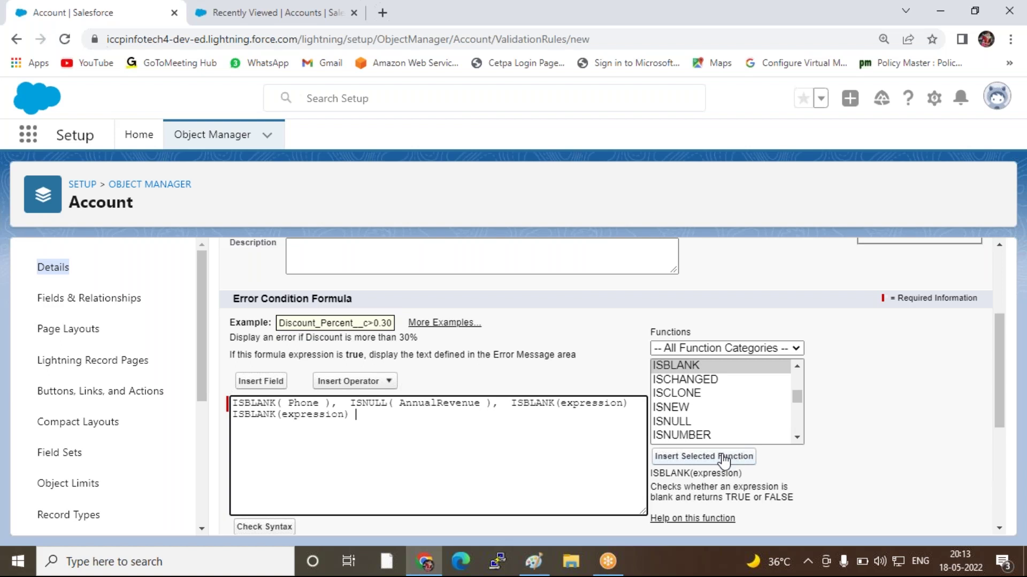
key("BackSpace")
key("BackSpace")
key("BackSpace")
key("BackSpace")
key("BackSpace")
key("BackSpace")
key("BackSpace")
key("BackSpace")
key("BackSpace")
key("BackSpace")
key("BackSpace")
key("BackSpace")
key("BackSpace")
key("BackSpace")
key("BackSpace")
key("BackSpace")
key("BackSpace")
key("BackSpace")
key("BackSpace")
key("BackSpace")
key("BackSpace")
key("BackSpace")
key("BackSpace")
key("BackSpace")
key("BackSpace")
key("BackSpace")
key("BackSpace")
key("BackSpace")
key("BackSpace")
key("BackSpace")
key("BackSpace")
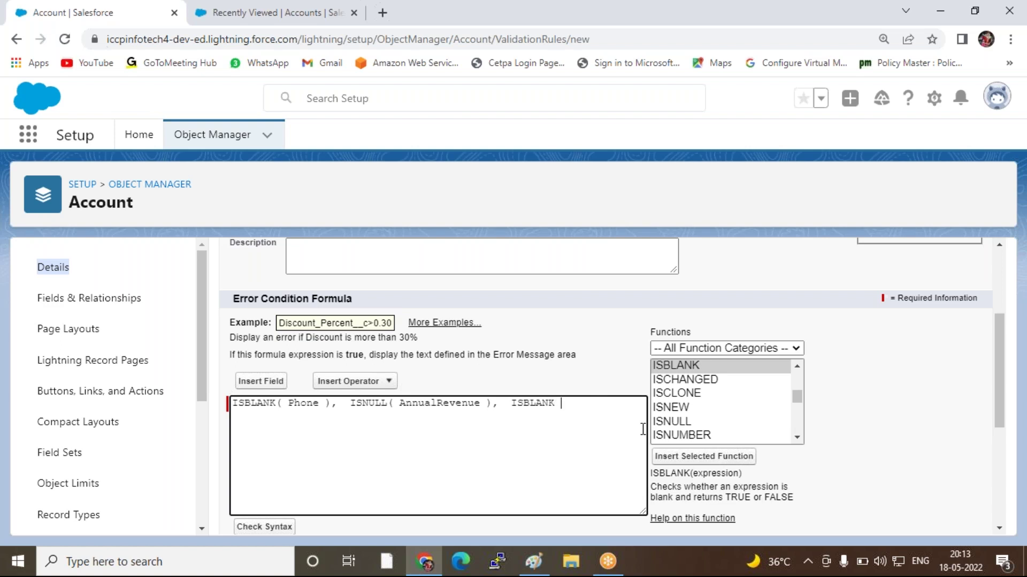
type("t")
key("BackSpace")
double_click(691, 394)
type("t")
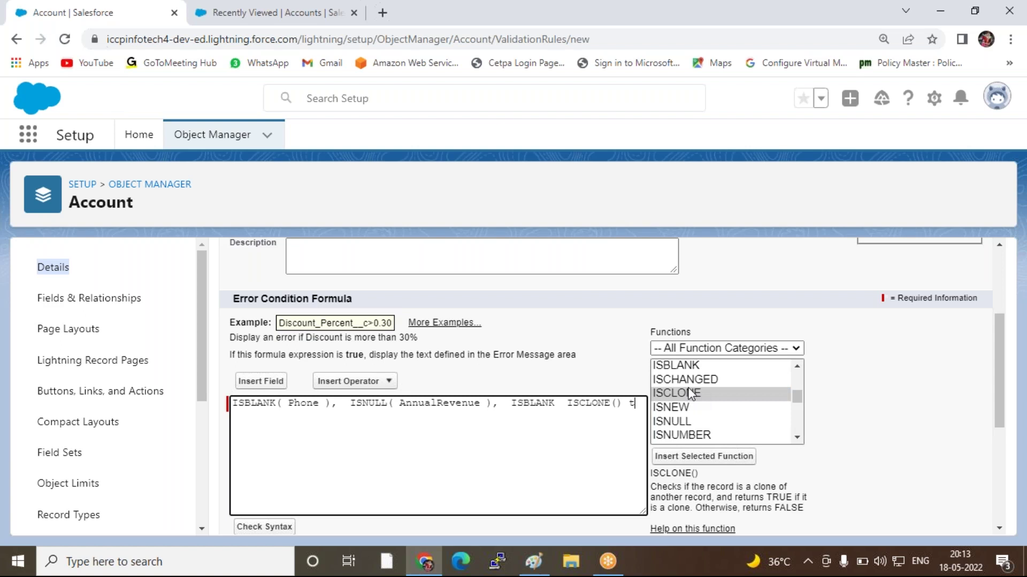
key("BackSpace")
key("BackSpace")
key("BackSpace")
key("BackSpace")
key("BackSpace")
key("BackSpace")
key("BackSpace")
key("BackSpace")
key("BackSpace")
key("BackSpace")
key("BackSpace")
Add the TEXT function and delete its value placeholder, leaving TEXT() empty
left_click(751, 411)
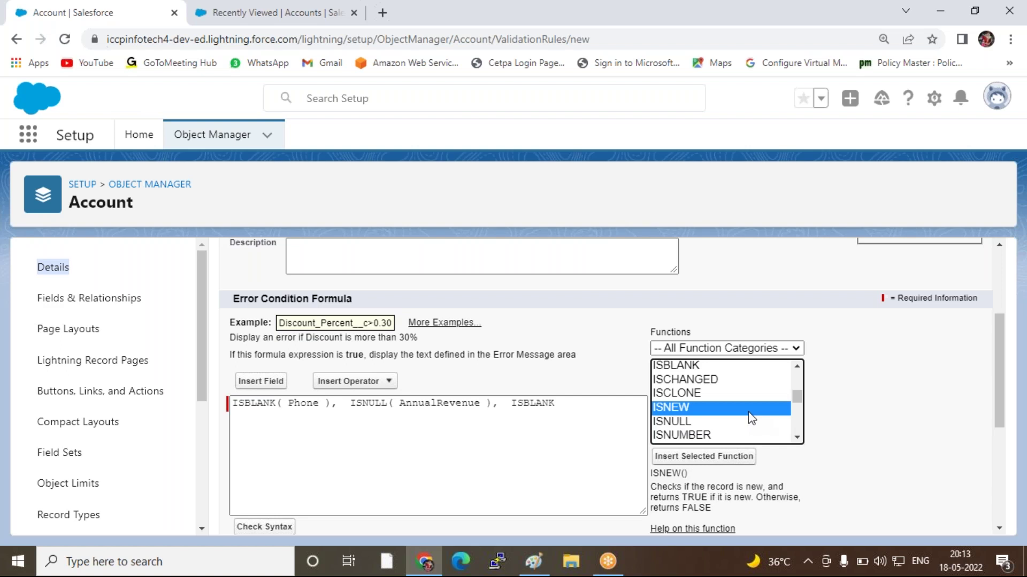
key("t")
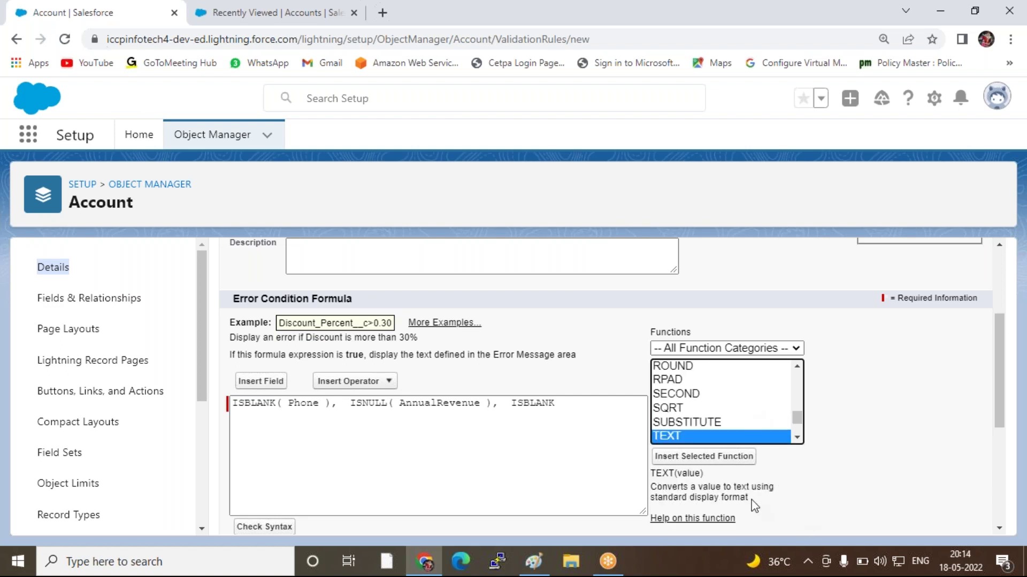
left_click(722, 464)
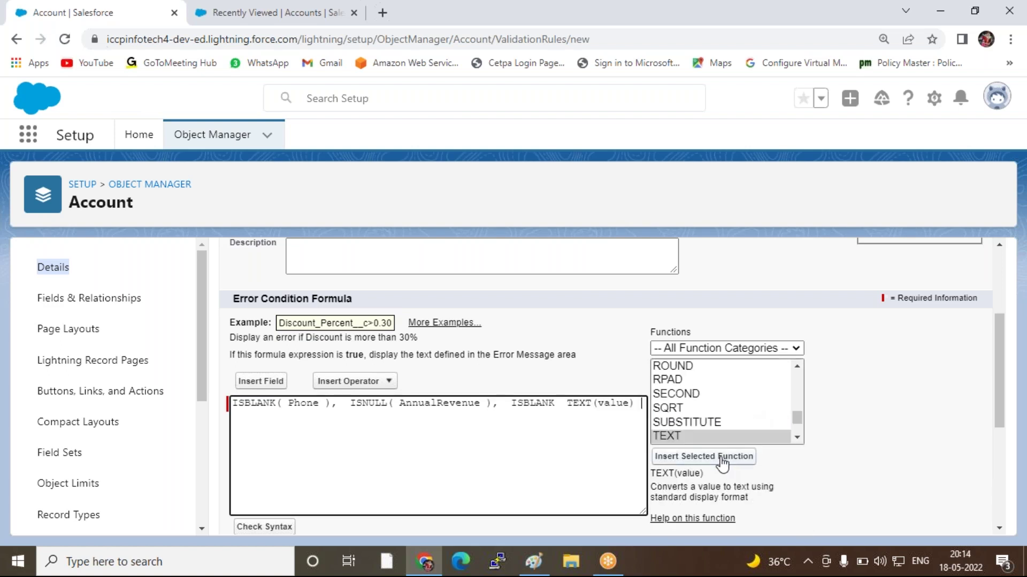
left_click(631, 404)
key("BackSpace")
key("BackSpace")
key("BackSpace")
key("BackSpace")
key("BackSpace")
Insert the Account Rating field inside TEXT() and add an opening parenthesis before TEXT
left_click(261, 381)
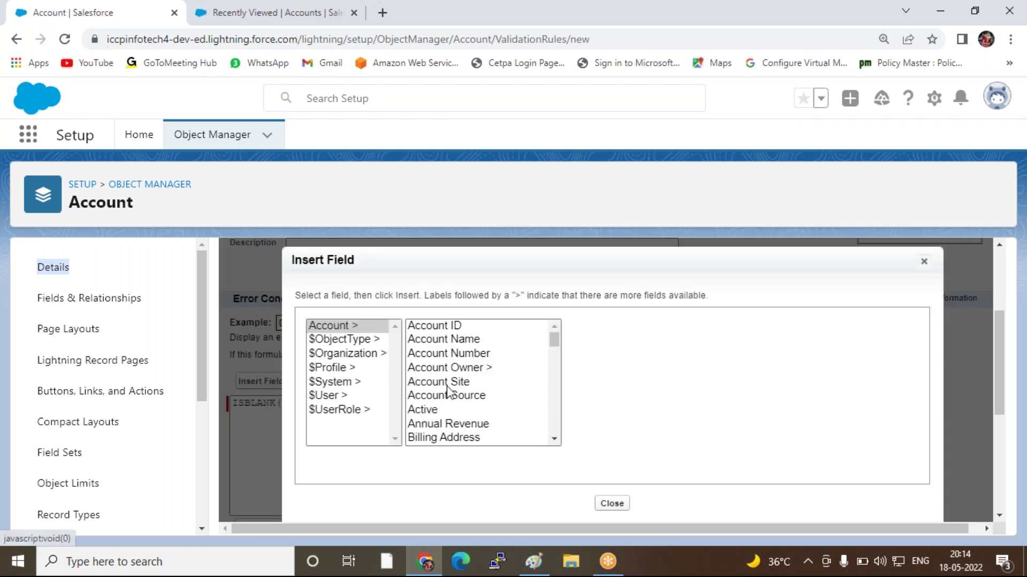
left_click(453, 380)
scroll(450, 391, "down", 5)
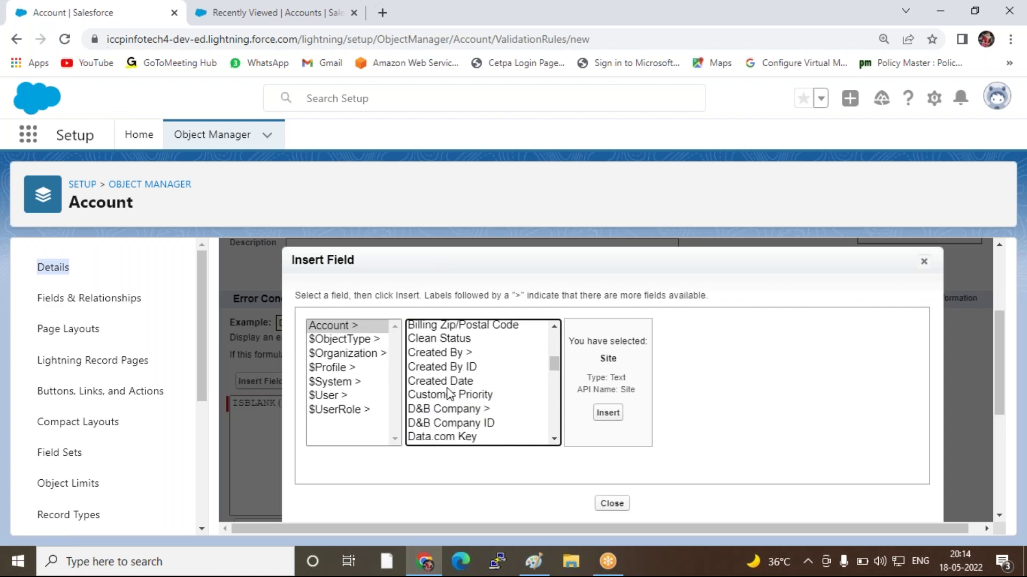
key("r")
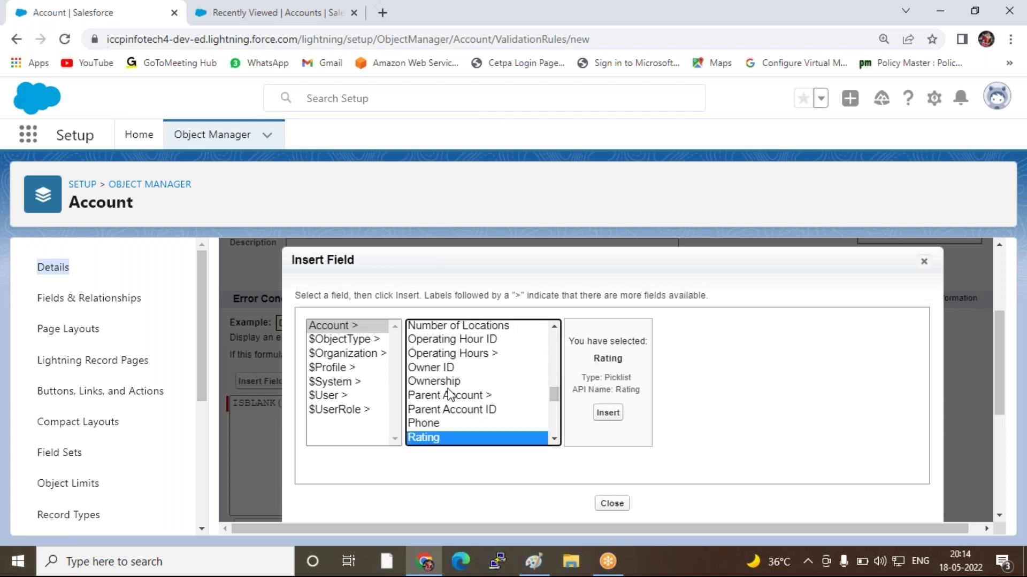
left_click(608, 413)
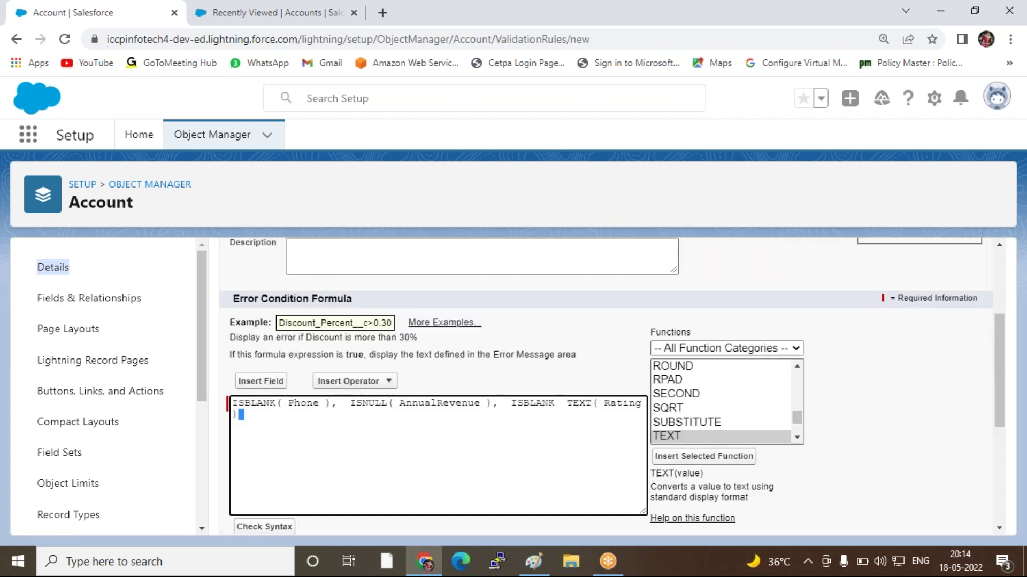
left_click(564, 403)
type("(")
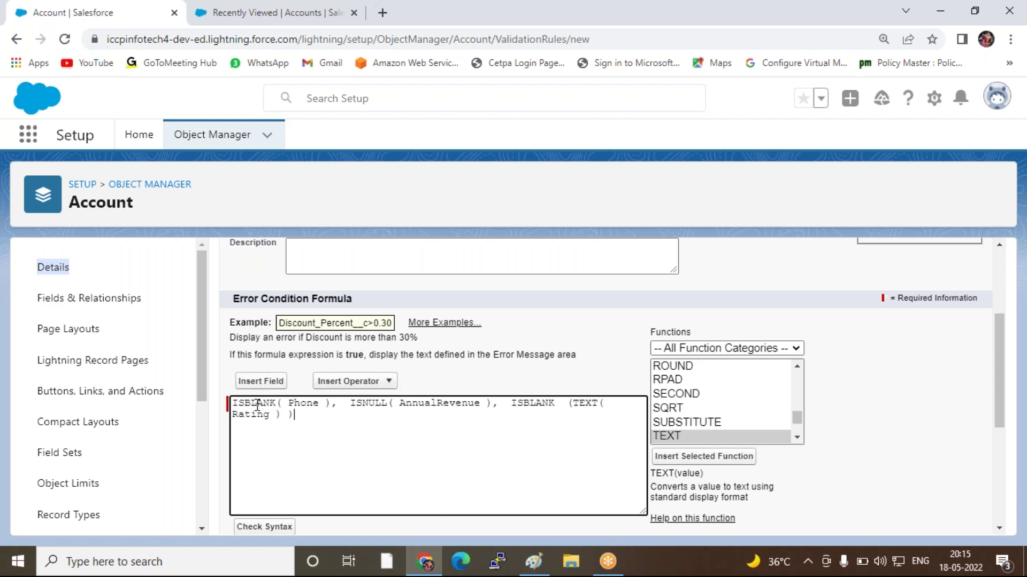
Insert OR at the formula's start and delete its logical1/logical2 placeholders
left_click(235, 405)
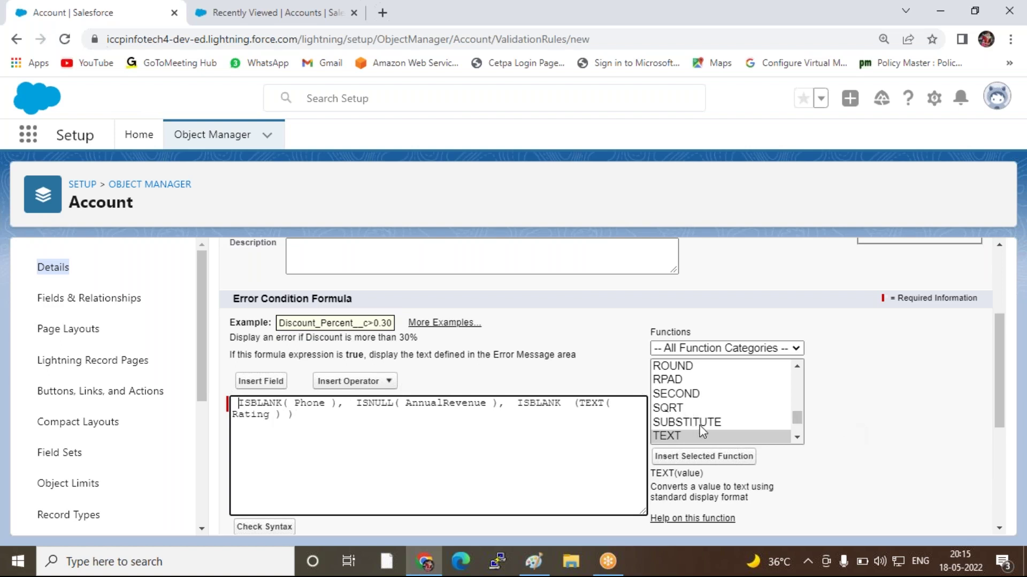
left_click(744, 413)
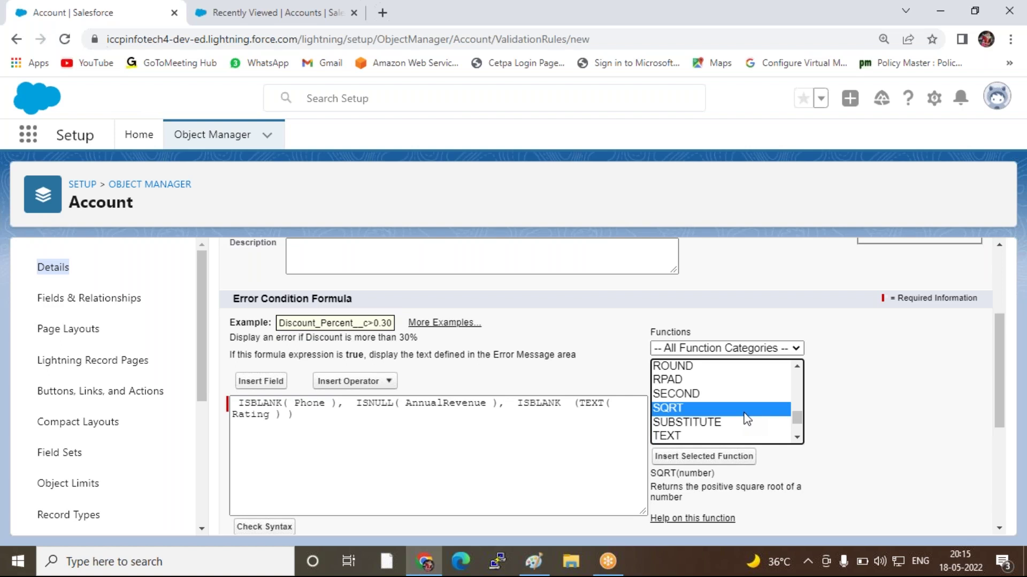
key("o")
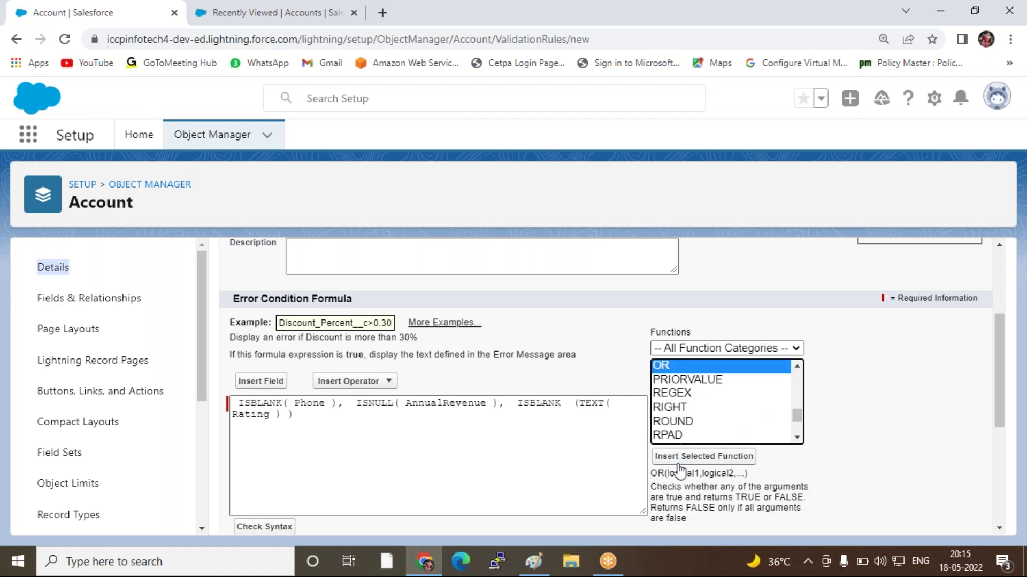
left_click(678, 460)
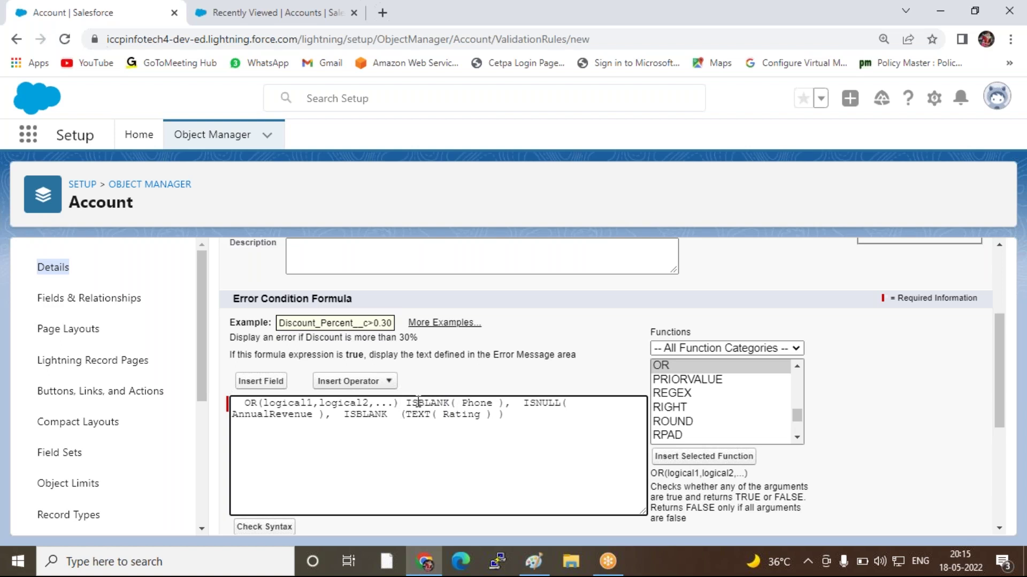
key("BackSpace")
key("BackSpace")
key("BackSpace")
key("BackSpace")
key("BackSpace")
key("BackSpace")
key("BackSpace")
key("BackSpace")
key("BackSpace")
key("BackSpace")
key("BackSpace")
key("BackSpace")
key("BackSpace")
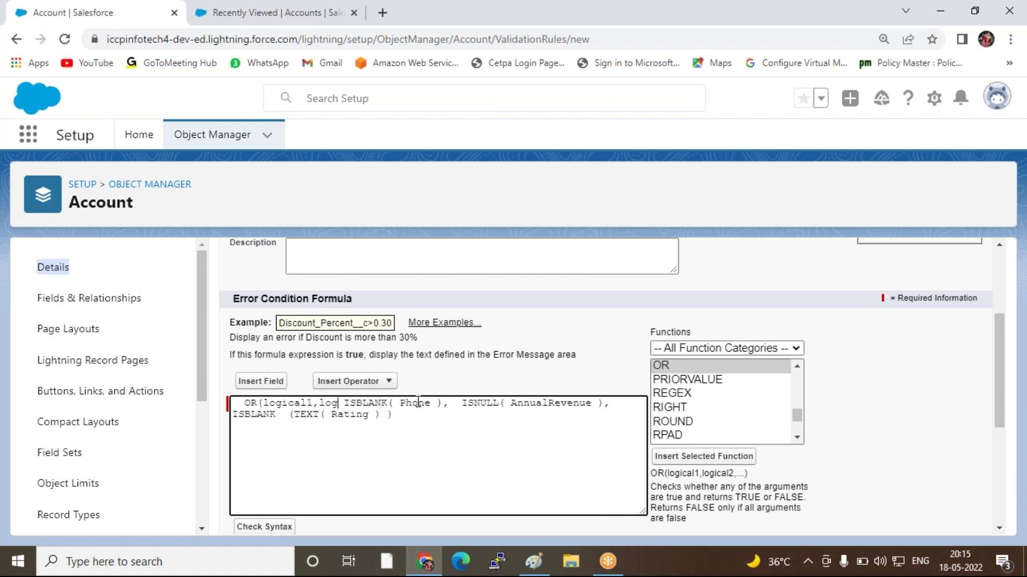
key("BackSpace")
key("BackSpace")
key("BackSpace")
key("BackSpace")
key("BackSpace")
key("BackSpace")
key("BackSpace")
key("BackSpace")
key("BackSpace")
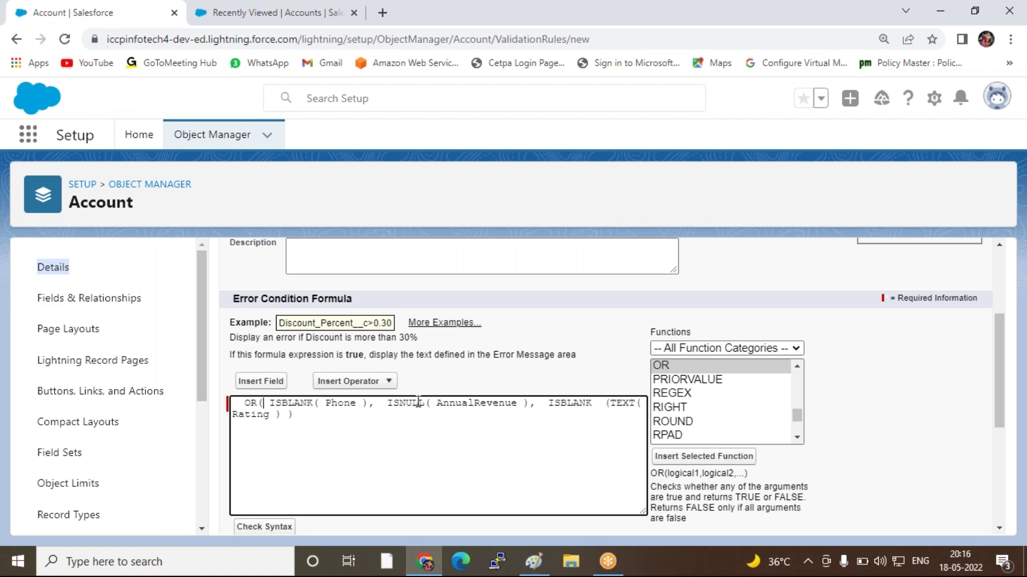
Add the missing closing parenthesis after Rating and verify the final brackets
key("Right")
key("Right")
type(")")
left_click(304, 424)
left_click_drag(309, 413, 273, 411)
left_click(273, 411)
Run Check Syntax to confirm the formula has no errors
scroll(355, 433, "down", 3)
left_click(264, 381)
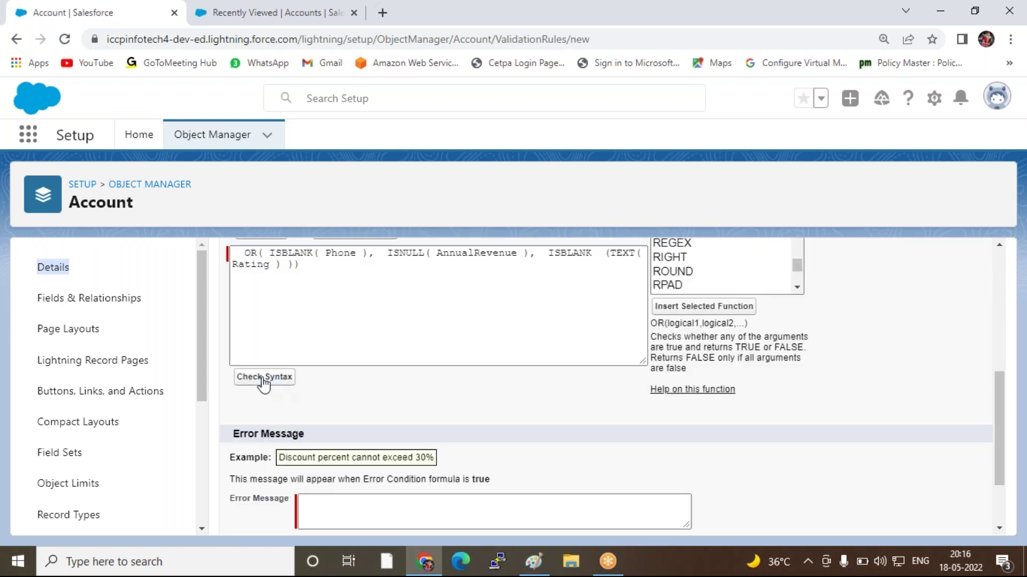
scroll(419, 390, "down", 4)
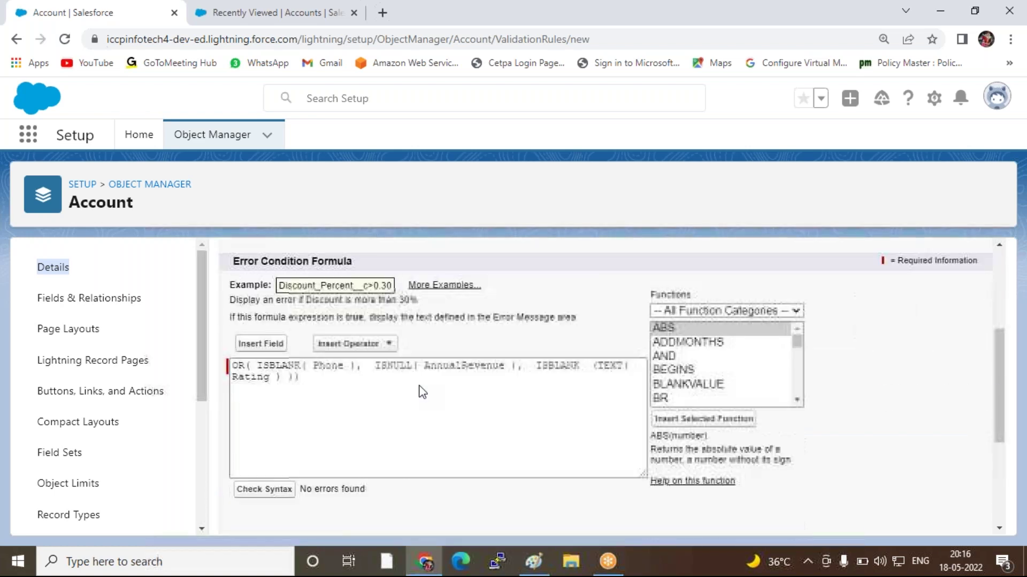
scroll(301, 396, "down", 1)
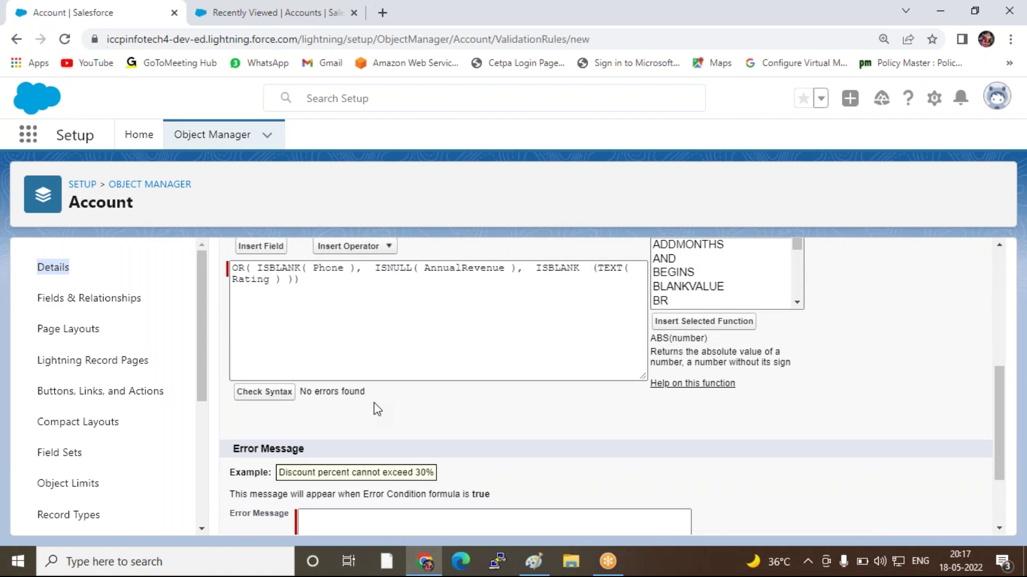
scroll(566, 408, "down", 2)
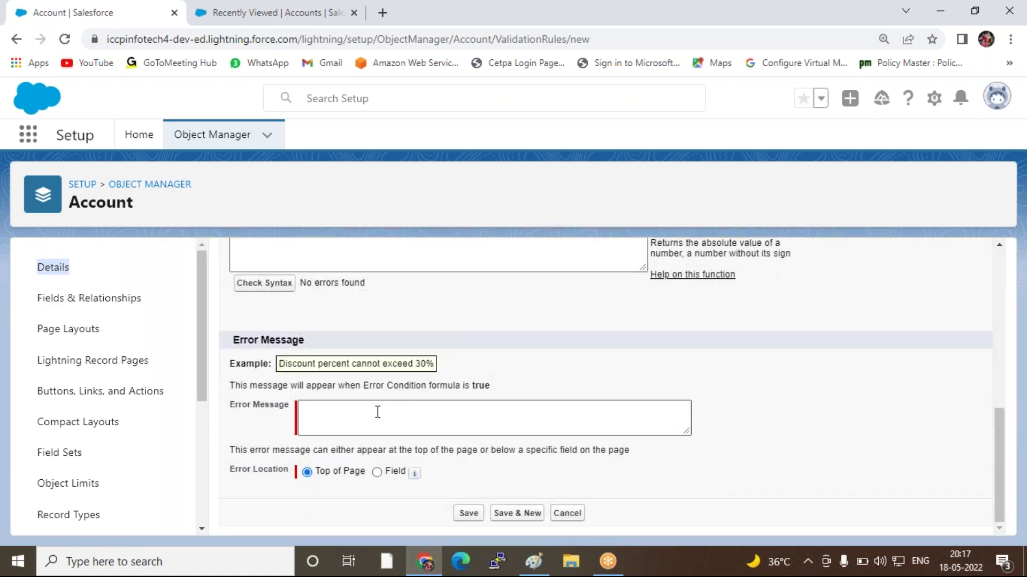
Enter an error message asking users to complete the fields, then Save & New
left_click(368, 417)
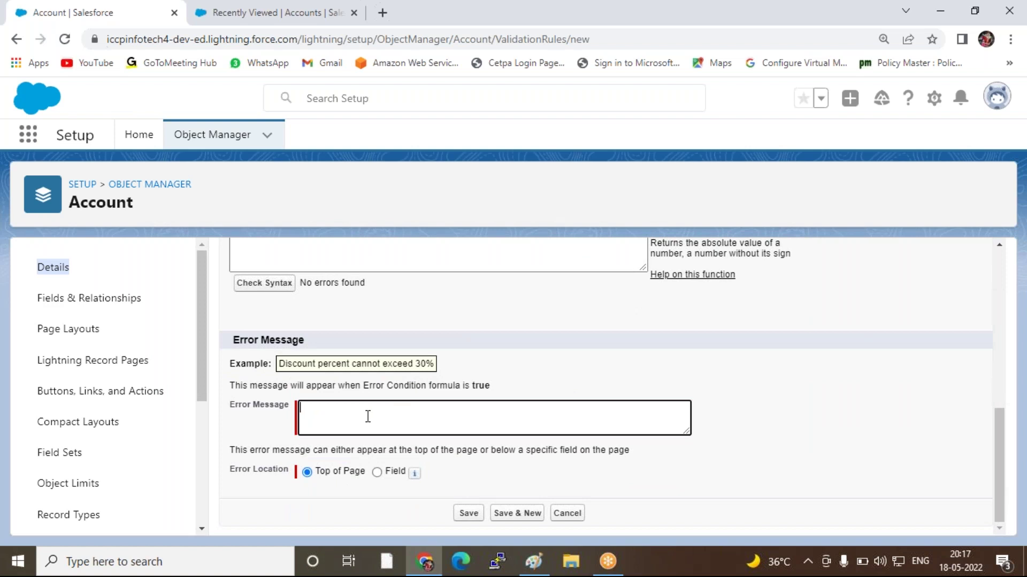
left_click(724, 26)
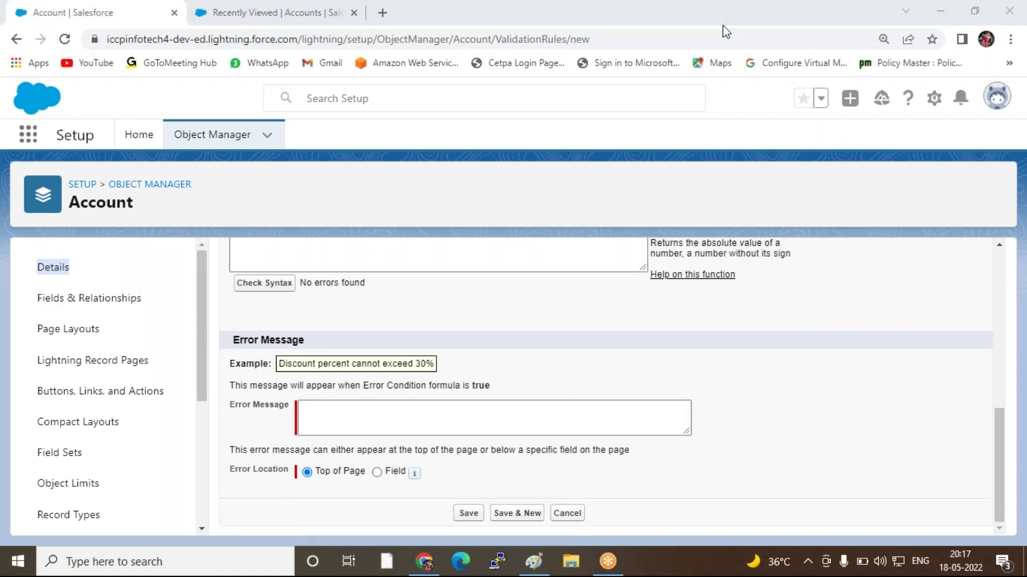
left_click(450, 414)
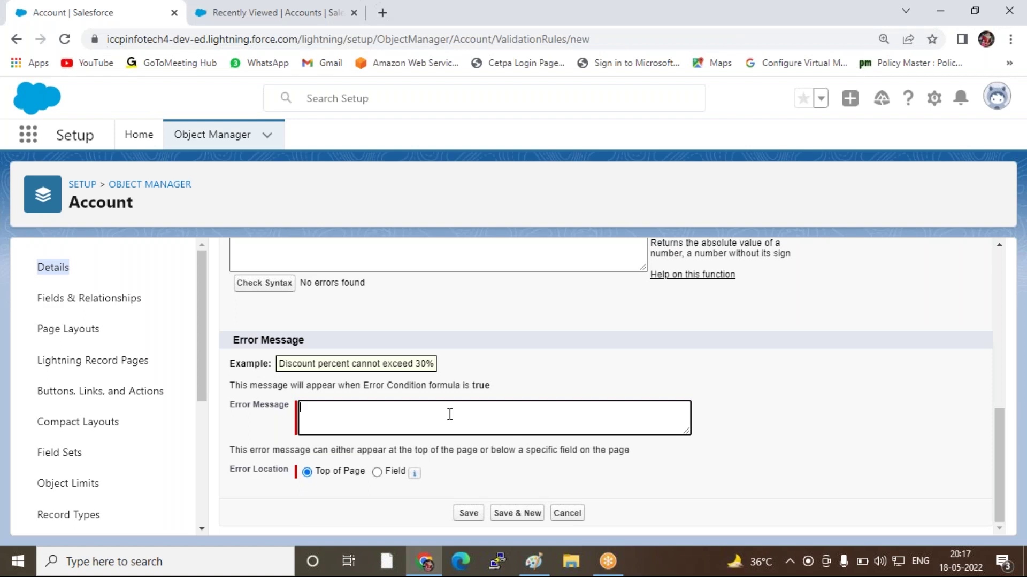
type("Pl")
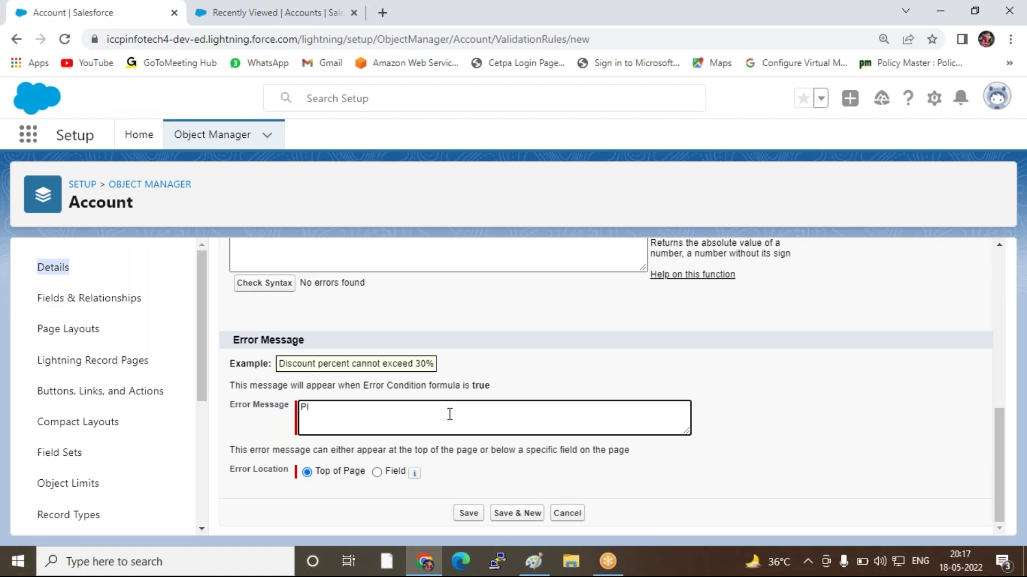
type("z Complete  by Navtej")
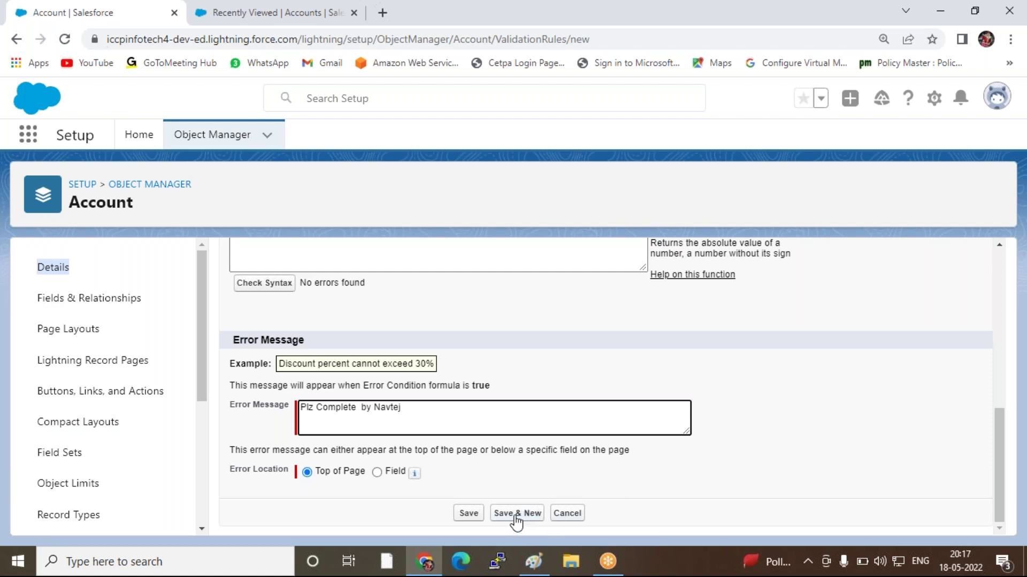
left_click(515, 514)
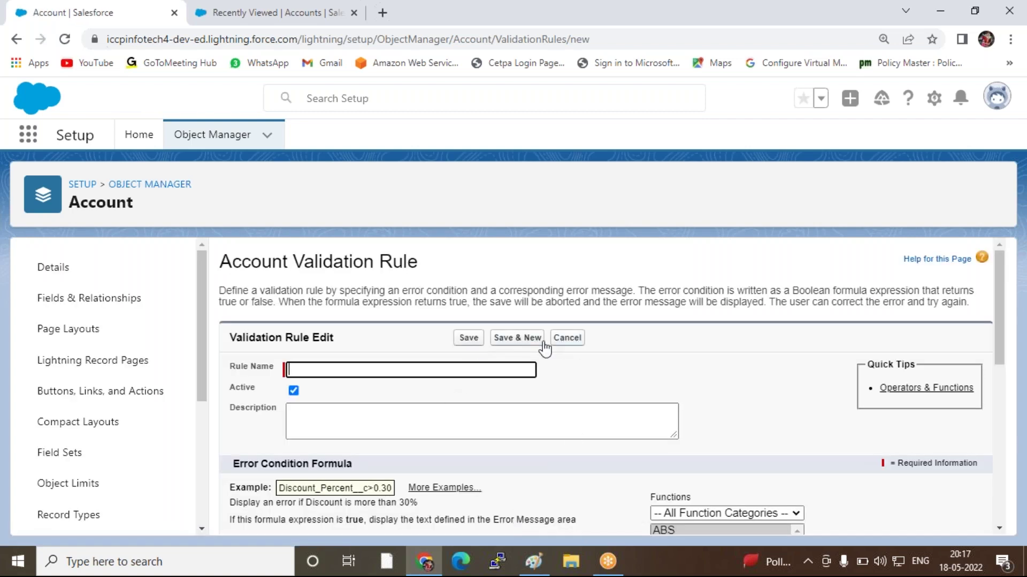
Cancel the blank rule and start a new account from the Accounts list
left_click(571, 339)
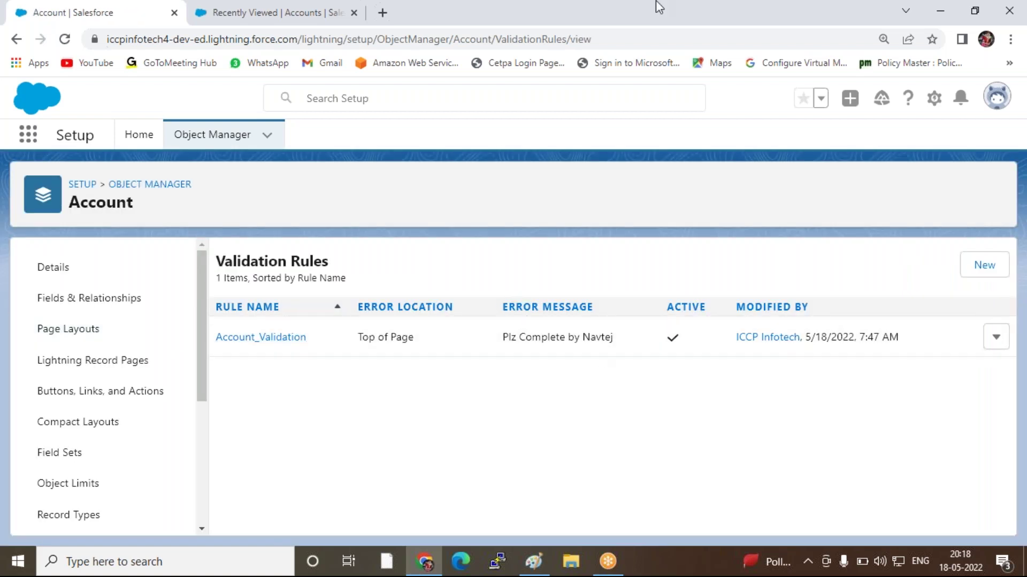
left_click(272, 15)
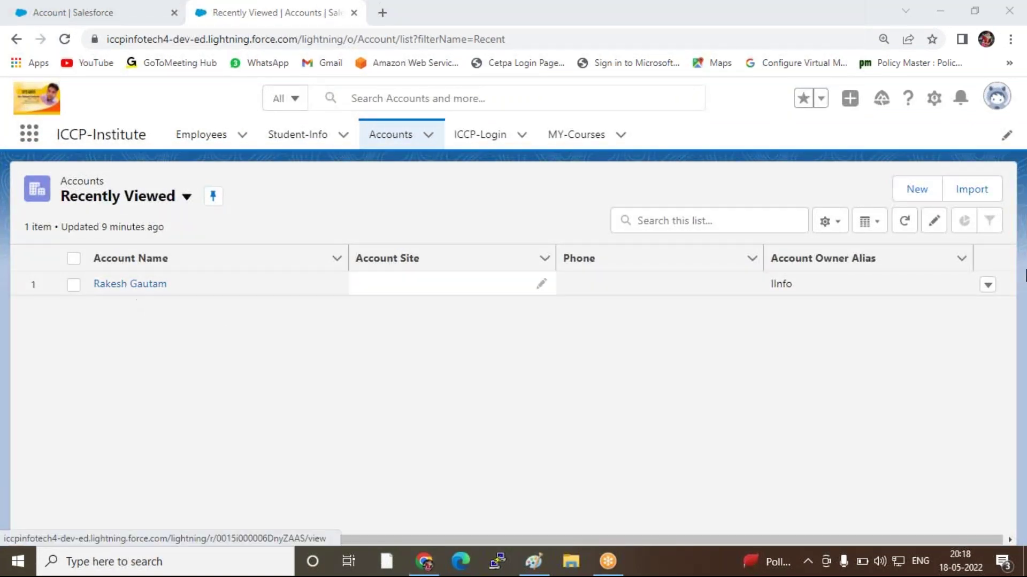
left_click(925, 192)
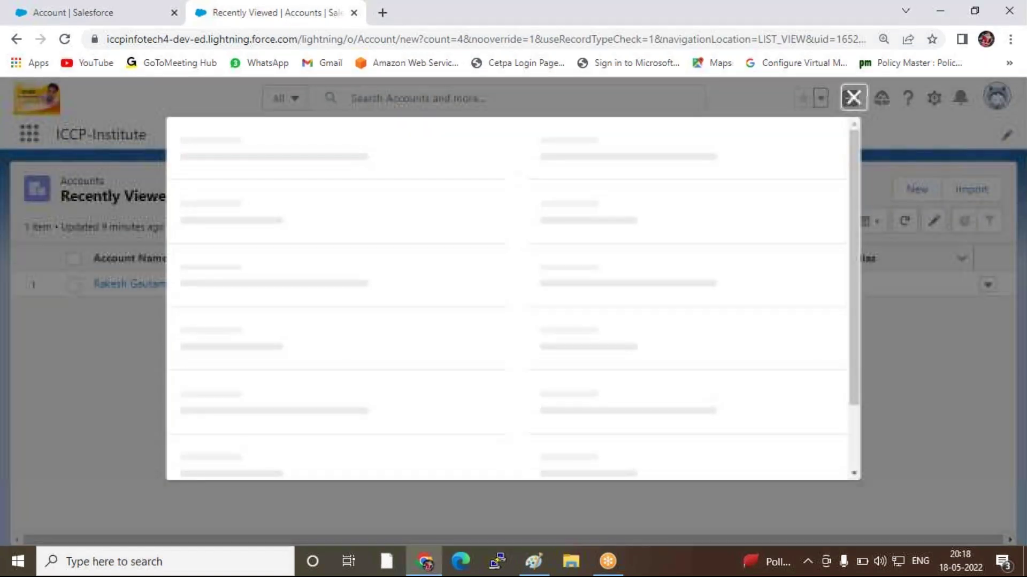
Enter only an account name and attempt to save, triggering the validation error
left_click(260, 288)
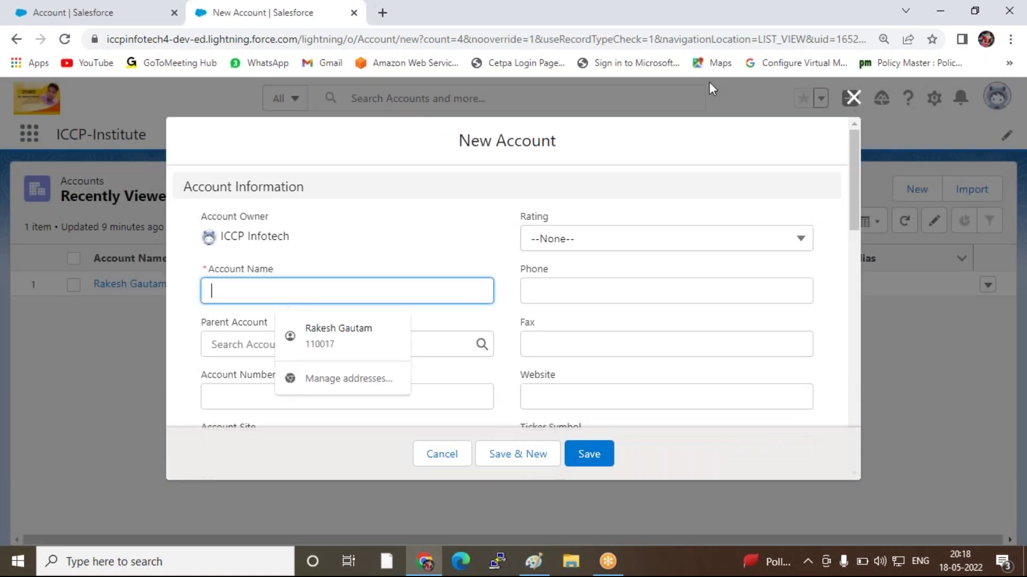
left_click(722, 22)
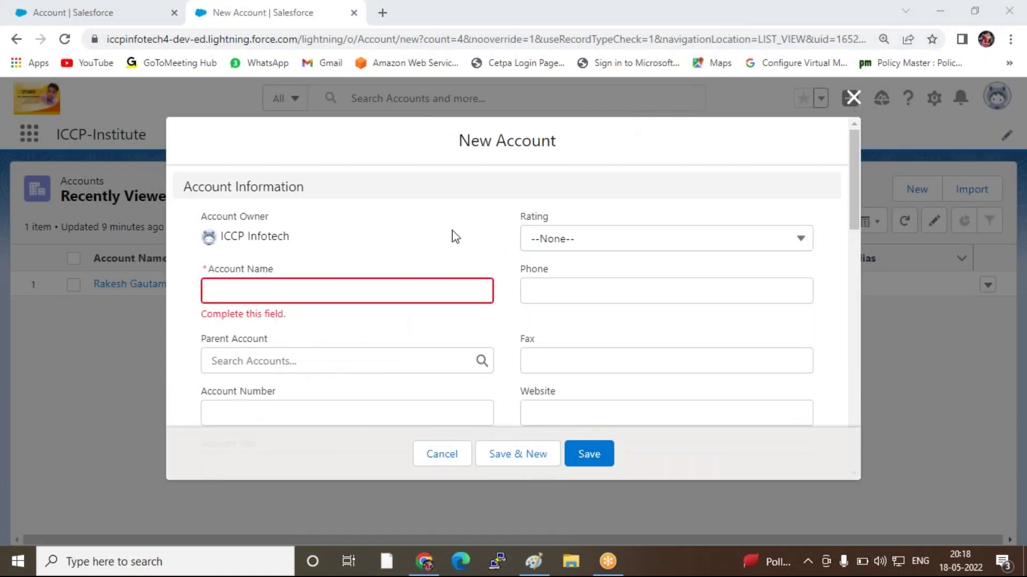
left_click(322, 284)
type("Ahu")
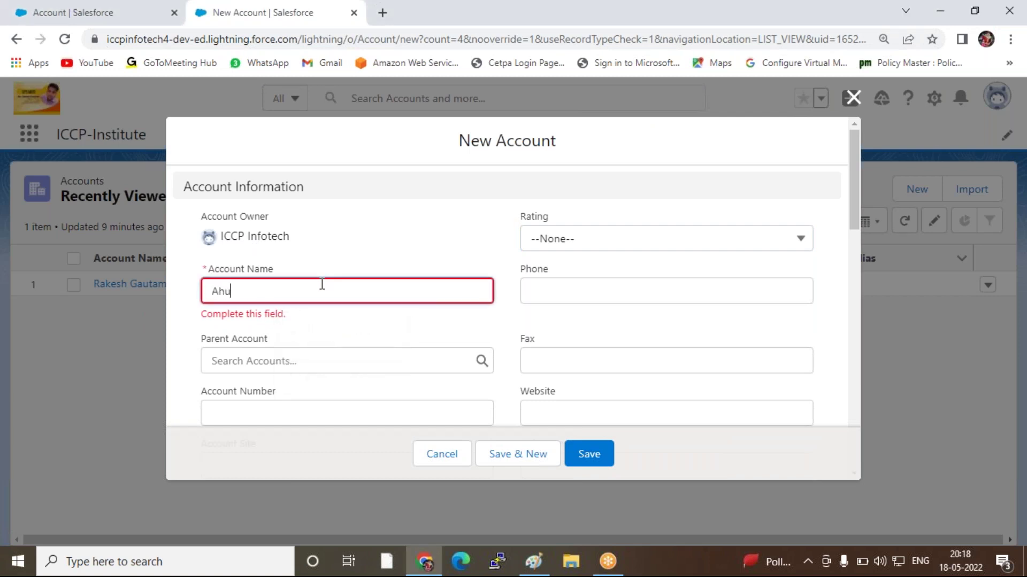
key("BackSpace")
type("shu")
left_click(587, 456)
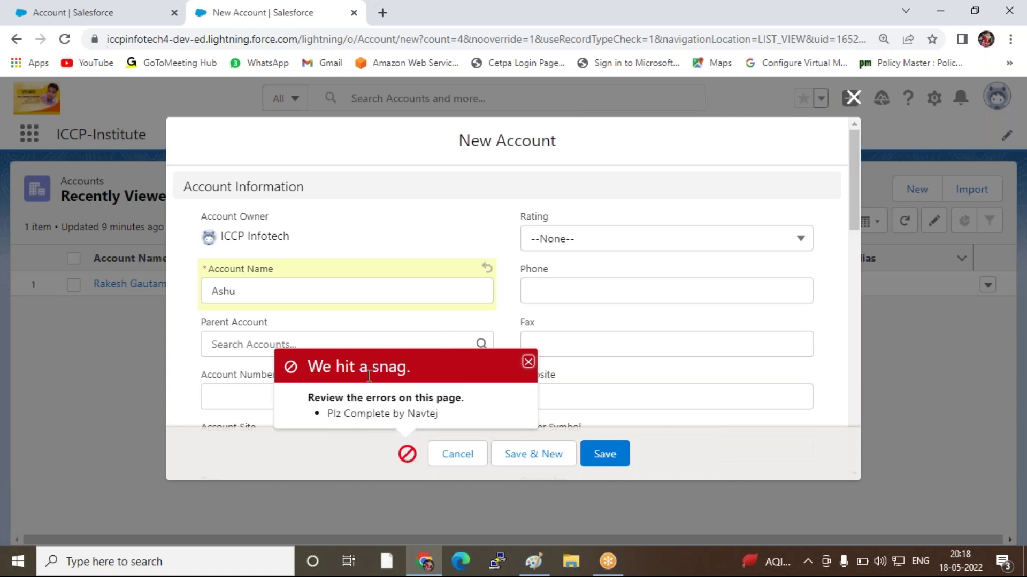
Set the account's Rating to Cold and retry saving, which is still blocked
left_click(528, 362)
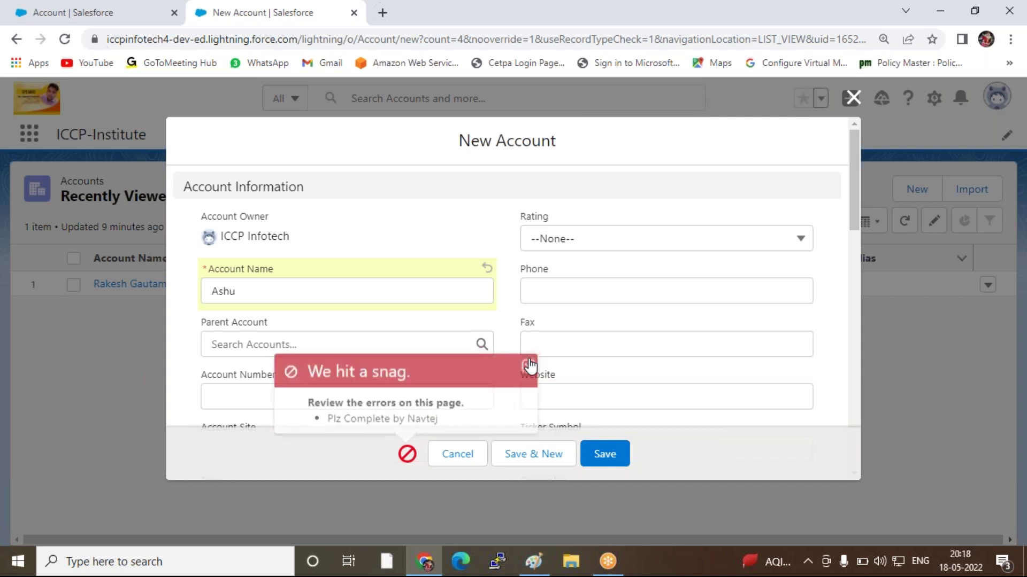
left_click(590, 245)
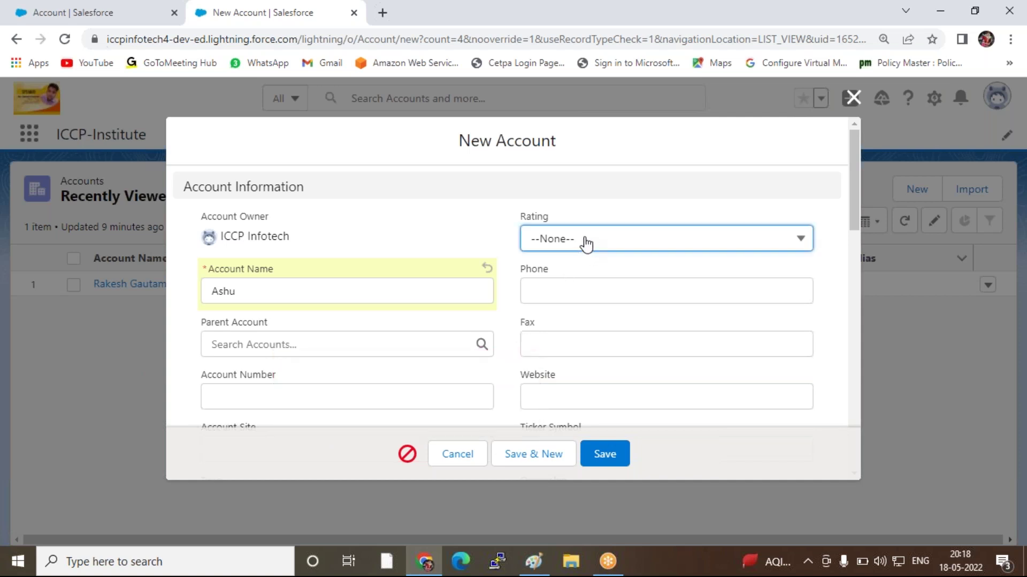
left_click(579, 240)
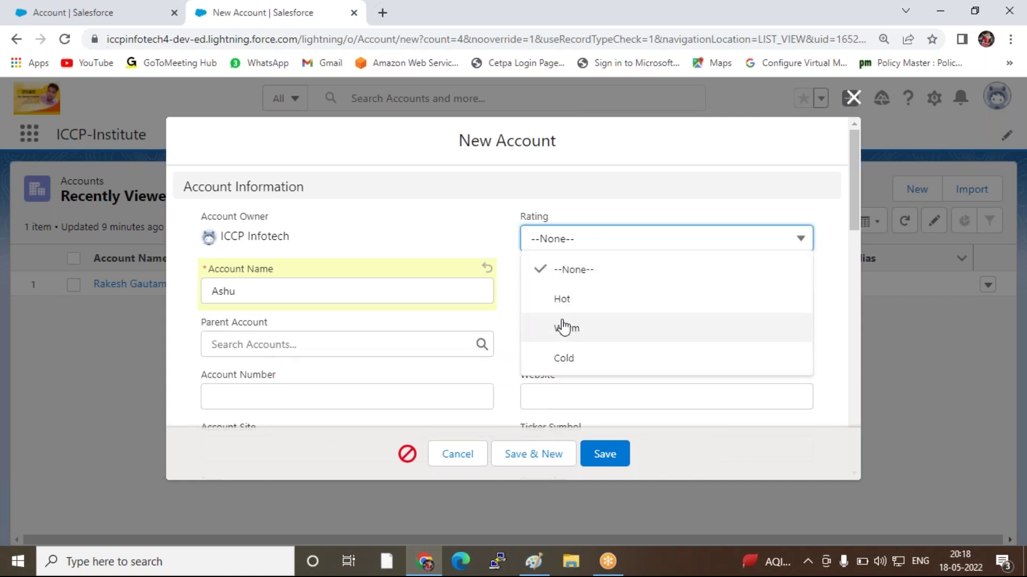
left_click(549, 359)
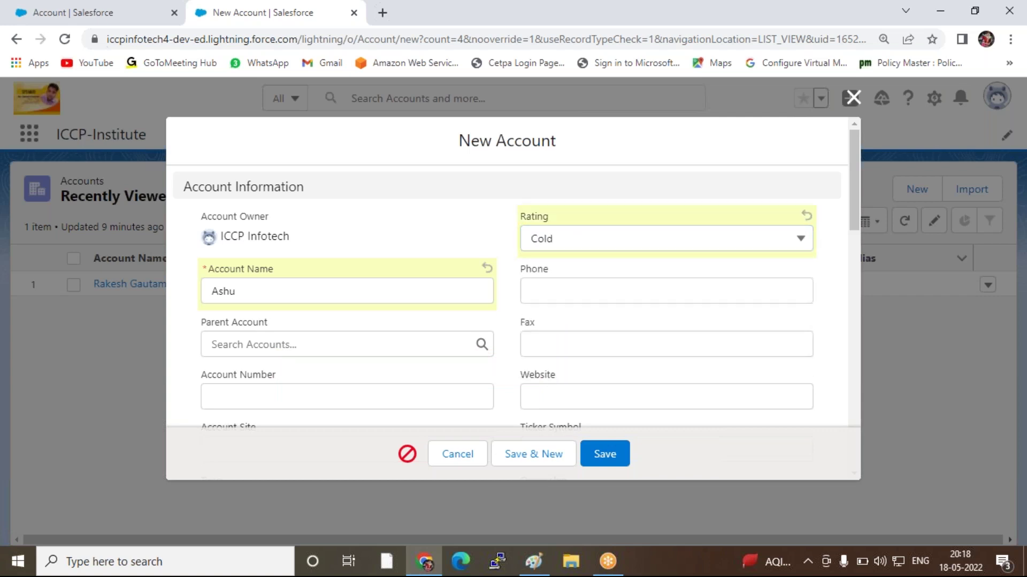
left_click(607, 458)
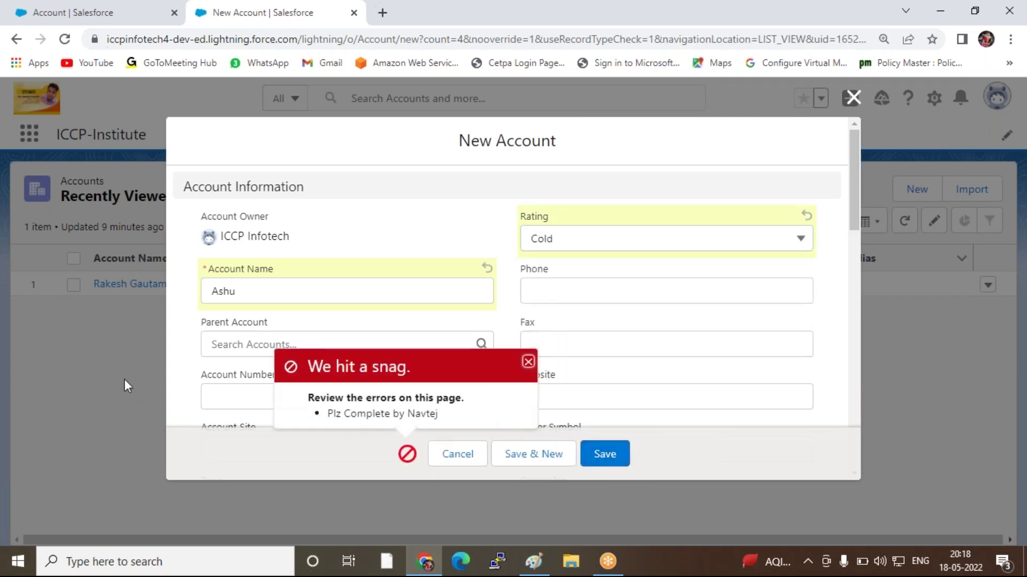
Fill in a phone number and retry saving; the rule still blocks it
left_click(526, 364)
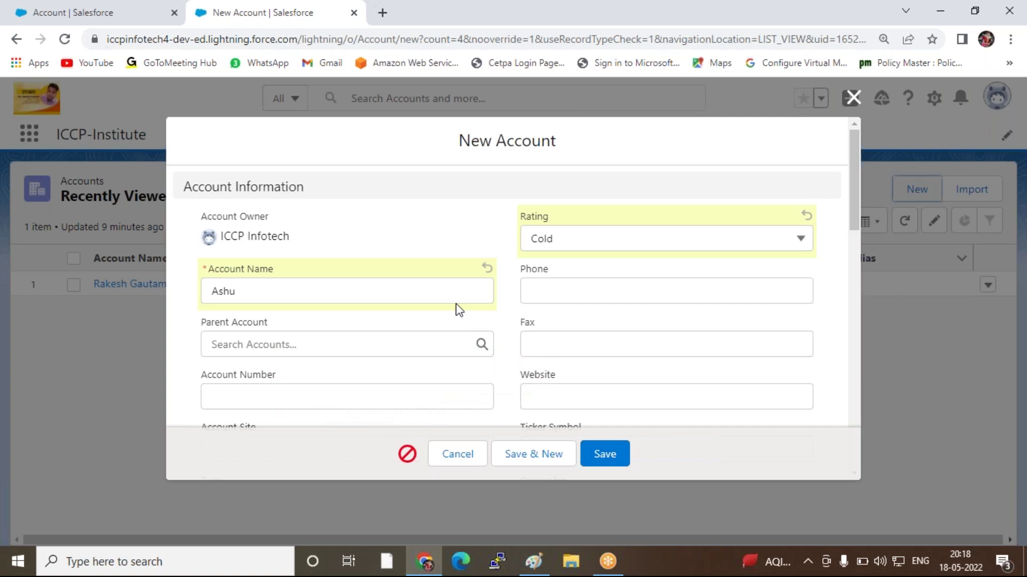
left_click(563, 291)
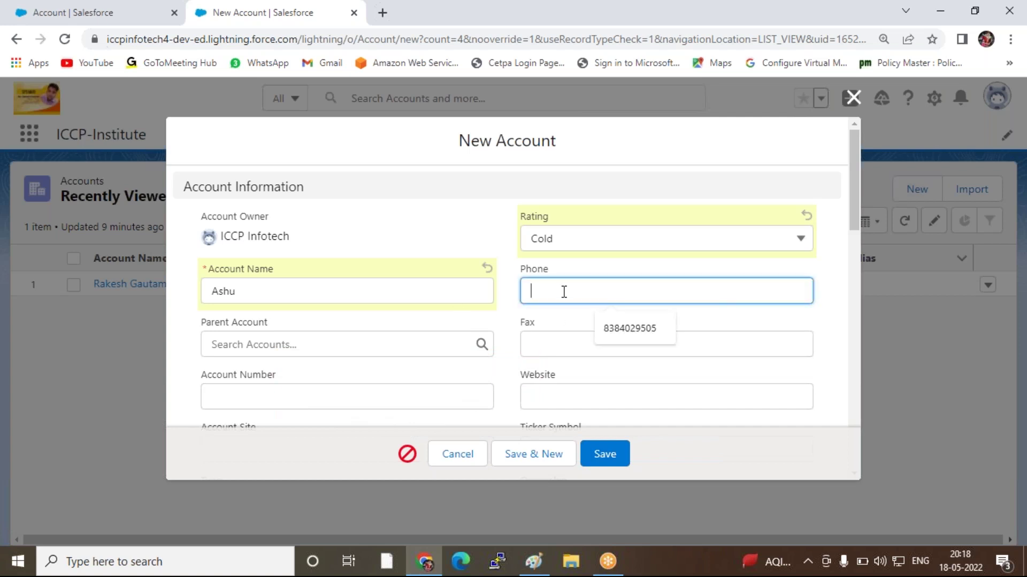
left_click(420, 214)
left_click(546, 295)
type("555555555")
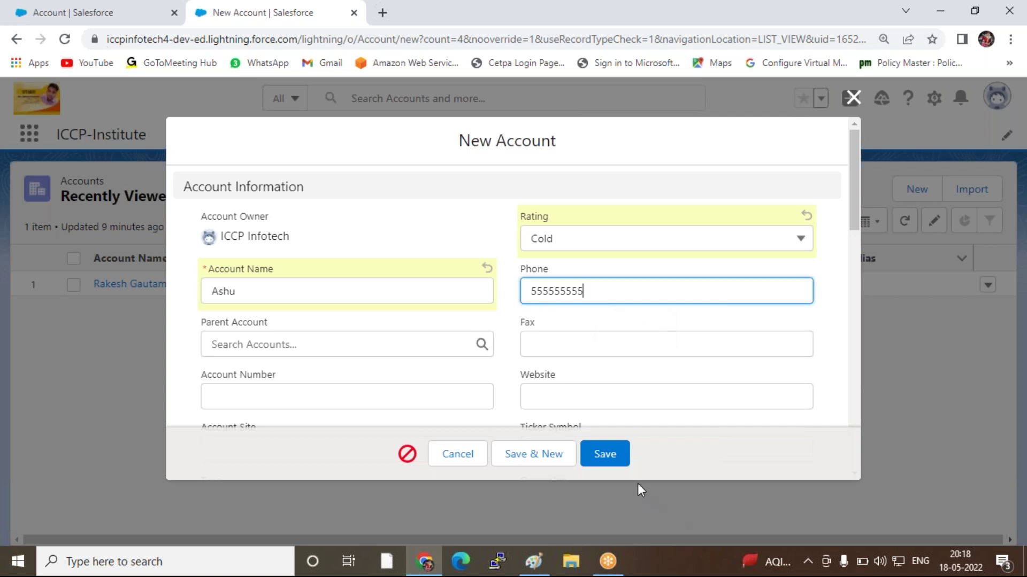
left_click(605, 460)
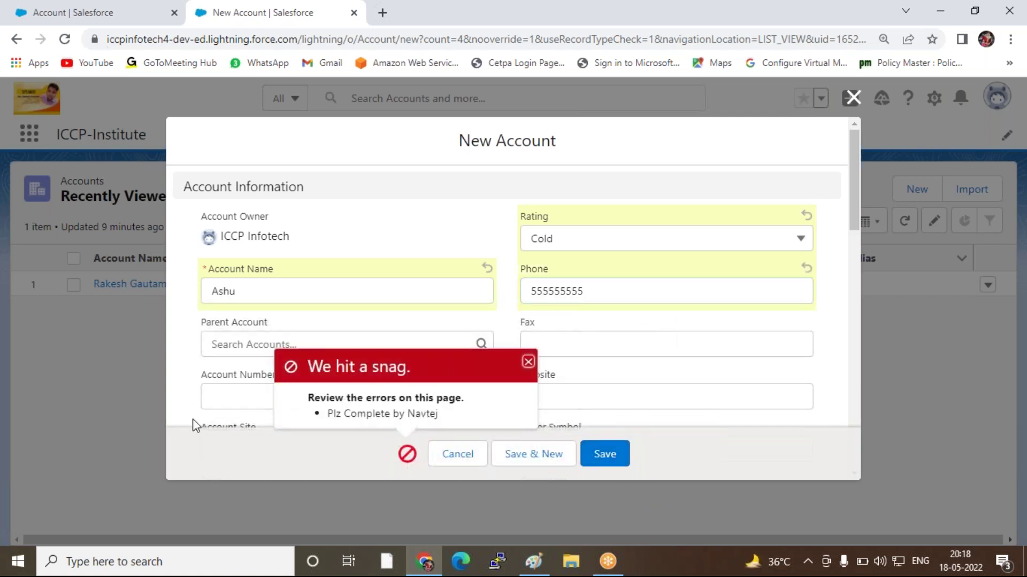
left_click(612, 289)
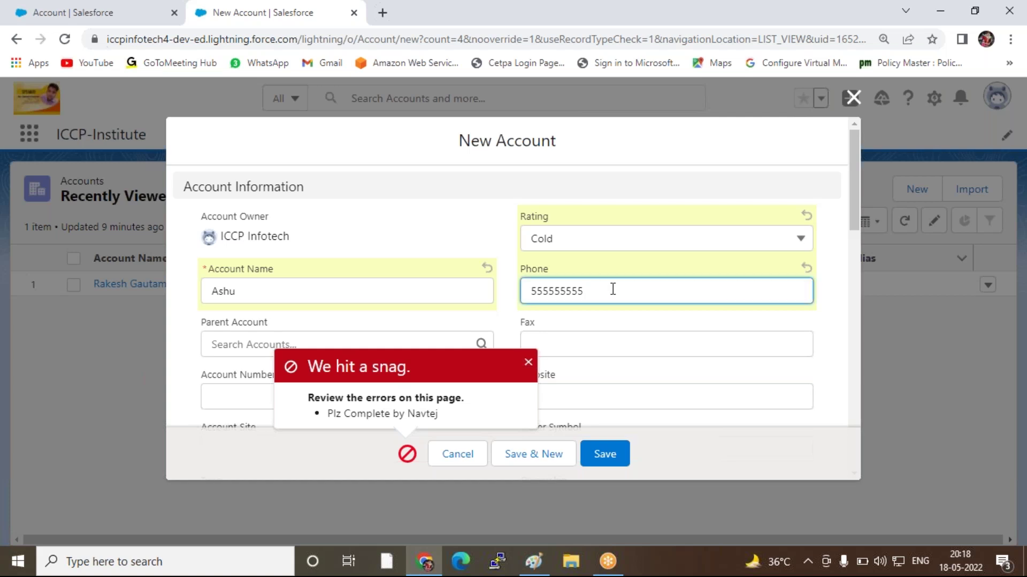
left_click(261, 294)
left_click(120, 286)
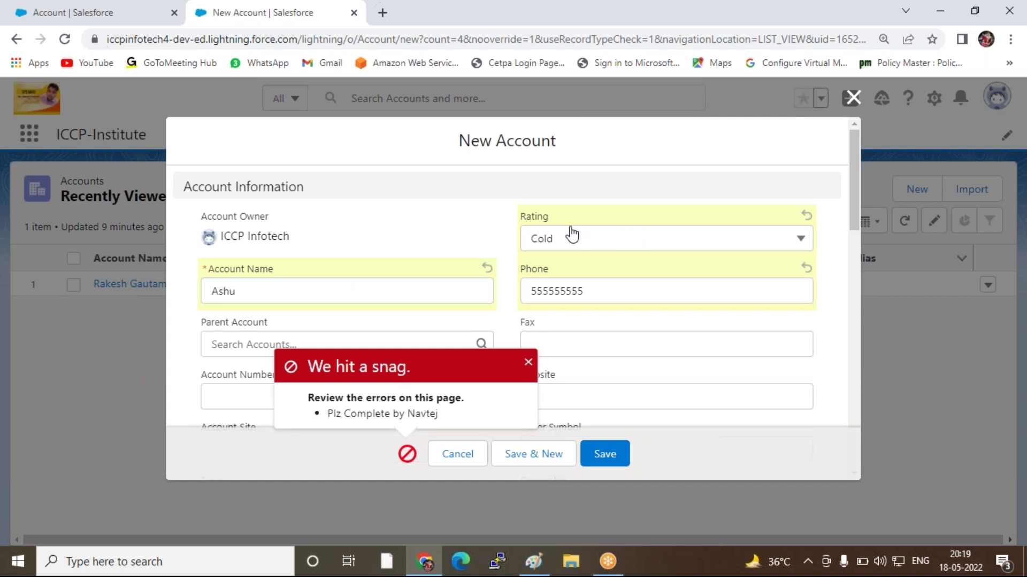
left_click(528, 363)
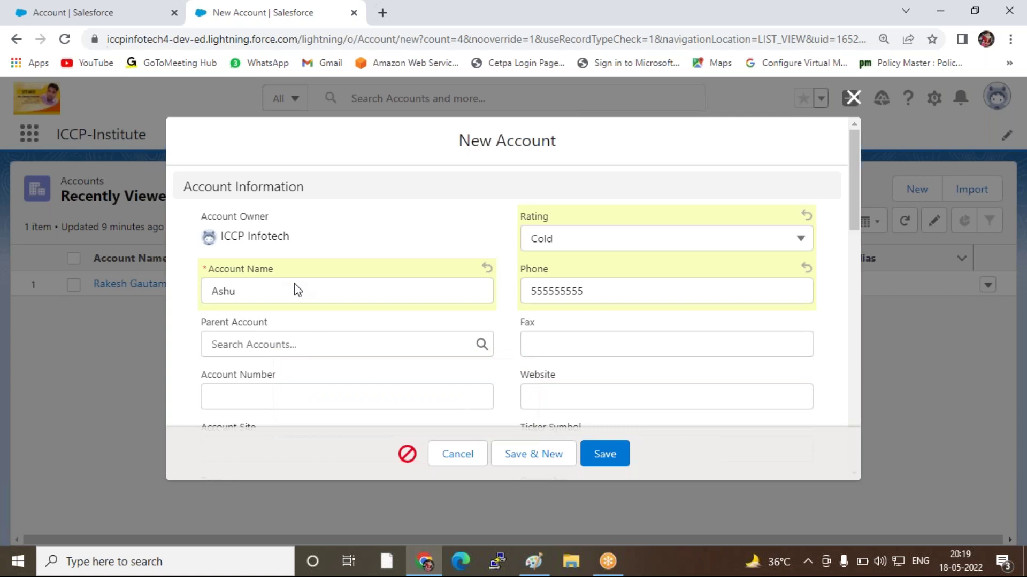
Enter an Annual Revenue of 100000 and save the account successfully
scroll(313, 334, "down", 1)
scroll(313, 334, "down", 4)
scroll(309, 335, "down", 1)
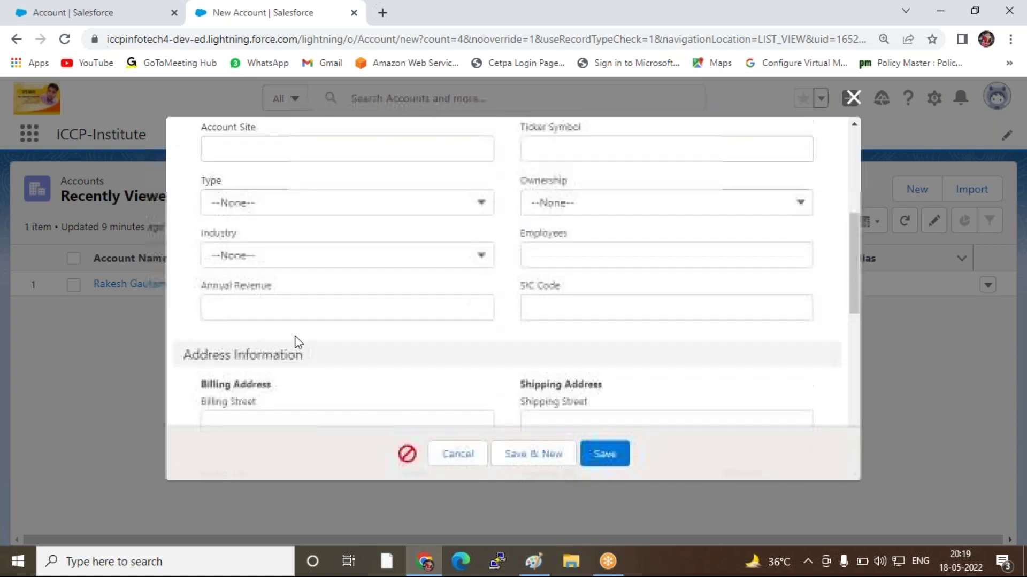
left_click(285, 308)
type("100000")
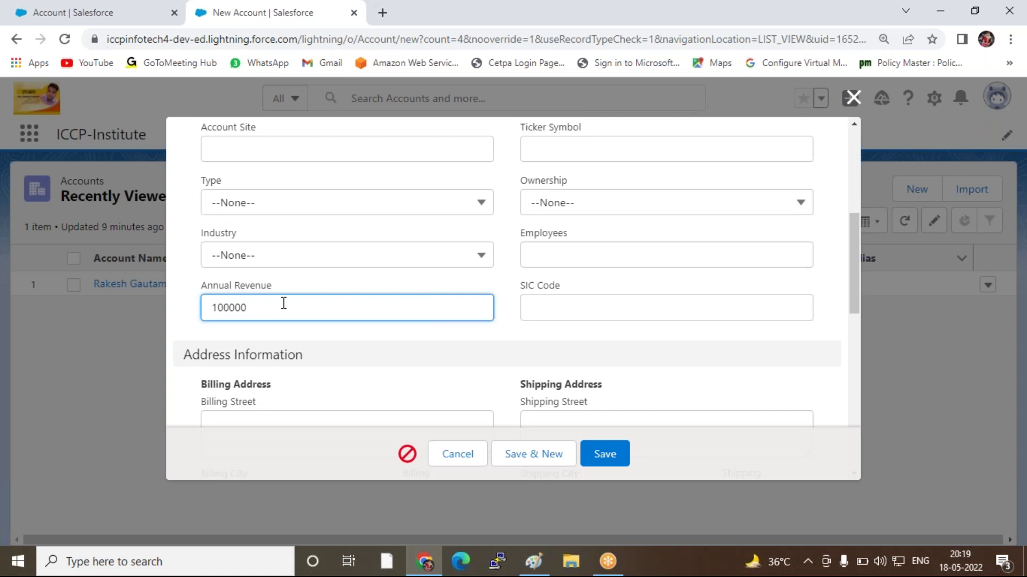
left_click(550, 333)
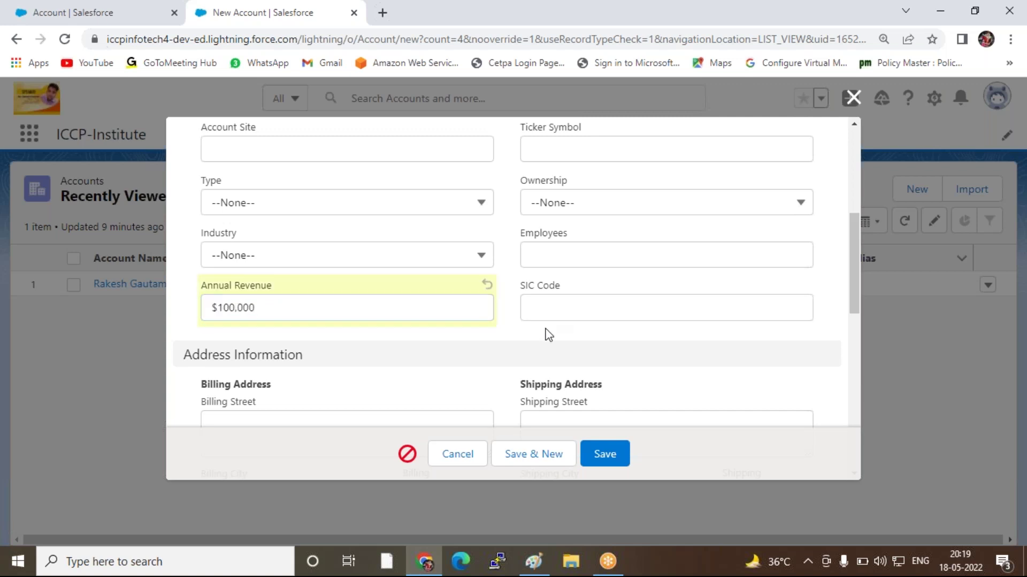
left_click(614, 456)
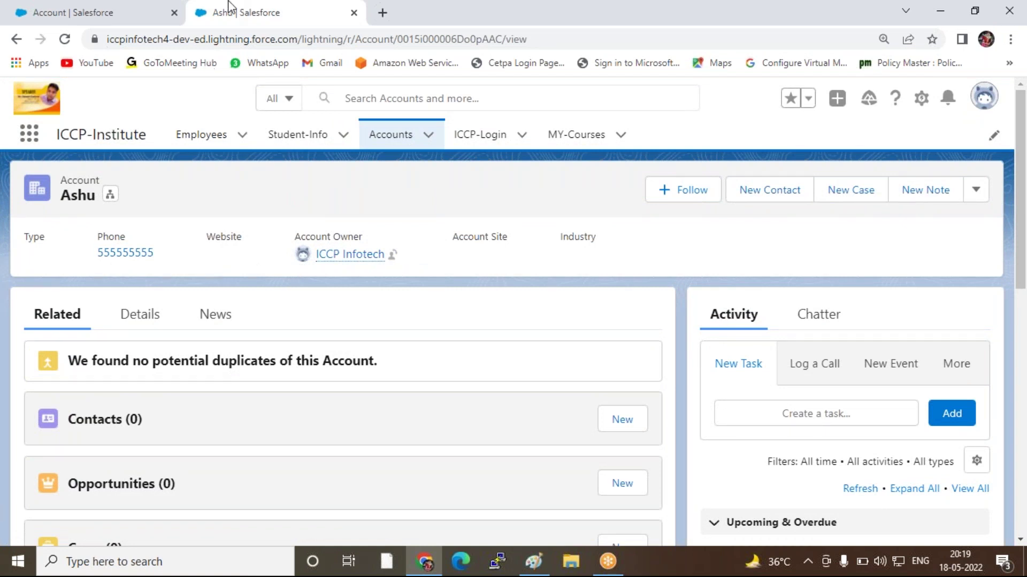
Return to the Account Setup tab and browse its Validation Rules list showing Account_Validation
left_click(107, 16)
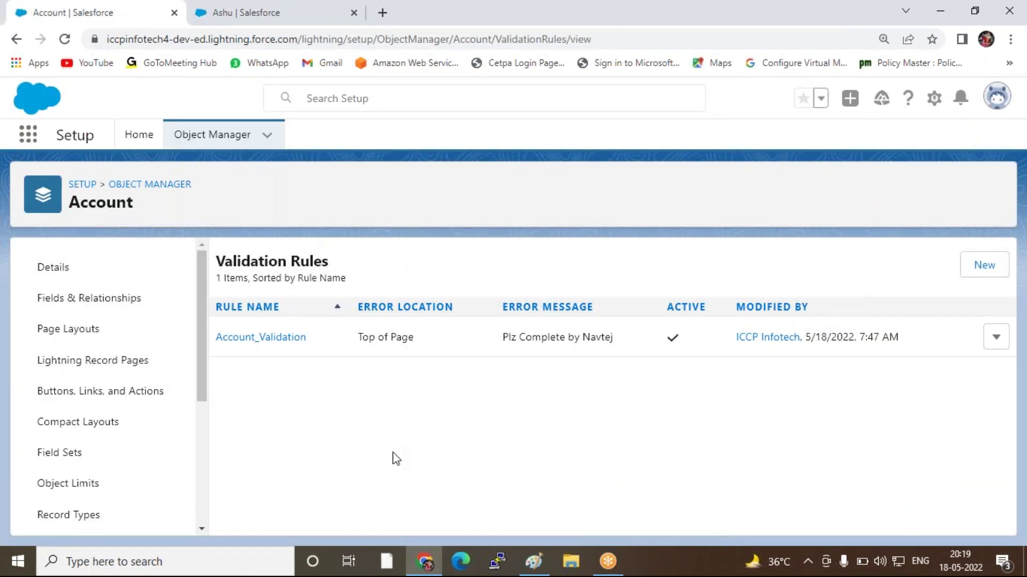
left_click(95, 338)
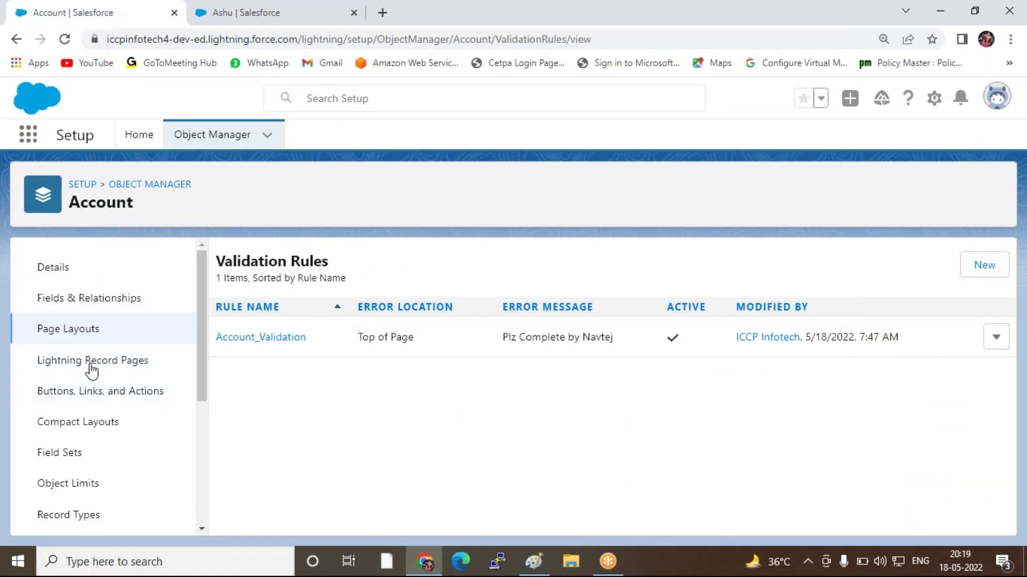
scroll(102, 483, "down", 3)
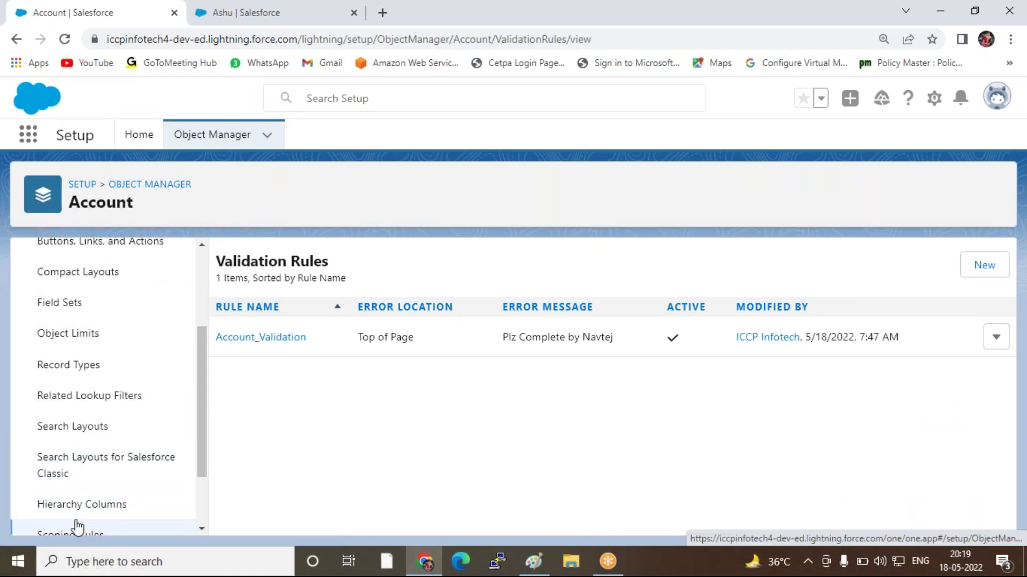
scroll(121, 454, "down", 2)
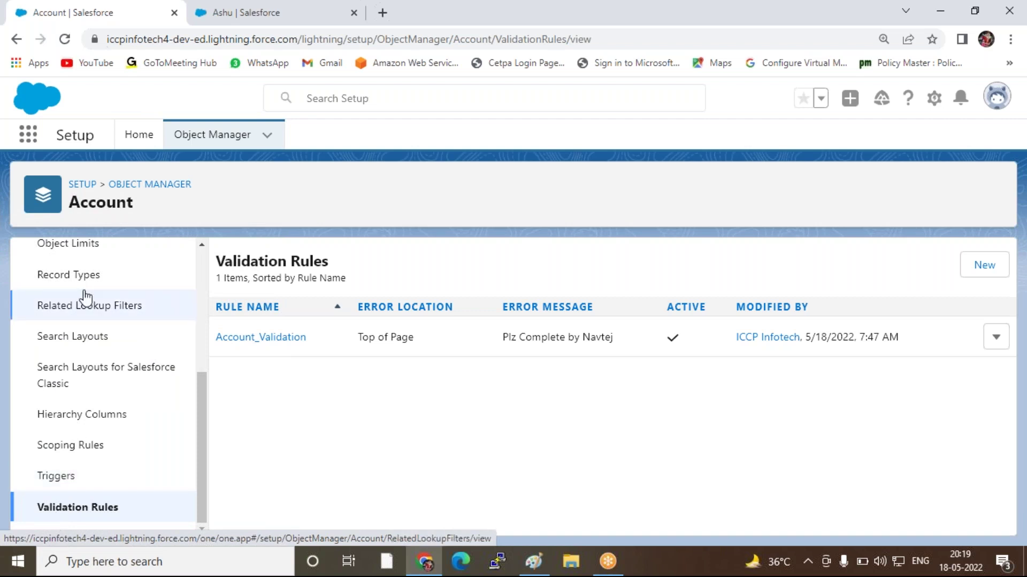
scroll(85, 292, "up", 2)
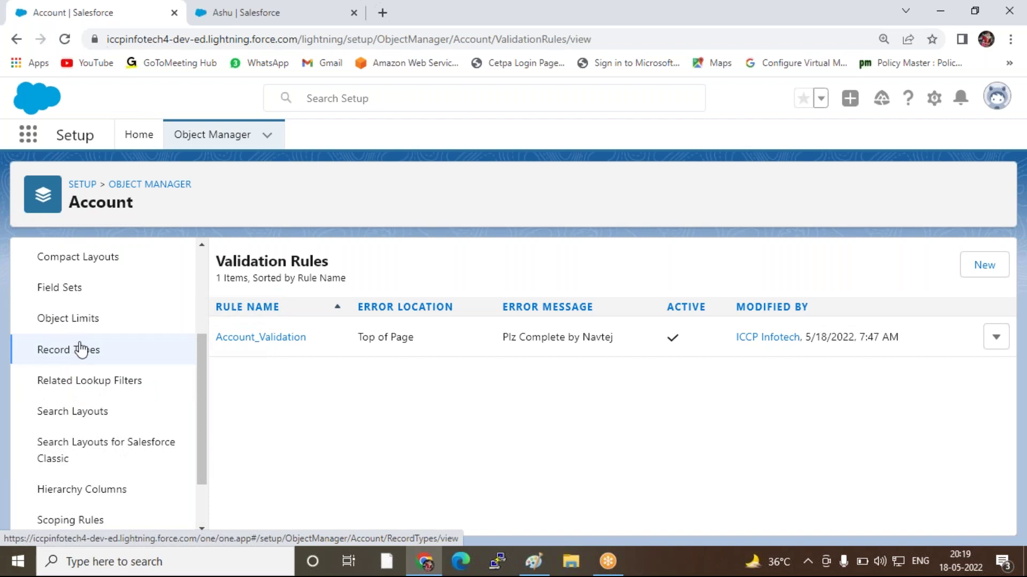
scroll(36, 321, "up", 2)
scroll(163, 340, "up", 2)
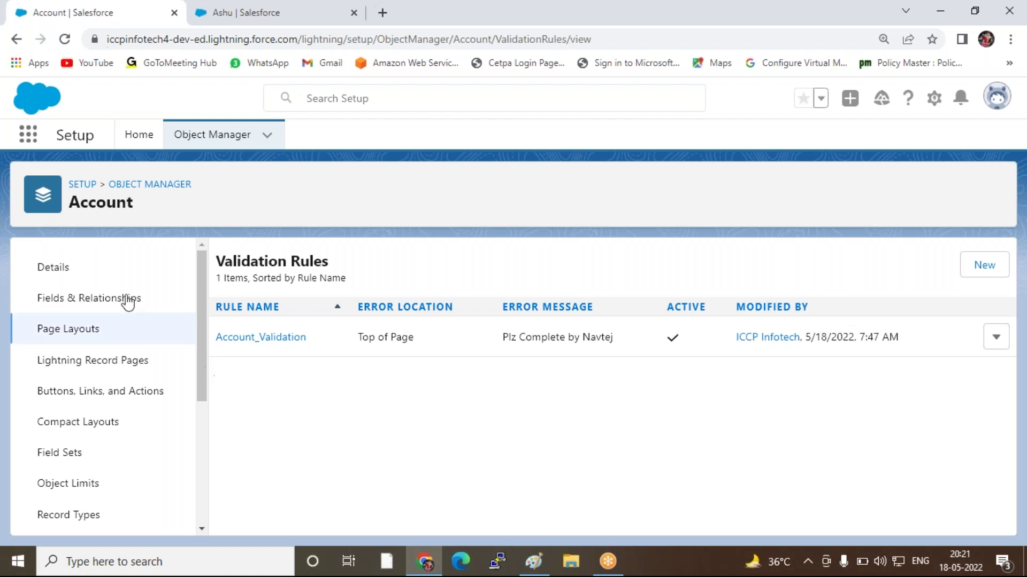
From the Recently Viewed Accounts list, open the second account, the one without a phone, for editing
left_click(245, 15)
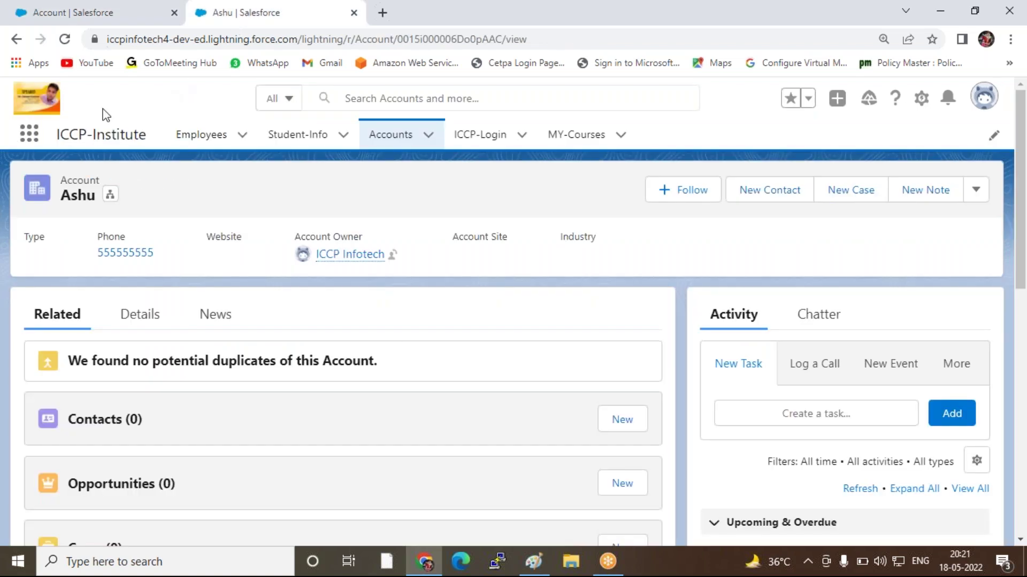
left_click(400, 143)
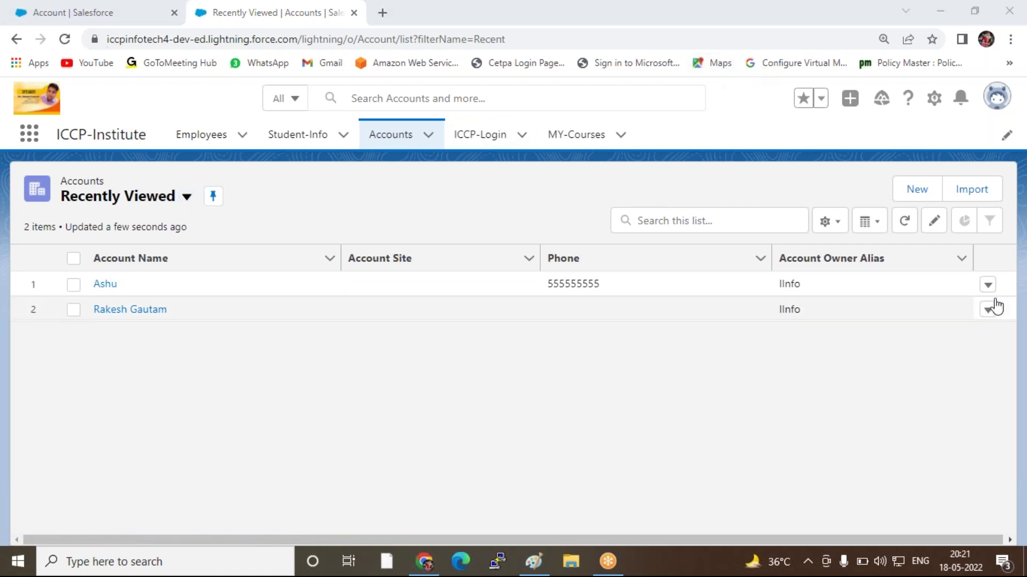
left_click(987, 285)
double_click(717, 382)
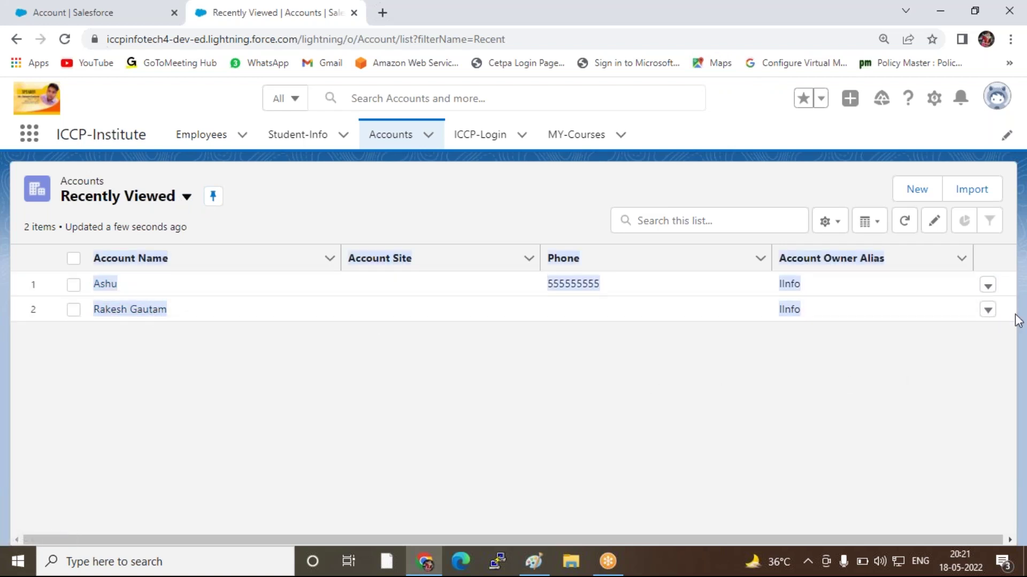
left_click(988, 315)
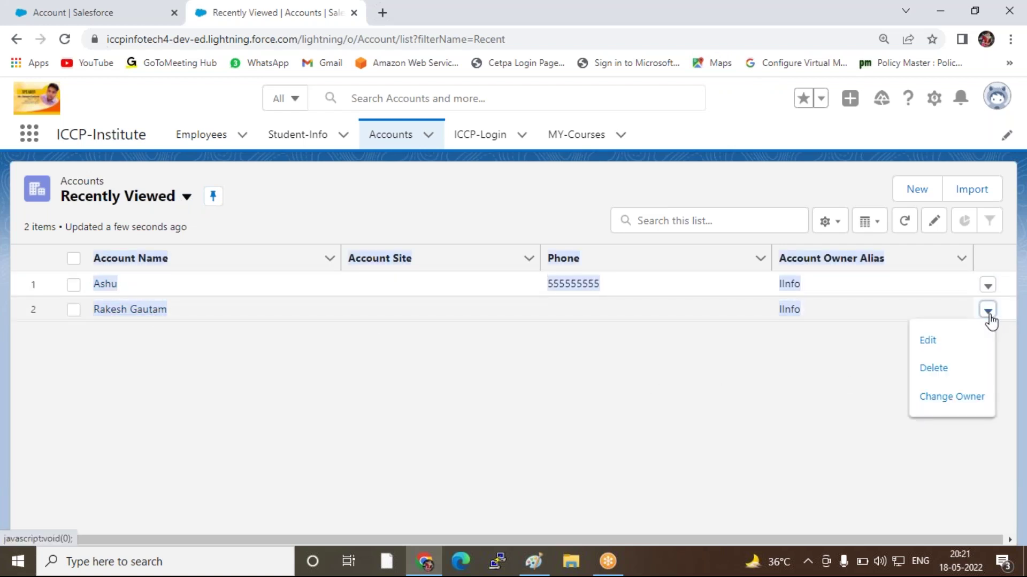
left_click(927, 341)
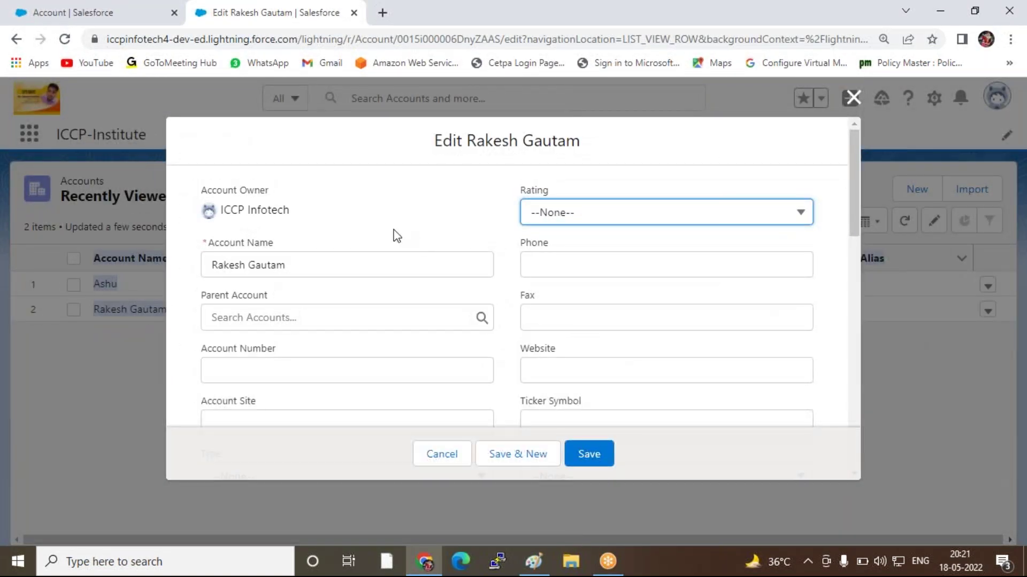
Save the unchanged account, review the 'We hit a snag' validation error, then cancel the edit
left_click(604, 459)
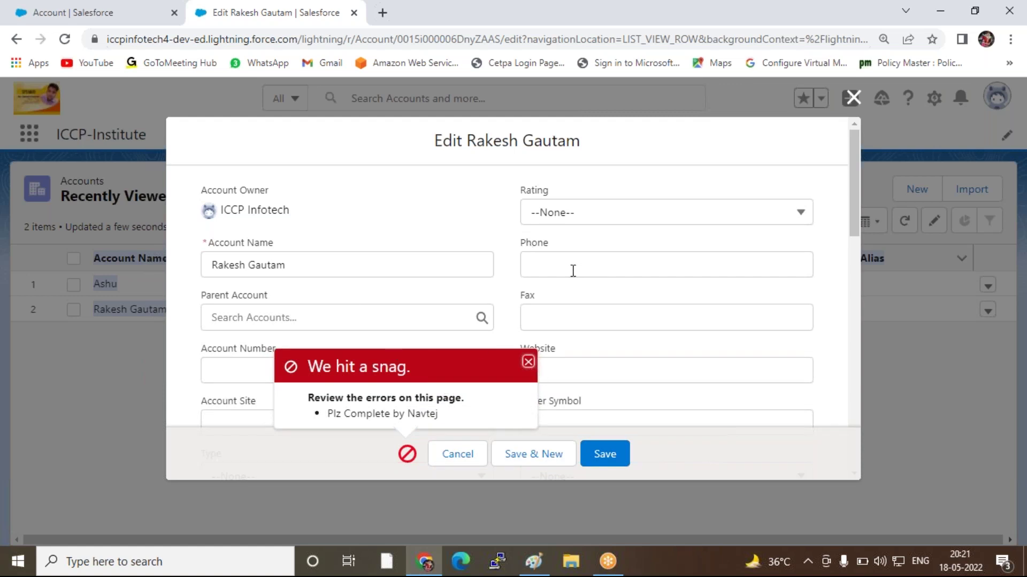
scroll(573, 271, "down", 3)
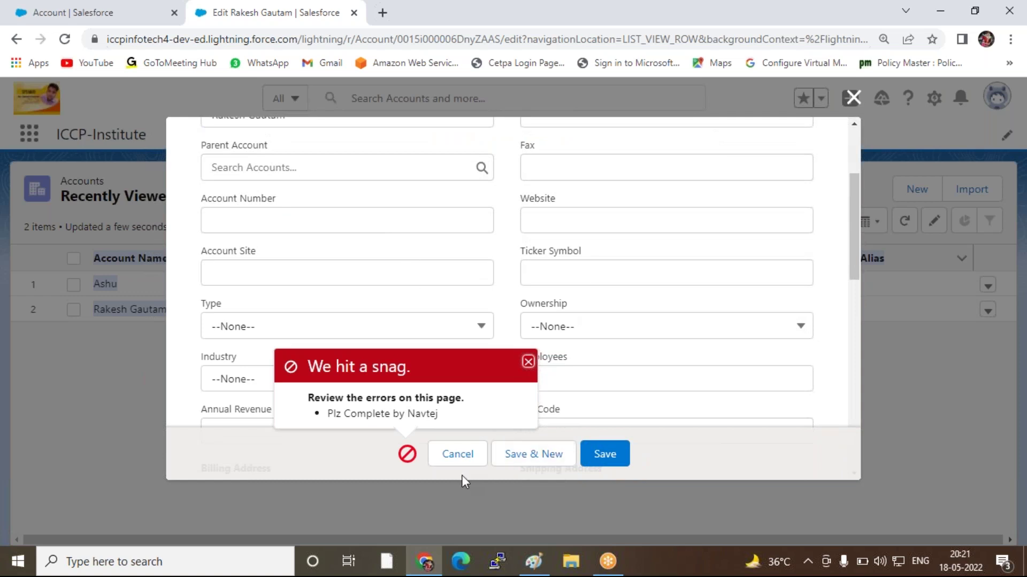
left_click(439, 457)
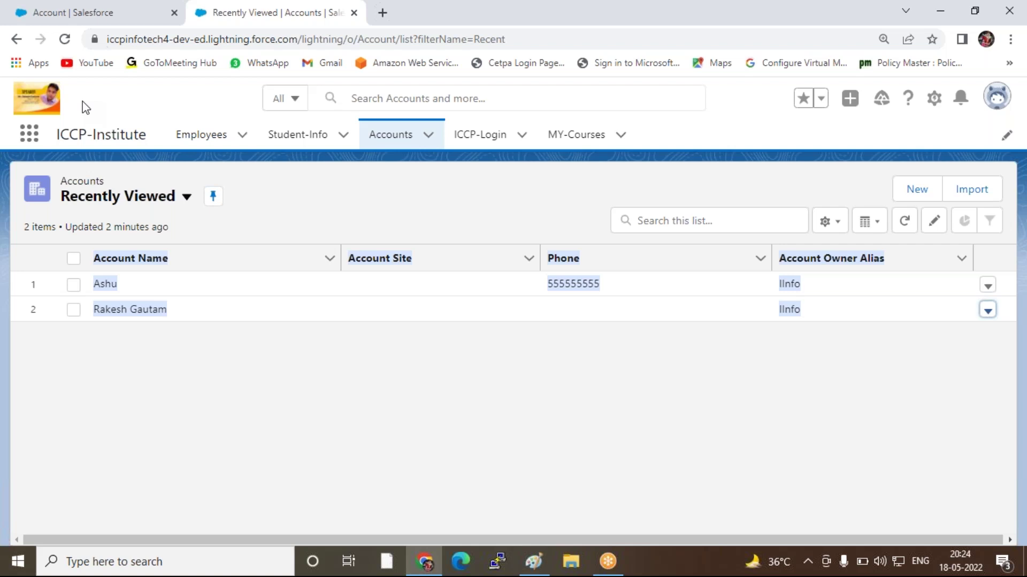
Open the Account_Validation rule's edit form from the Account Validation Rules list in Setup
left_click(83, 16)
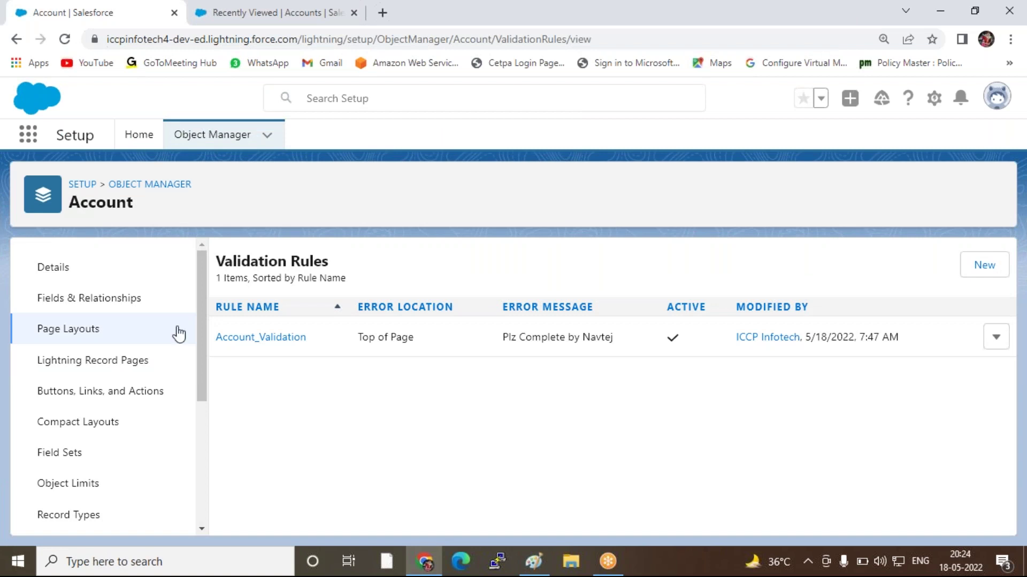
scroll(101, 384, "down", 3)
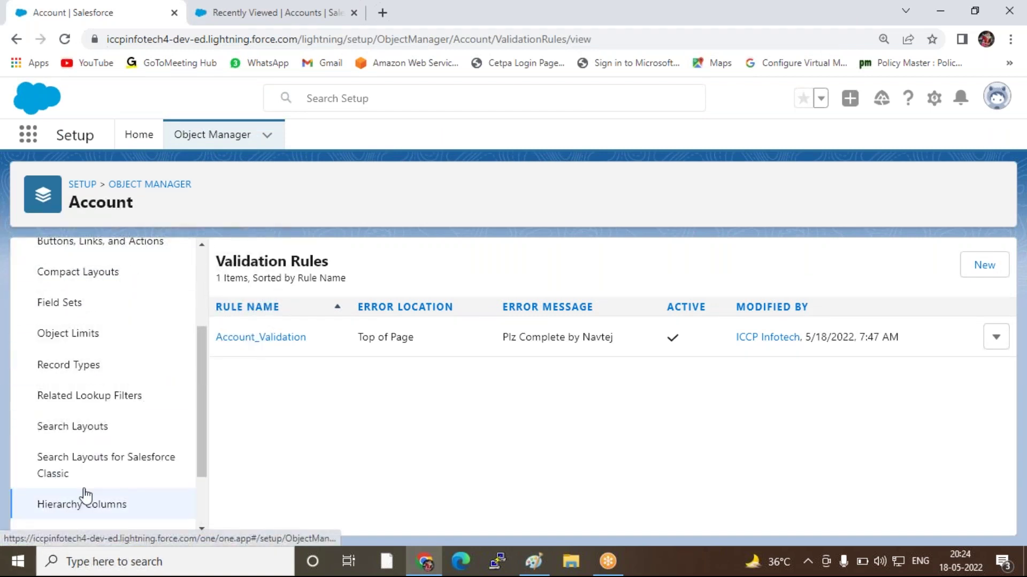
scroll(85, 495, "down", 2)
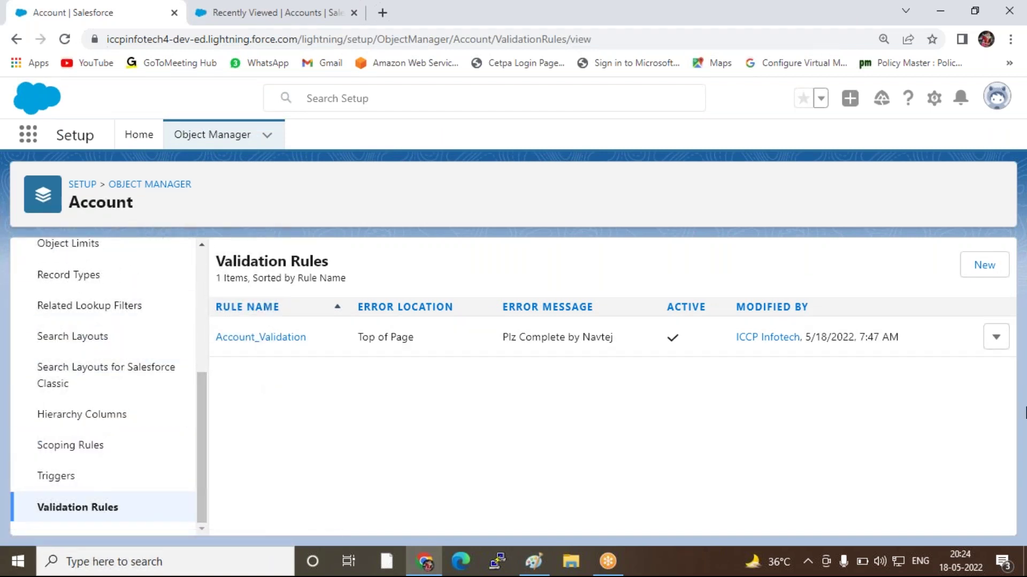
left_click(995, 337)
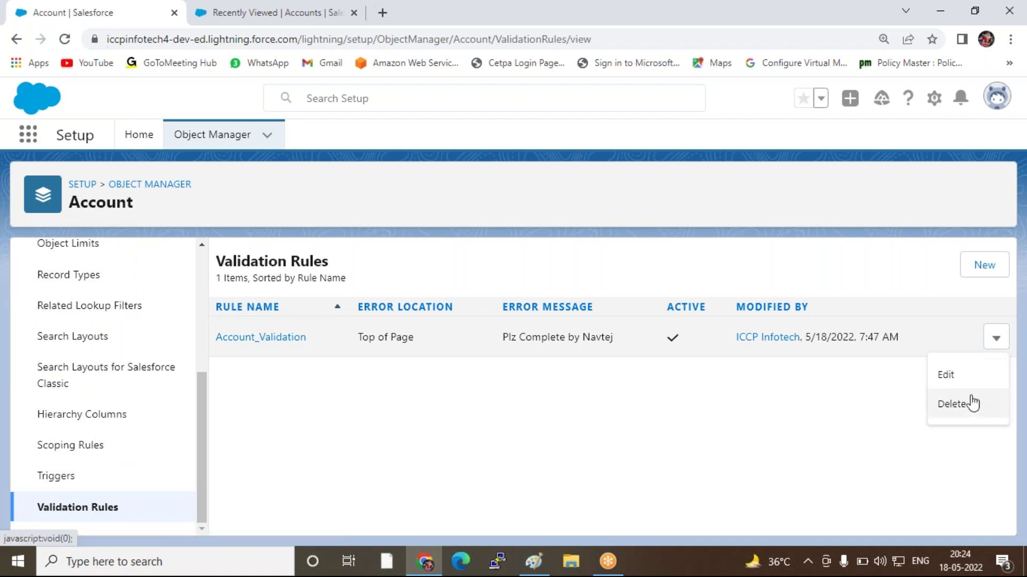
left_click(946, 376)
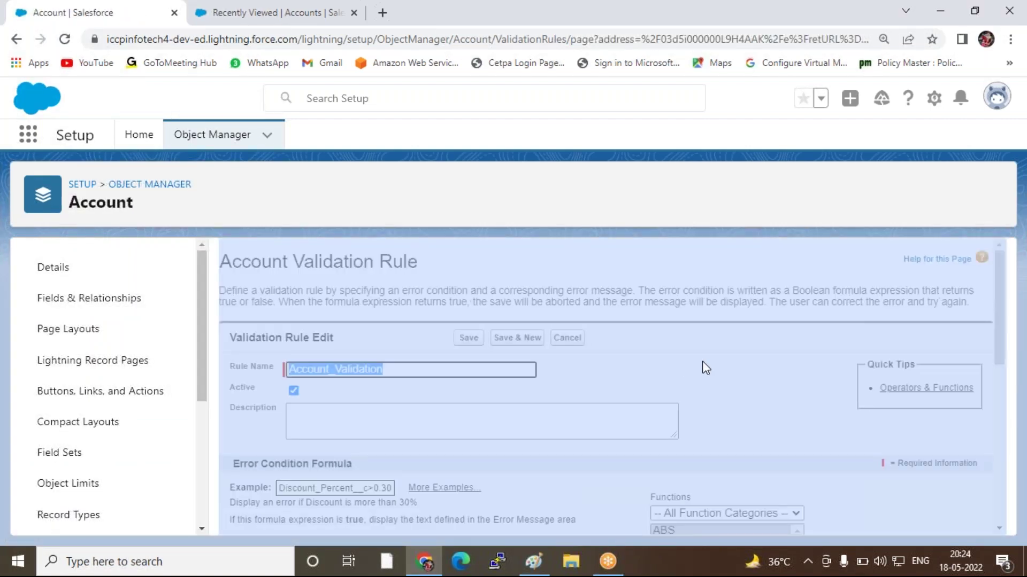
Append an AND(logical1,logical2,...) template after the OR condition, followed by the letters 'is'
scroll(719, 393, "down", 5)
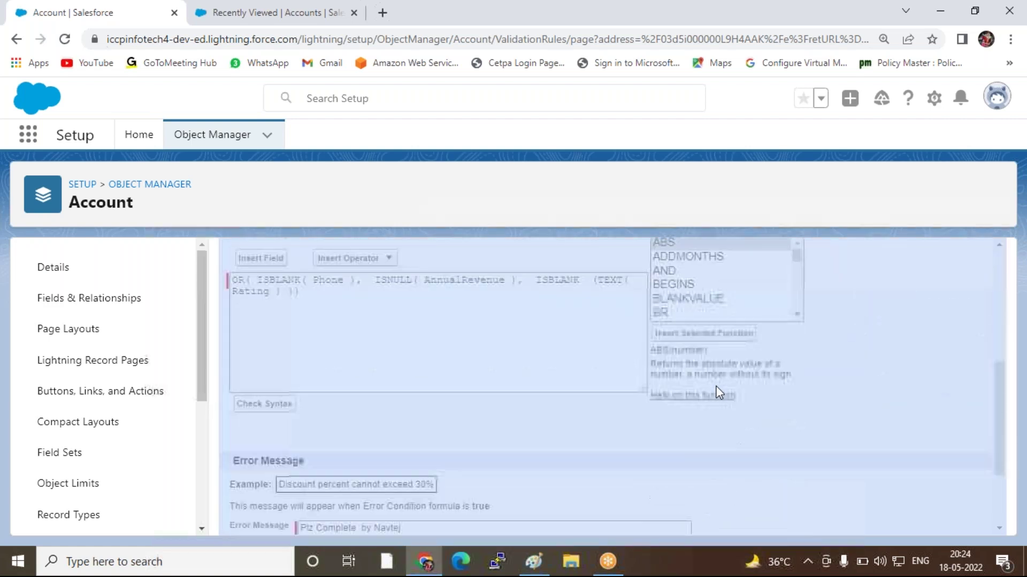
right_click(553, 208)
left_click(365, 340)
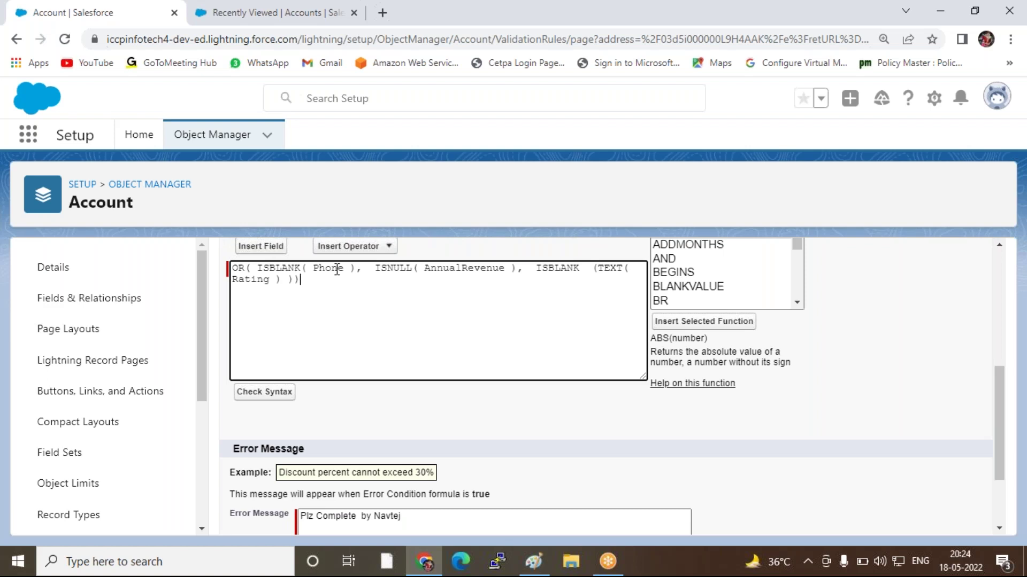
double_click(687, 278)
type("is")
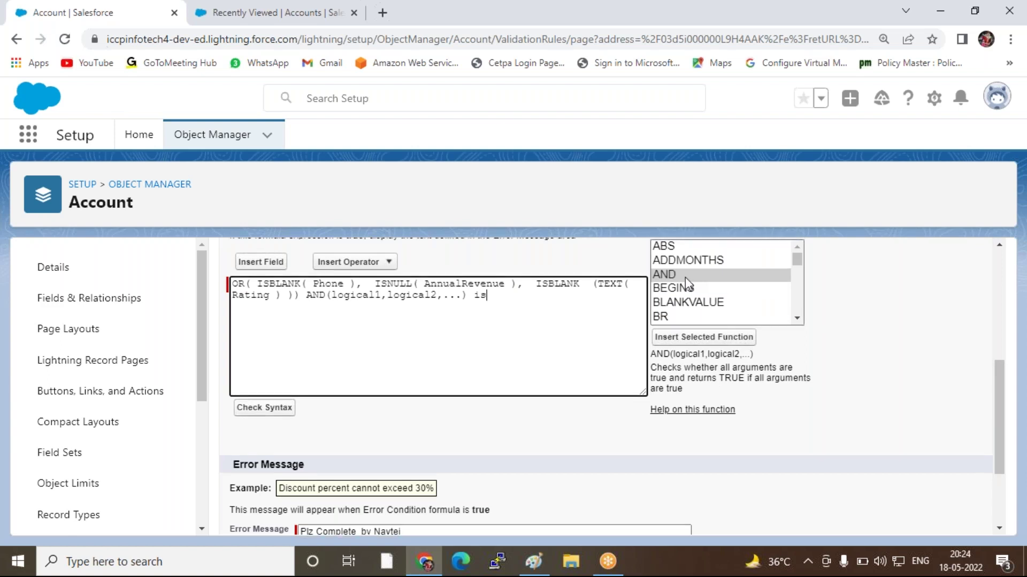
Browse the Functions list from AND toward ISBLANK
scroll(687, 280, "up", 3)
left_click(688, 422)
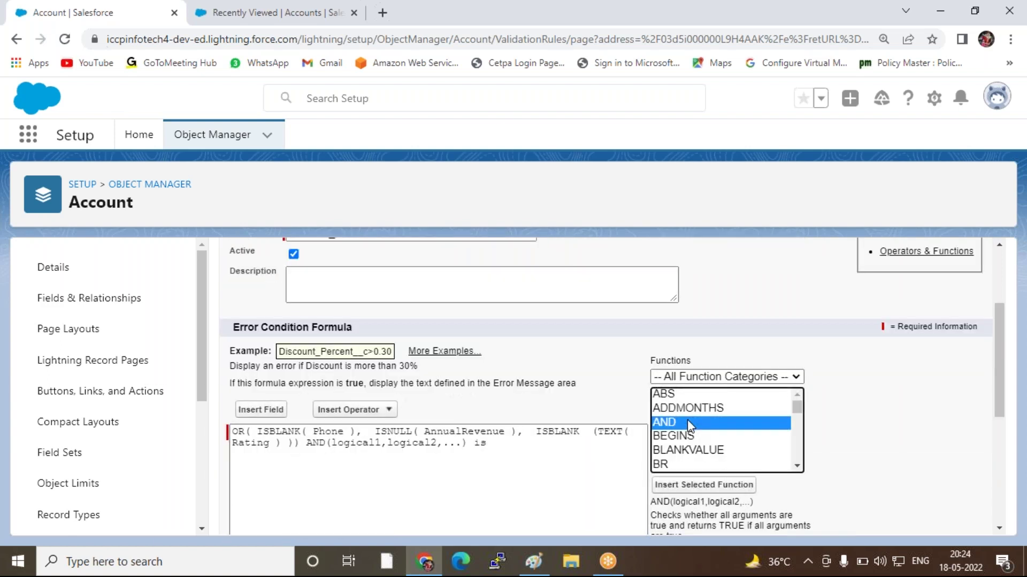
key("i")
key("s")
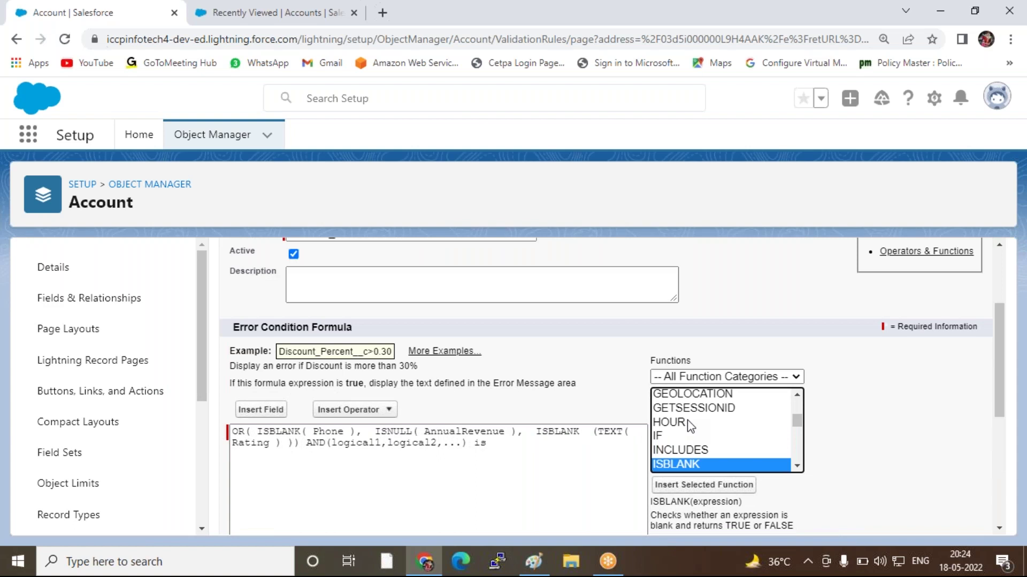
scroll(705, 440, "down", 4)
scroll(707, 441, "up", 2)
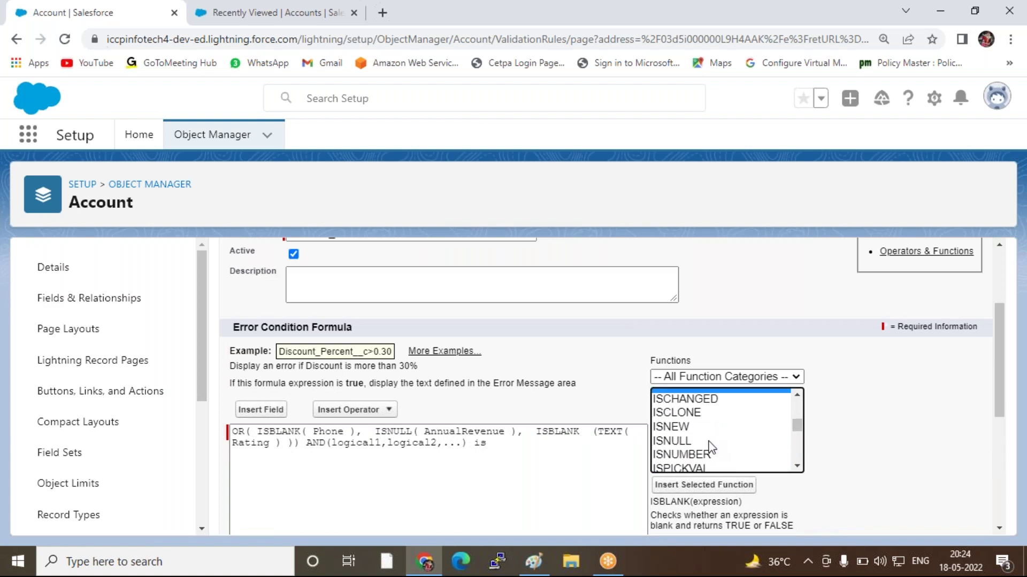
scroll(796, 482, "down", 1)
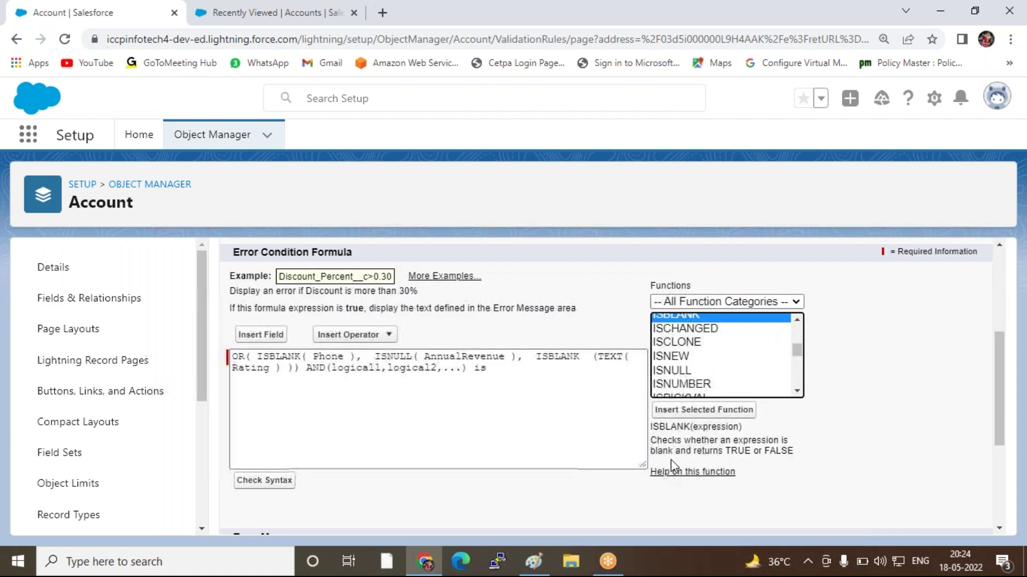